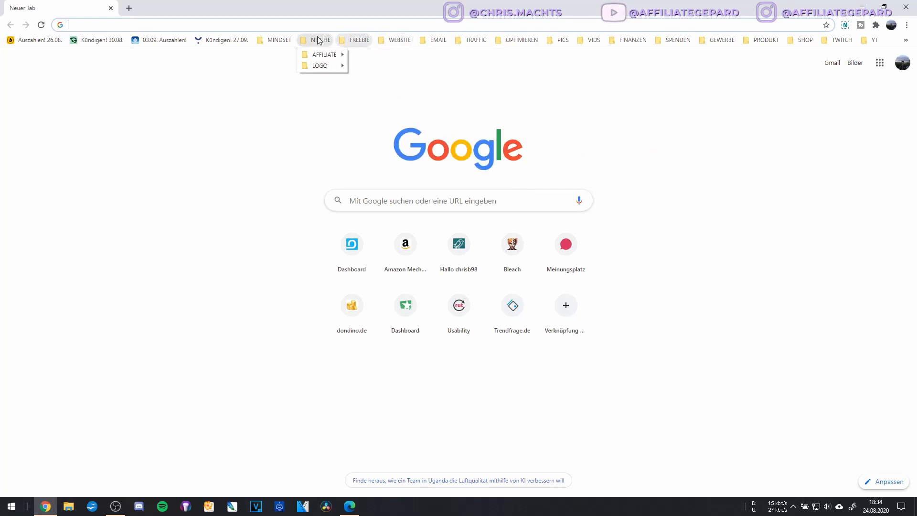
Load the eRecht24 homepage from the E-Recht bookmark under OPTIMIEREN › DATENSCHUTZ.
mouse_move(431, 43)
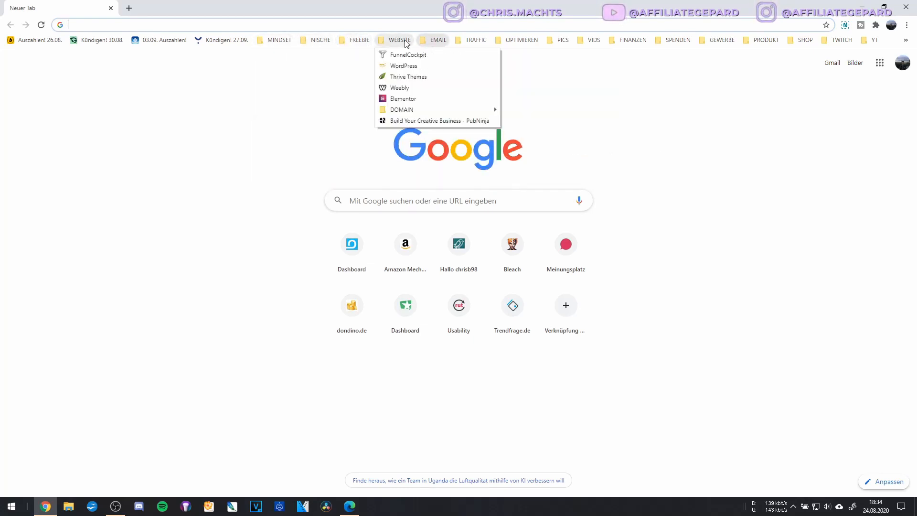
mouse_move(521, 41)
mouse_move(536, 121)
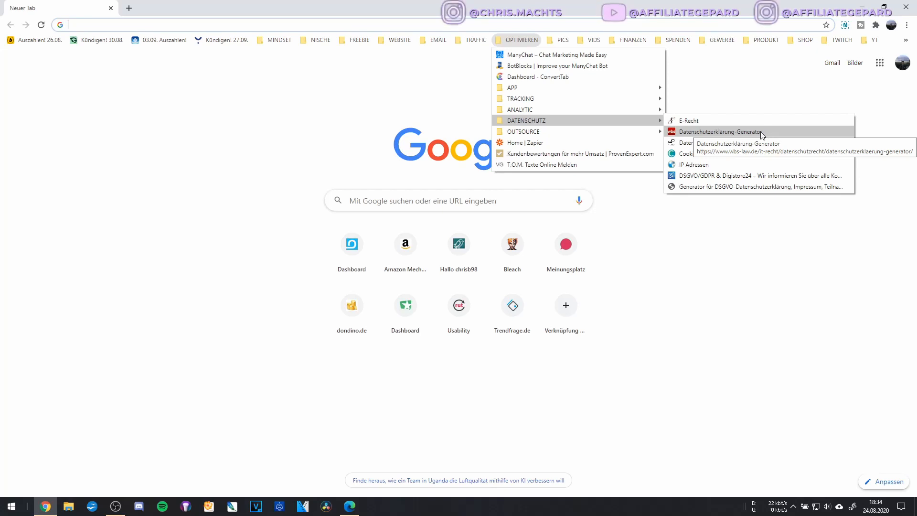
left_click(689, 121)
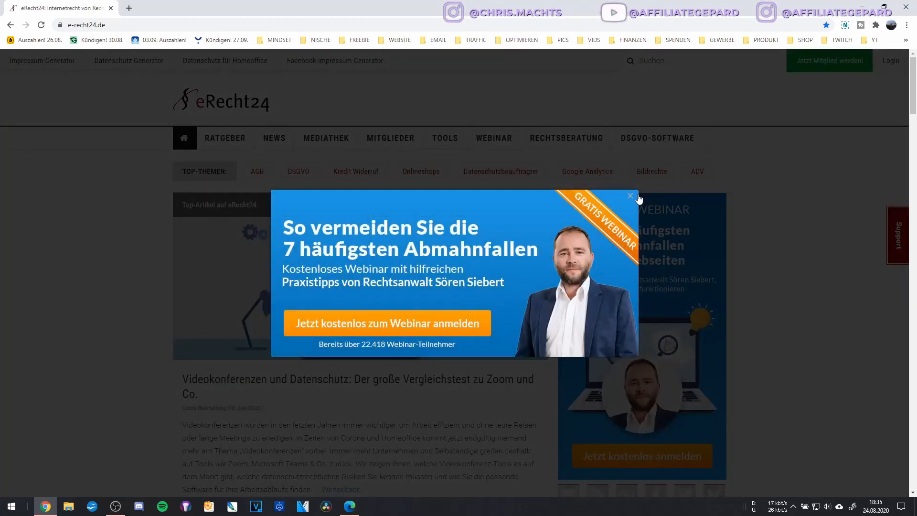
Dismiss the webinar popup and start a new imprint from the Impressum-Generator page.
left_click(638, 196)
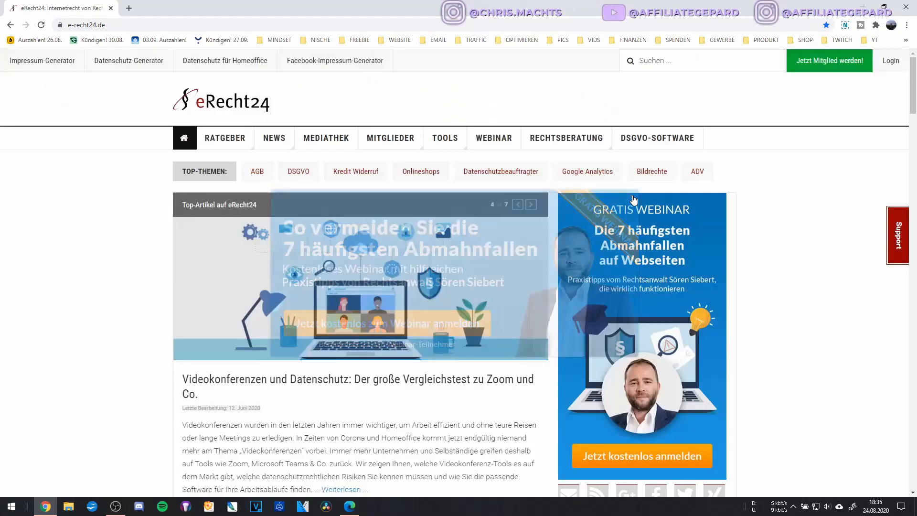
left_click(31, 64)
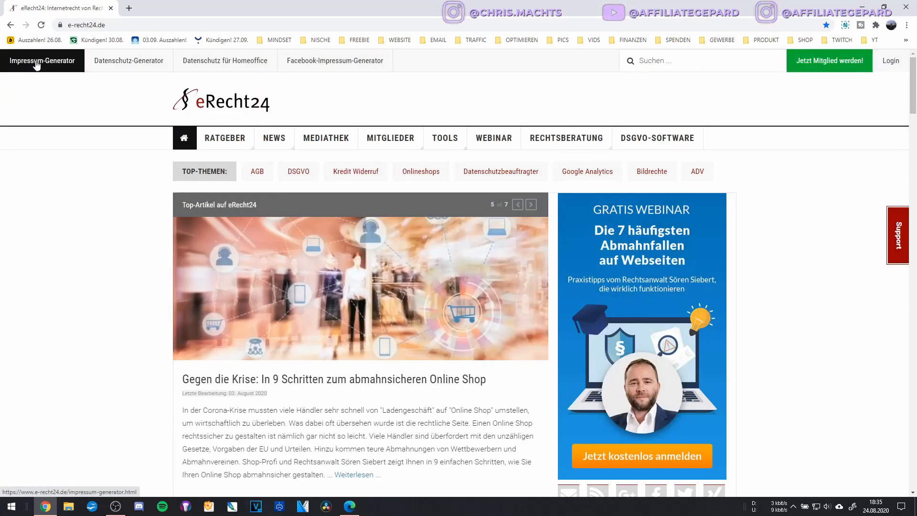
scroll(36, 65, "down", 2)
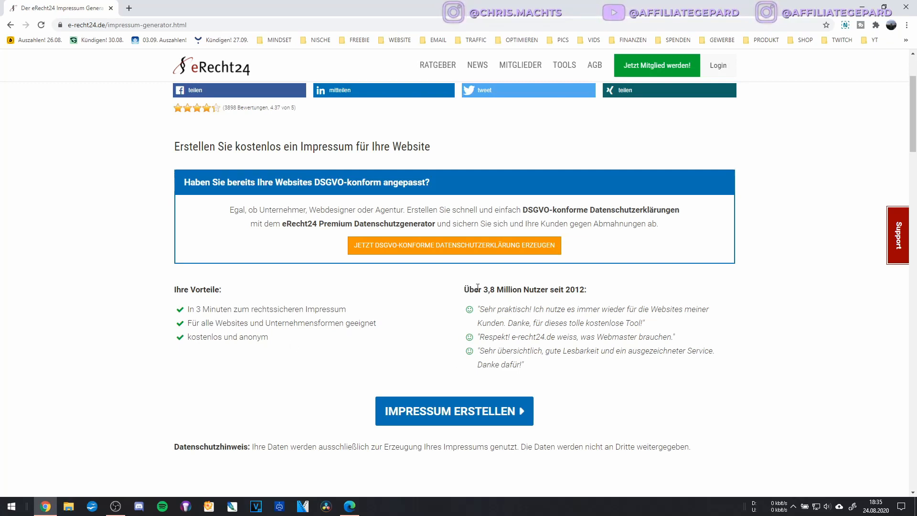
scroll(459, 385, "down", 2)
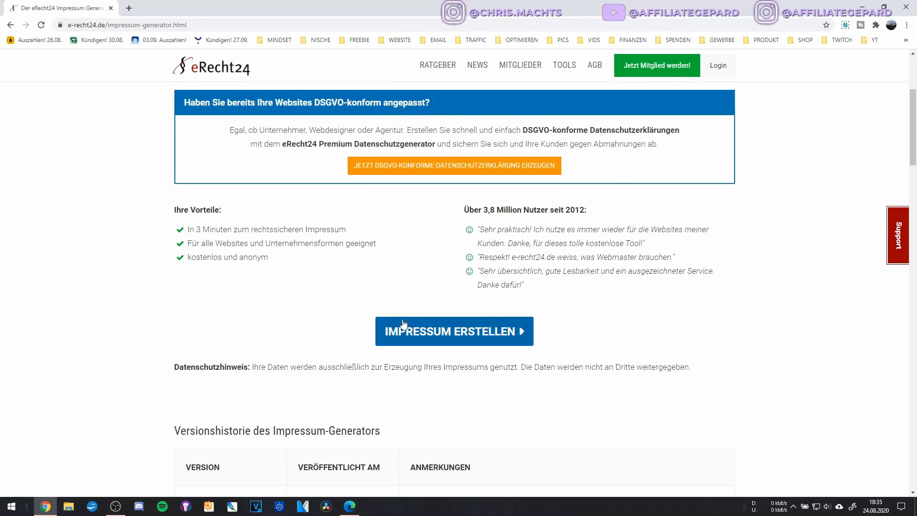
left_click(457, 337)
scroll(355, 300, "up", 1)
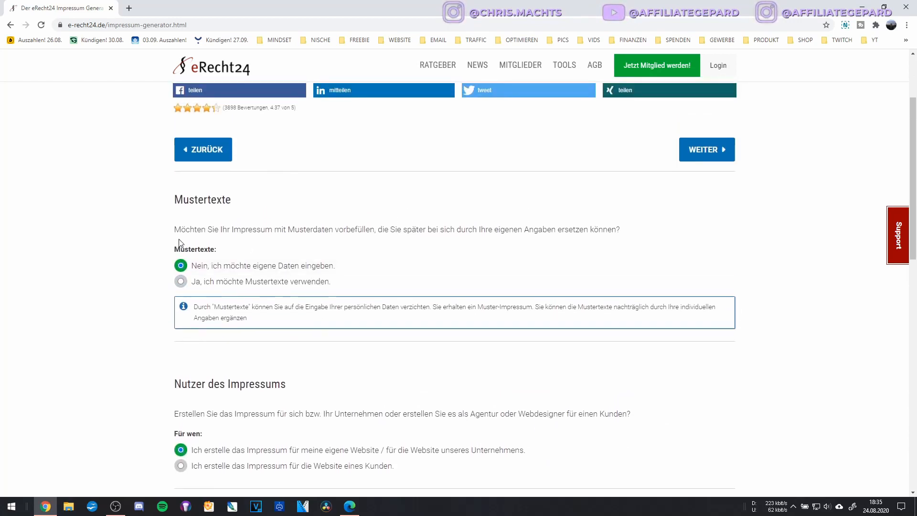
scroll(205, 236, "up", 1)
scroll(205, 234, "down", 1)
scroll(204, 233, "down", 1)
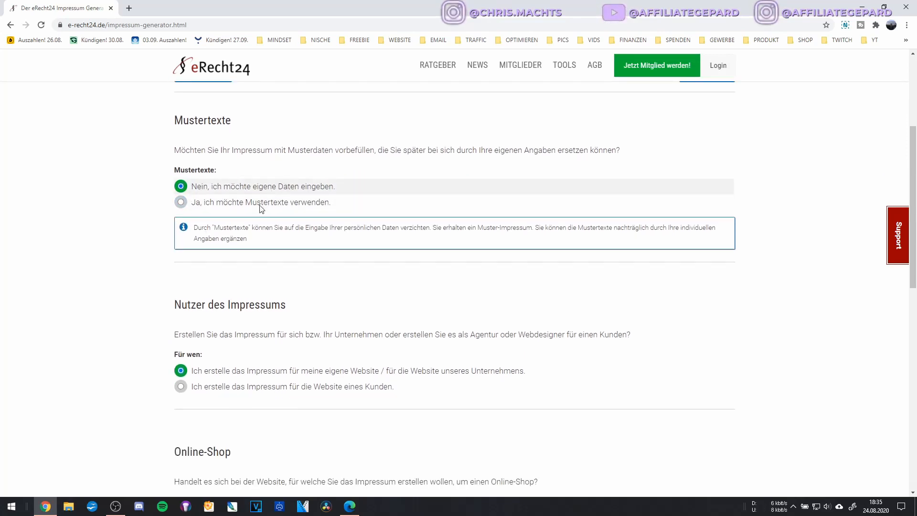
scroll(266, 187, "down", 1)
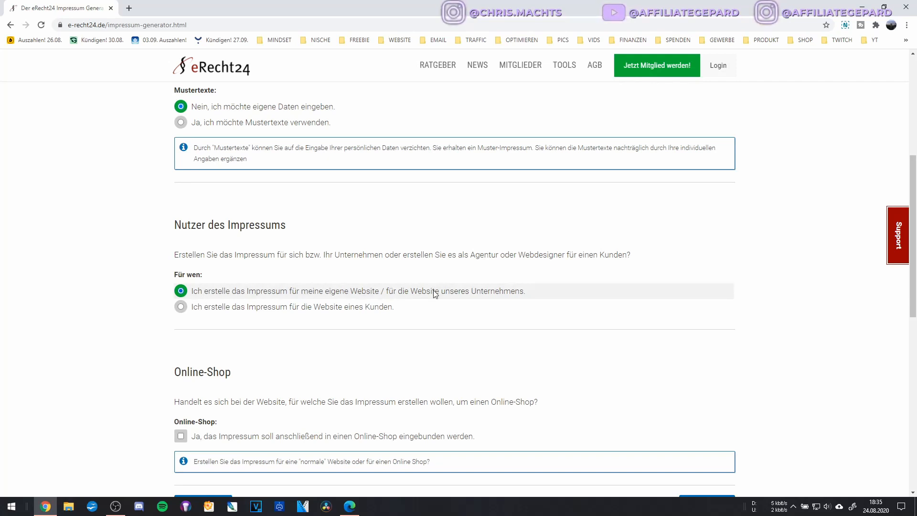
scroll(415, 307, "down", 1)
scroll(275, 258, "down", 1)
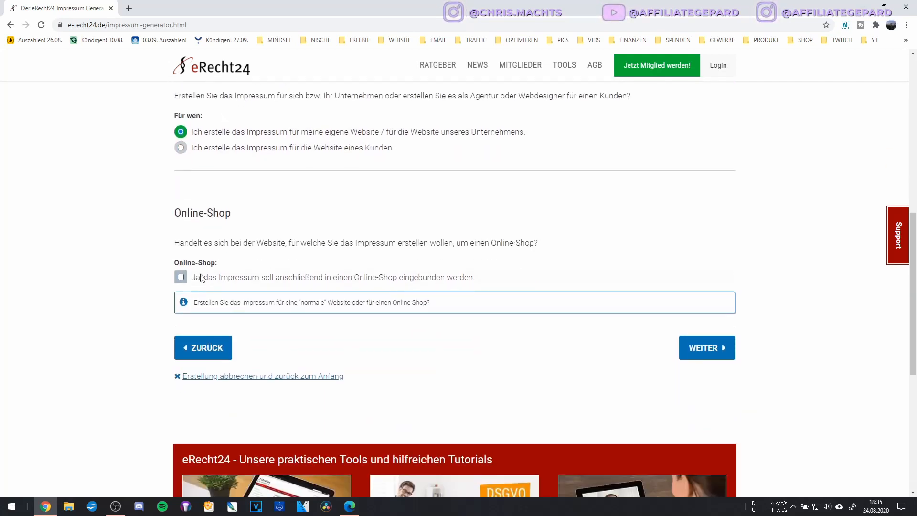
double_click(197, 213)
triple_click(197, 215)
double_click(209, 216)
left_click(208, 216)
double_click(209, 217)
triple_click(208, 217)
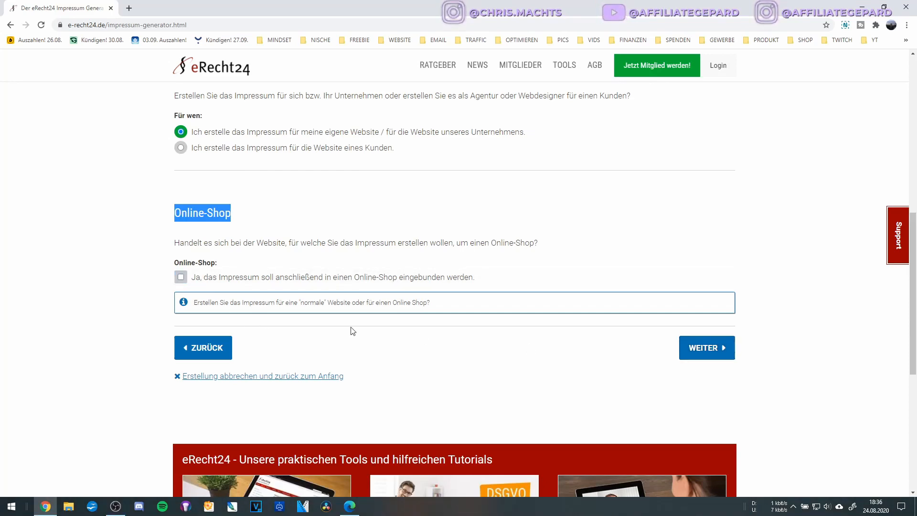
Continue past the intro, set 'Betreiber ist' to Einzelunternehmer, and proceed to Unternehmensdaten.
left_click(711, 353)
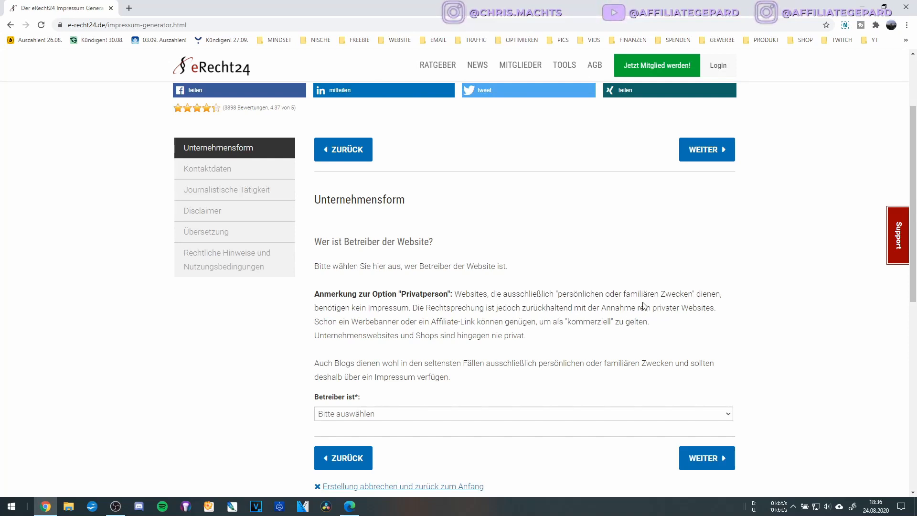
scroll(423, 371, "down", 2)
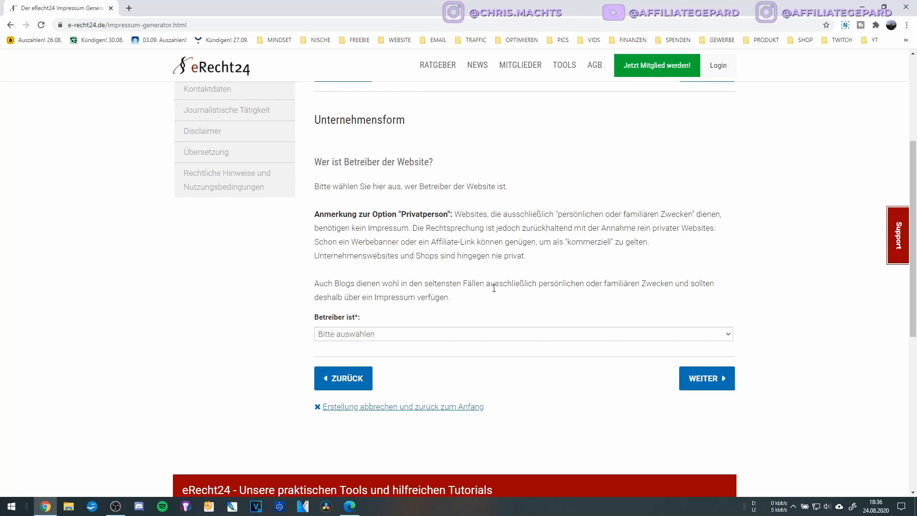
left_click(373, 337)
scroll(368, 325, "down", 1)
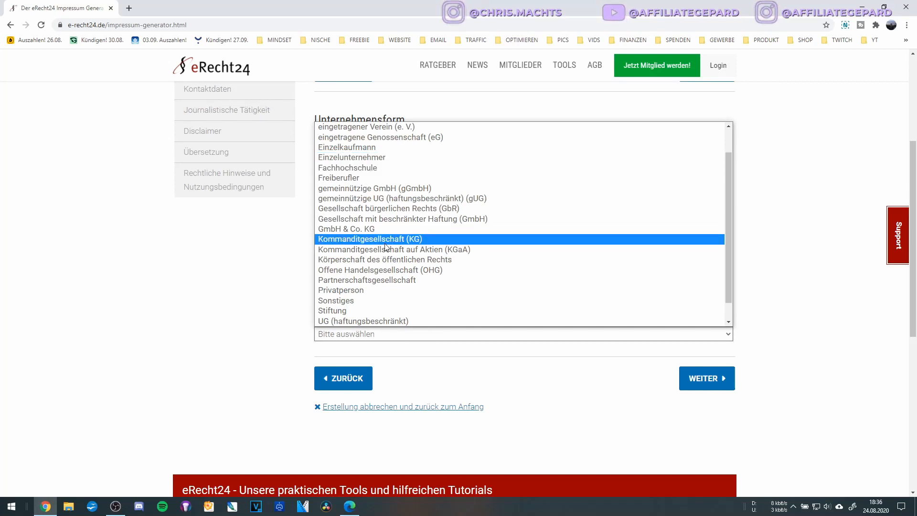
scroll(385, 246, "down", 1)
scroll(385, 246, "up", 2)
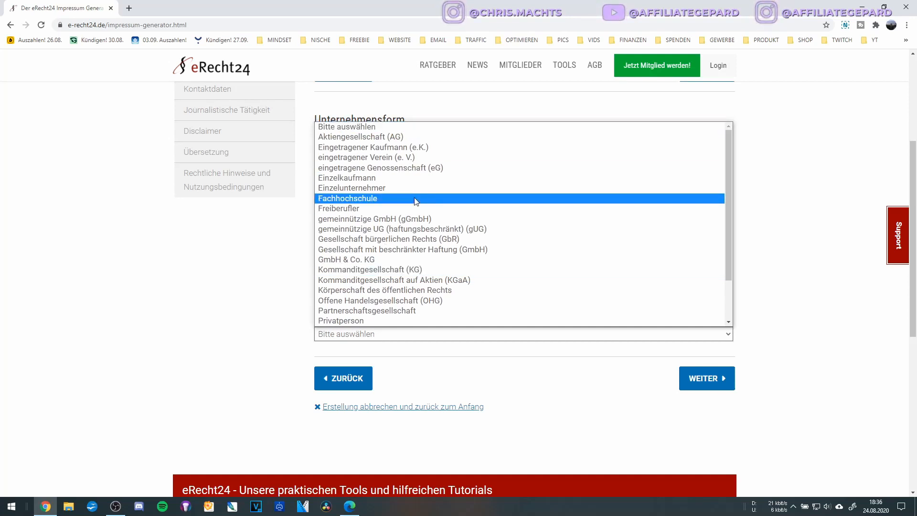
scroll(416, 201, "down", 2)
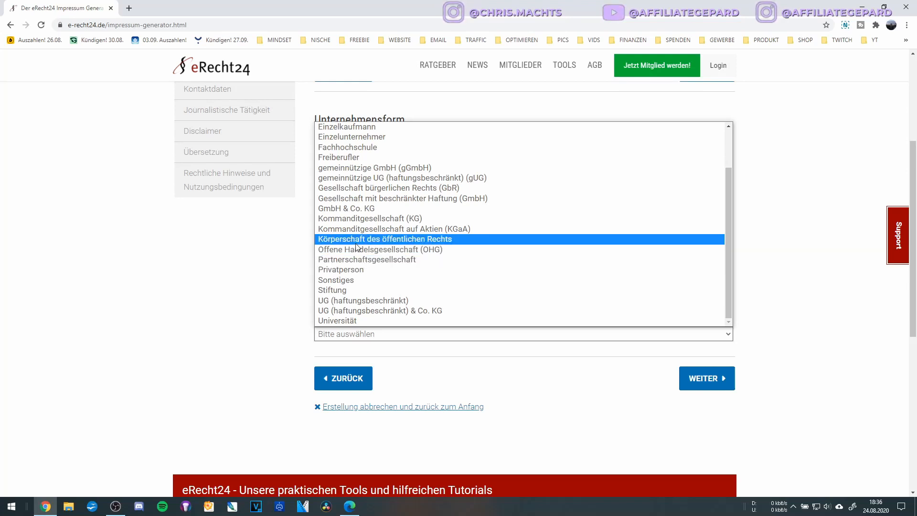
scroll(355, 209, "up", 2)
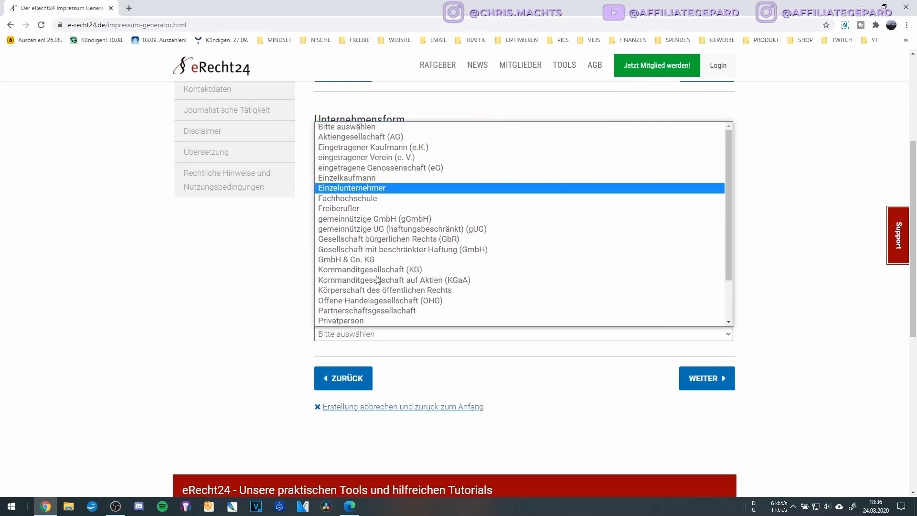
scroll(371, 306, "down", 2)
scroll(370, 269, "up", 2)
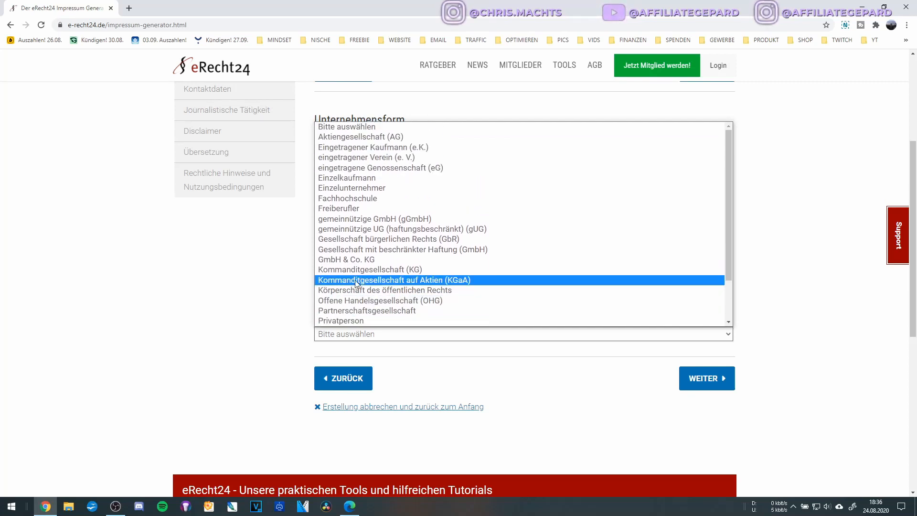
left_click(351, 188)
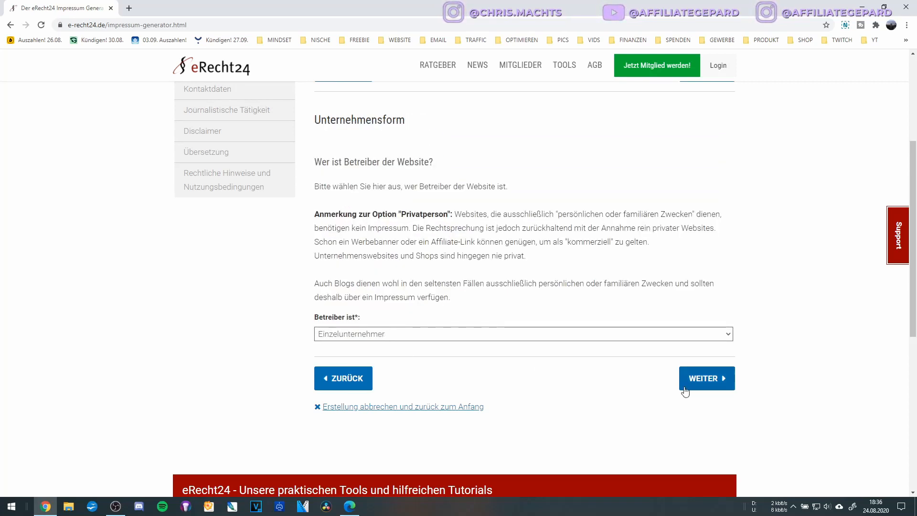
left_click(720, 386)
Enter the operator's first name and surname in the name fields.
left_click(473, 302)
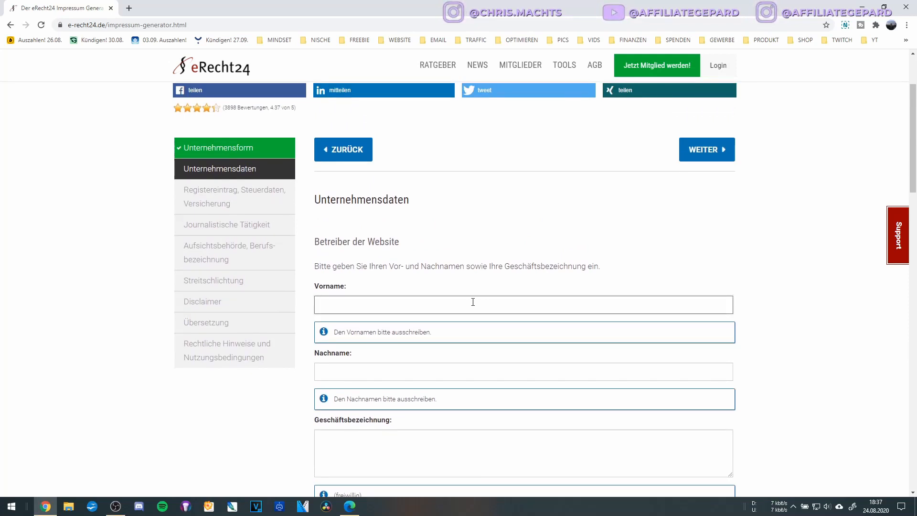
type("Bernd")
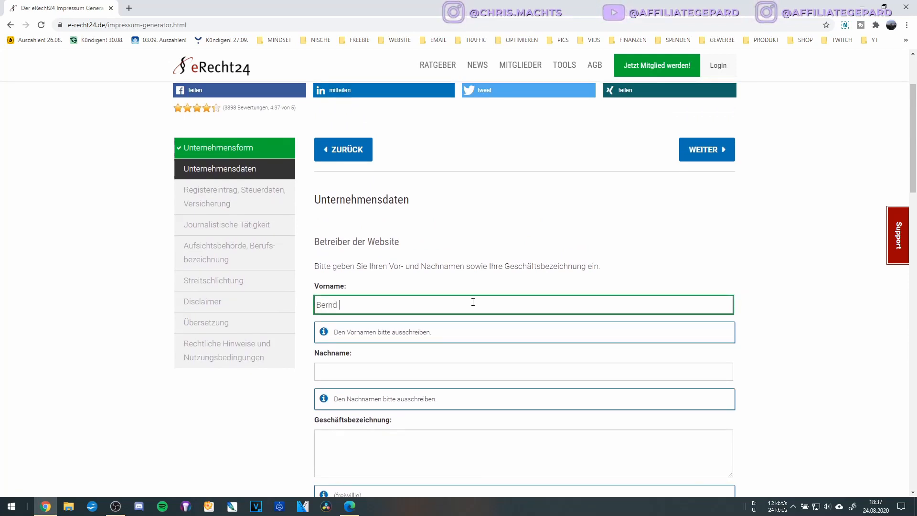
key("Tab")
type("Beispielmann")
key("Tab")
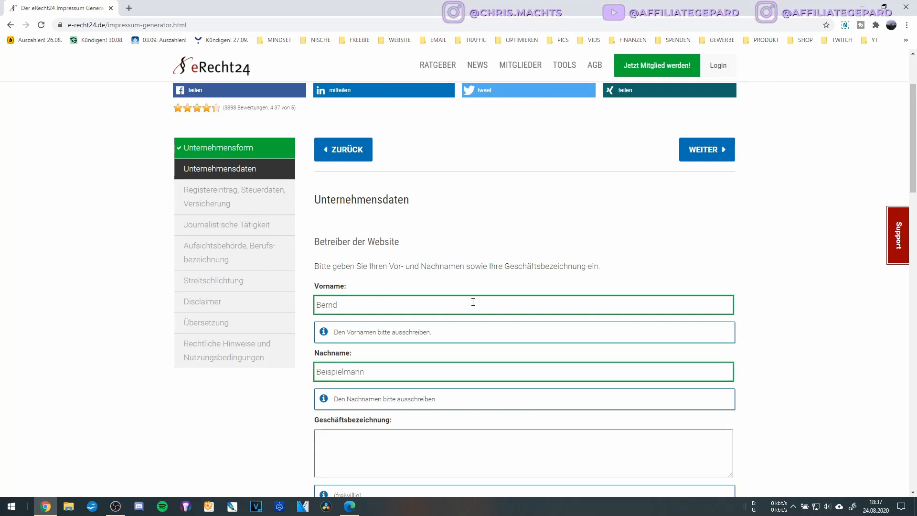
Set the Geschäftsbezeichnung to '1st Class Beispiel-Marketing'.
scroll(473, 306, "down", 2)
scroll(474, 311, "down", 2)
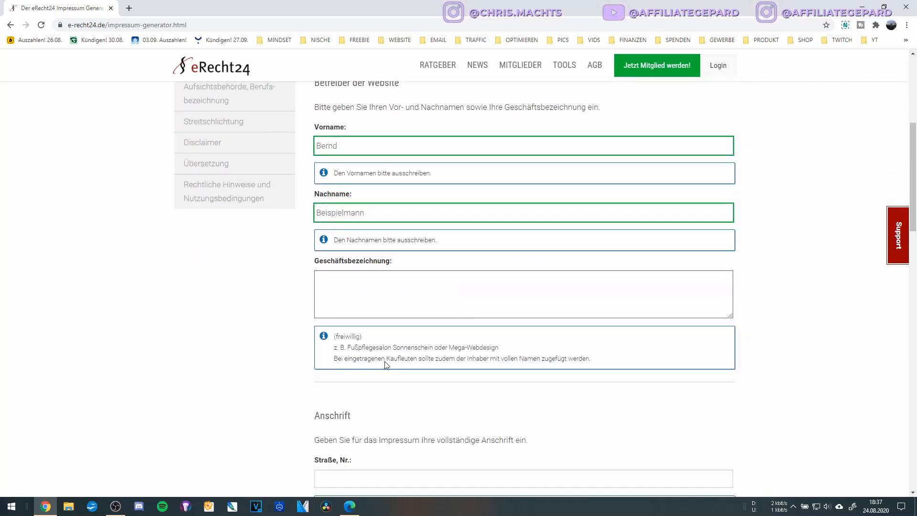
scroll(374, 328, "up", 2)
scroll(375, 328, "down", 2)
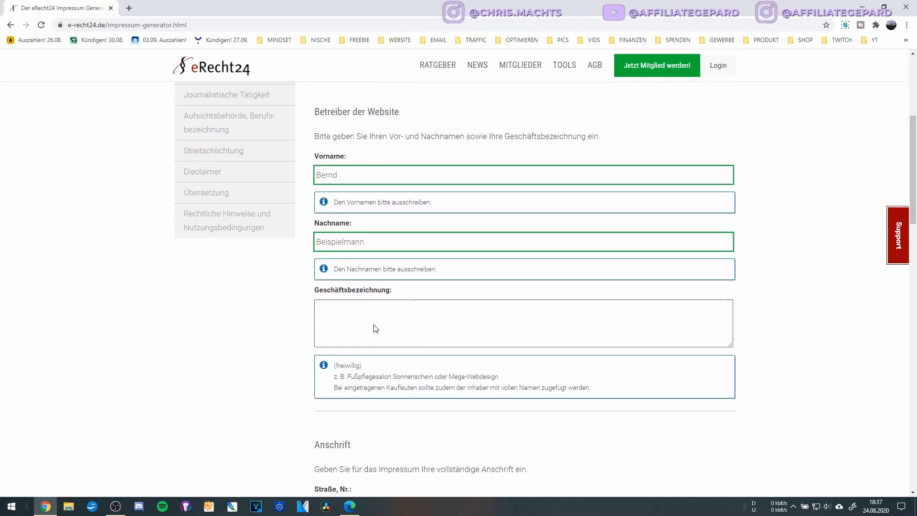
scroll(422, 339, "up", 2)
scroll(421, 338, "down", 2)
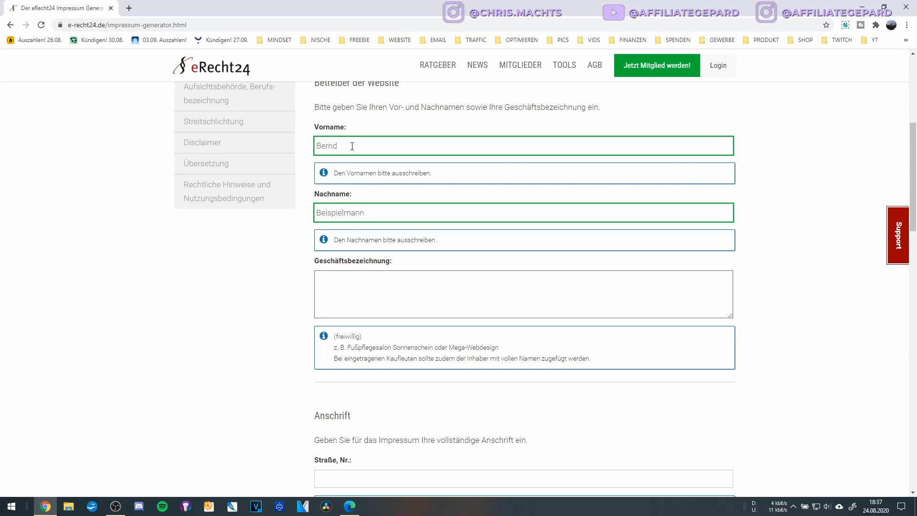
type("1st")
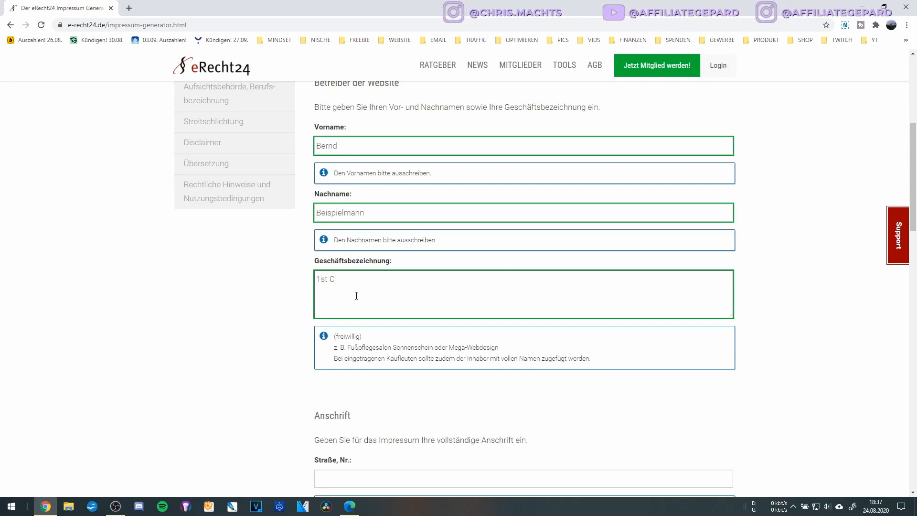
type(" Class Online-Marketing")
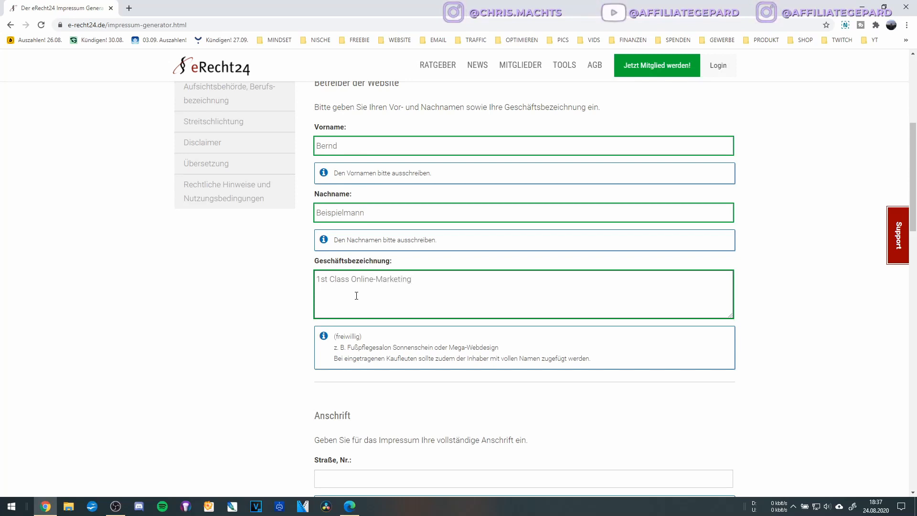
key("BackSpace")
key("BackSpace")
key("BackSpace")
key("BackSpace")
key("BackSpace")
key("BackSpace")
key("BackSpace")
key("BackSpace")
key("BackSpace")
key("BackSpace")
key("BackSpace")
key("BackSpace")
key("BackSpace")
key("BackSpace")
key("BackSpace")
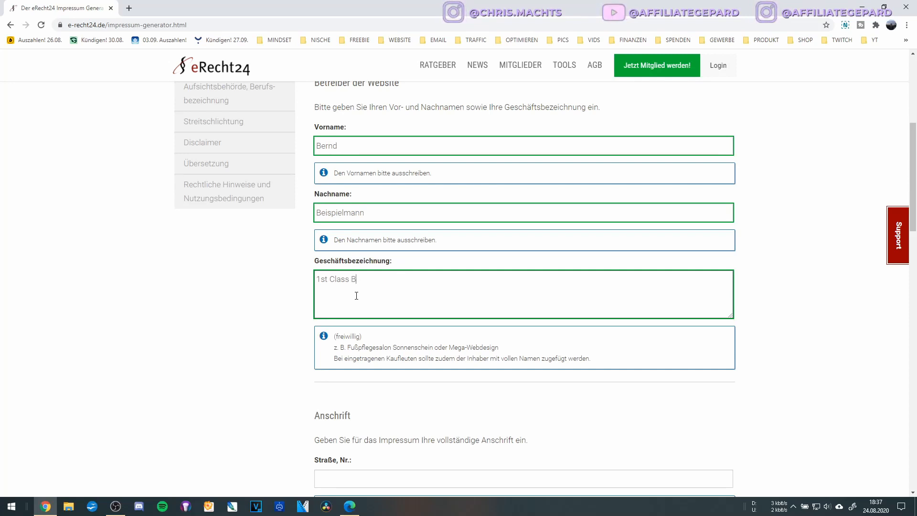
type("Beispiel-Marketing")
key("Tab")
Add an 'Inh.:' line with the owner's name below the business designation.
left_click(357, 295)
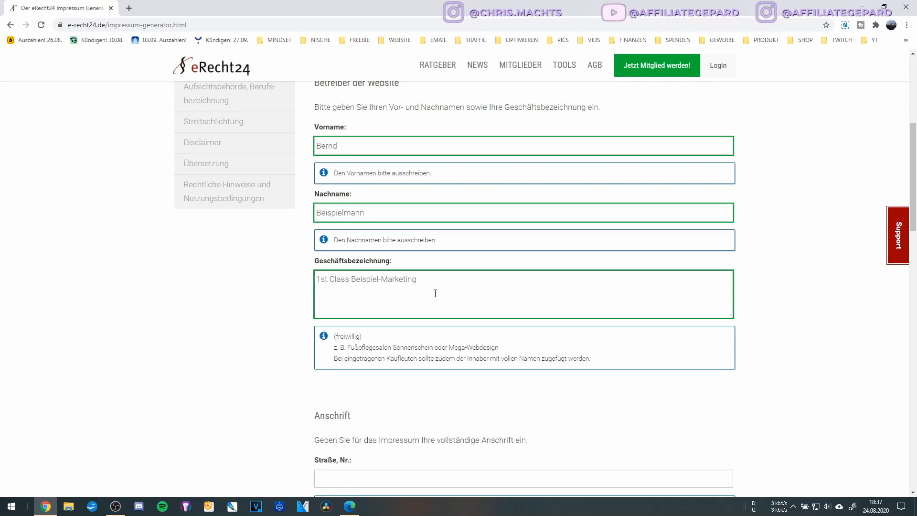
type("Inh.: B")
type("ernd Beispielmann")
scroll(434, 293, "down", 2)
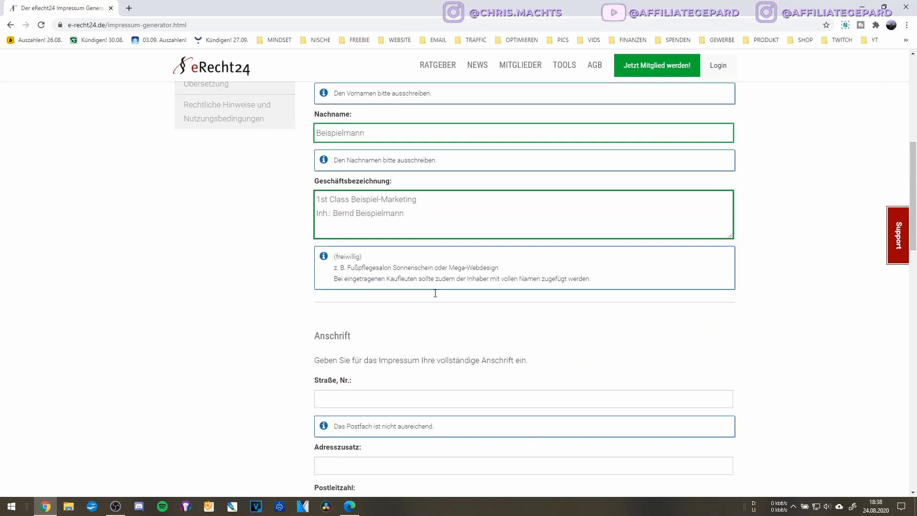
scroll(436, 258, "down", 2)
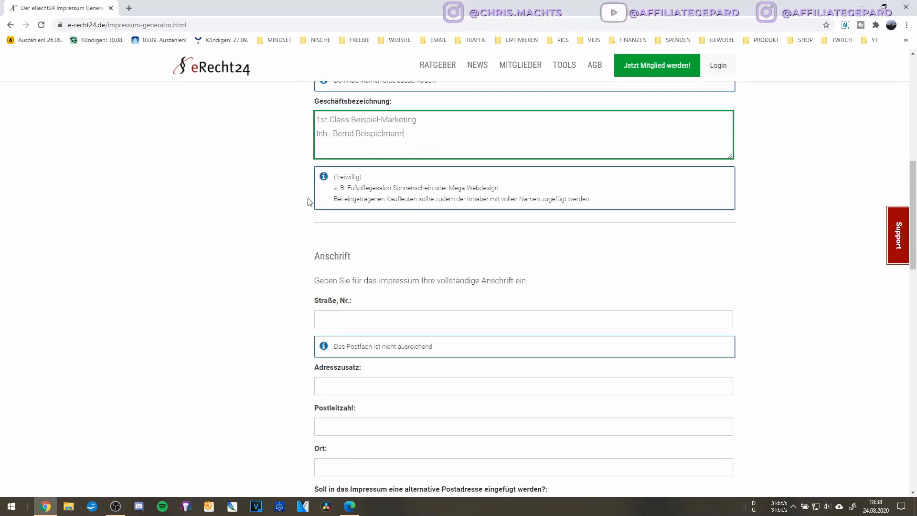
Fill in the operator's street and house number, then the postcode and city.
left_click(379, 319)
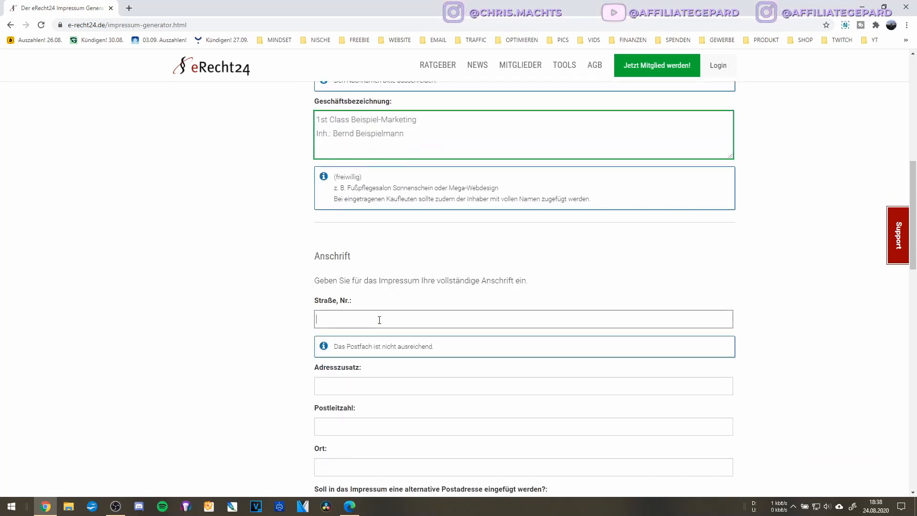
scroll(379, 319, "down", 3)
scroll(379, 320, "up", 1)
type("Beis")
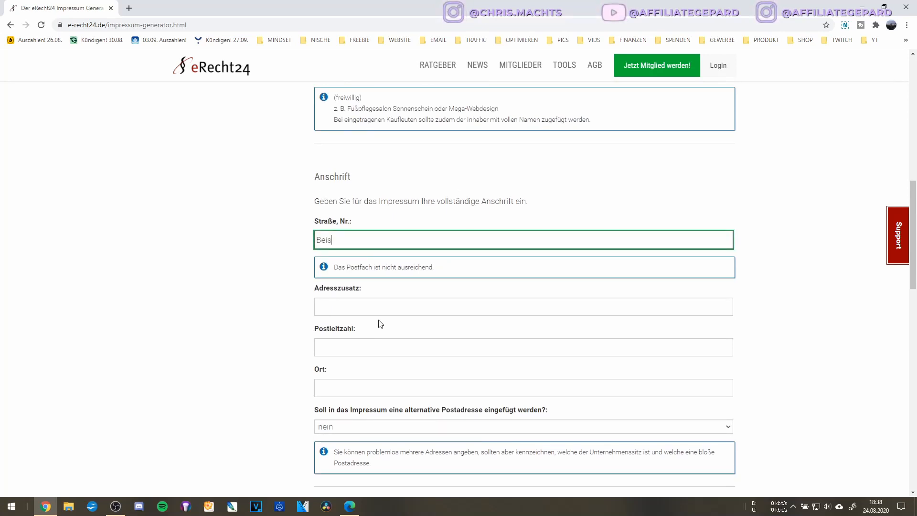
type("pielstraße 1")
key("Tab")
key("Tab")
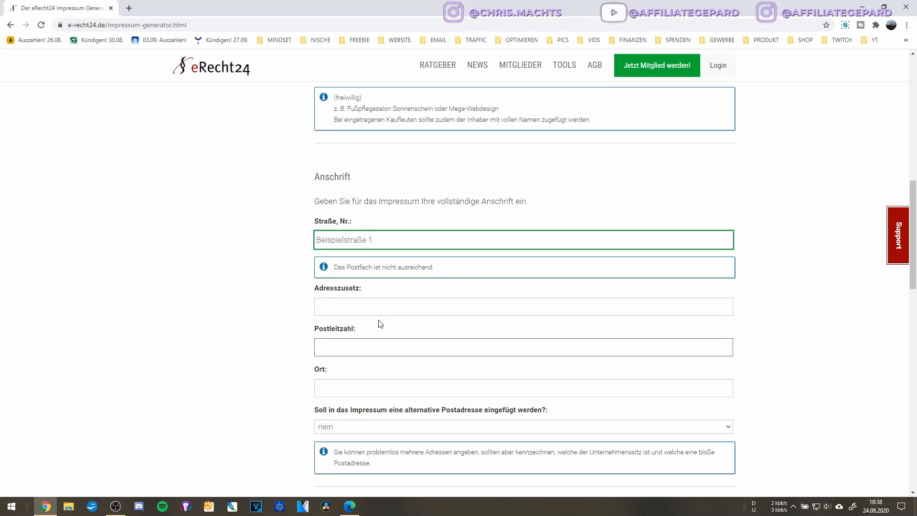
type("12034")
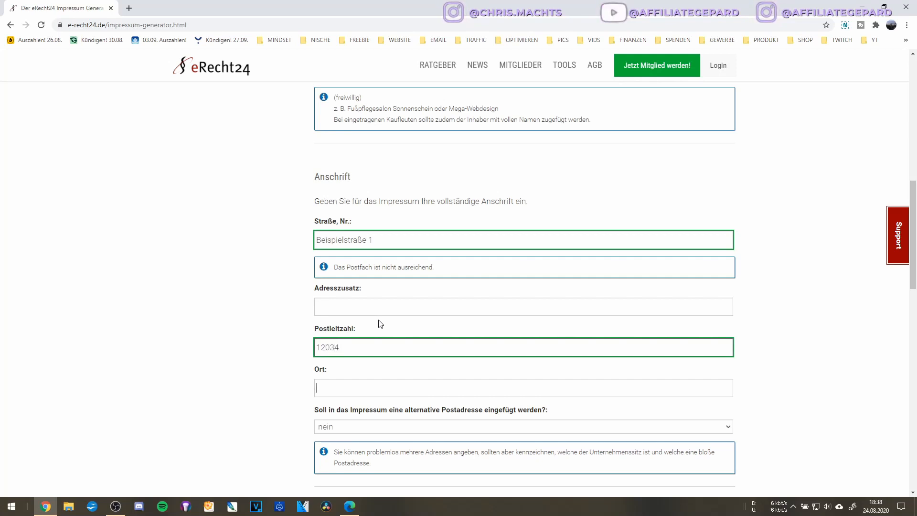
scroll(381, 324, "down", 2)
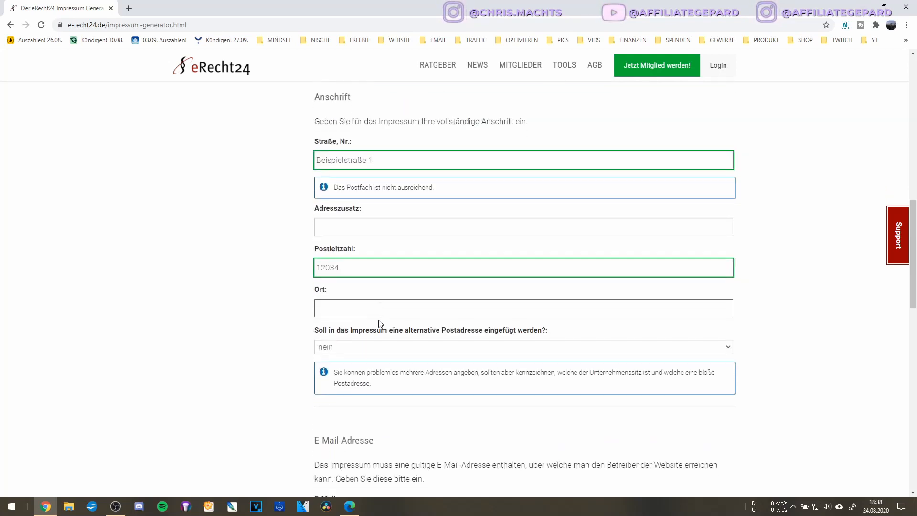
type("Ber")
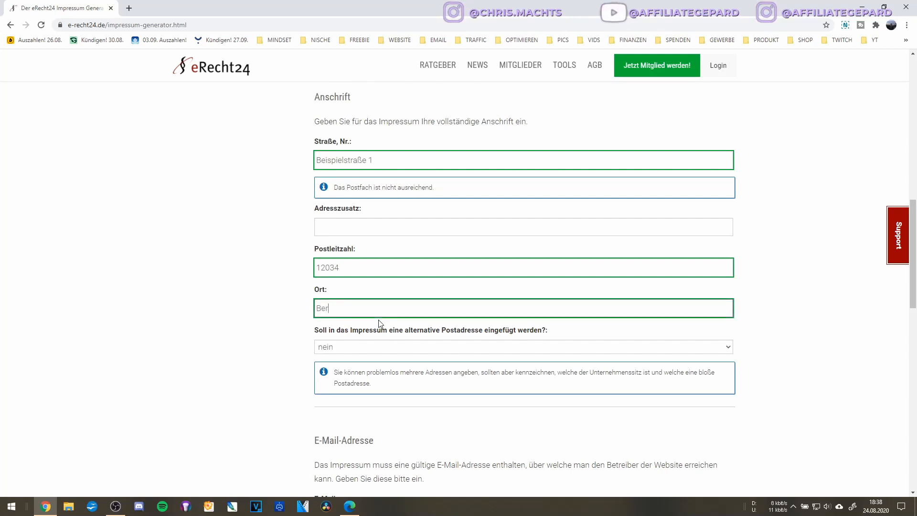
type("lin")
scroll(381, 324, "down", 2)
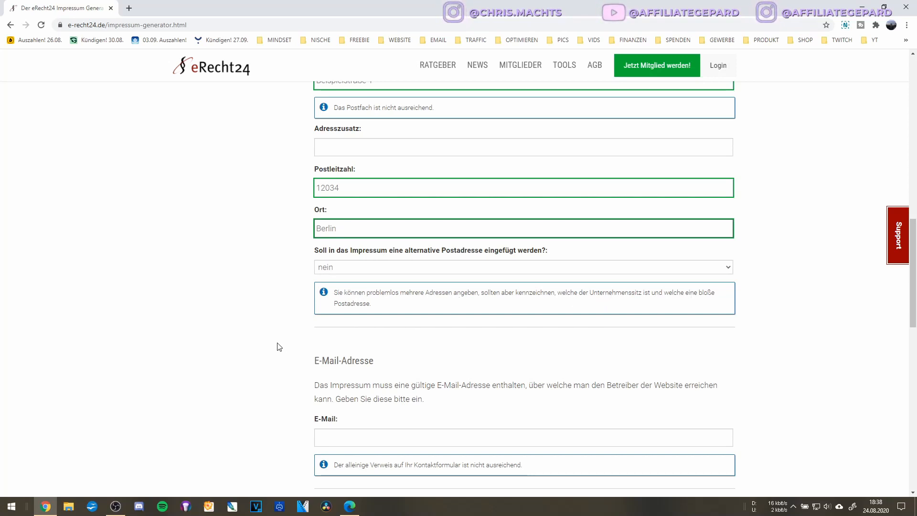
Leave the alternative postal address dropdown set to 'nein'.
left_click(454, 266)
left_click(257, 269)
left_click(358, 266)
left_click(245, 278)
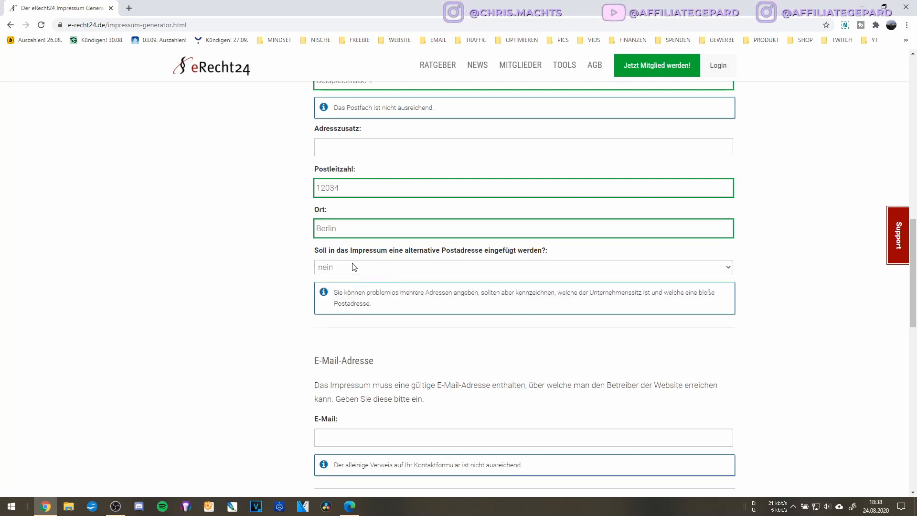
scroll(351, 268, "down", 2)
scroll(353, 267, "down", 2)
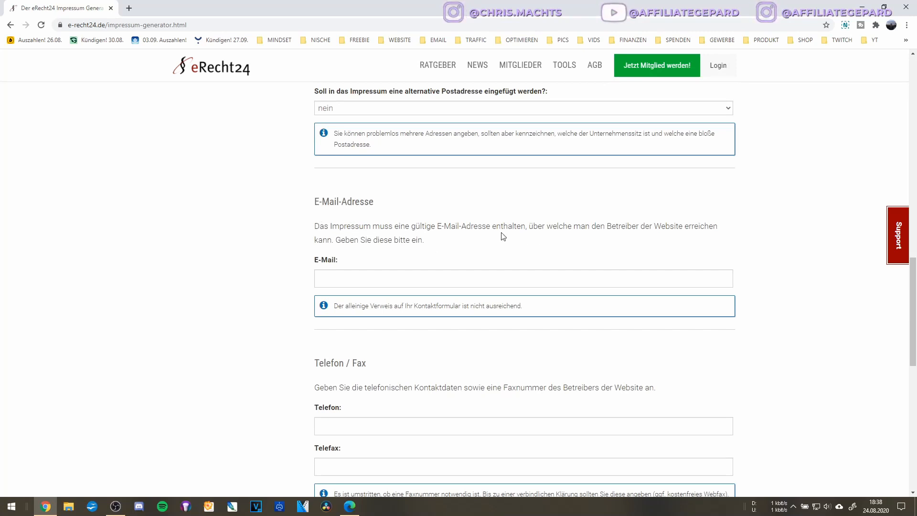
Enter the operator's contact e-mail address in the E-Mail field.
left_click(395, 278)
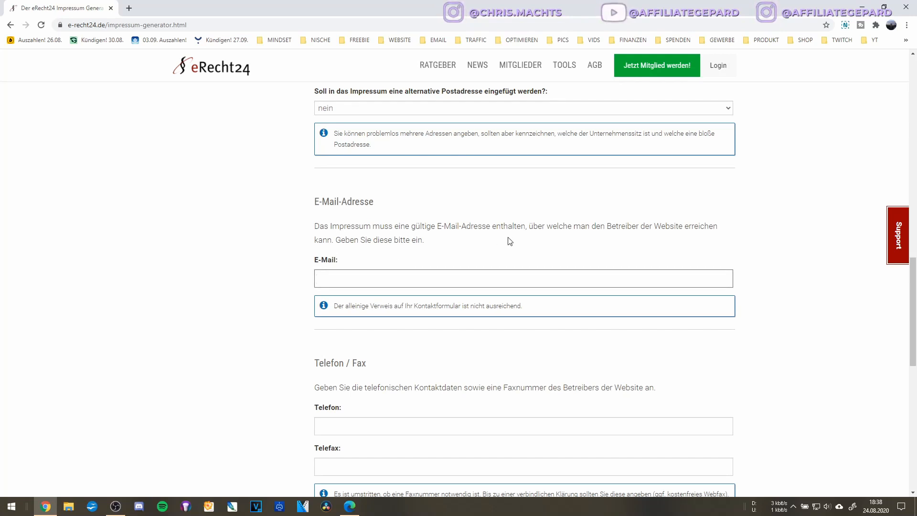
type("be")
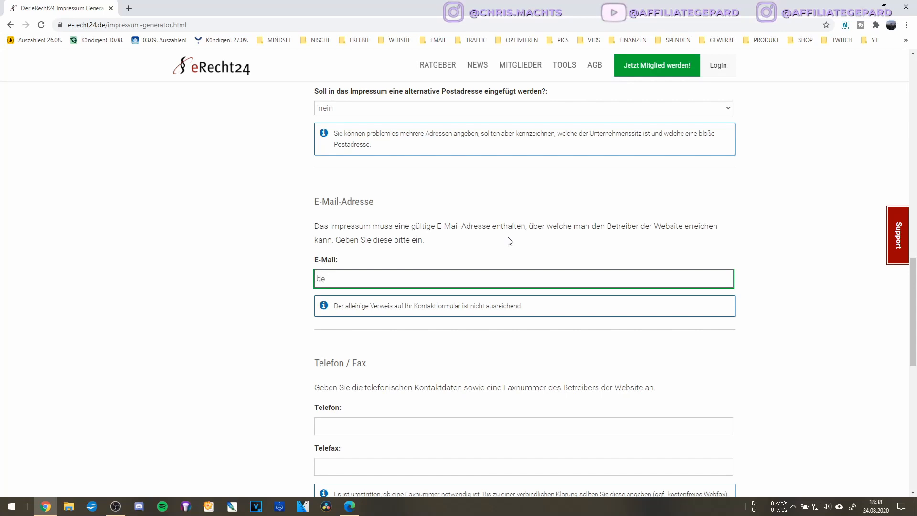
key("BackSpace")
type("rnd@be")
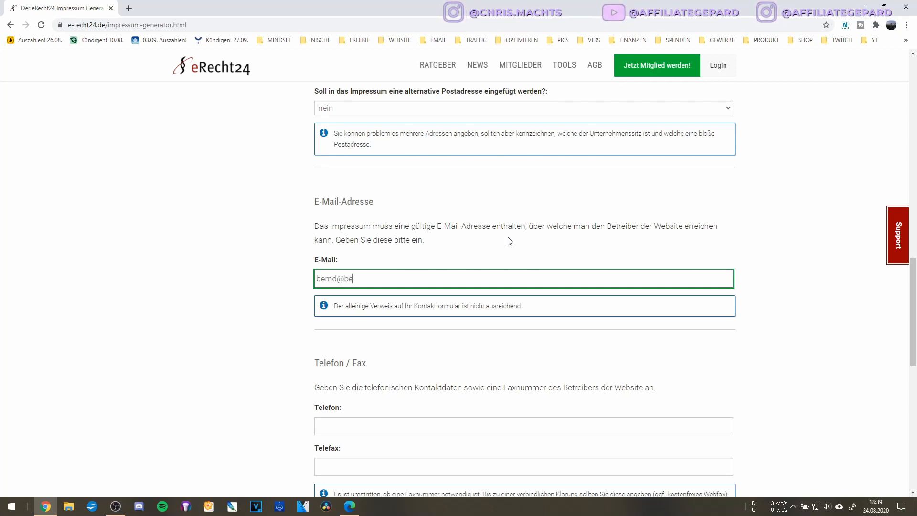
type("ispieldomain.com")
key("Tab")
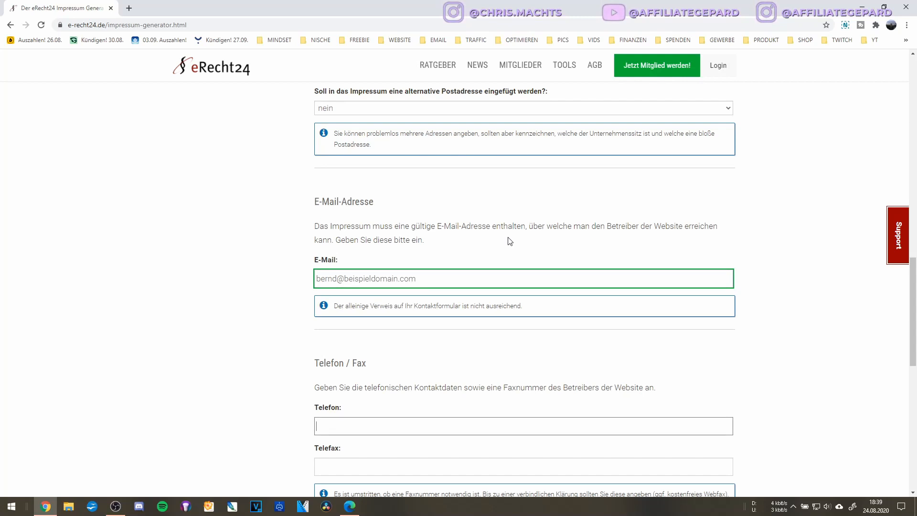
scroll(446, 193, "down", 5)
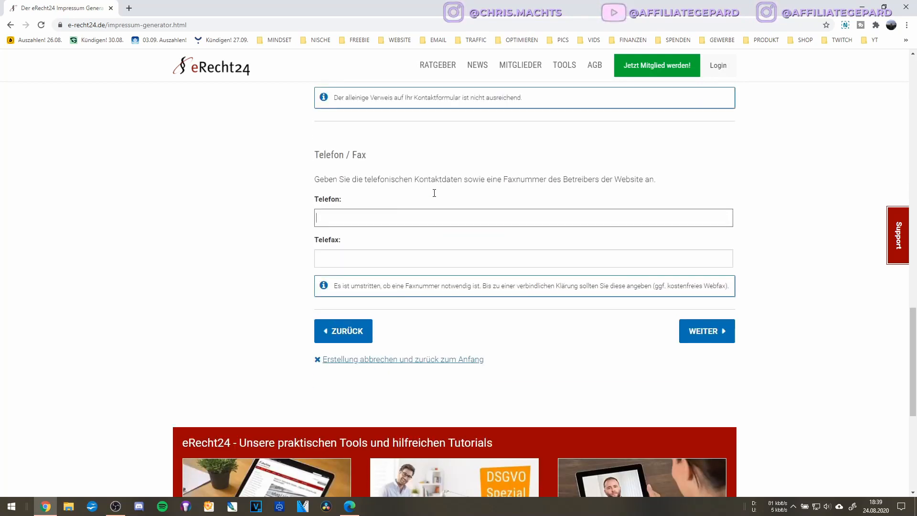
Enter the operator's phone number, leave Telefax blank, and continue to the register step.
scroll(435, 197, "up", 2)
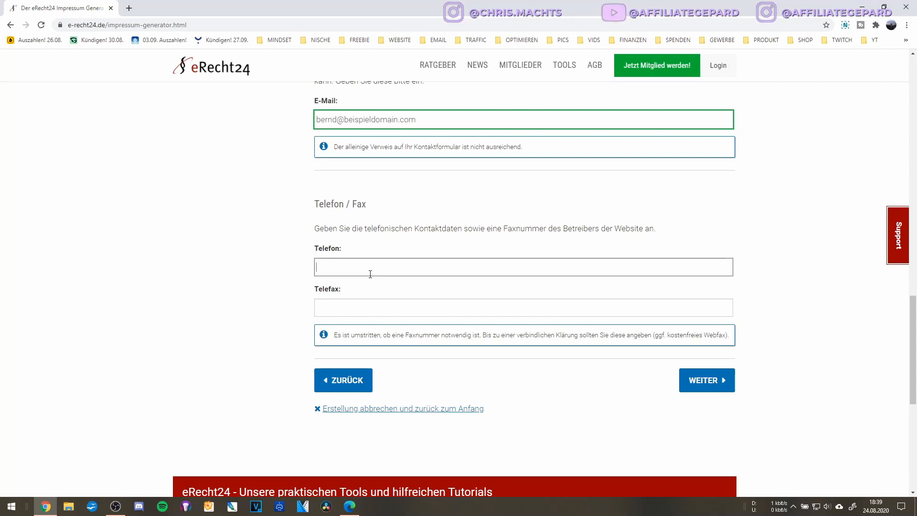
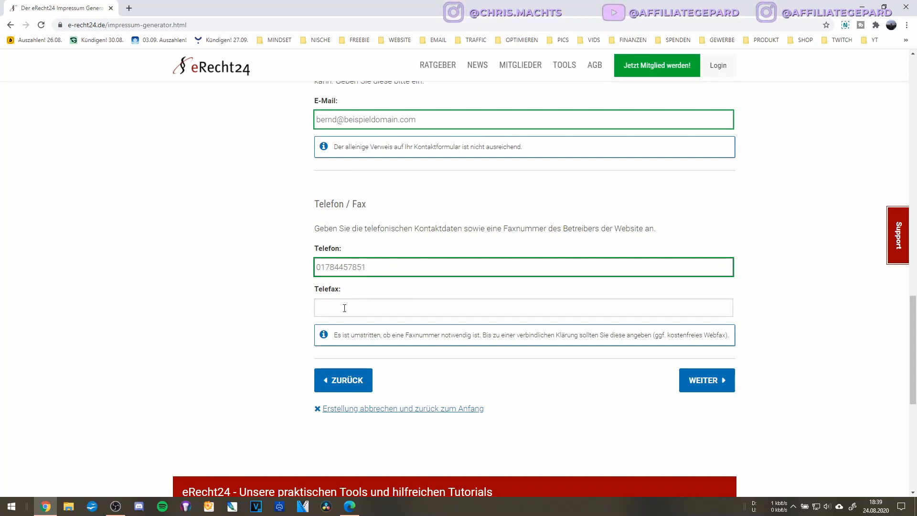
left_click(340, 306)
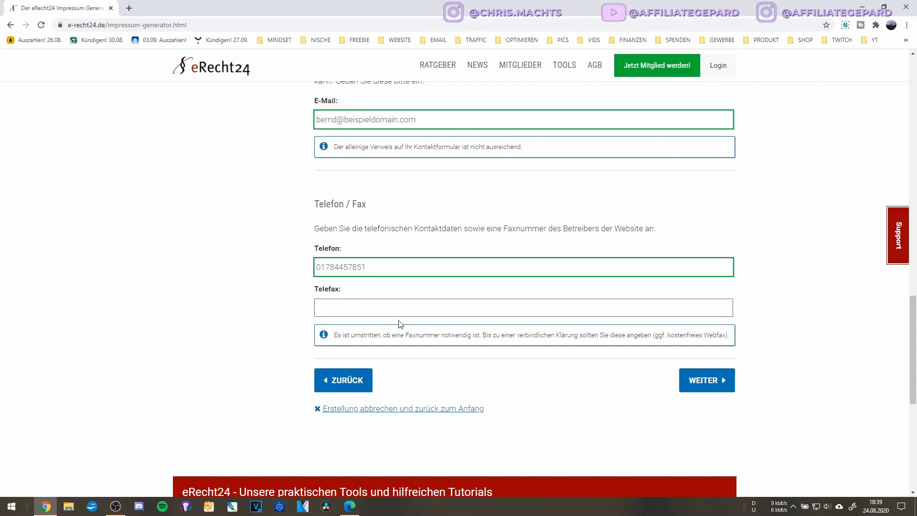
left_click(375, 346)
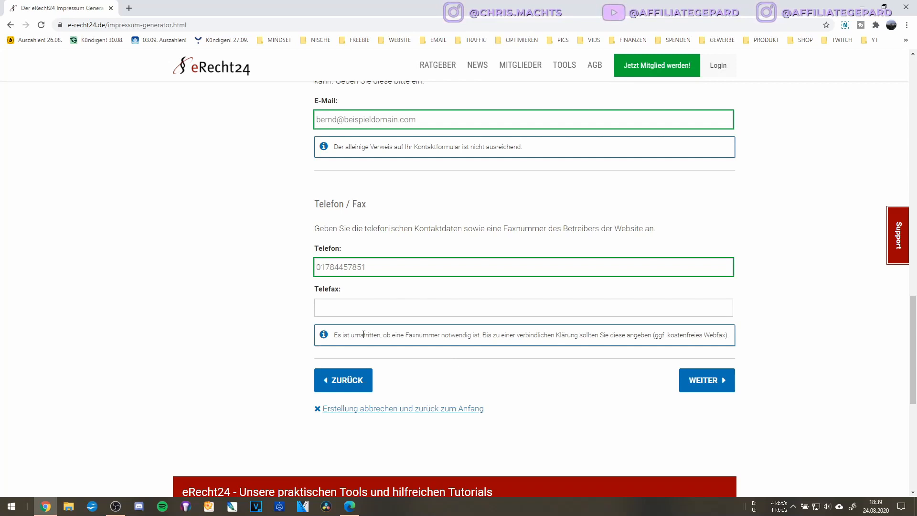
scroll(363, 320, "down", 2)
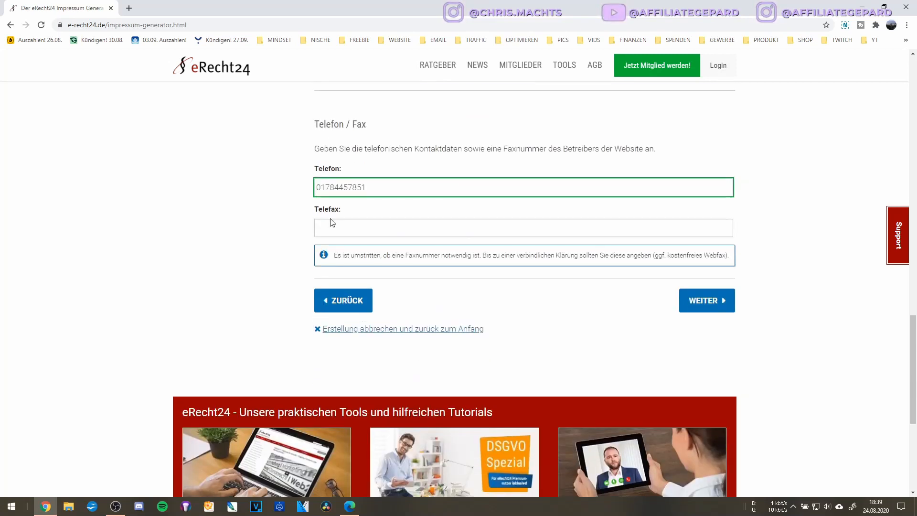
left_click(349, 230)
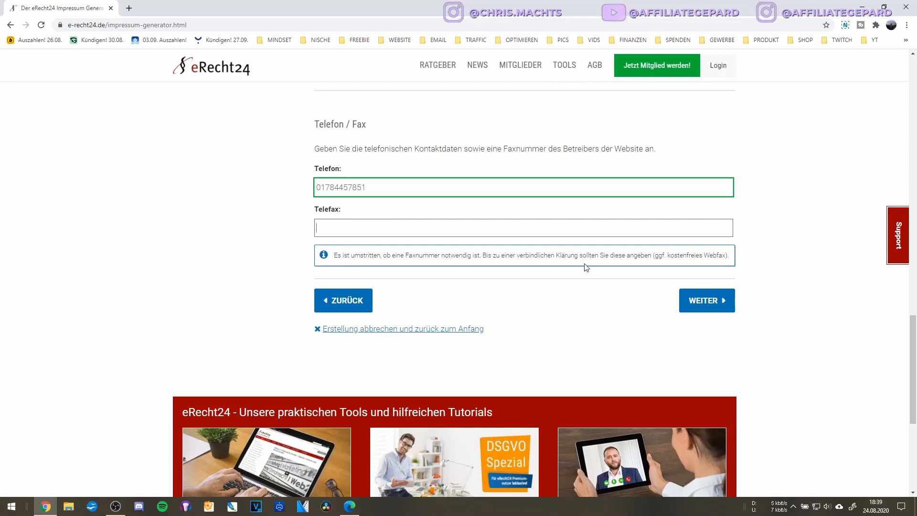
scroll(597, 299, "up", 2)
scroll(681, 357, "down", 2)
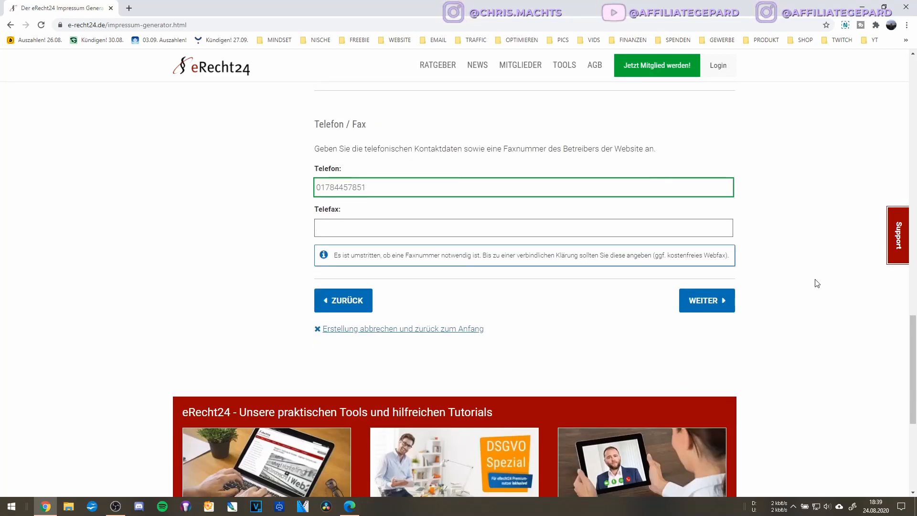
left_click(708, 301)
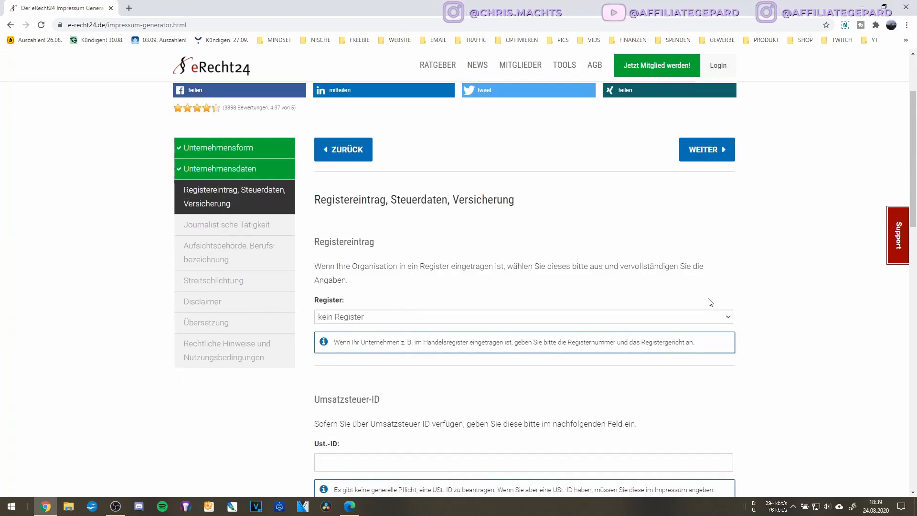
left_click(397, 318)
left_click(421, 328)
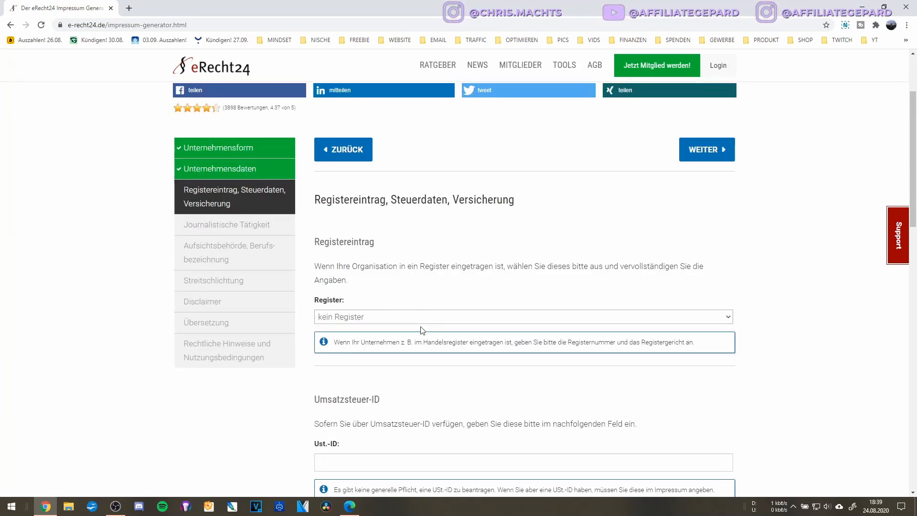
left_click(354, 317)
left_click(354, 315)
left_click(354, 315)
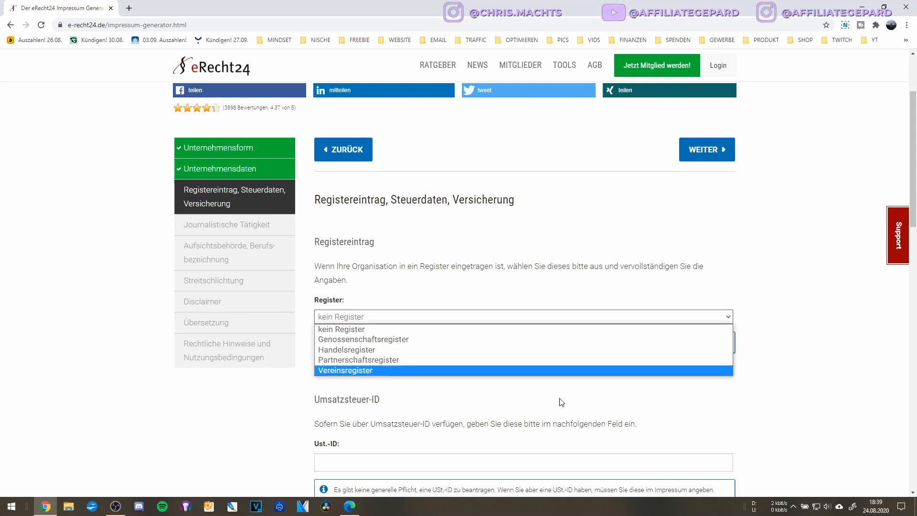
left_click(488, 314)
scroll(435, 368, "down", 2)
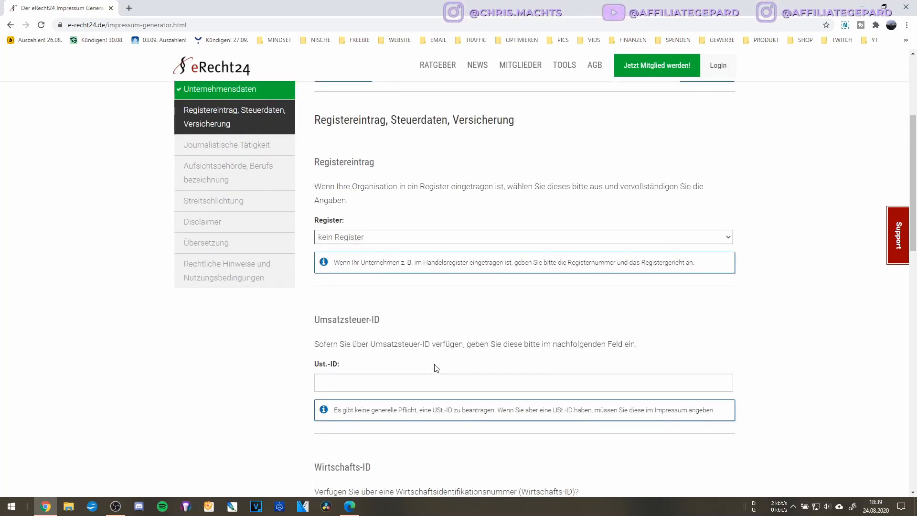
scroll(435, 368, "down", 2)
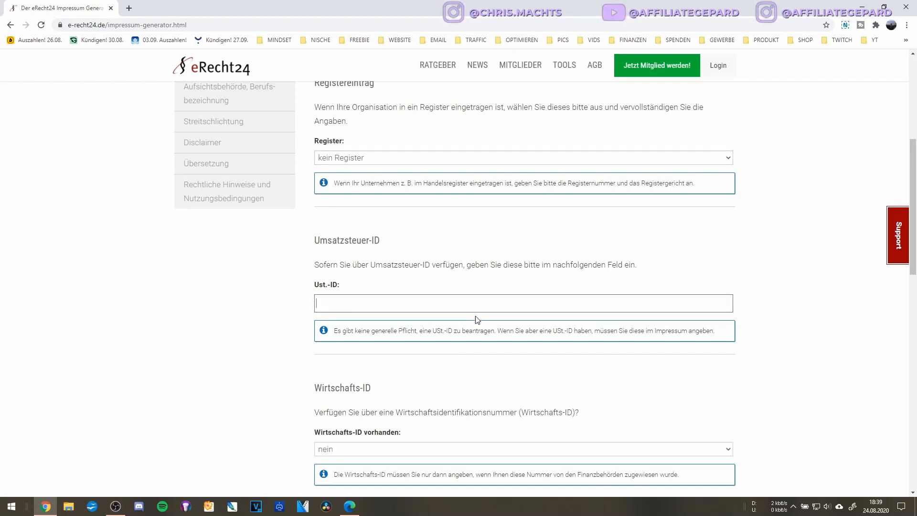
scroll(503, 301, "down", 2)
scroll(503, 303, "down", 1)
scroll(503, 305, "up", 1)
scroll(503, 305, "down", 1)
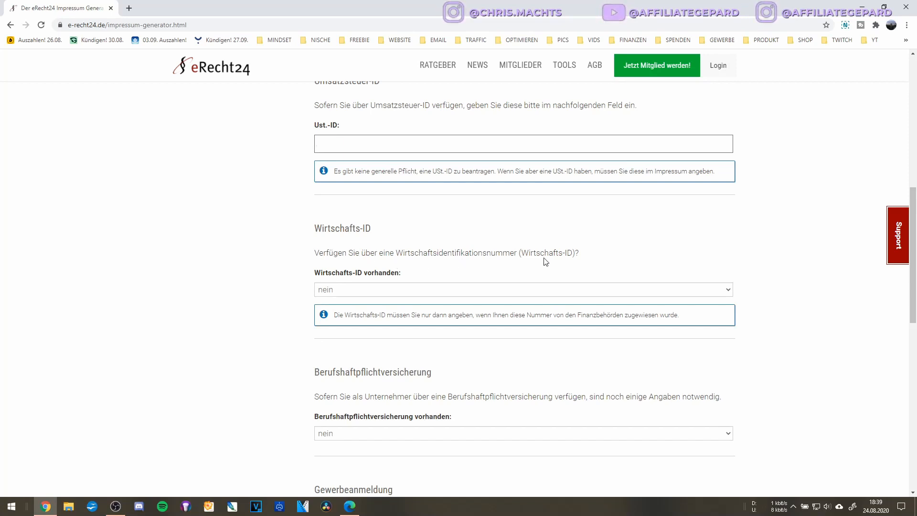
left_click(515, 291)
left_click(487, 275)
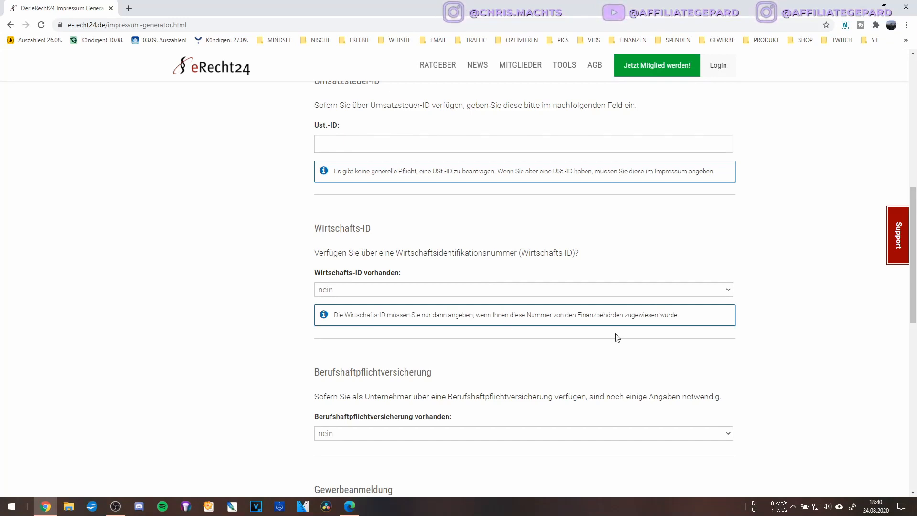
scroll(632, 324, "down", 2)
scroll(420, 272, "down", 2)
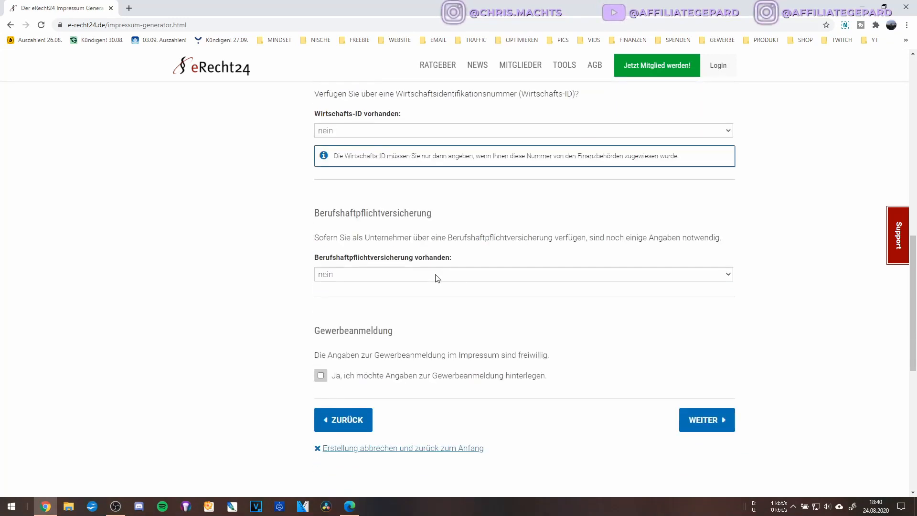
scroll(410, 249, "up", 2)
left_click(384, 212)
left_click(389, 232)
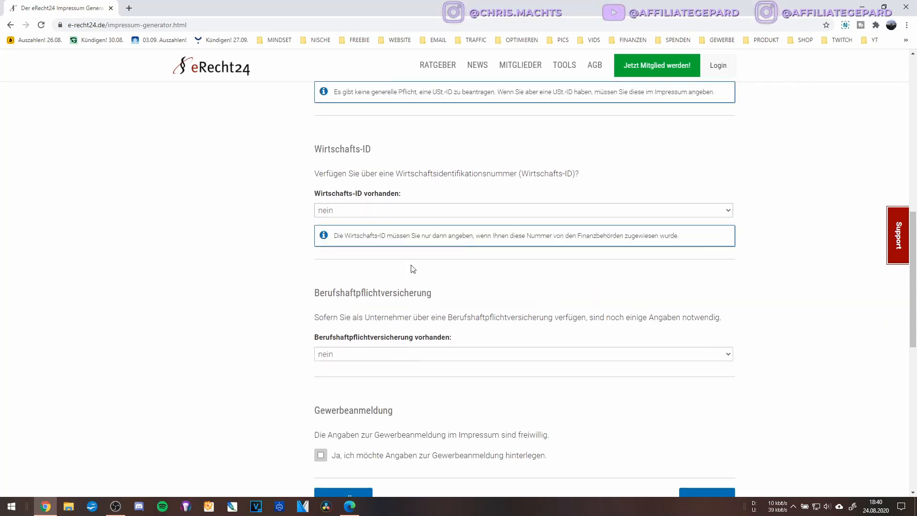
scroll(409, 266, "up", 3)
scroll(409, 266, "down", 3)
scroll(412, 267, "up", 2)
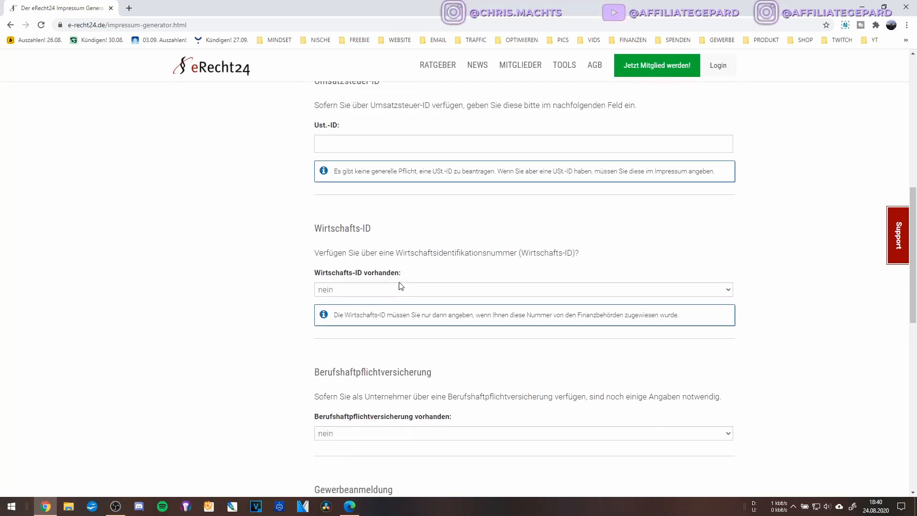
scroll(399, 287, "down", 2)
left_click(380, 216)
left_click(352, 230)
scroll(348, 334, "down", 2)
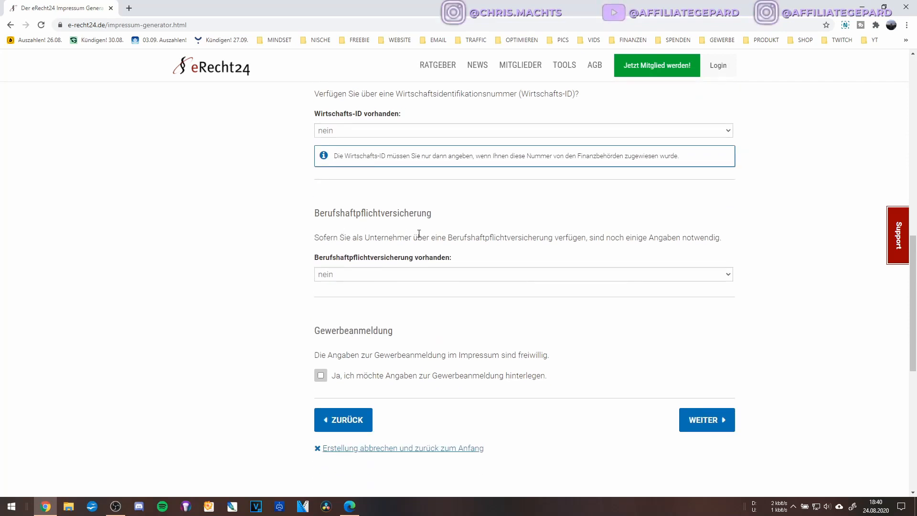
left_click(420, 273)
left_click(293, 248)
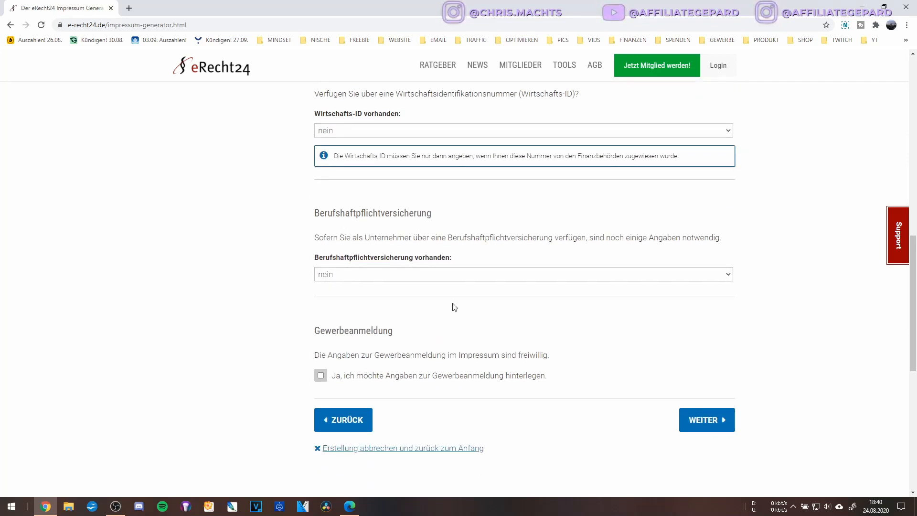
scroll(452, 305, "down", 2)
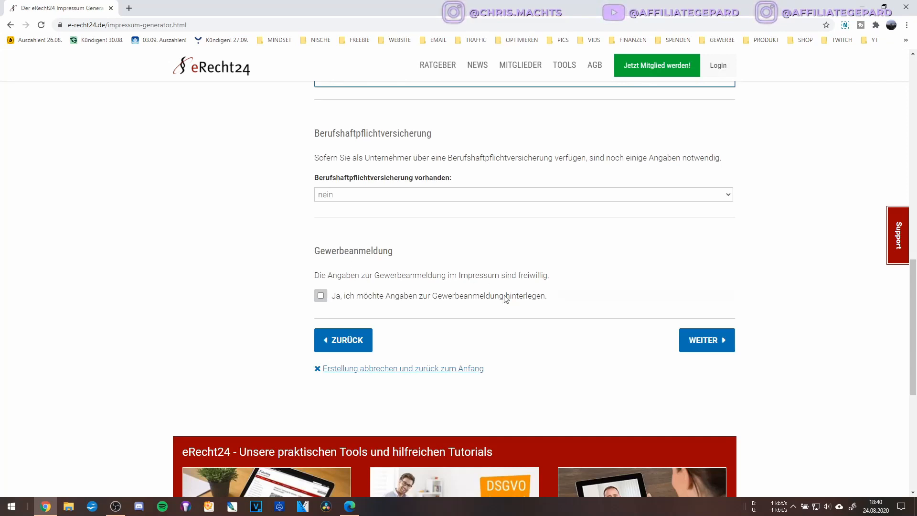
Leave the Gewerbeanmeldung checkbox unchecked and continue to Journalistische Tätigkeit.
left_click(324, 298)
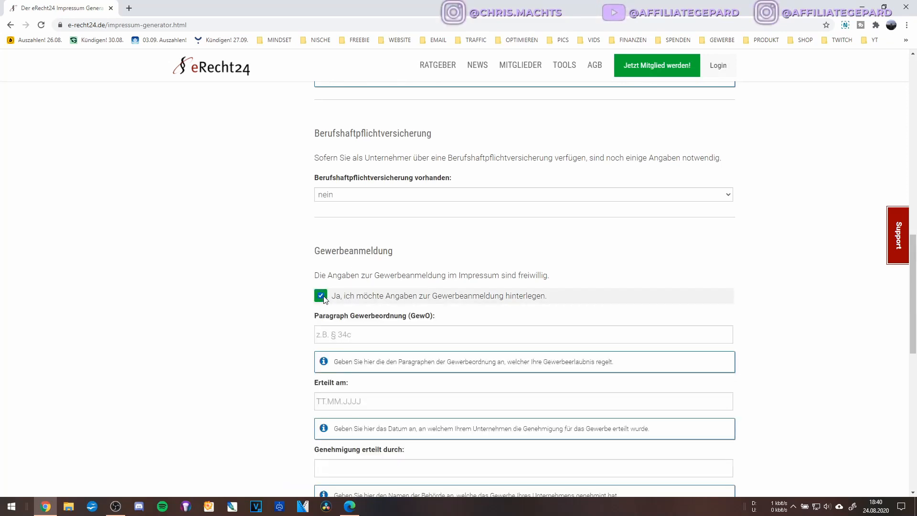
scroll(372, 312, "down", 2)
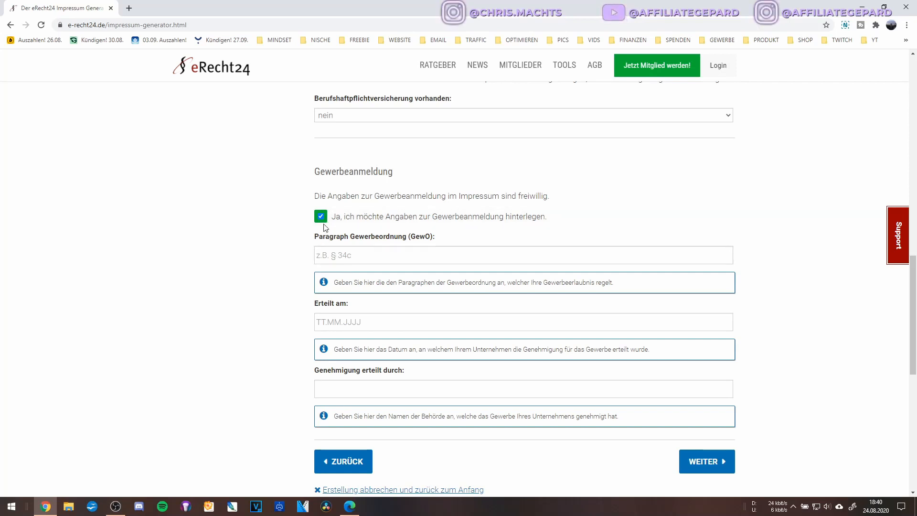
scroll(399, 232, "up", 2)
scroll(424, 219, "up", 5)
scroll(388, 280, "down", 7)
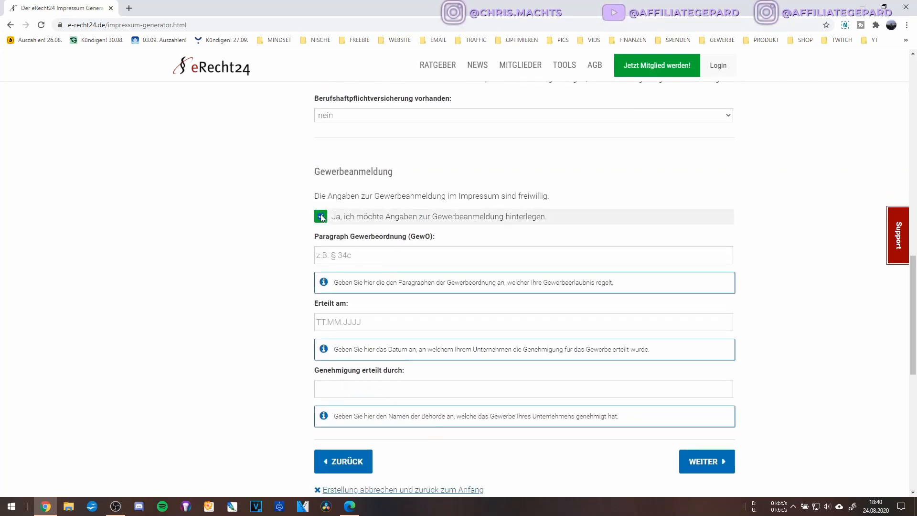
scroll(360, 314, "down", 2)
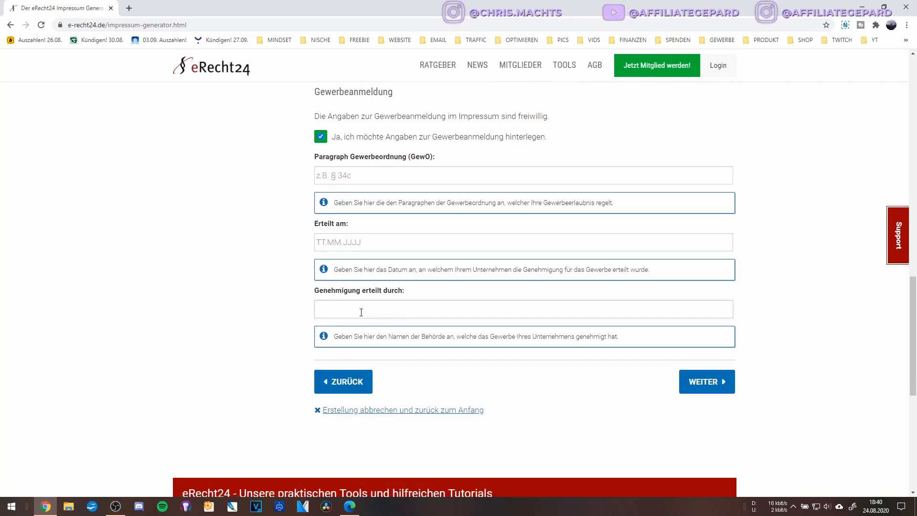
scroll(361, 312, "up", 2)
left_click(329, 221)
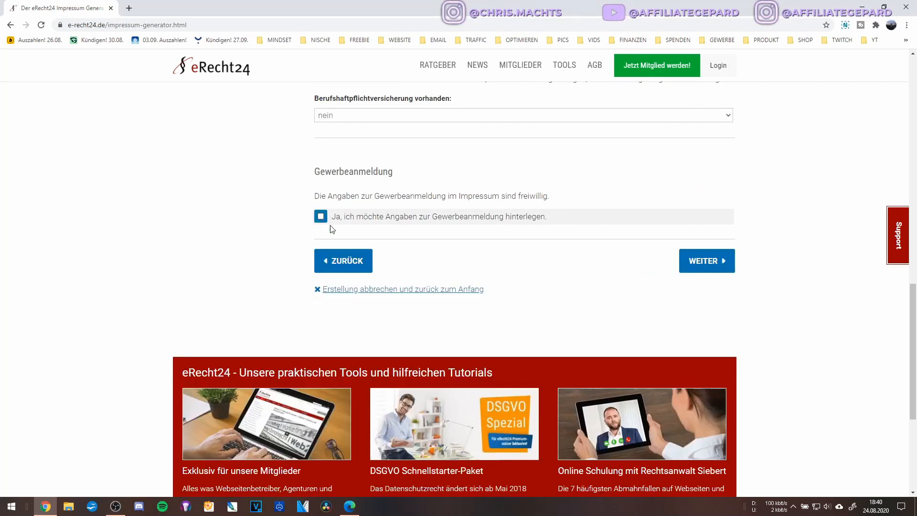
left_click(329, 220)
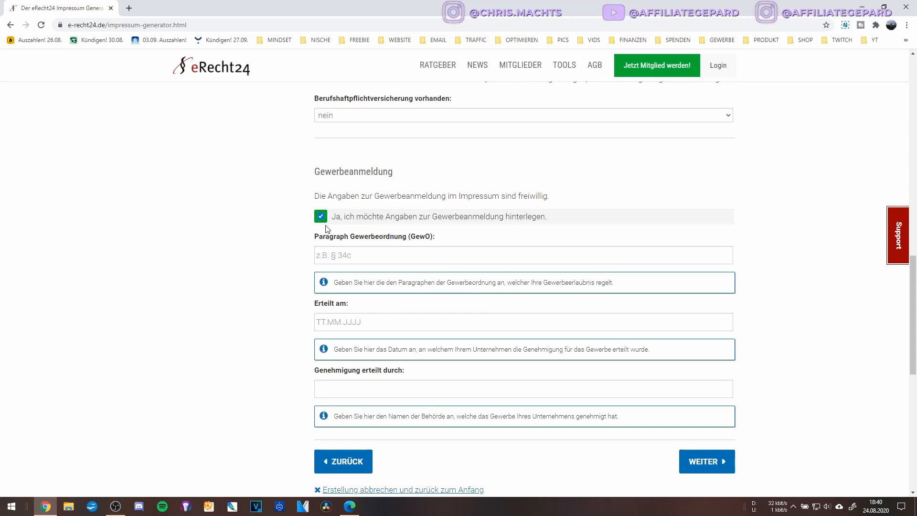
scroll(327, 229, "down", 2)
left_click(321, 137)
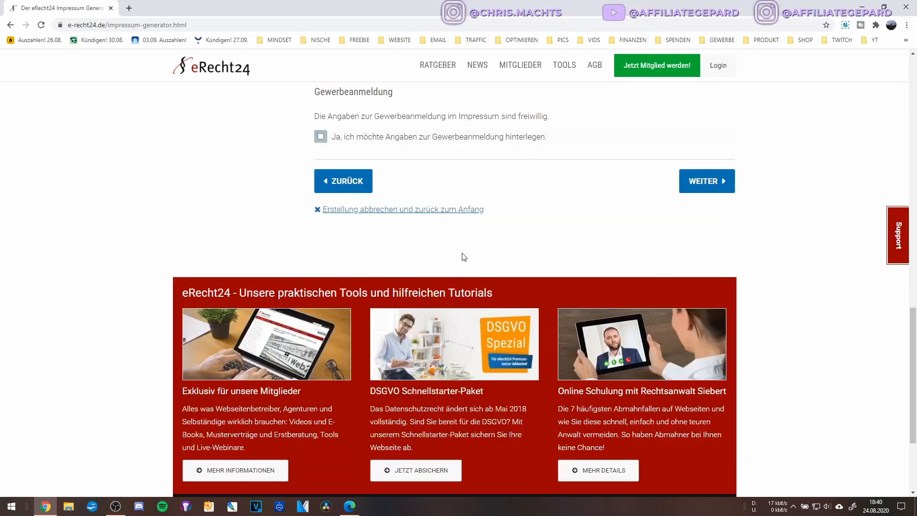
left_click(708, 186)
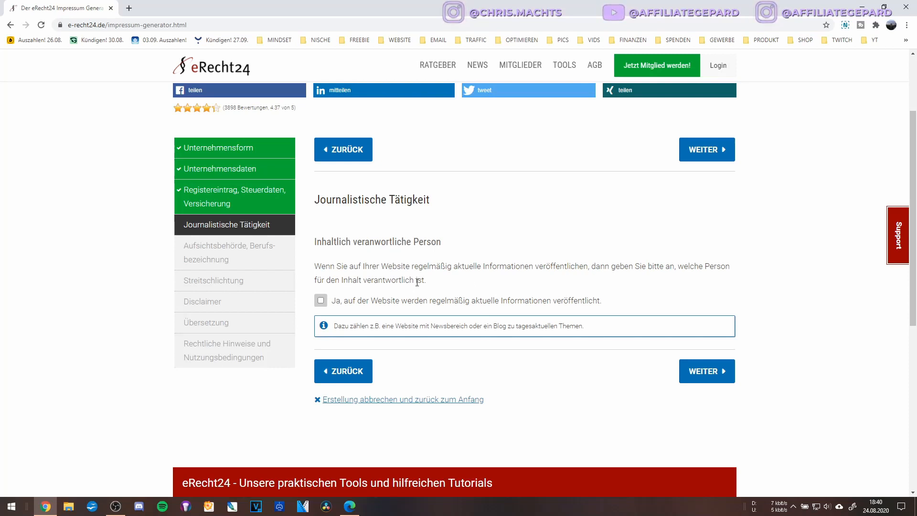
Tick the regular-publishing option, enter the person responsible for content, and continue.
left_click(321, 300)
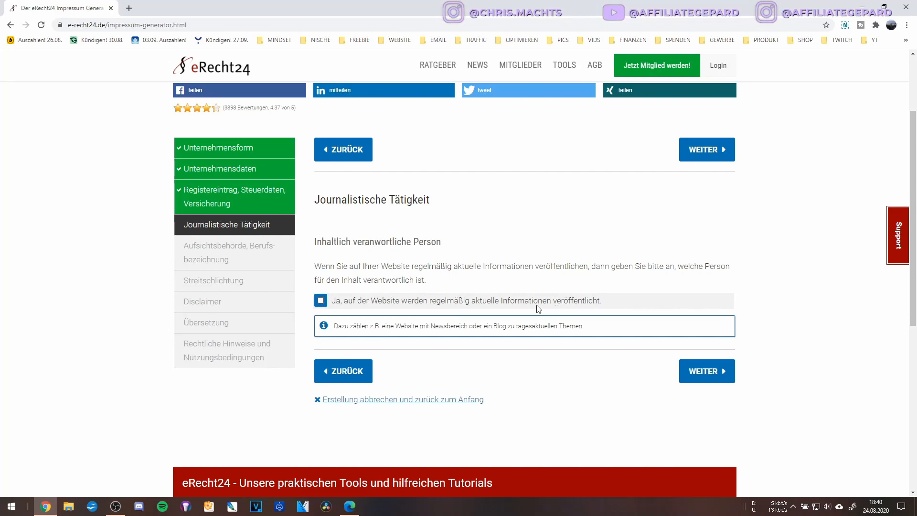
left_click(321, 299)
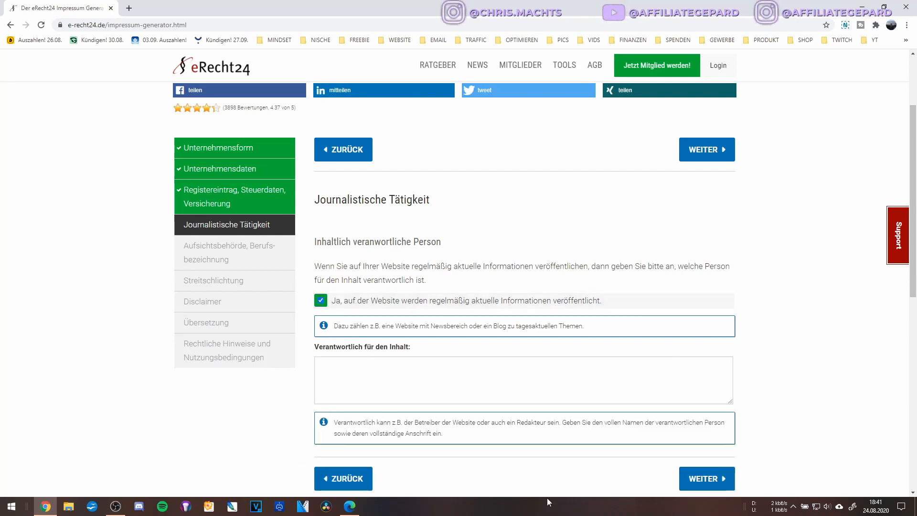
scroll(387, 379, "down", 2)
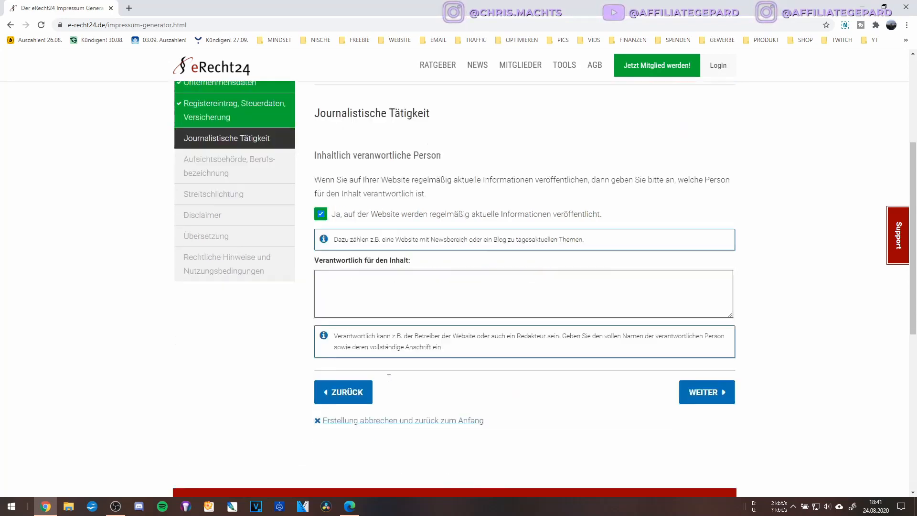
scroll(388, 379, "down", 2)
scroll(388, 380, "up", 2)
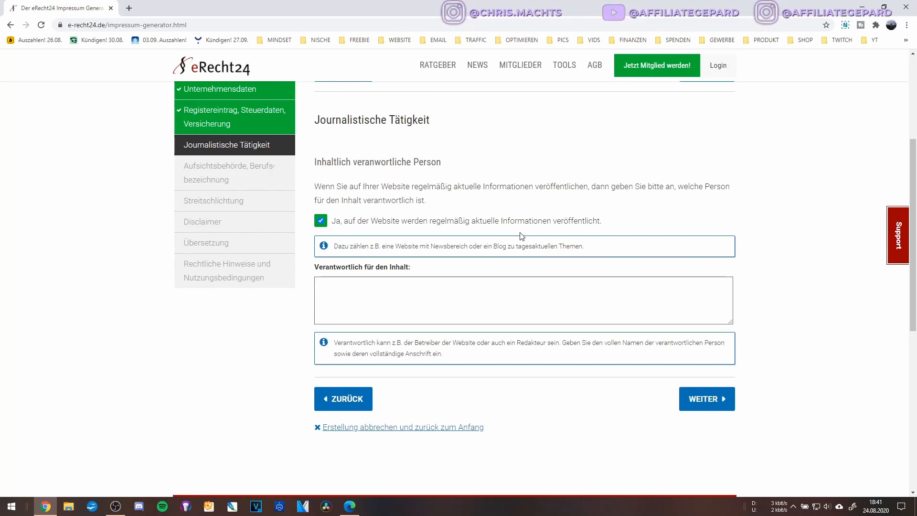
key("Tab")
type("Bernd")
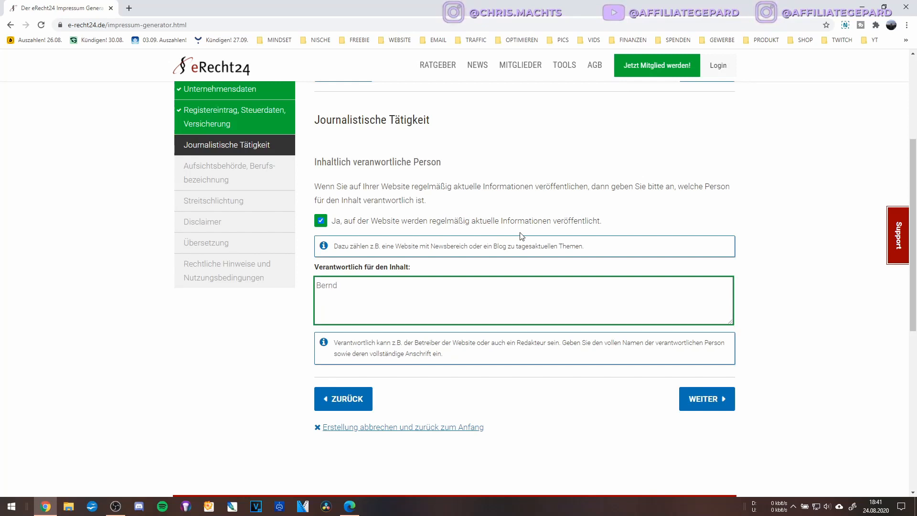
type("Beispielmann")
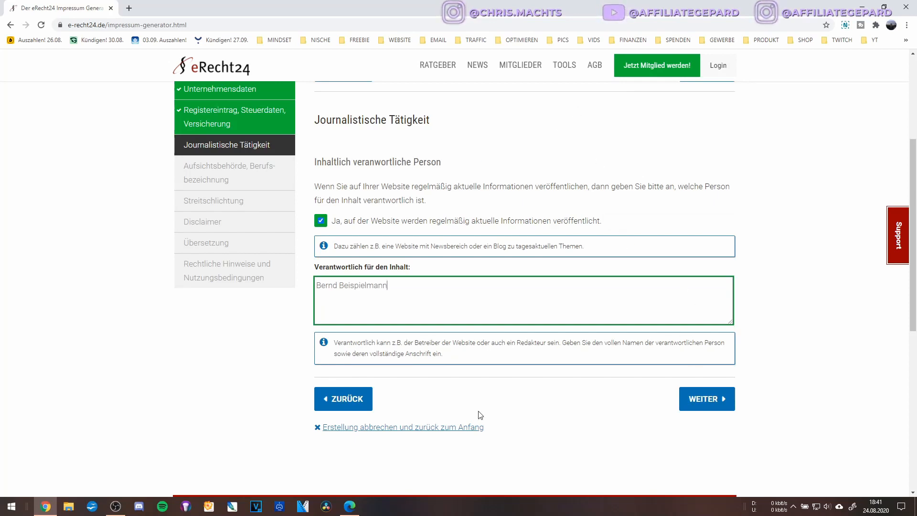
left_click(706, 397)
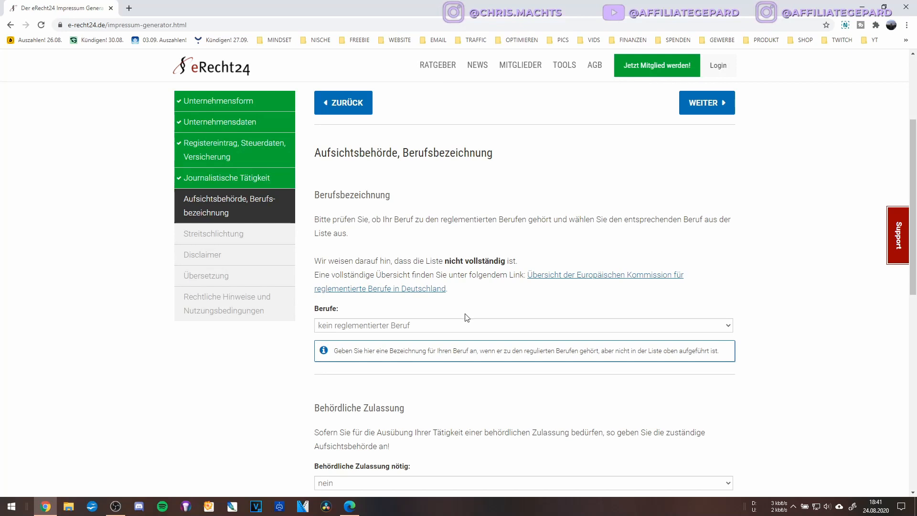
Keep the Berufe dropdown at 'kein reglementierter Beruf'.
scroll(467, 317, "down", 2)
left_click(426, 245)
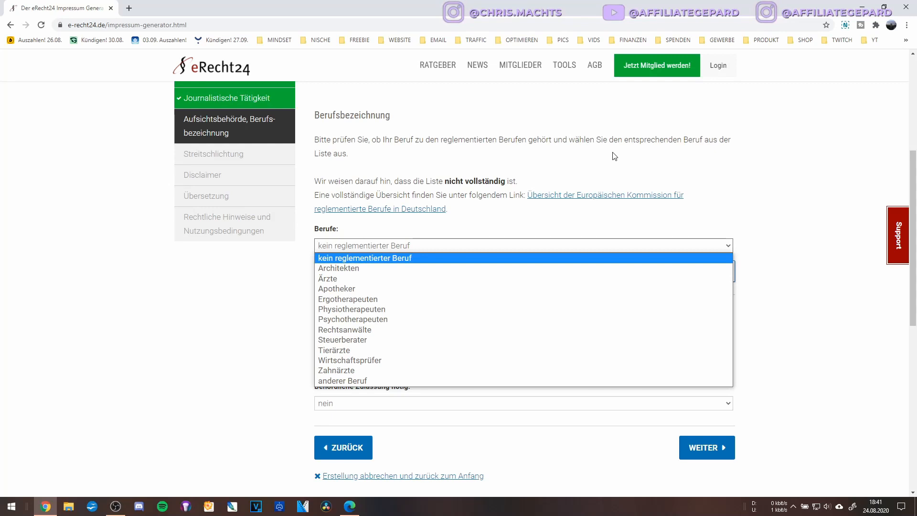
left_click(393, 258)
left_click(392, 252)
left_click(394, 258)
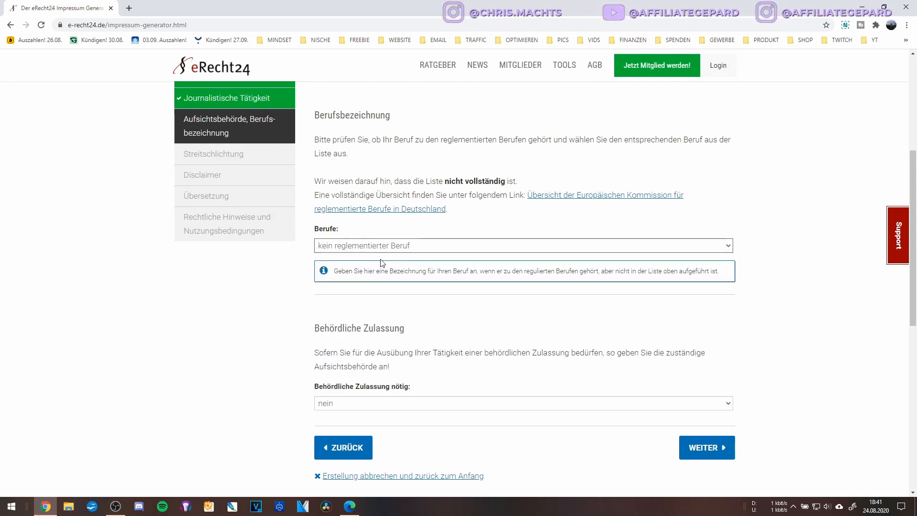
left_click(426, 251)
left_click(422, 243)
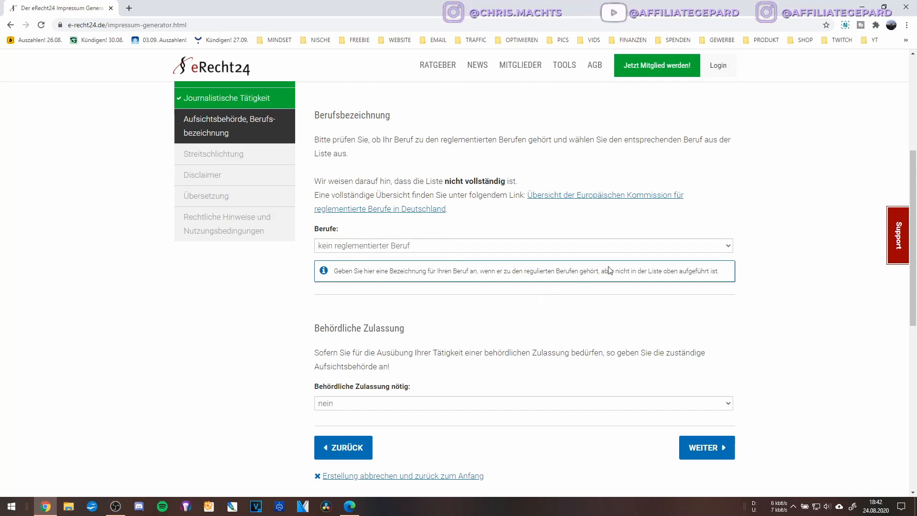
scroll(609, 270, "down", 2)
left_click(451, 165)
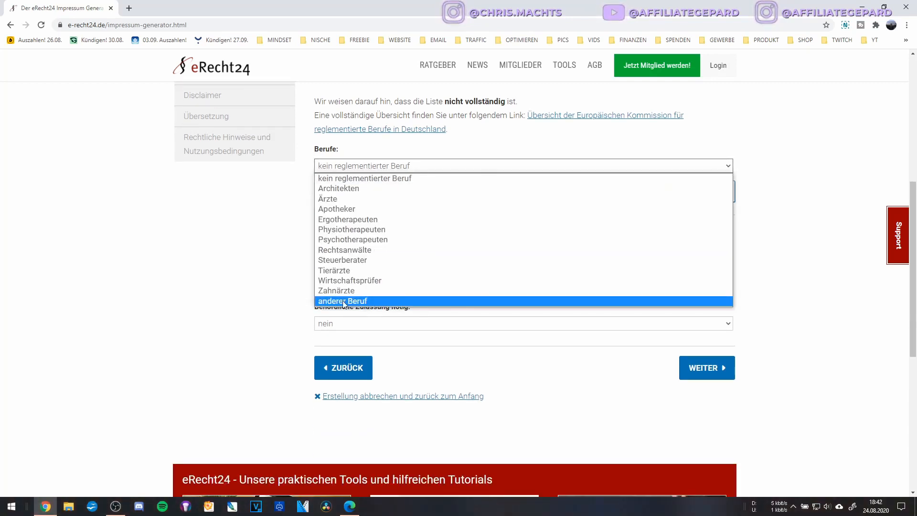
left_click(294, 250)
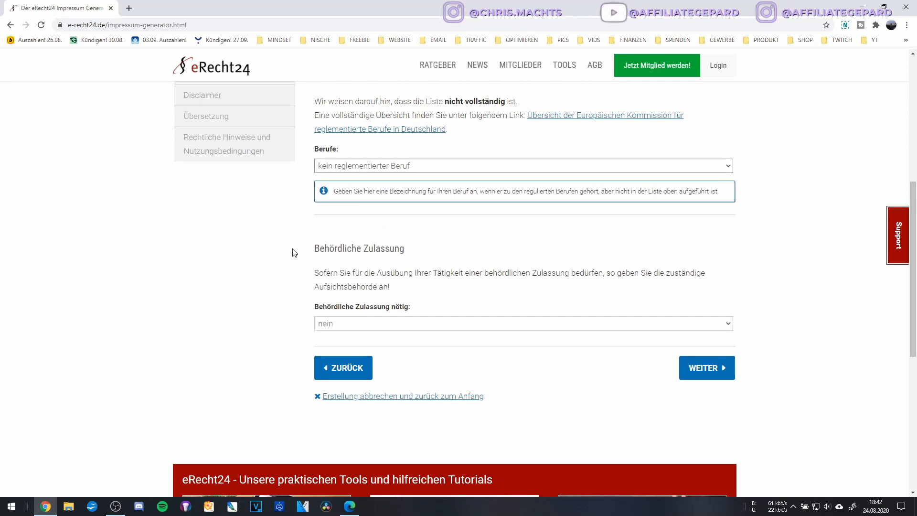
scroll(413, 192, "up", 2)
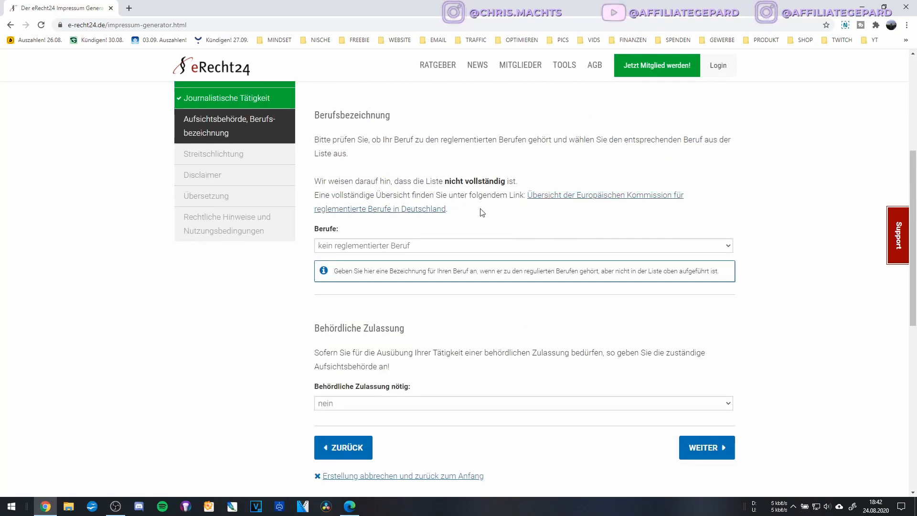
scroll(361, 266, "down", 4)
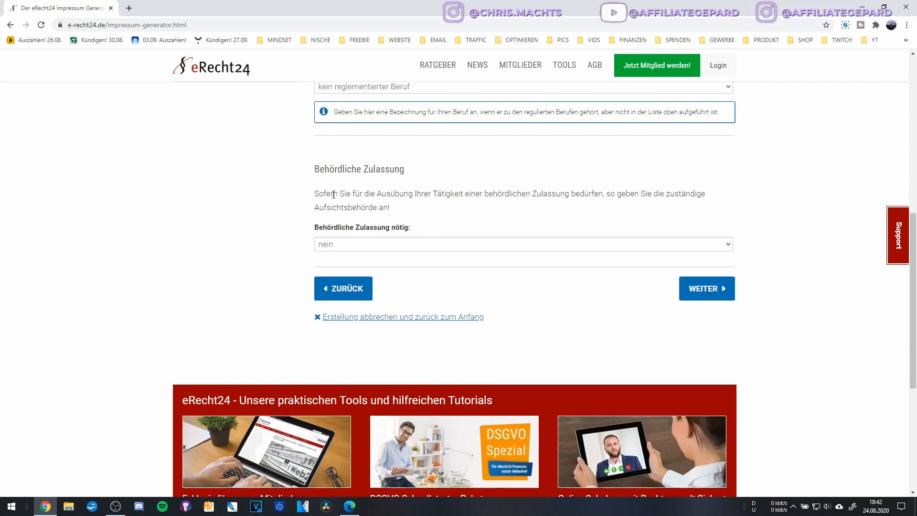
Leave Behördliche Zulassung at 'nein' and continue to Streitschlichtung.
left_click(541, 242)
left_click(535, 224)
left_click(701, 289)
scroll(654, 332, "up", 1)
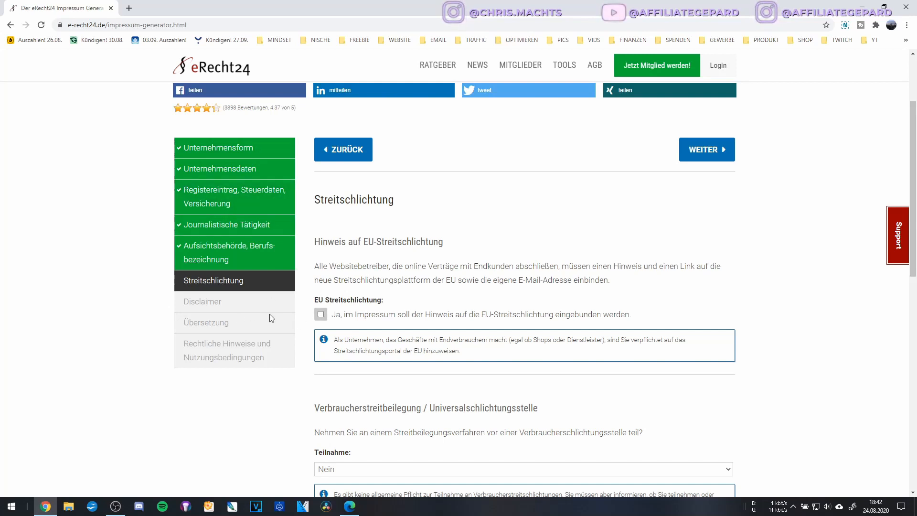
Include the EU dispute-resolution (EU-Streitschlichtung) notice in the Impressum.
left_click_drag(368, 241, 375, 242)
left_click(358, 254)
scroll(402, 257, "down", 2)
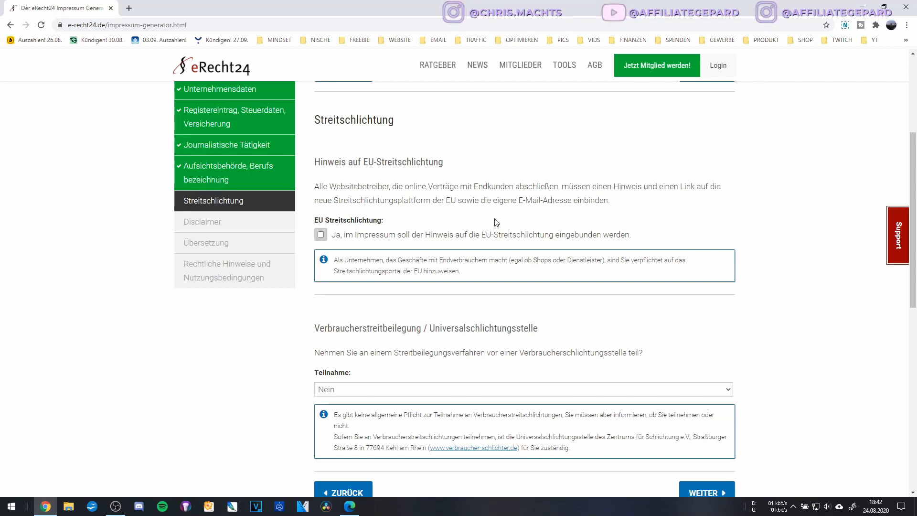
left_click(321, 234)
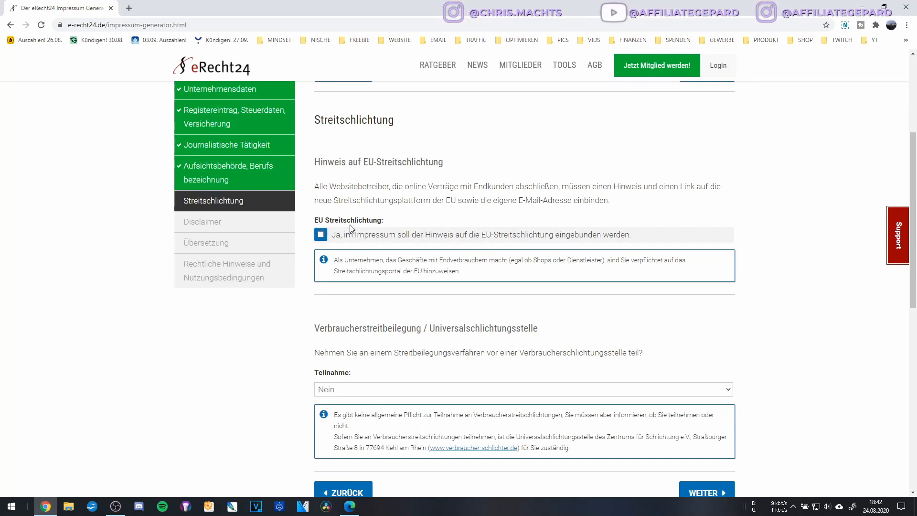
left_click(390, 223)
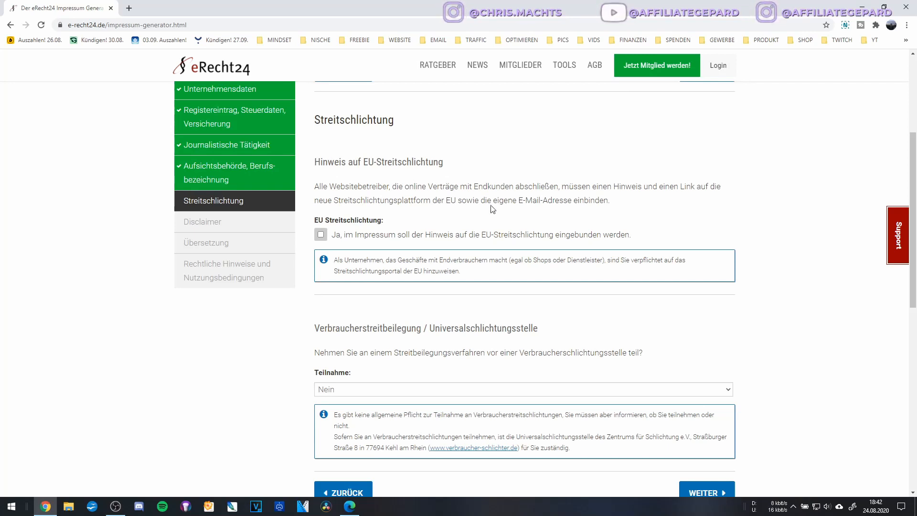
left_click(329, 240)
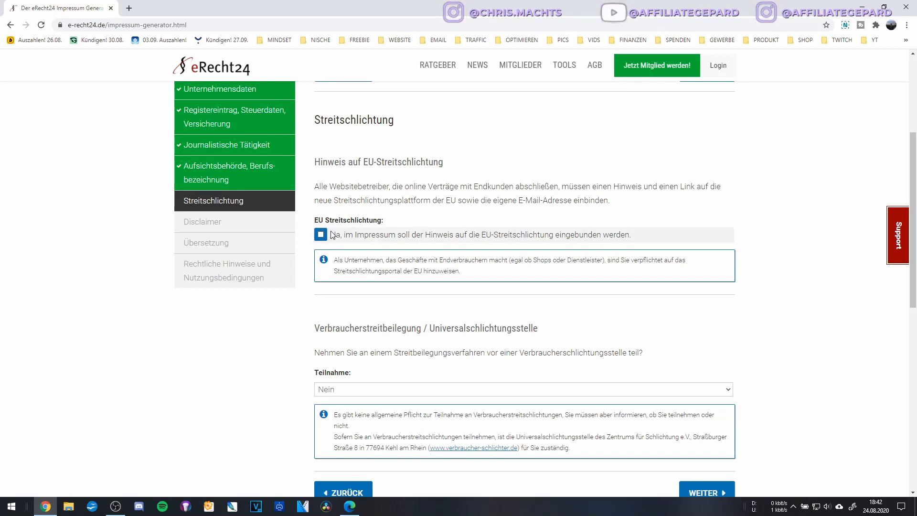
left_click(321, 235)
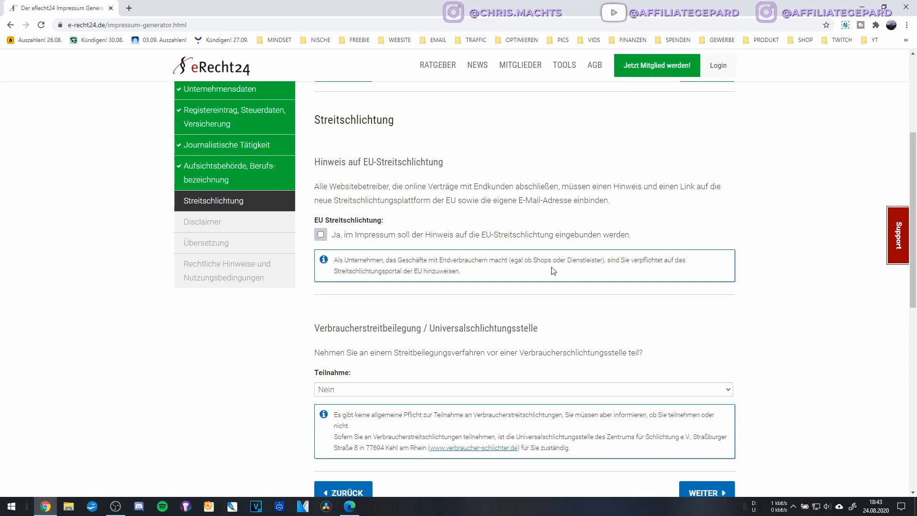
scroll(555, 271, "down", 2)
left_click(321, 154)
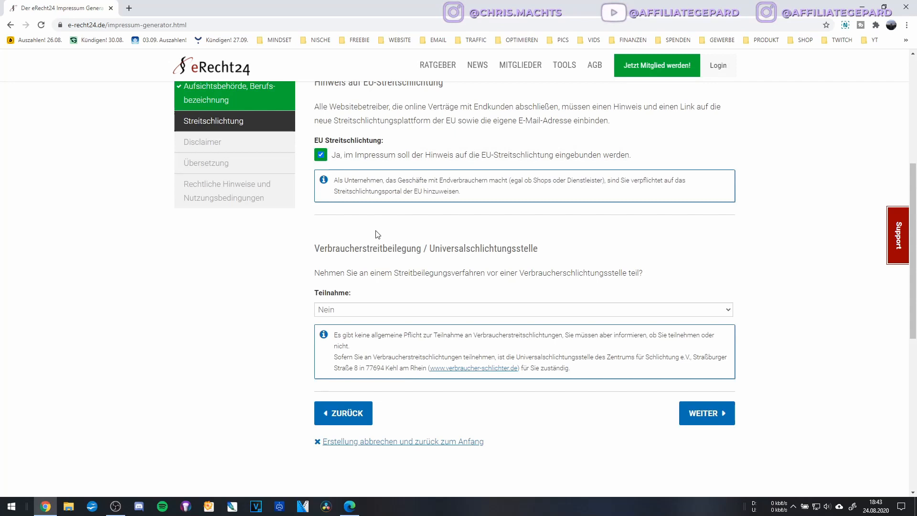
Keep consumer arbitration participation at 'Nein' and continue to the Disclaimer step.
scroll(399, 217, "down", 2)
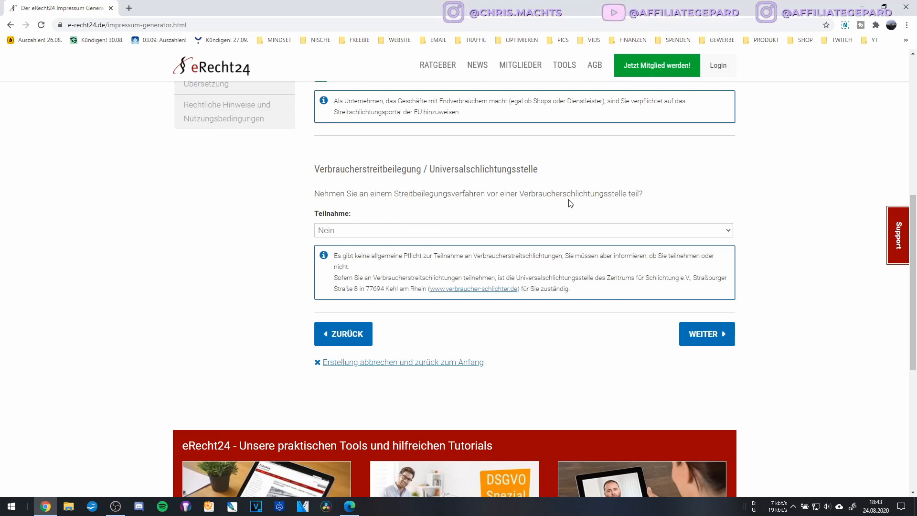
left_click(371, 231)
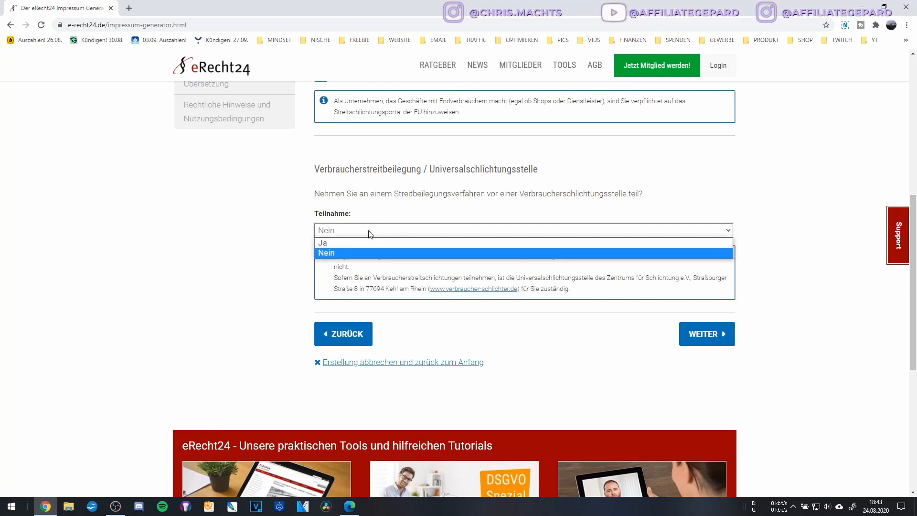
left_click(351, 218)
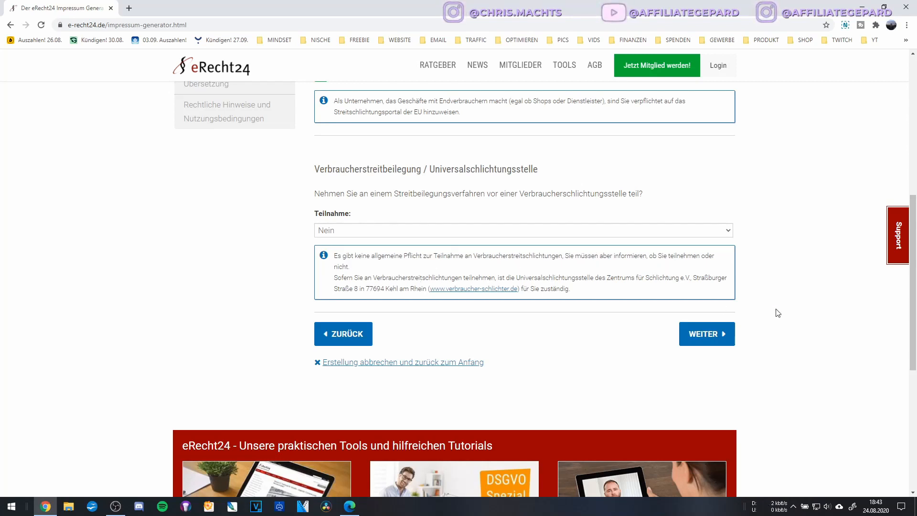
left_click(715, 327)
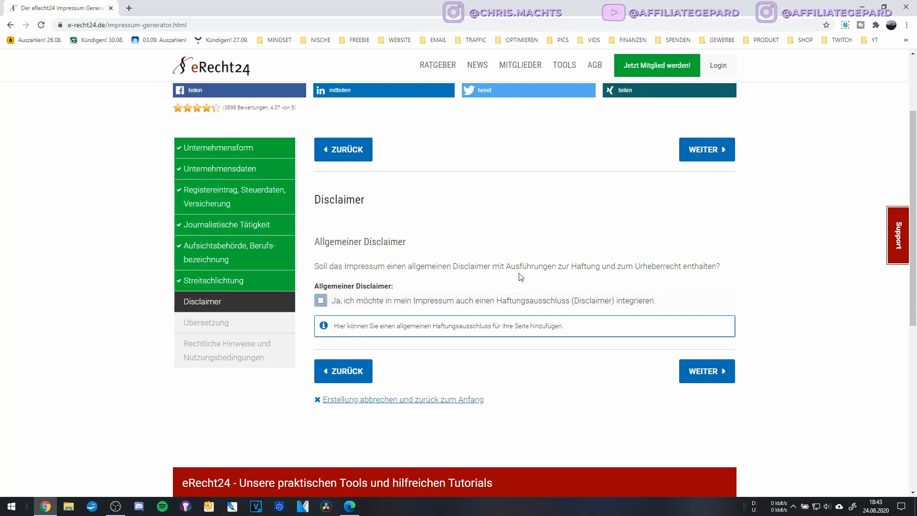
Add the general liability disclaimer and leave the premium English translation off.
left_click(321, 300)
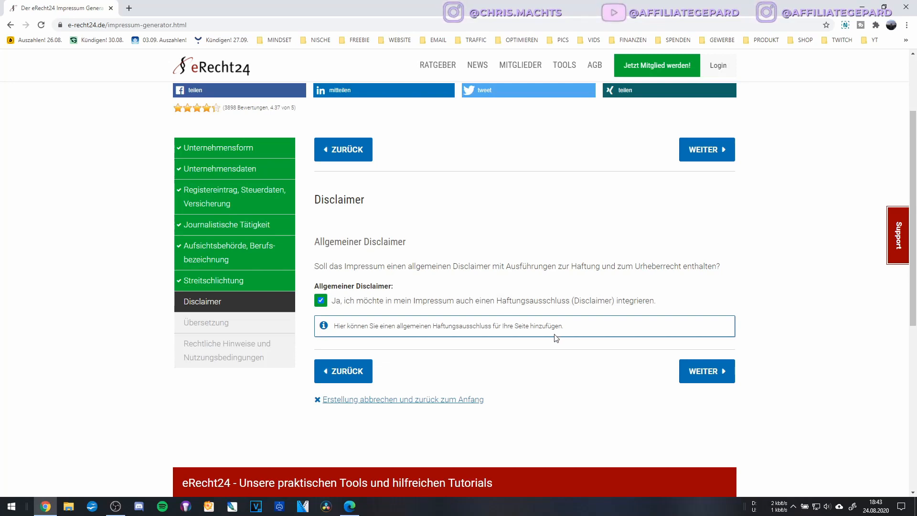
left_click(688, 371)
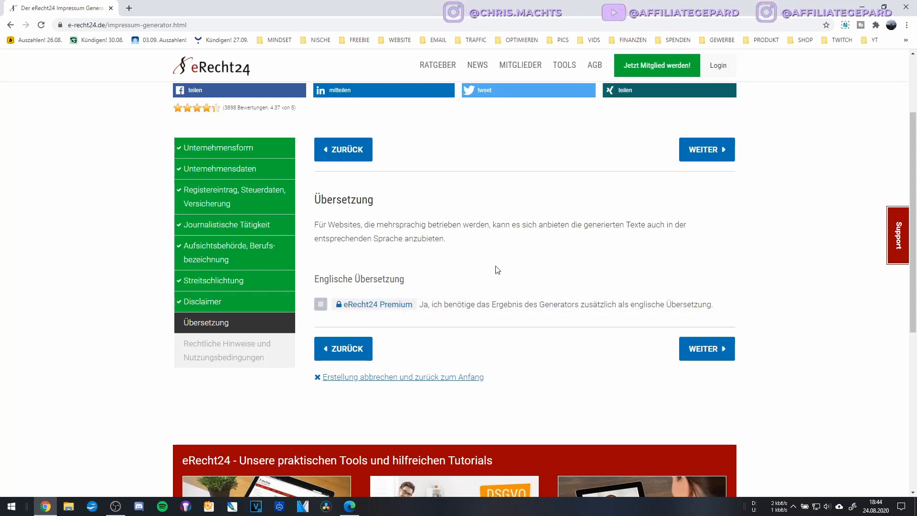
left_click(701, 351)
Tick 'Ich habe verstanden' for the legal notes and liability exclusion, then finish the questionnaire.
scroll(592, 320, "down", 3)
scroll(579, 321, "up", 3)
scroll(492, 234, "down", 2)
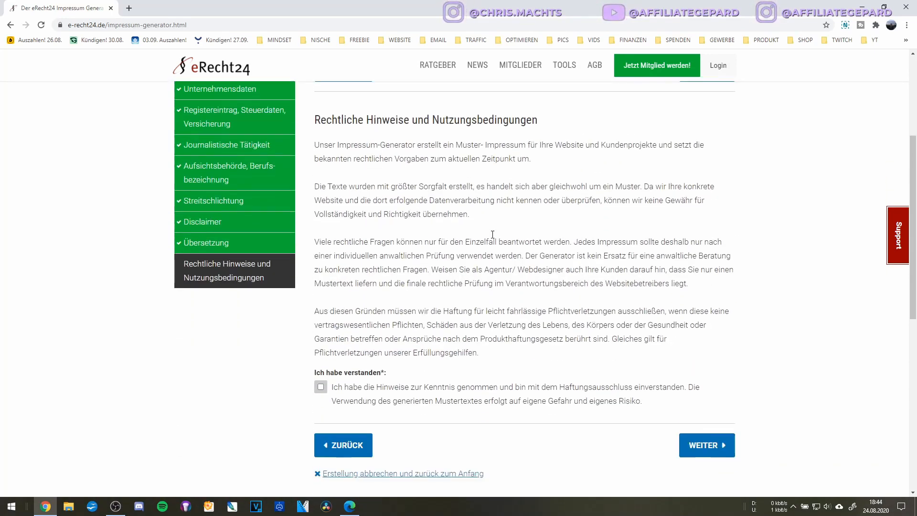
scroll(434, 324, "down", 2)
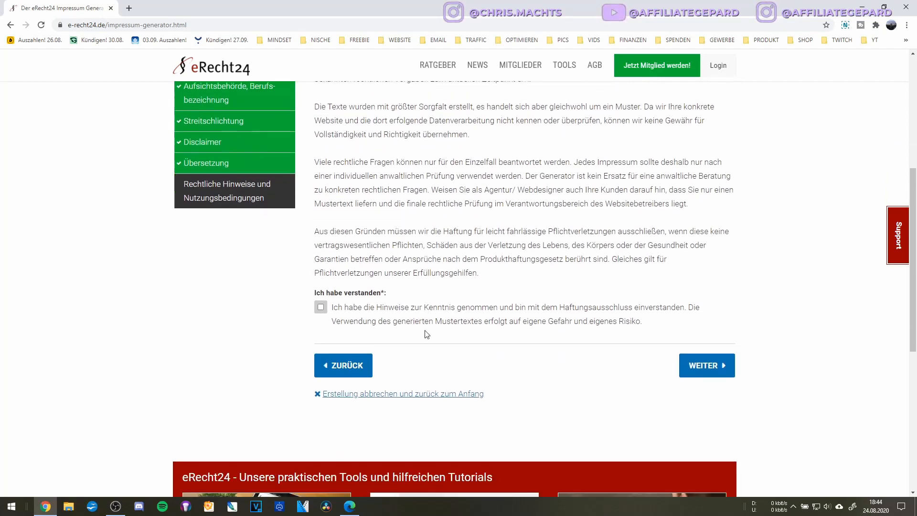
left_click(343, 309)
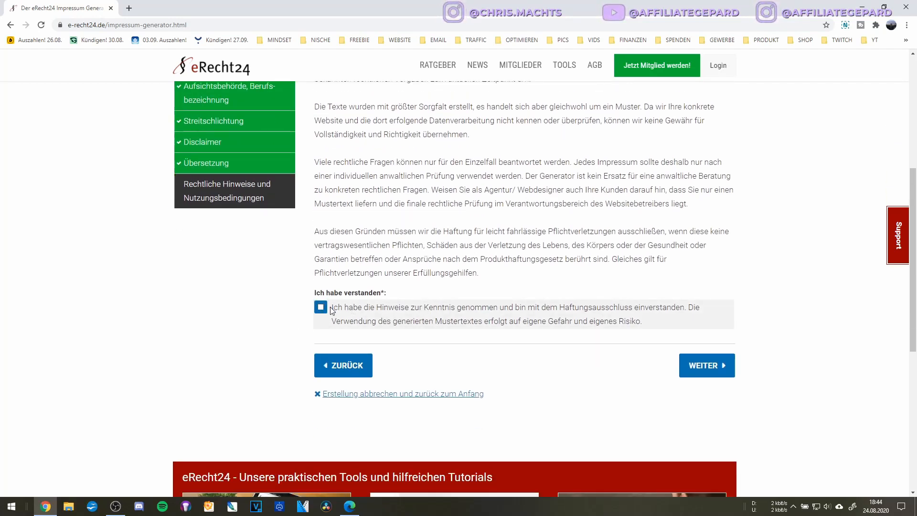
scroll(461, 314, "up", 2)
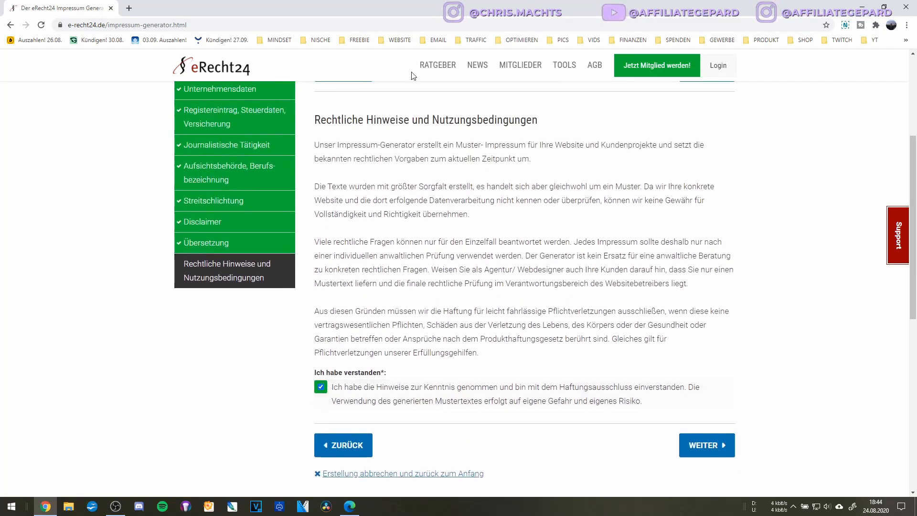
scroll(432, 225, "up", 2)
scroll(471, 191, "down", 4)
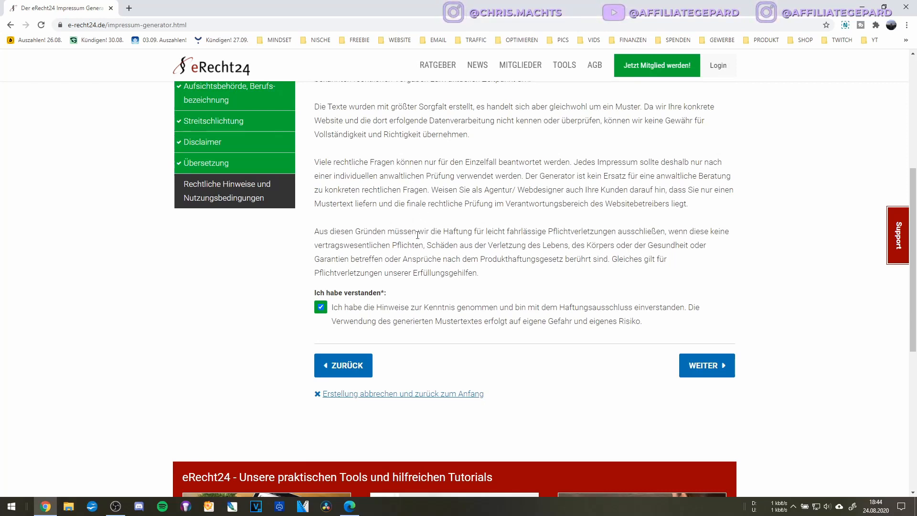
scroll(417, 235, "down", 2)
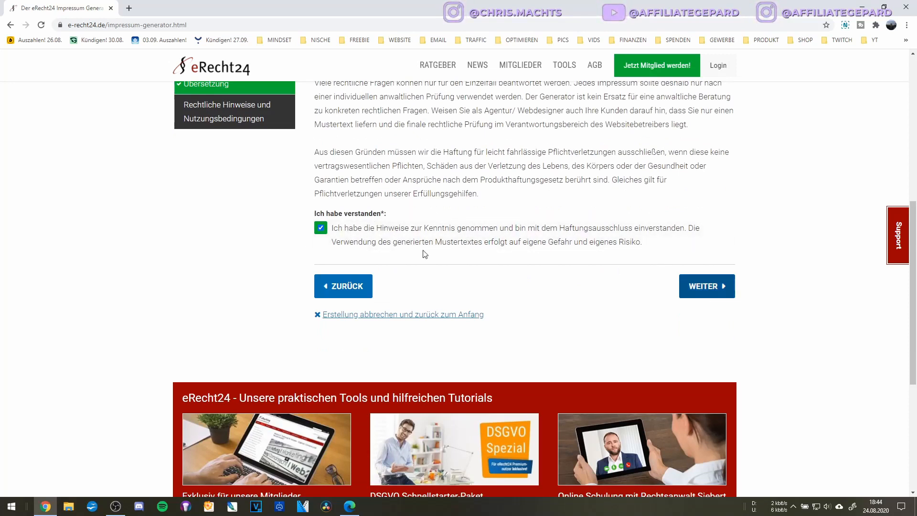
left_click(700, 294)
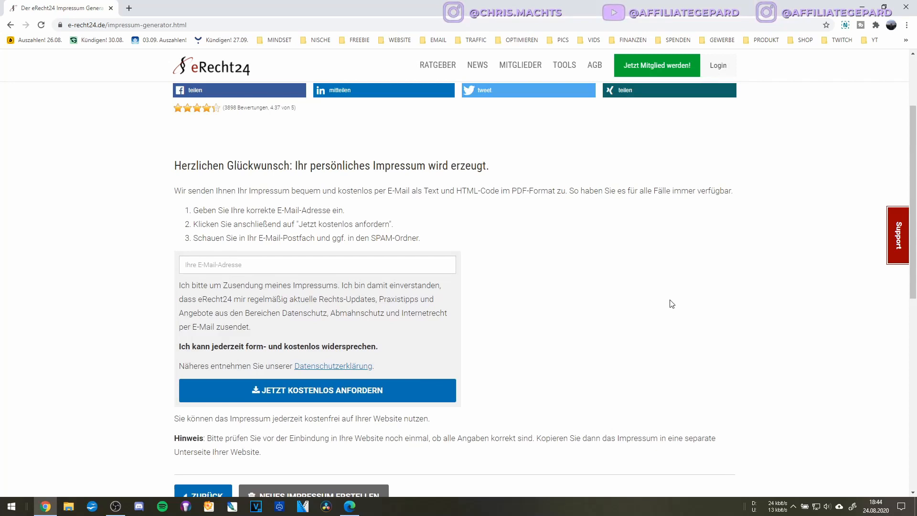
Enter the recipient e-mail address and request the Impressum with 'JETZT KOSTENLOS ANFORDERN'.
left_click(223, 264)
left_click(227, 271)
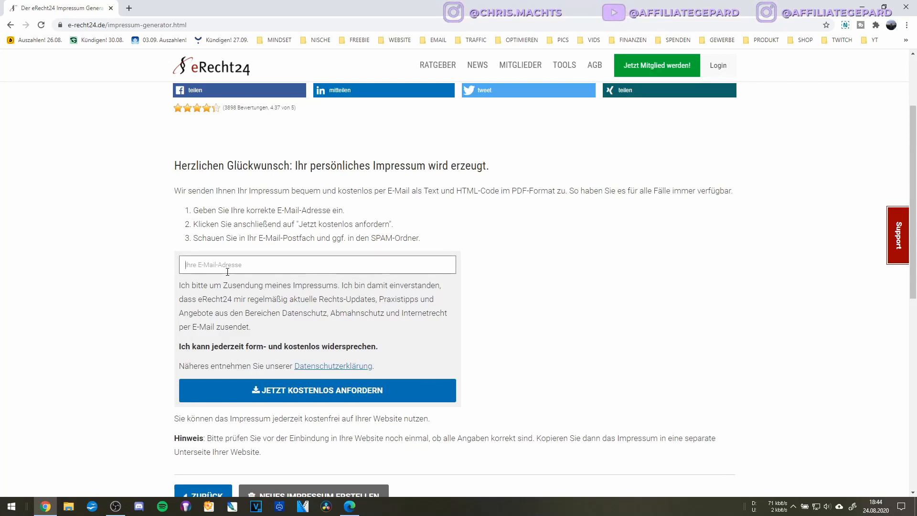
scroll(354, 340, "down", 2)
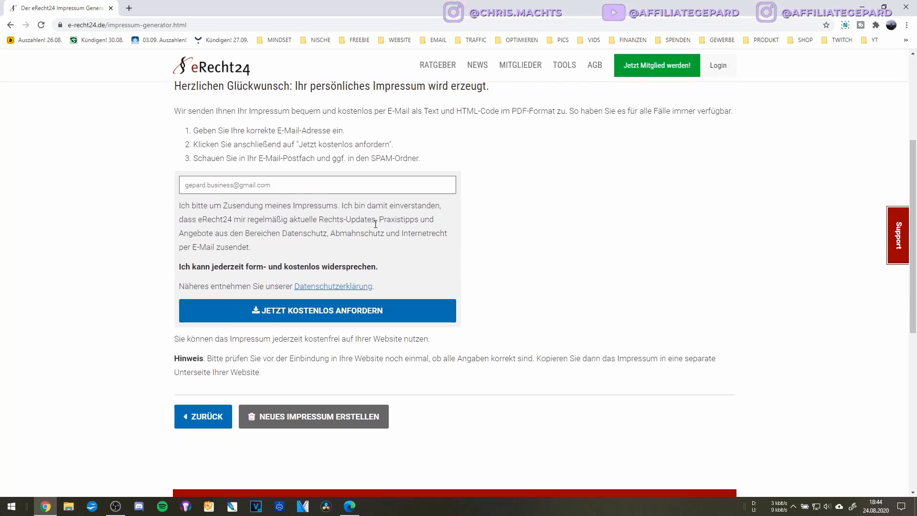
left_click(289, 313)
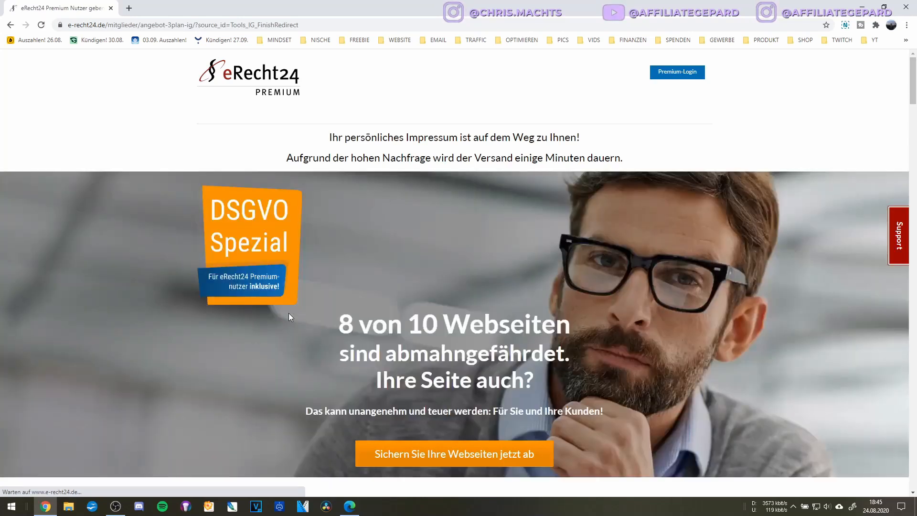
Open Gmail in a new browser tab from the Google apps grid.
scroll(325, 321, "down", 3)
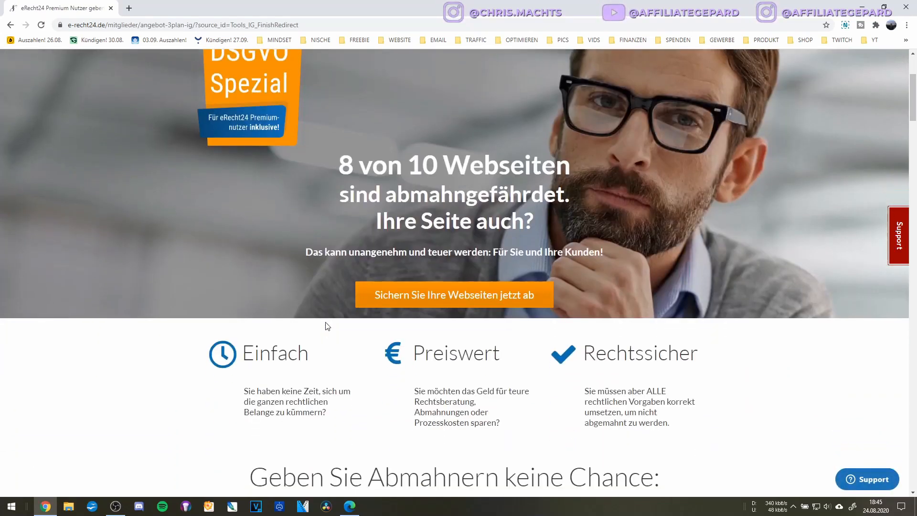
scroll(326, 325, "up", 4)
left_click(128, 8)
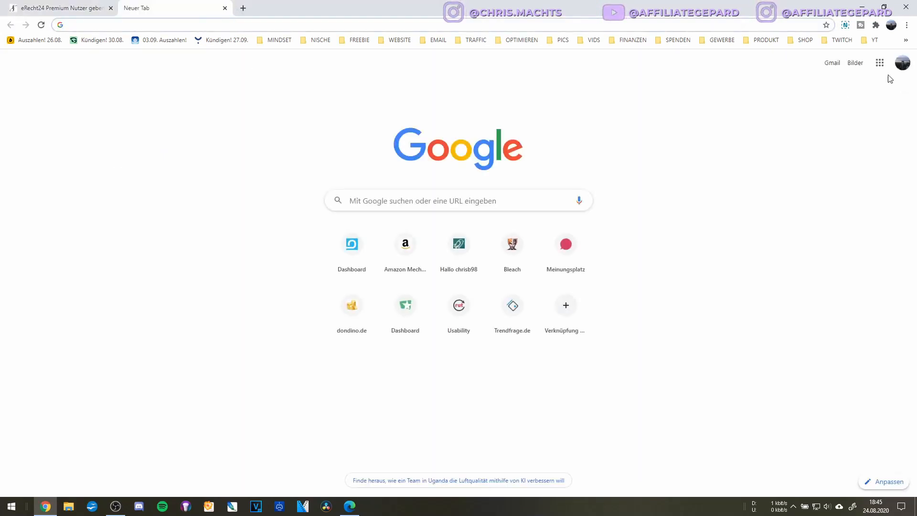
left_click(879, 62)
left_click(841, 97)
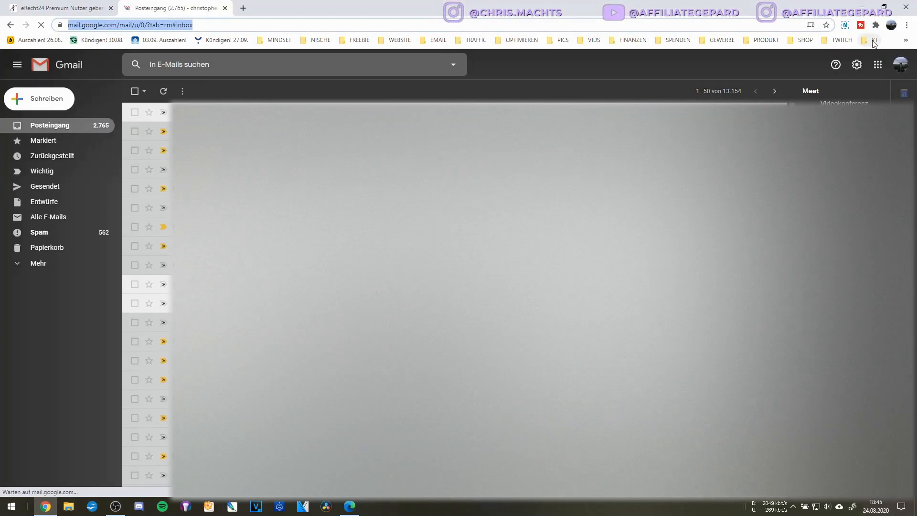
In the second Gmail account, open 'eRecht24: Ihr Impressum' and confirm the e-mail address.
left_click(899, 66)
left_click(827, 199)
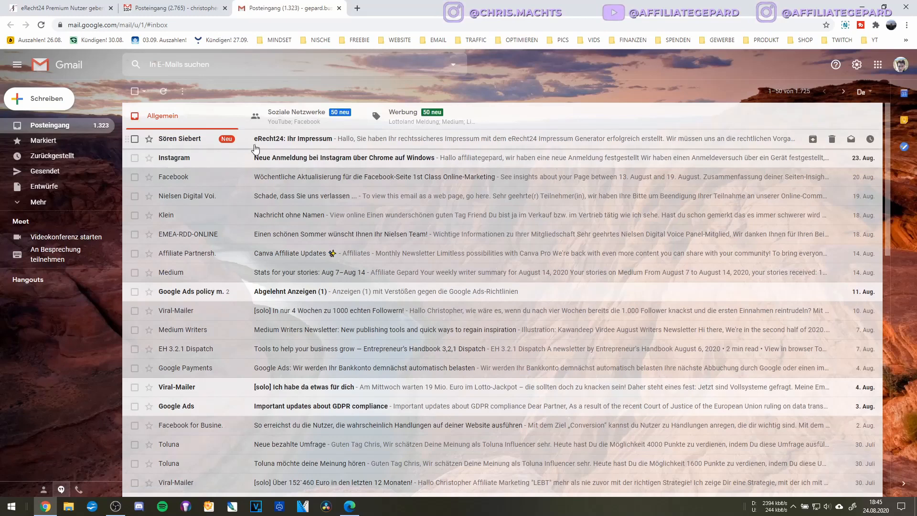
left_click(273, 142)
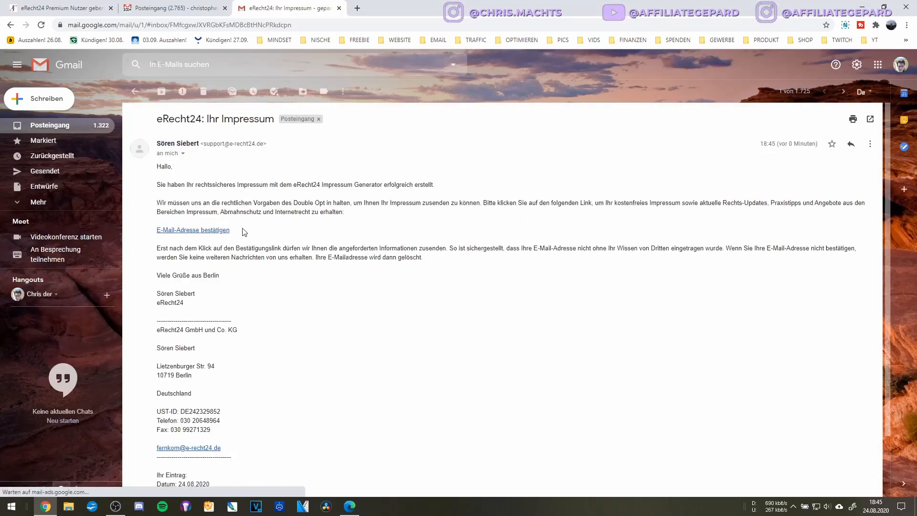
scroll(215, 241, "down", 2)
scroll(210, 245, "up", 2)
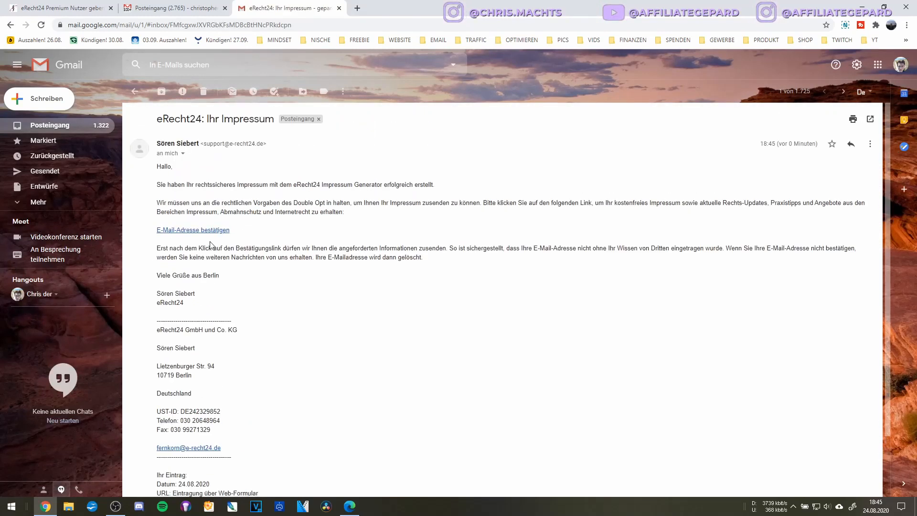
left_click(190, 230)
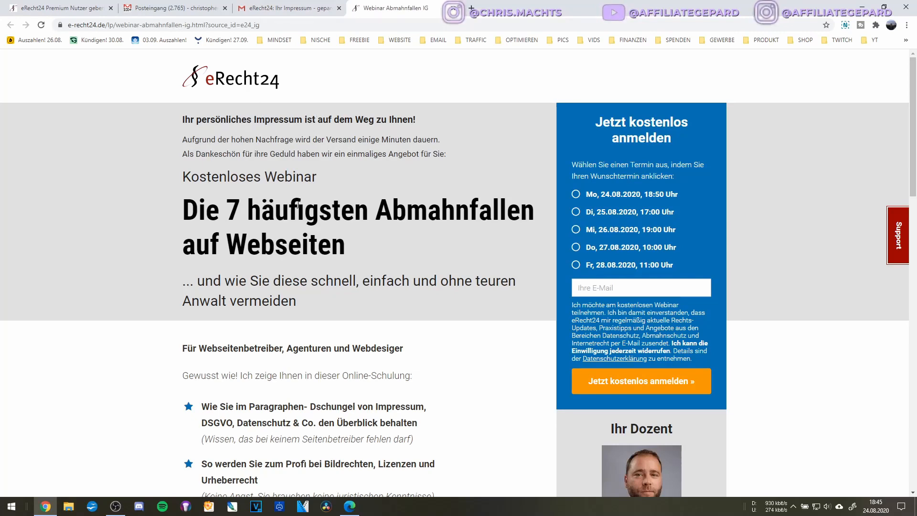
Look through the eRecht24 webinar page, then return to the Gmail inbox tab.
scroll(305, 156, "down", 1)
scroll(304, 156, "down", 7)
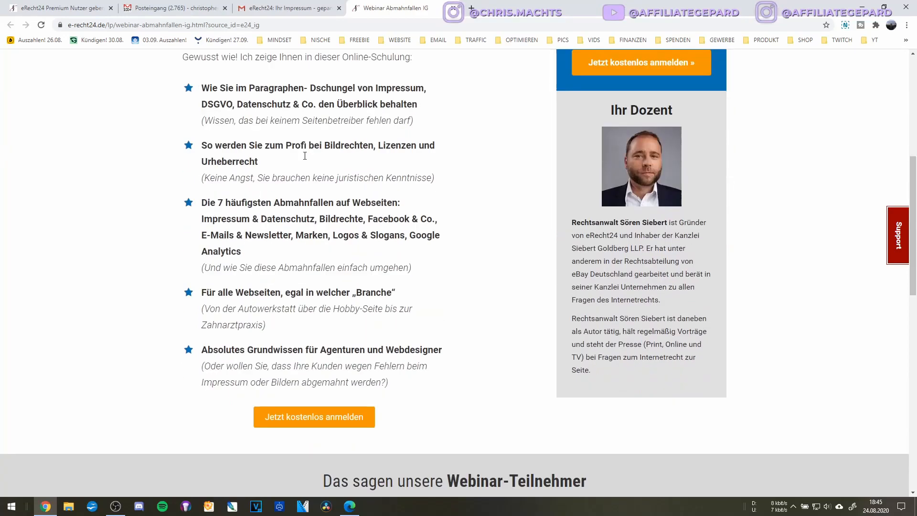
scroll(305, 156, "up", 7)
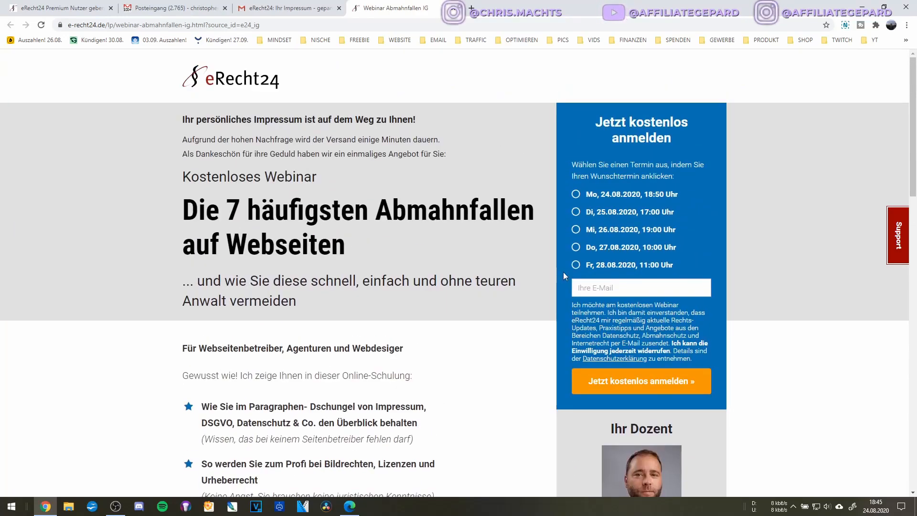
scroll(450, 245, "down", 8)
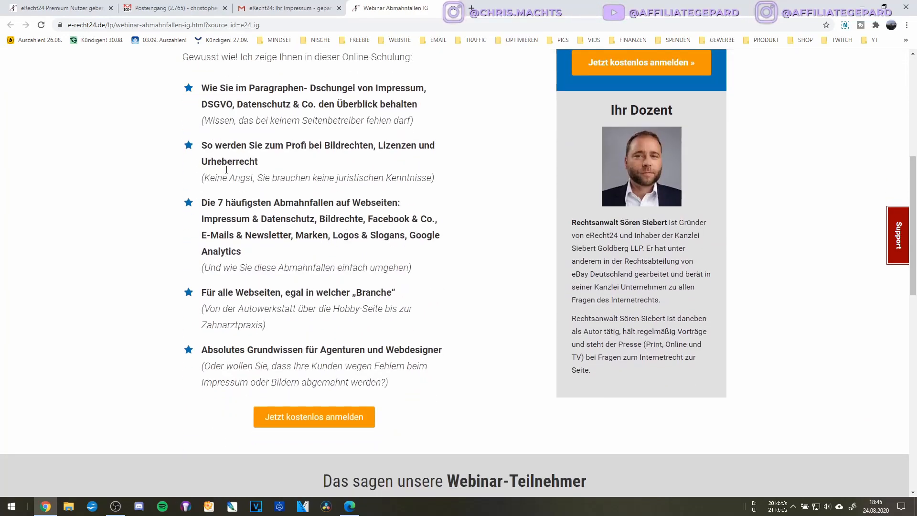
scroll(226, 170, "down", 10)
scroll(226, 170, "up", 15)
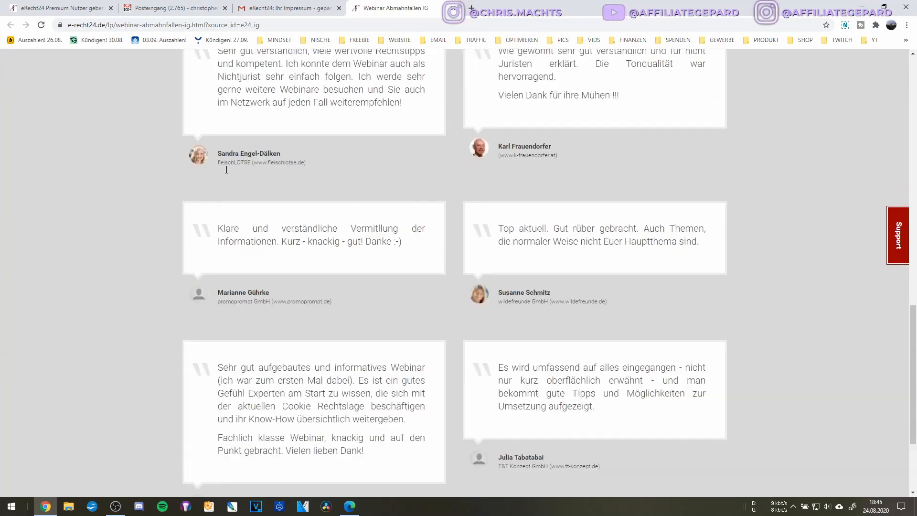
left_click(262, 6)
left_click(195, 4)
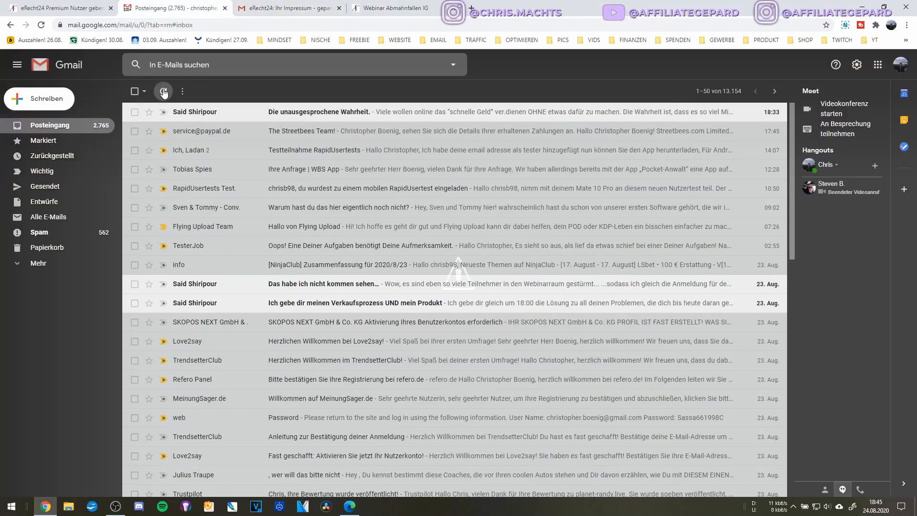
Open the 'eRecht24: Ihr Impressum' email in the other Gmail account's inbox.
key("ctrl+Tab")
left_click(135, 91)
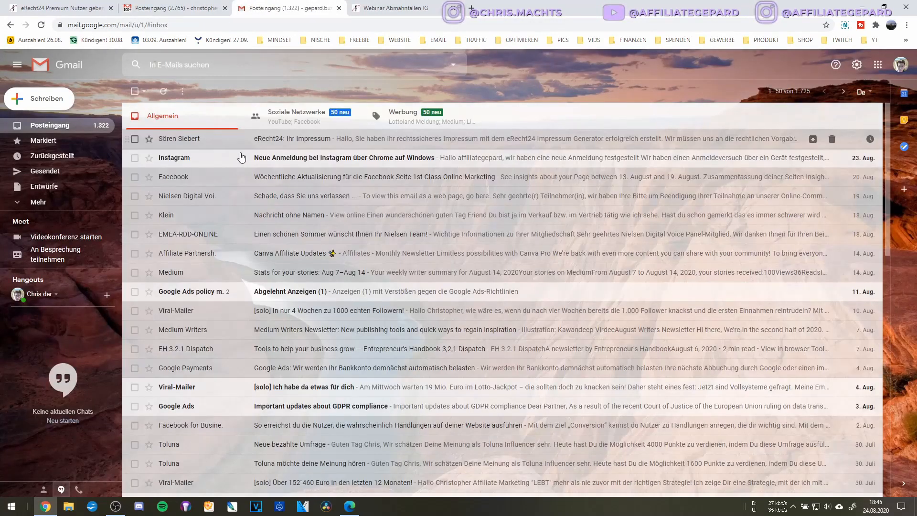
left_click(263, 141)
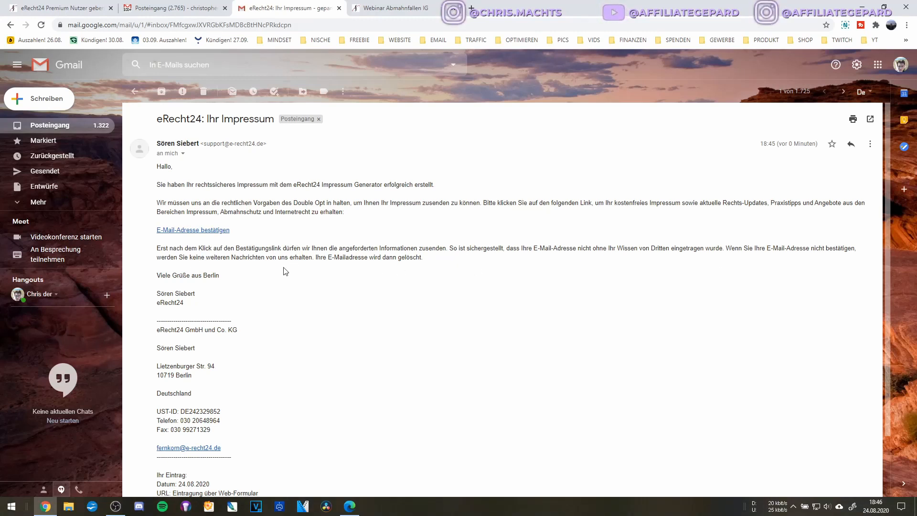
scroll(221, 269, "down", 2)
scroll(221, 272, "up", 2)
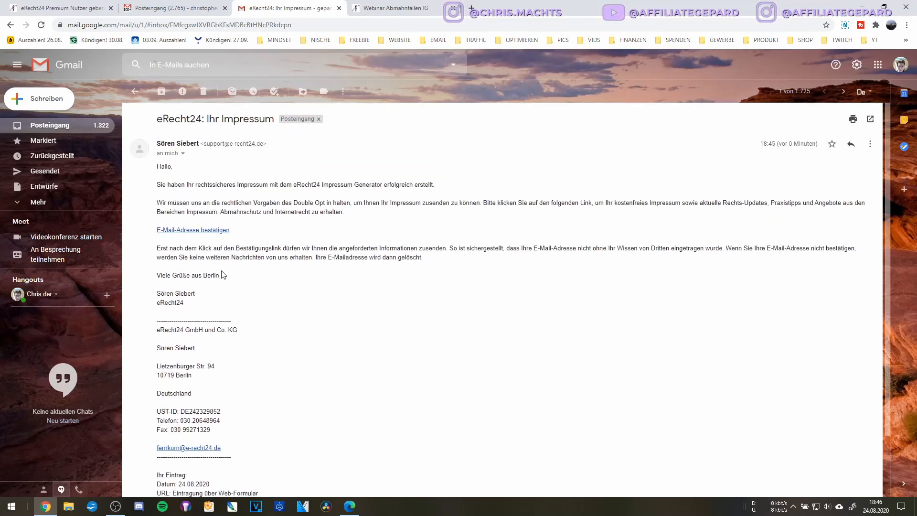
Check the Spam folder under Mehr, go back to Posteingang, and return to the webinar page.
left_click(51, 205)
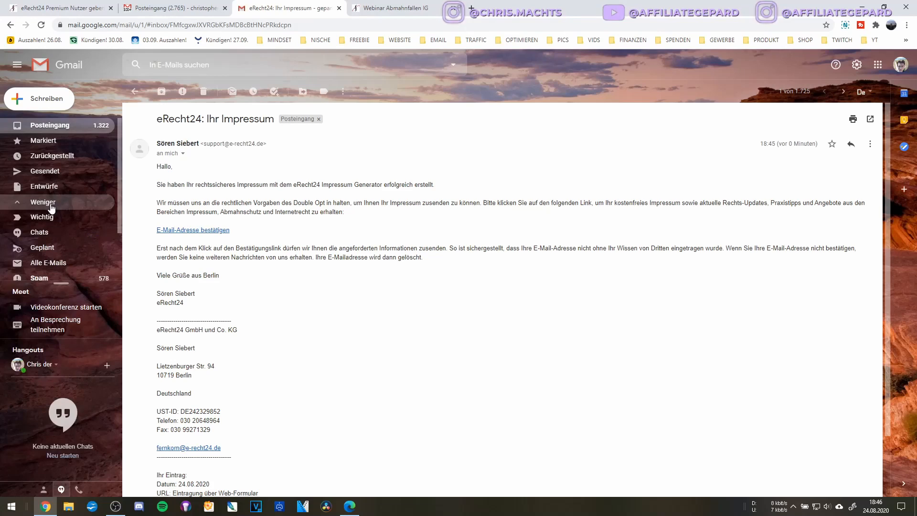
scroll(53, 214, "down", 2)
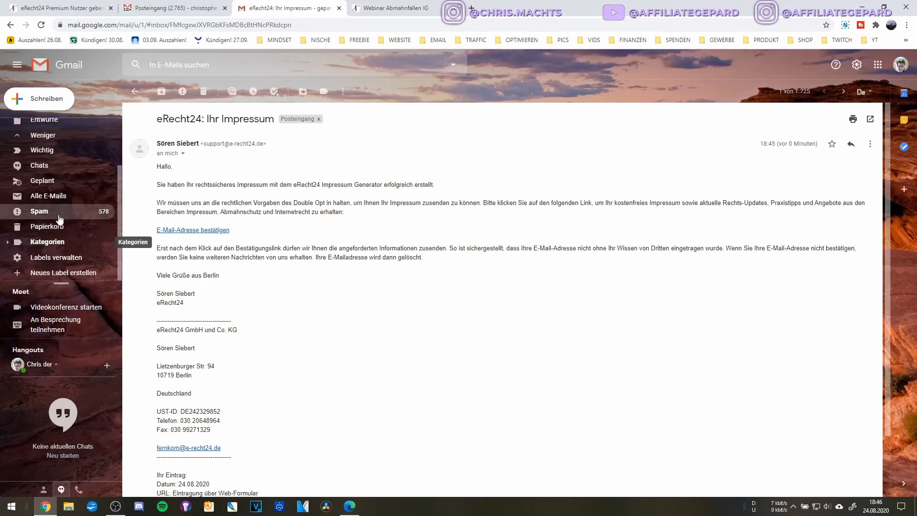
left_click(57, 212)
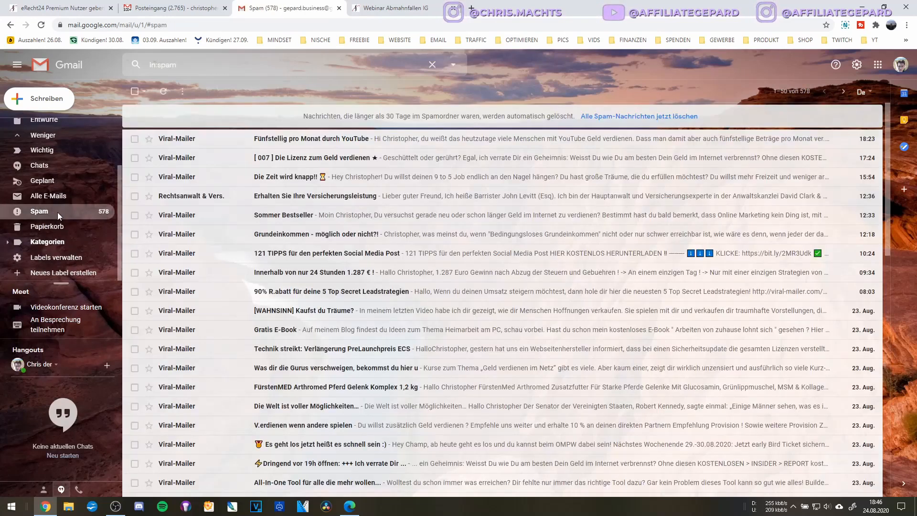
scroll(48, 153, "up", 2)
left_click(42, 128)
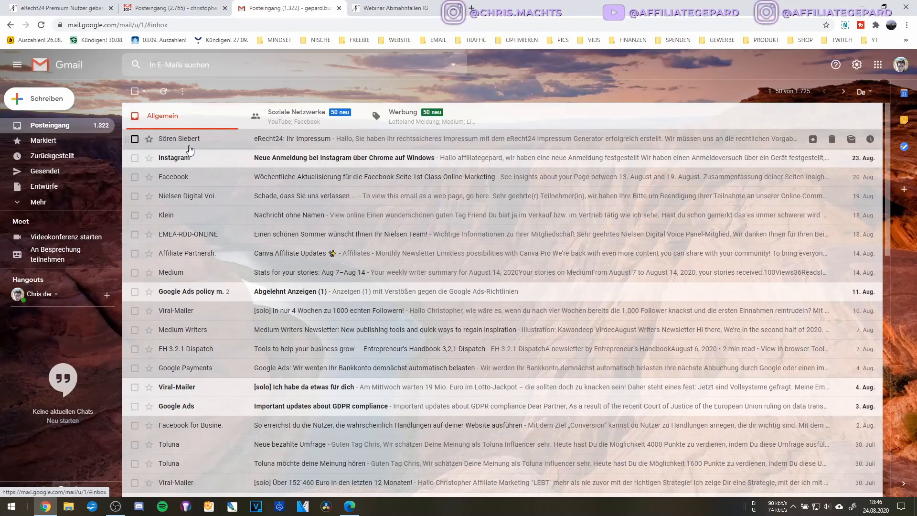
left_click(379, 5)
scroll(398, 263, "up", 2)
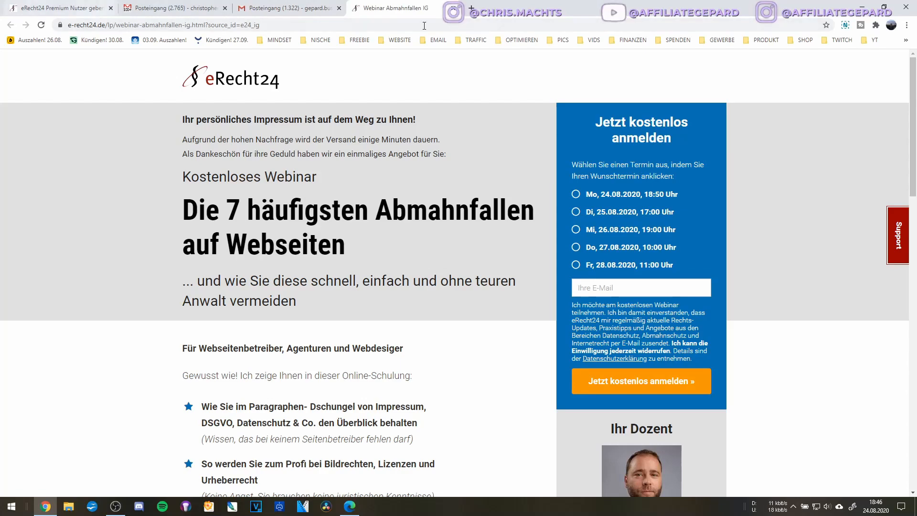
Close the webinar tab and go from the Impressum-Generator to the Datenschutz-Generator page.
key("ctrl+w")
left_click(61, 3)
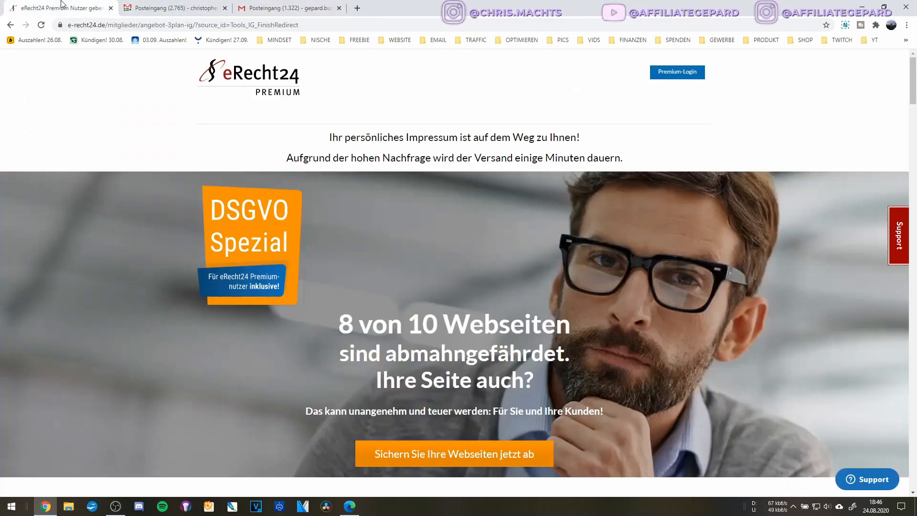
scroll(565, 123, "down", 9)
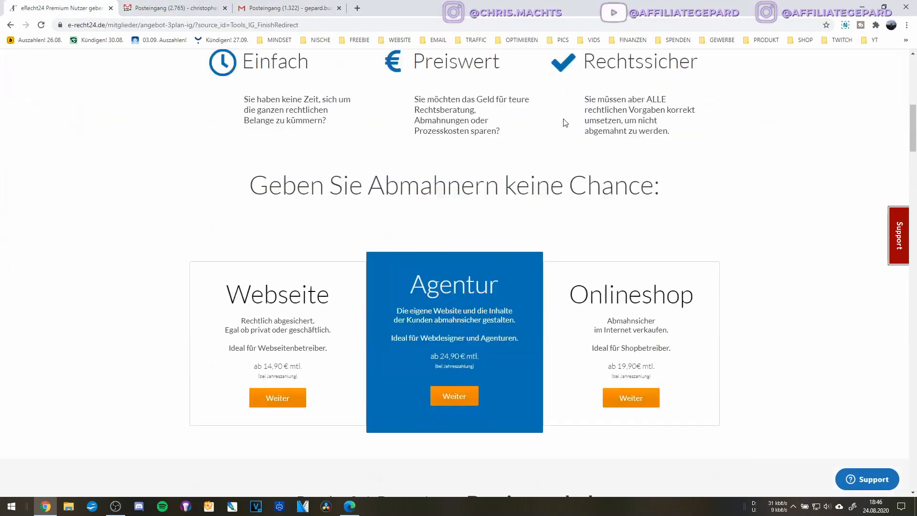
scroll(565, 122, "up", 10)
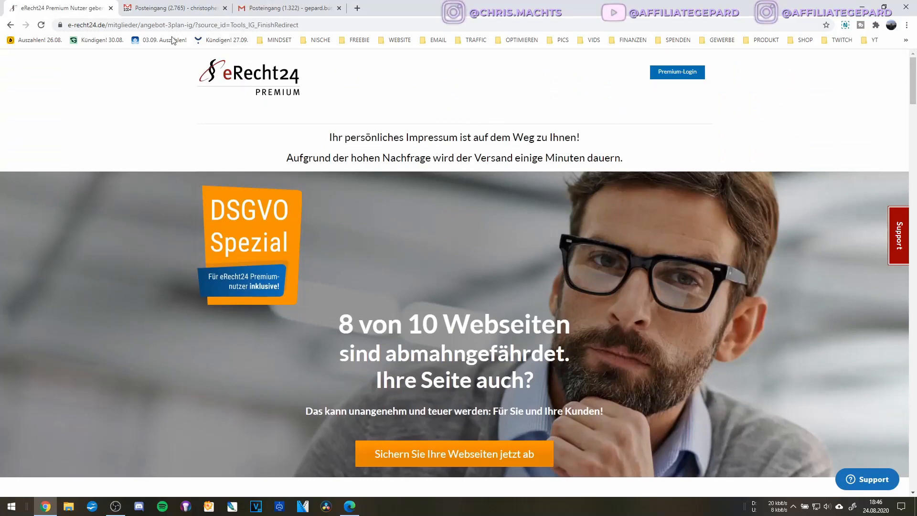
left_click(11, 25)
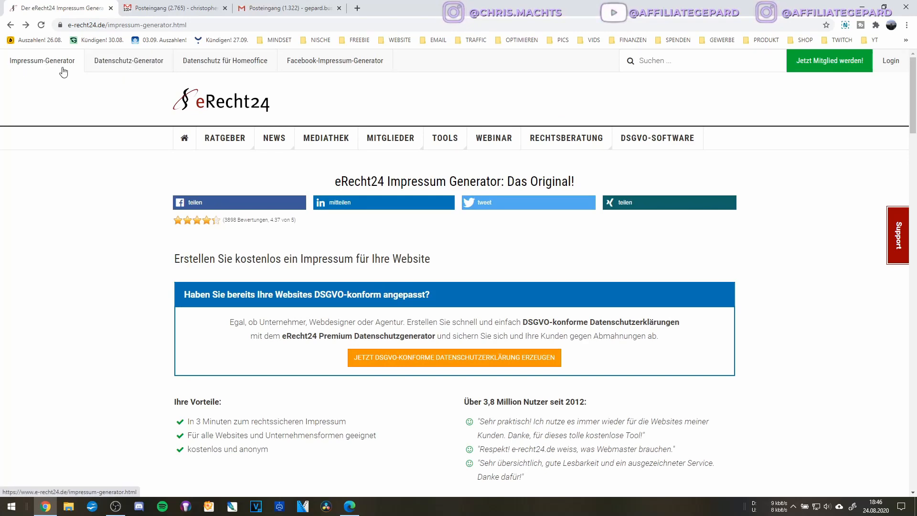
left_click(114, 66)
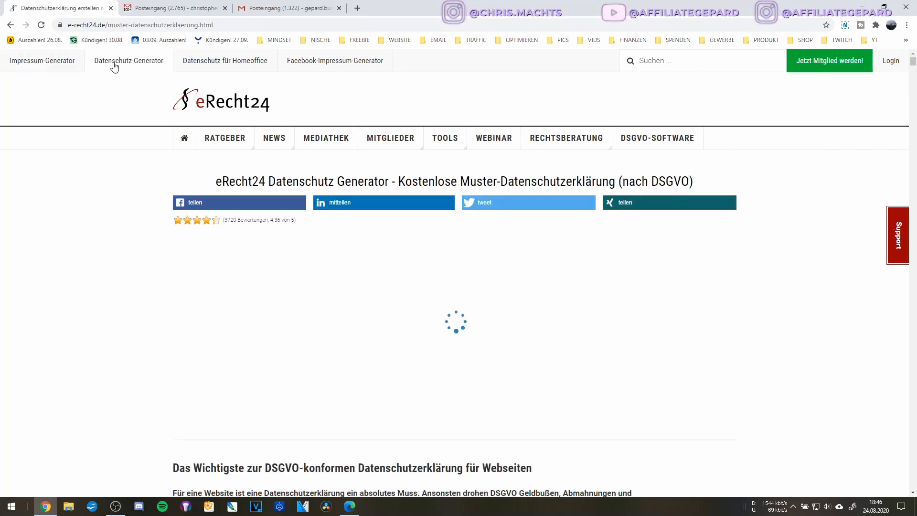
scroll(114, 66, "down", 2)
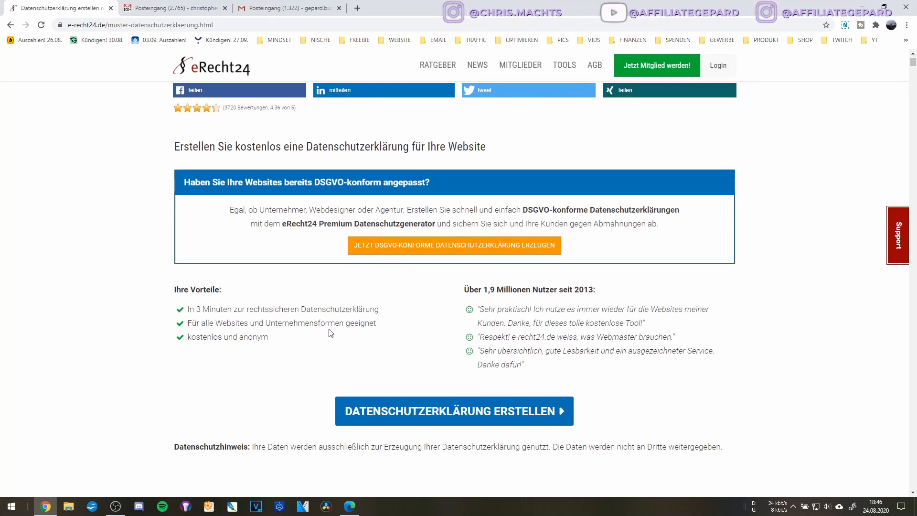
Start the privacy policy with 'eigene Daten' and 'eigene Website', no Online-Shop, and continue.
scroll(447, 409, "down", 5)
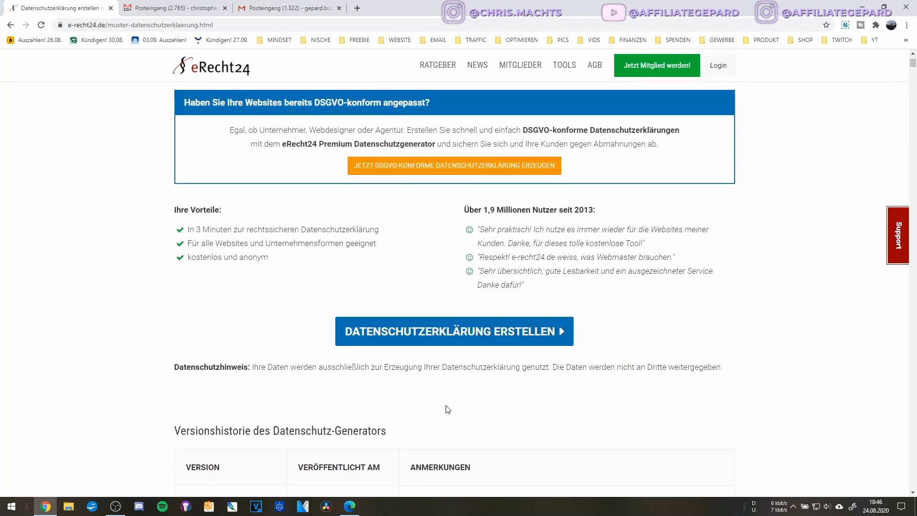
scroll(448, 410, "up", 3)
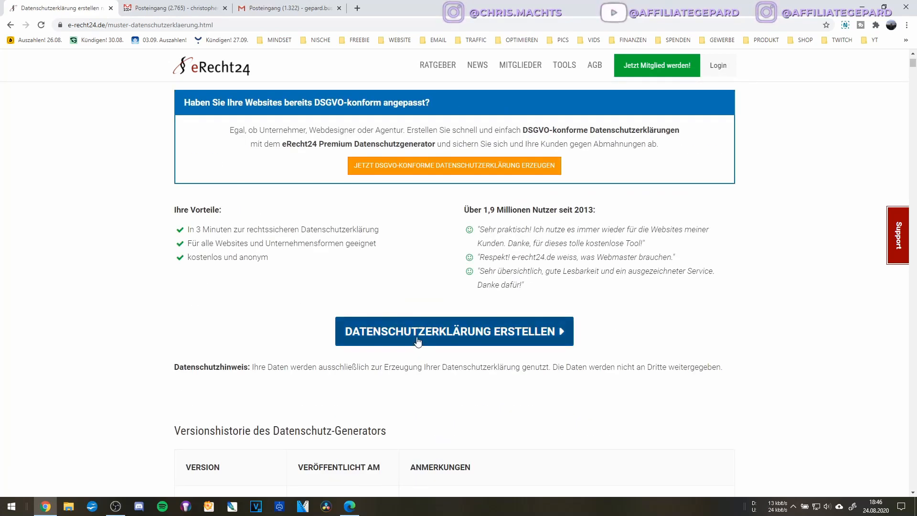
left_click(452, 333)
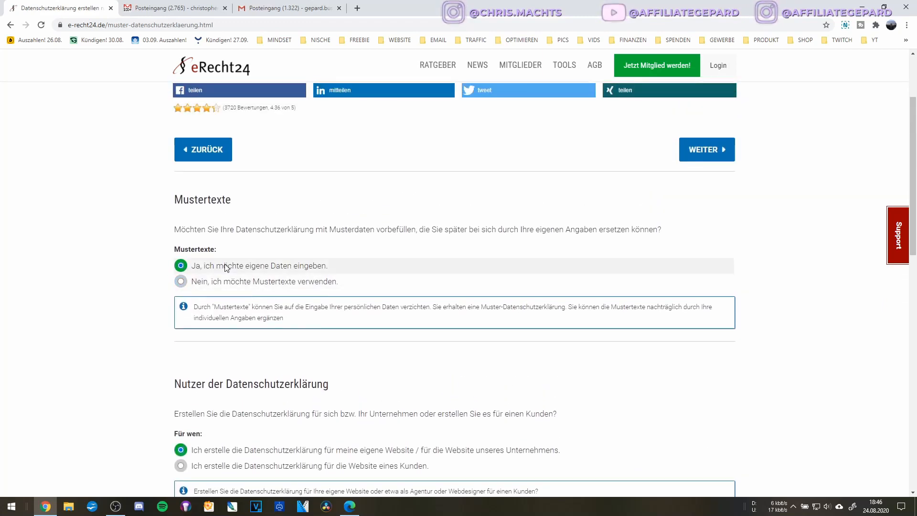
scroll(283, 292, "down", 1)
scroll(283, 292, "down", 1)
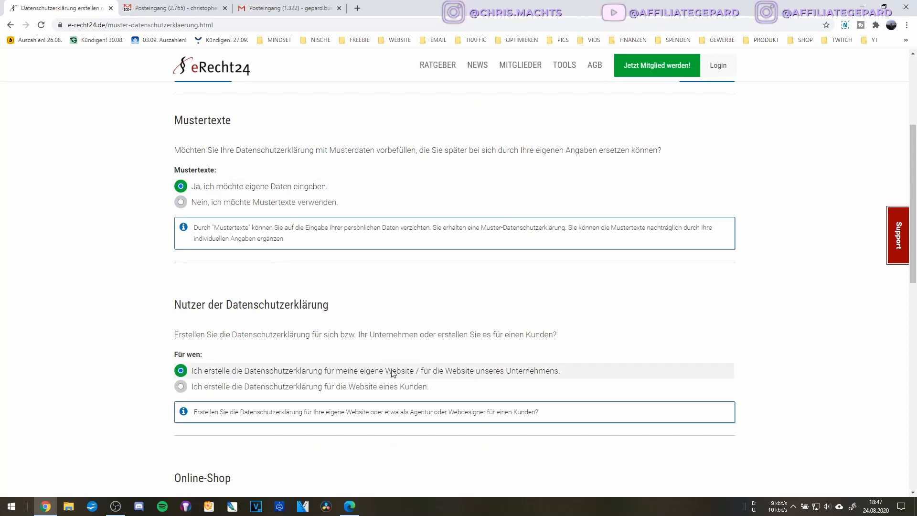
scroll(436, 378, "down", 5)
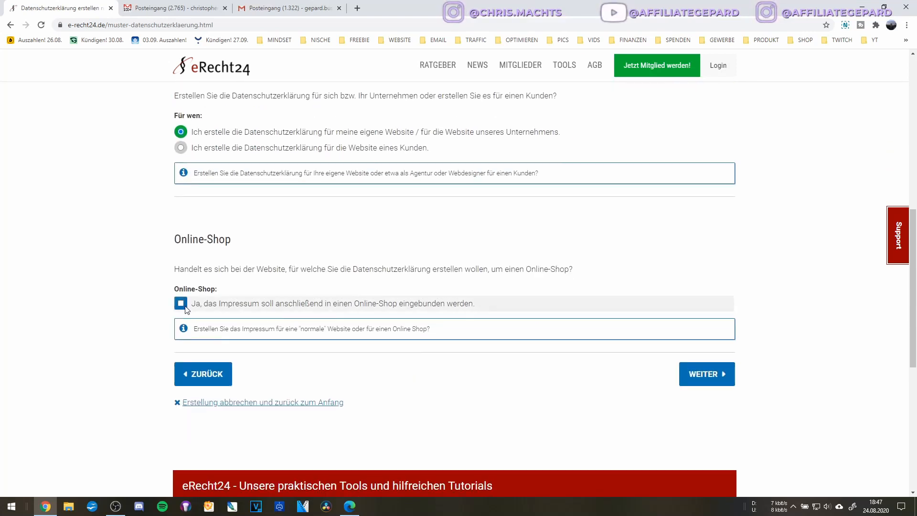
scroll(205, 265, "down", 2)
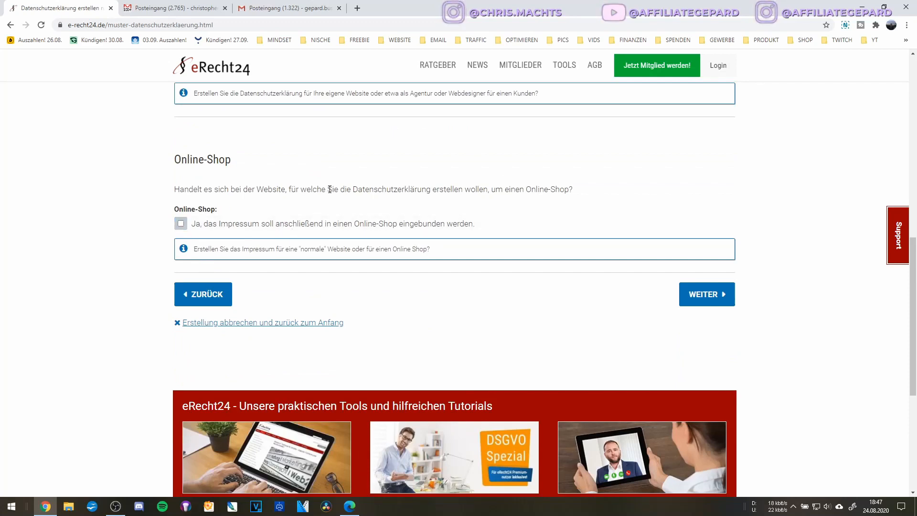
left_click(695, 294)
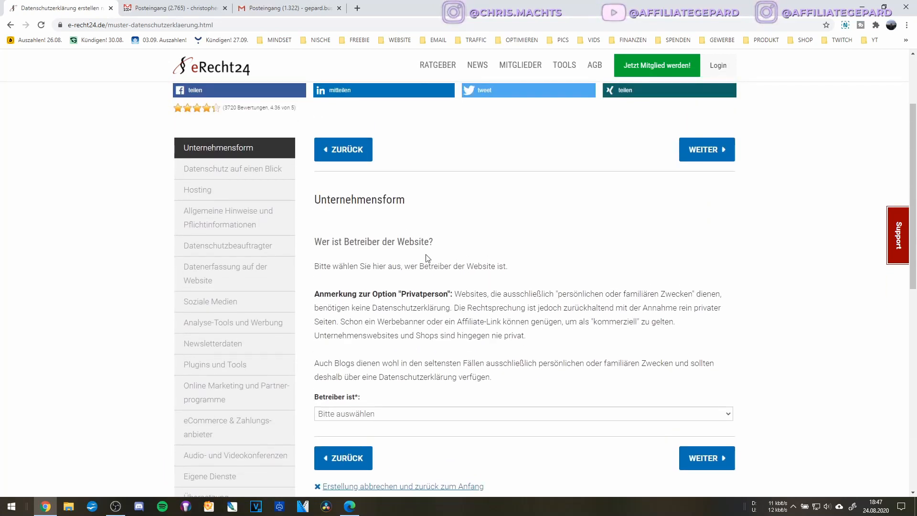
Choose Einzelunternehmer under 'Betreiber ist' and continue to Datenschutz auf einen Blick.
scroll(385, 315, "down", 2)
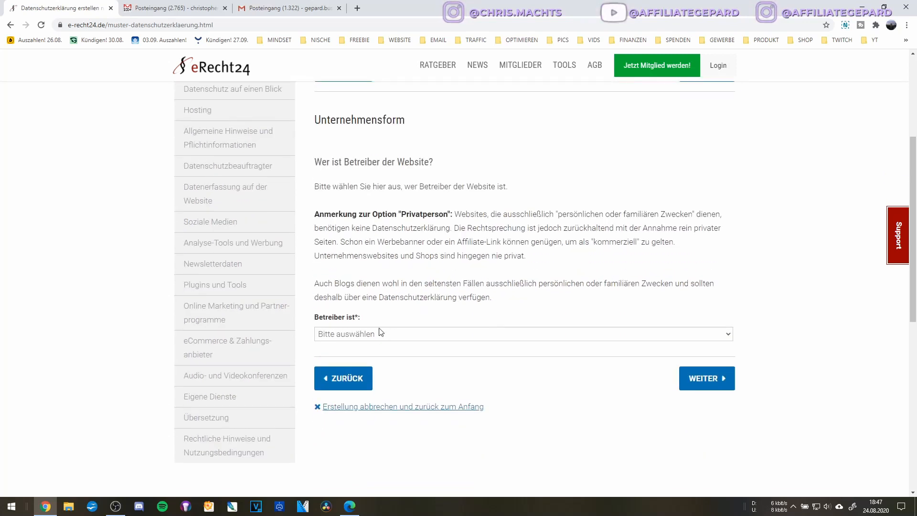
left_click(379, 334)
scroll(373, 228, "down", 1)
scroll(373, 228, "up", 2)
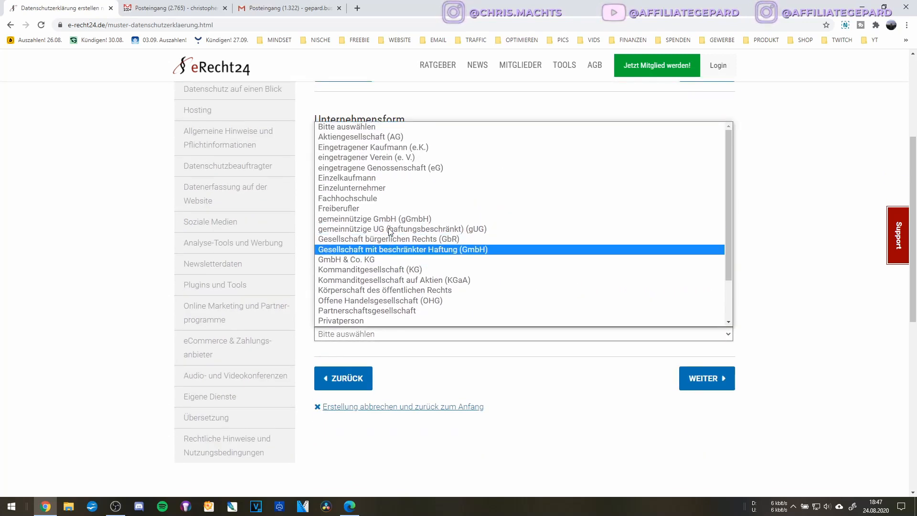
left_click(390, 188)
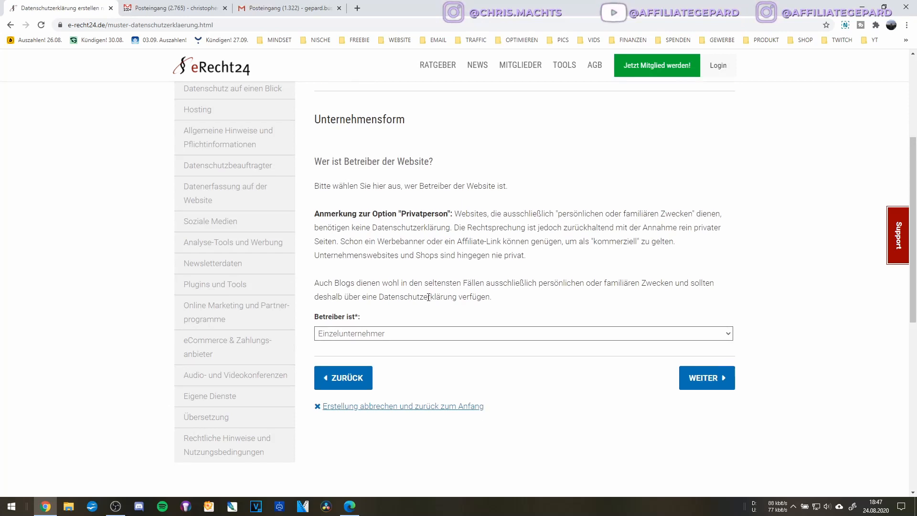
left_click(703, 452)
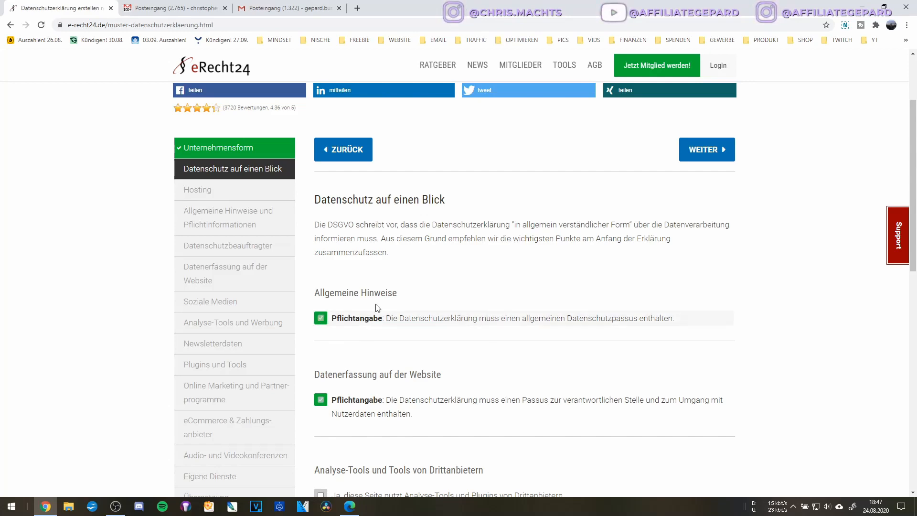
Tick 'Ja, diese Seite nutzt Analyse-Tools und Plugins von Drittanbietern' and continue to Hosting.
scroll(567, 338, "down", 3)
scroll(567, 338, "up", 3)
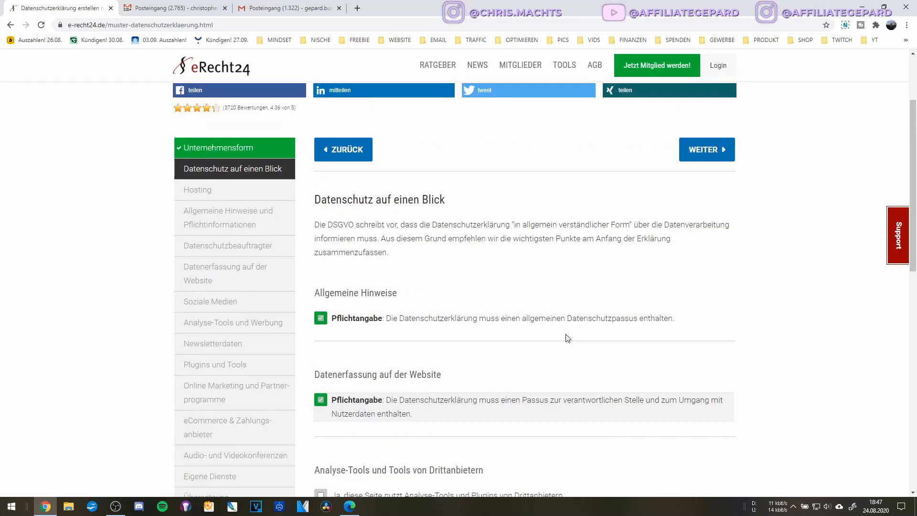
scroll(567, 338, "down", 3)
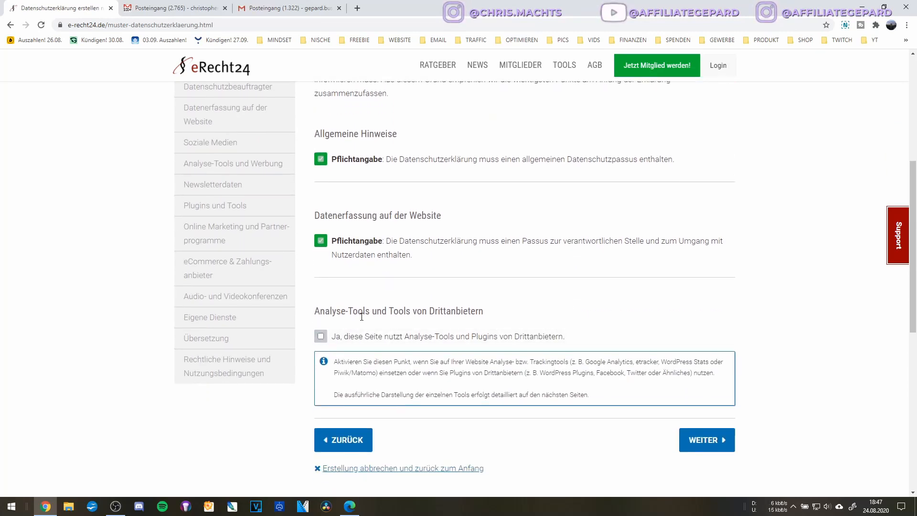
left_click(320, 337)
scroll(385, 352, "down", 2)
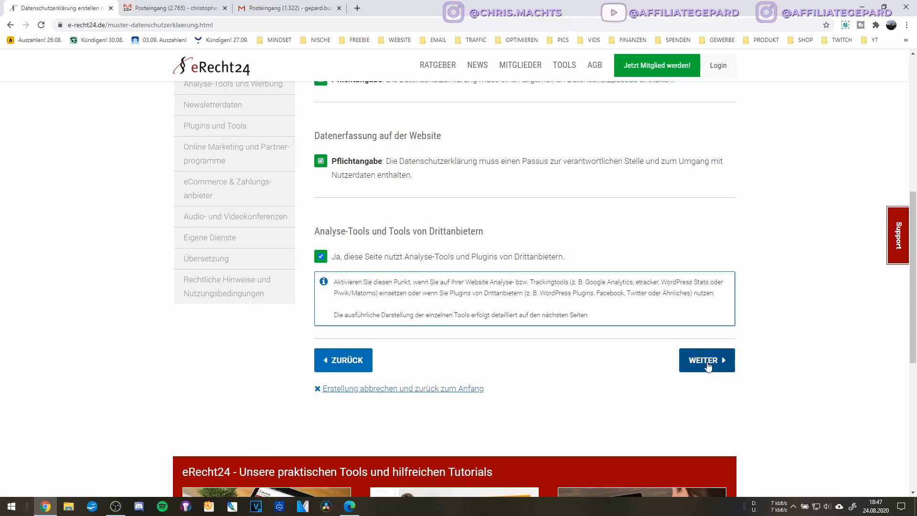
left_click(708, 366)
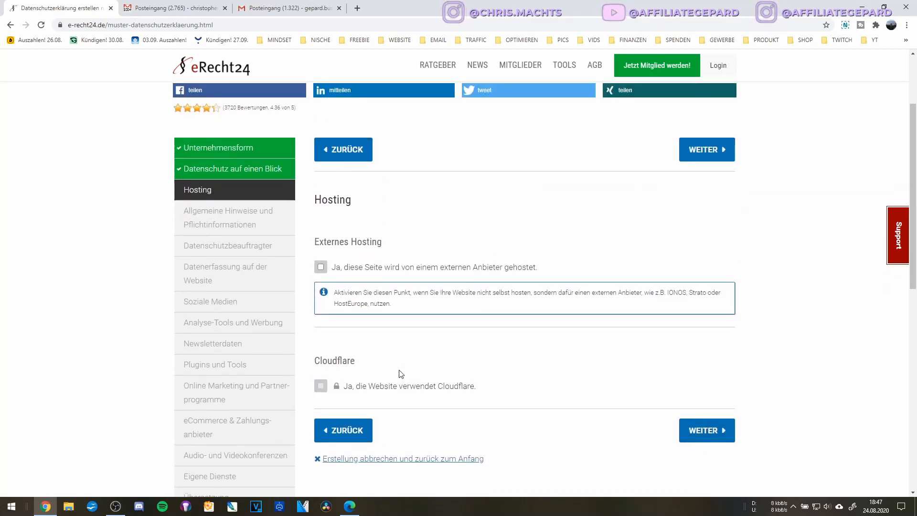
Mark the site as externally hosted and tick the concluded Auftragsverarbeitung contract with the hoster.
left_click(321, 267)
left_click(499, 273)
left_click(321, 267)
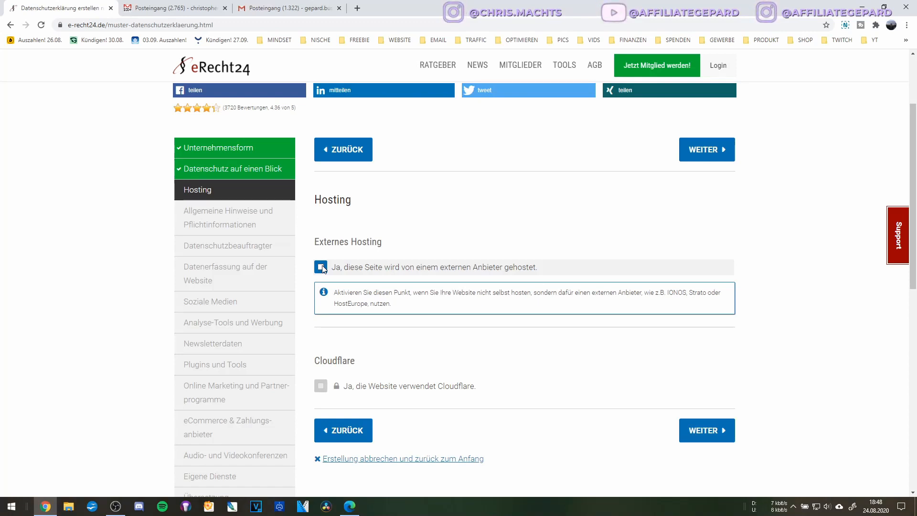
left_click(320, 268)
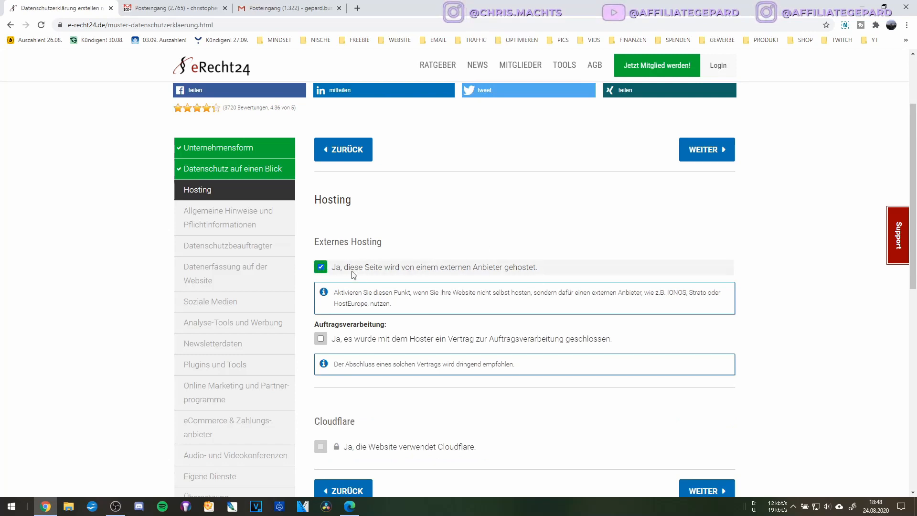
scroll(353, 275, "down", 2)
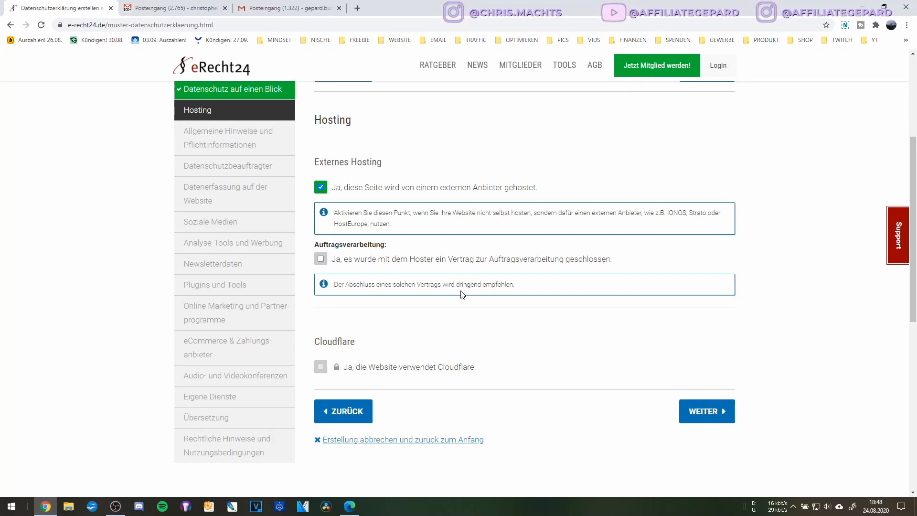
left_click(355, 262)
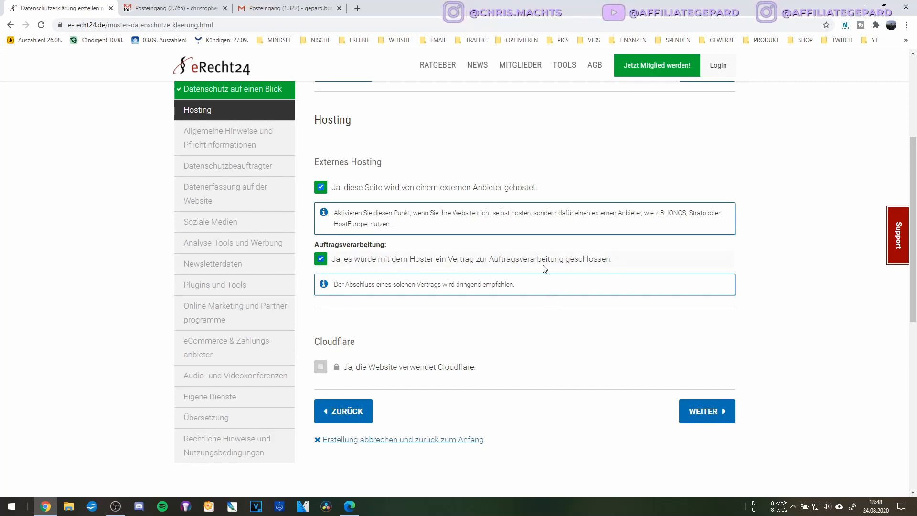
Highlight the Auftragsverarbeitung heading text for emphasis, then clear the selection.
triple_click(383, 244)
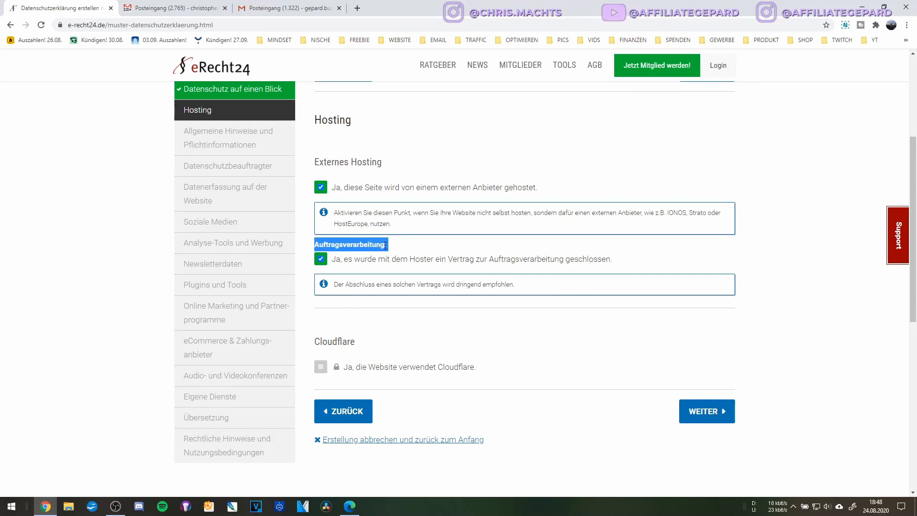
double_click(385, 245)
double_click(373, 246)
triple_click(375, 247)
double_click(375, 246)
double_click(380, 245)
left_click(381, 245)
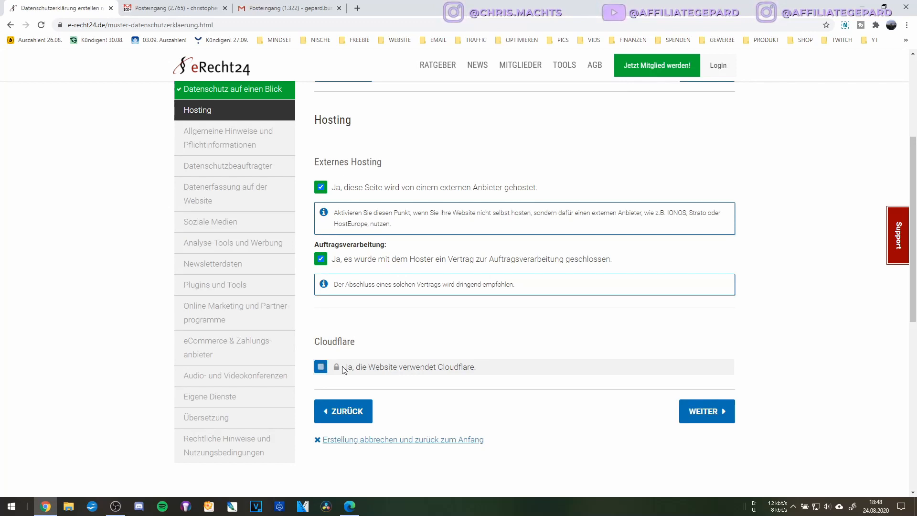
left_click(322, 367)
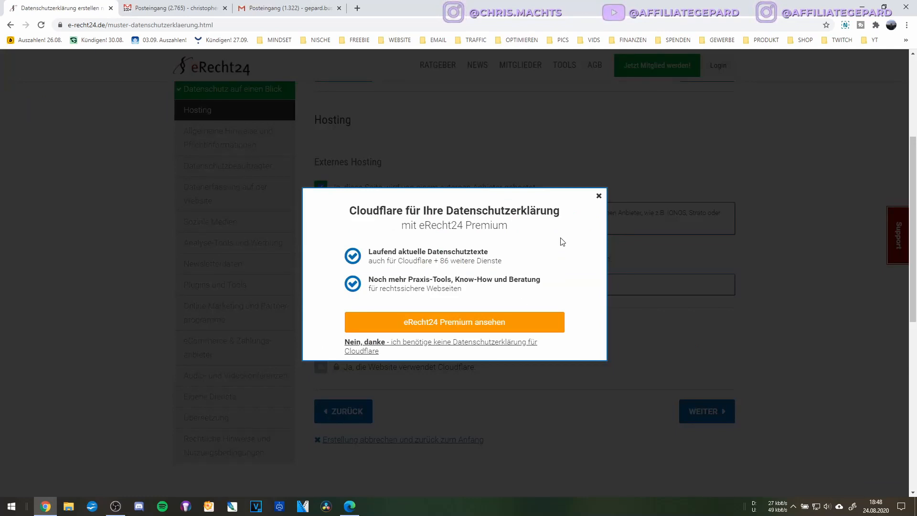
left_click(598, 195)
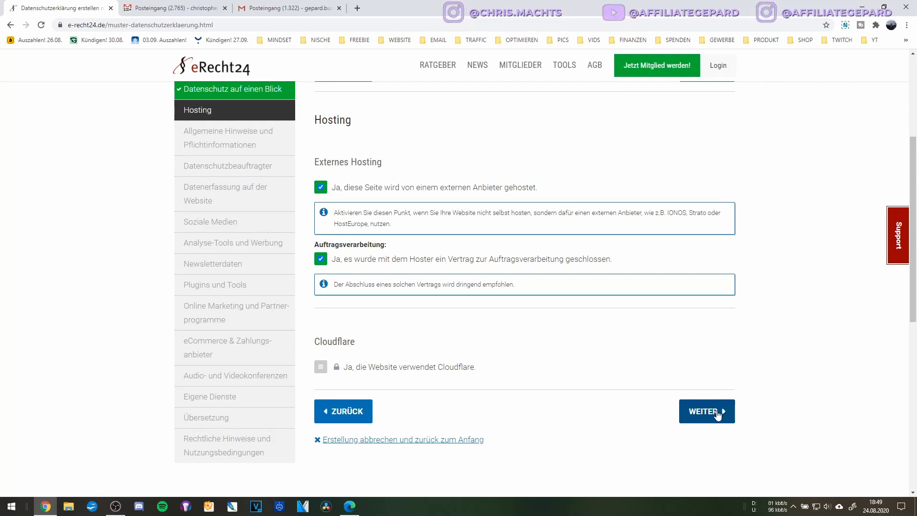
Go to the general information step and enter the owner's name and street address in Name und Anschrift.
left_click(694, 413)
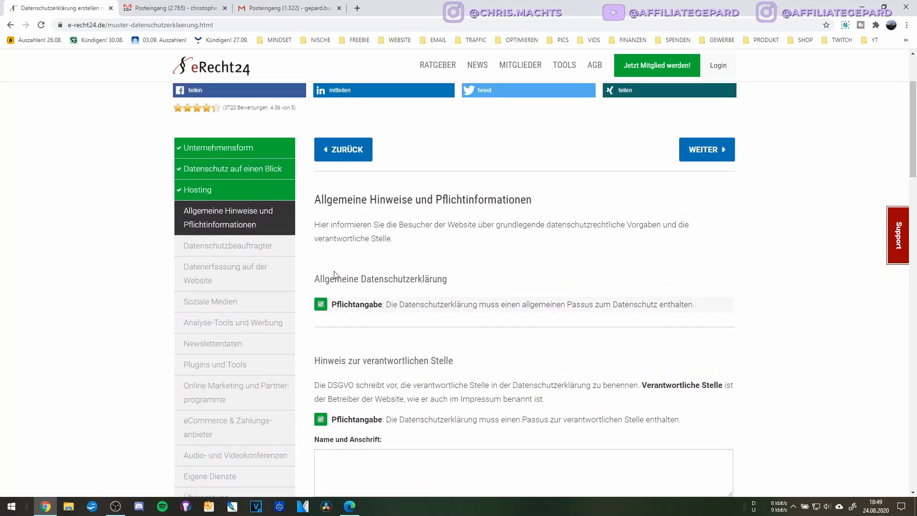
scroll(423, 285, "down", 2)
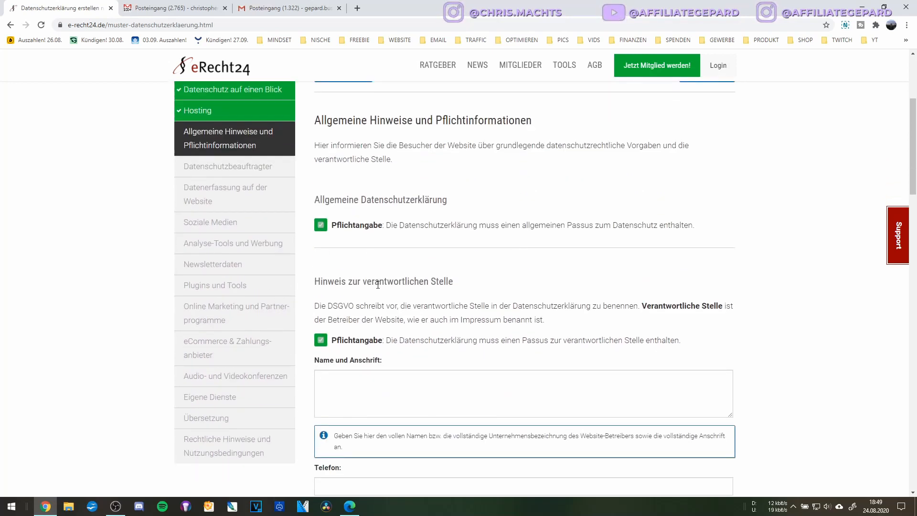
scroll(414, 315, "down", 2)
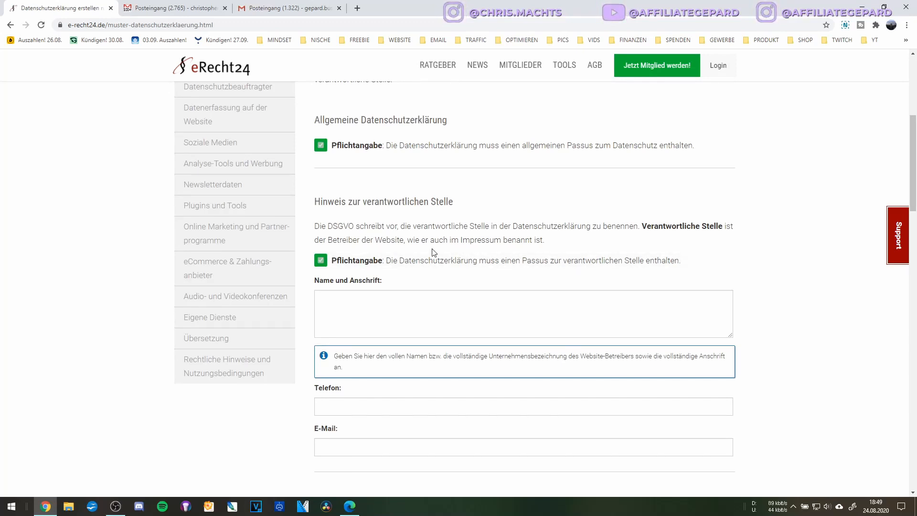
left_click(346, 303)
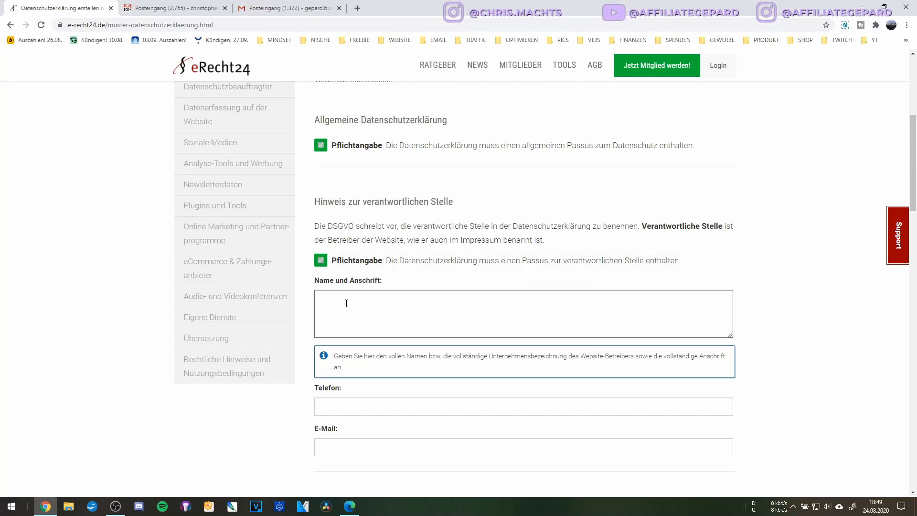
type("Bernd Bei")
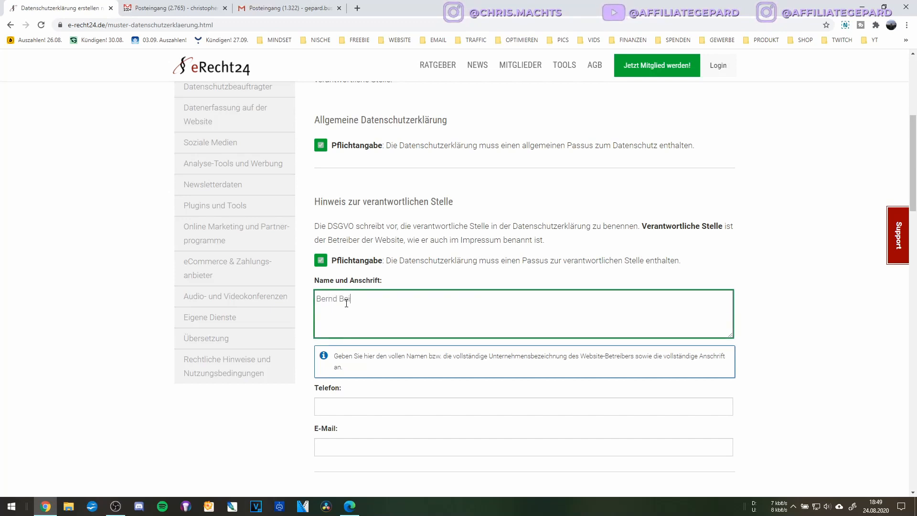
type("spielmann")
key("Return")
type("Beispiel")
type("straße ")
type("1 ")
type("120")
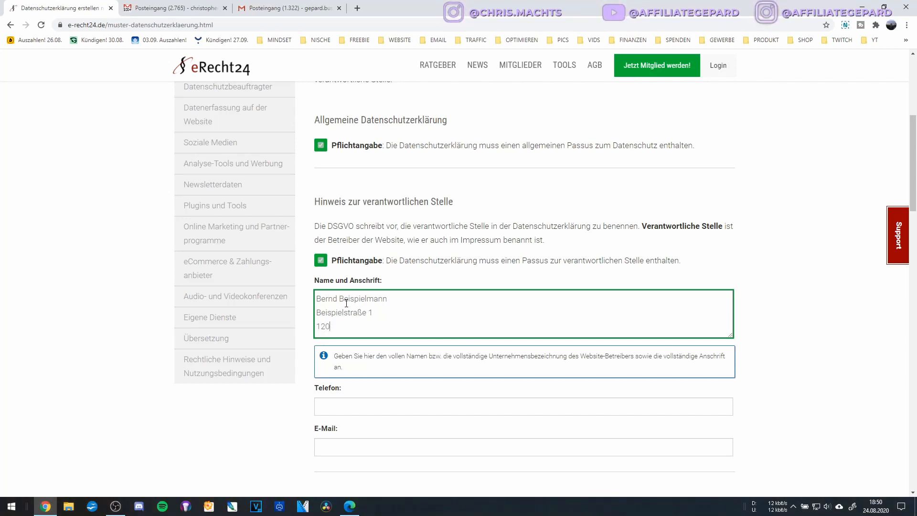
type("34 Berlin")
Add '1st Class Beispiel-Marketing' as the first line and prefix the owner's name with 'Inh.:'.
scroll(404, 280, "down", 2)
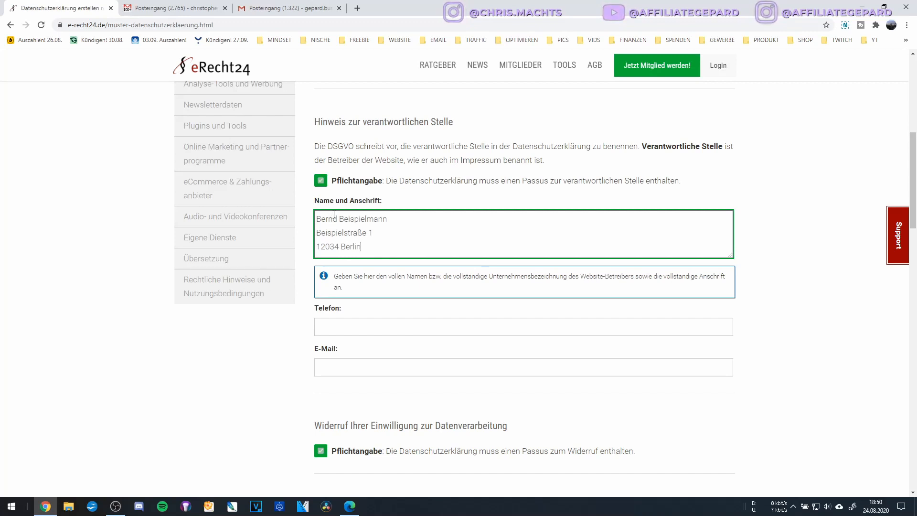
left_click(318, 218)
key("Return")
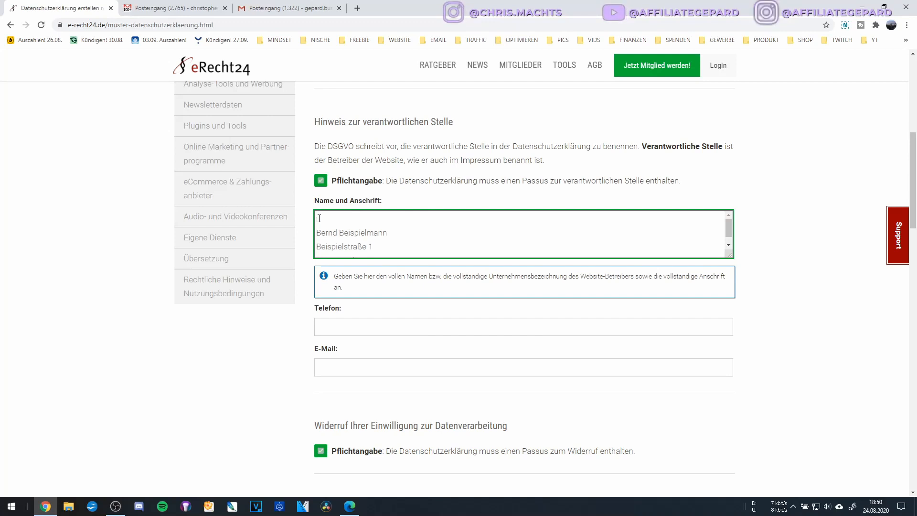
type("Ist")
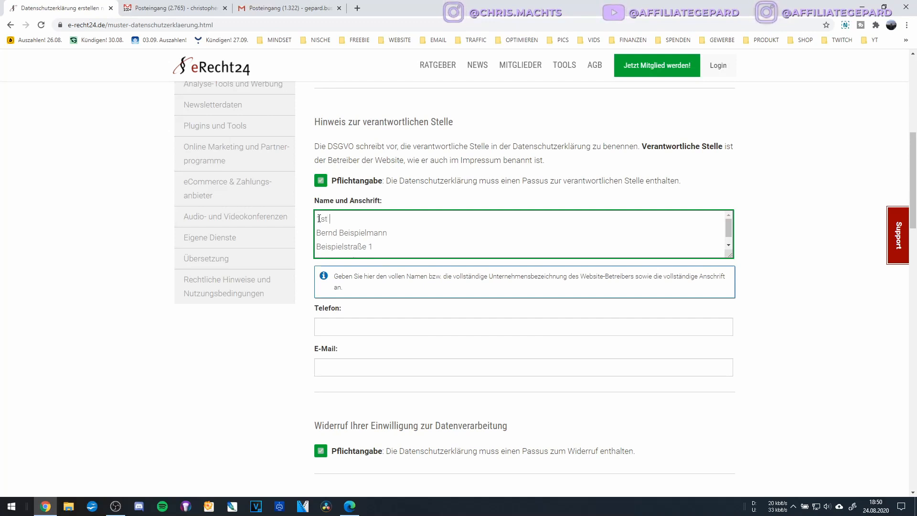
type(" Beispiel On")
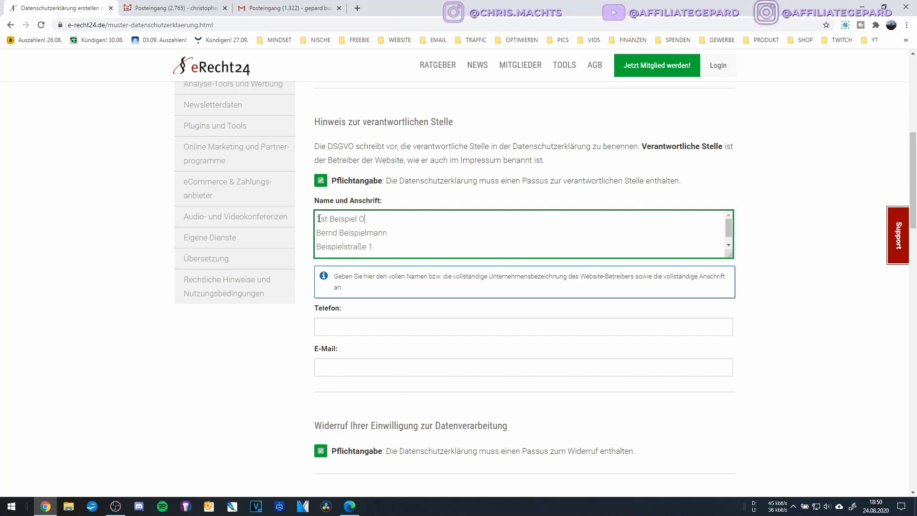
key("BackSpace")
key("BackSpace")
key("BackSpace")
key("BackSpace")
key("BackSpace")
key("BackSpace")
key("BackSpace")
key("BackSpace")
type("Class")
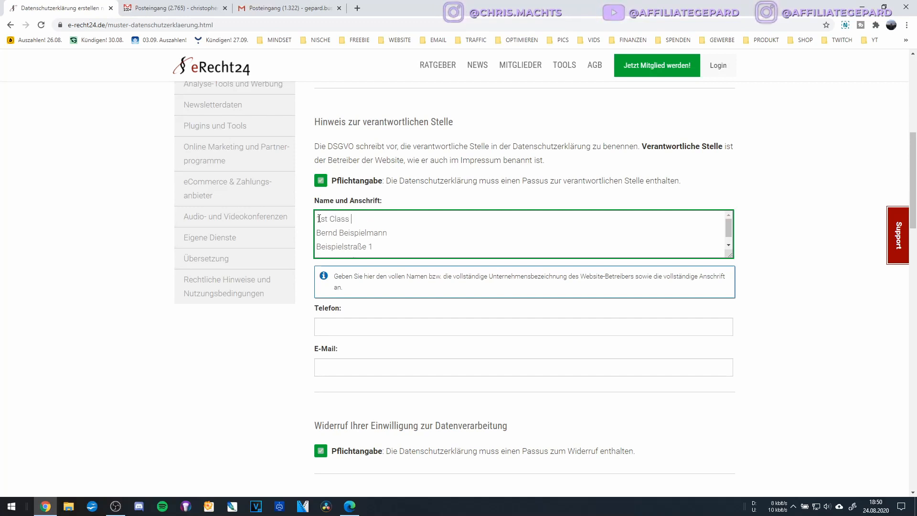
type(" Beis")
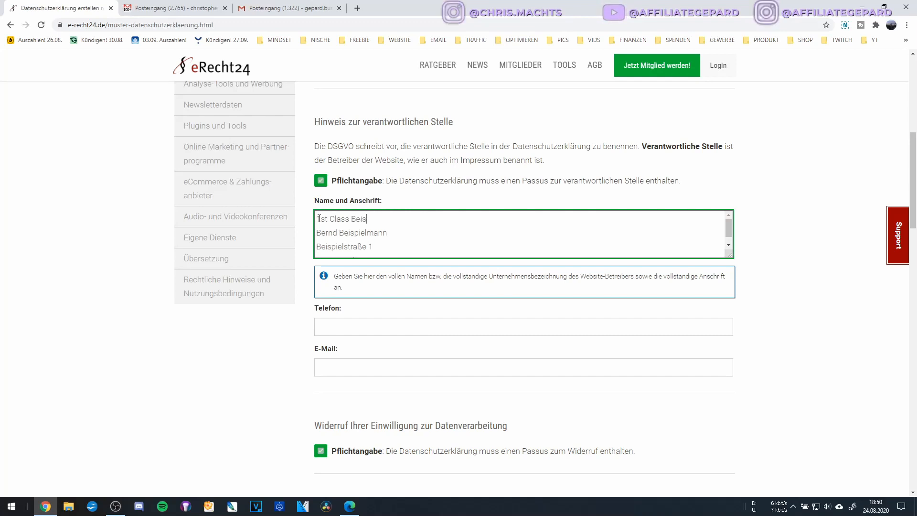
type("piel-Marketing")
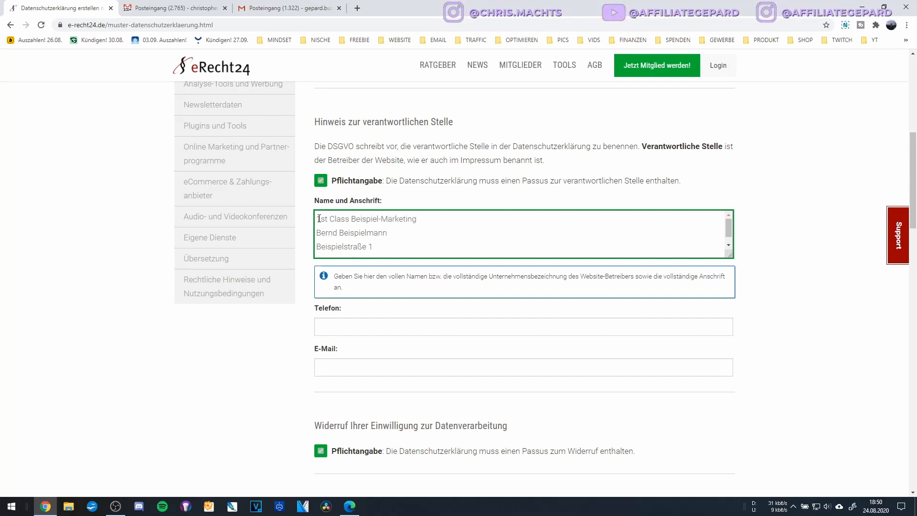
key("Down")
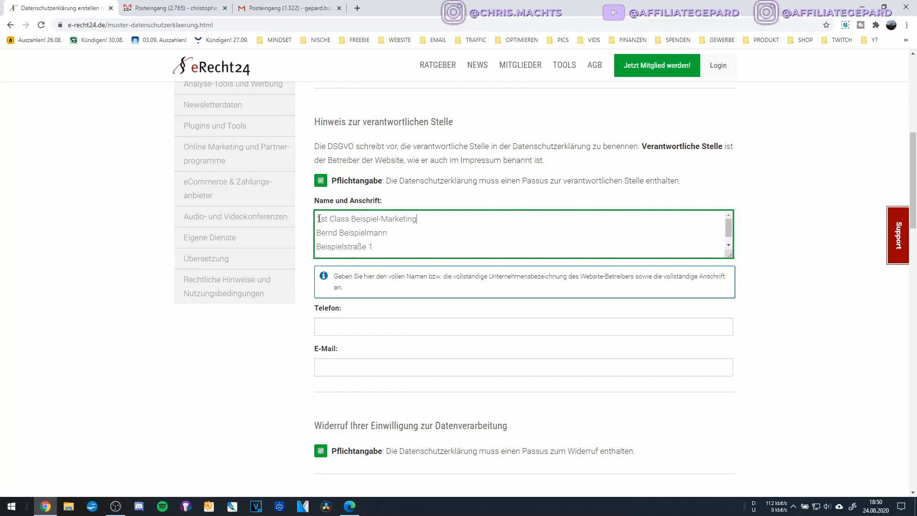
key("Home")
type("Inh.:")
scroll(373, 253, "down", 1)
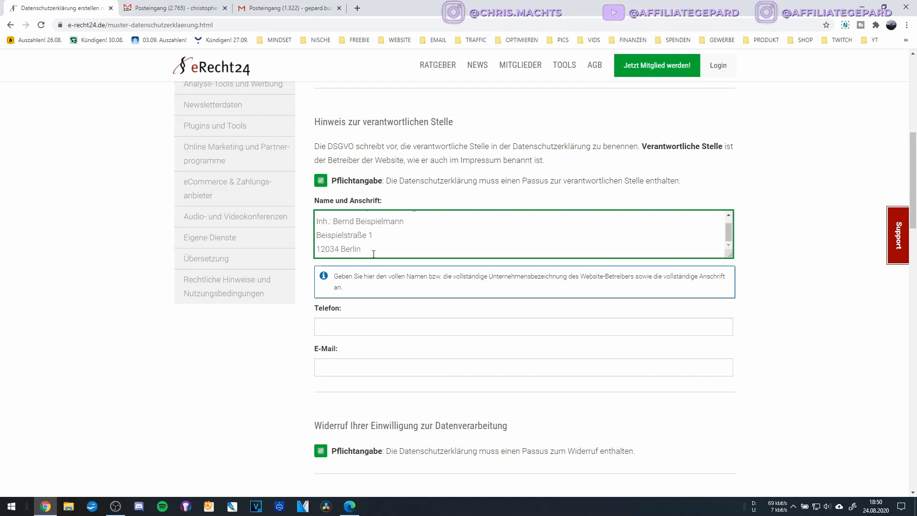
left_click(344, 324)
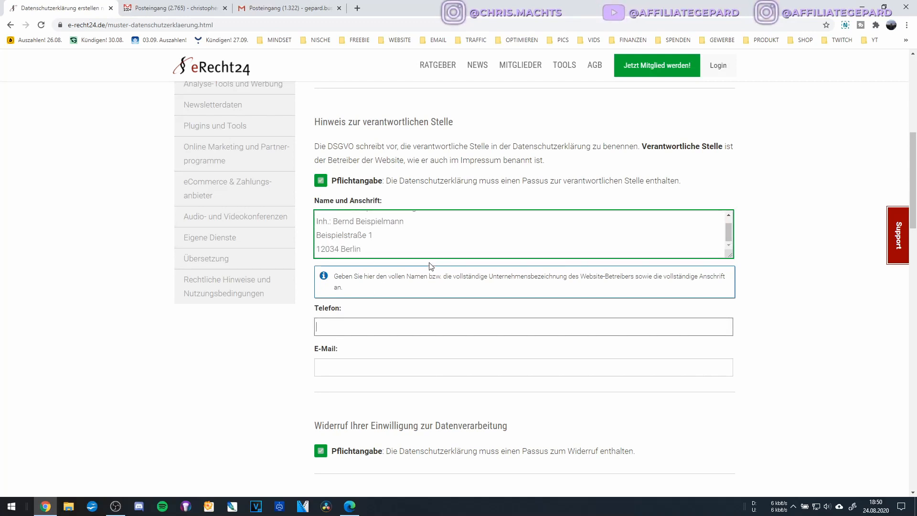
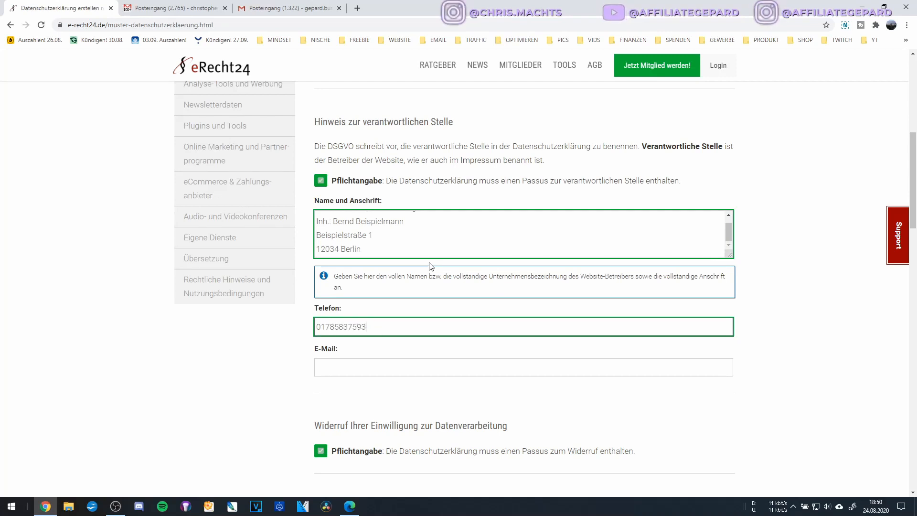
left_click(350, 361)
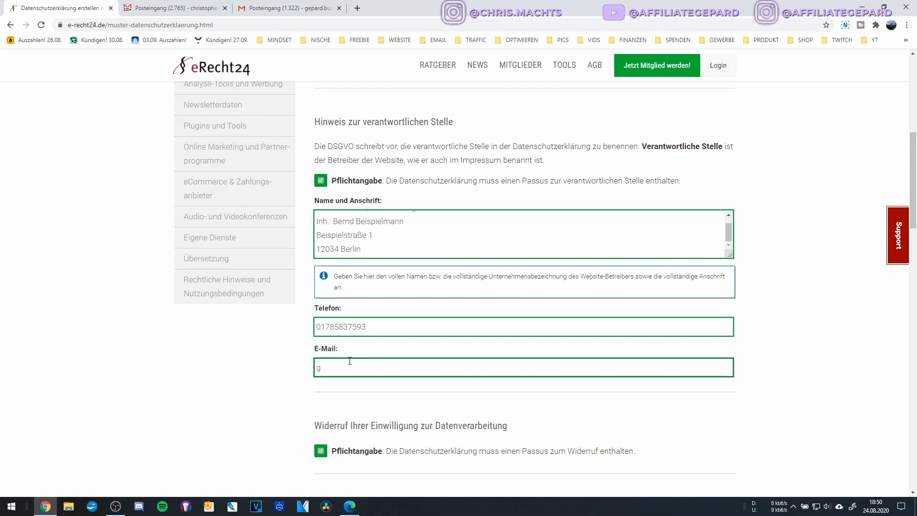
type("bernd@beispieldomain.com")
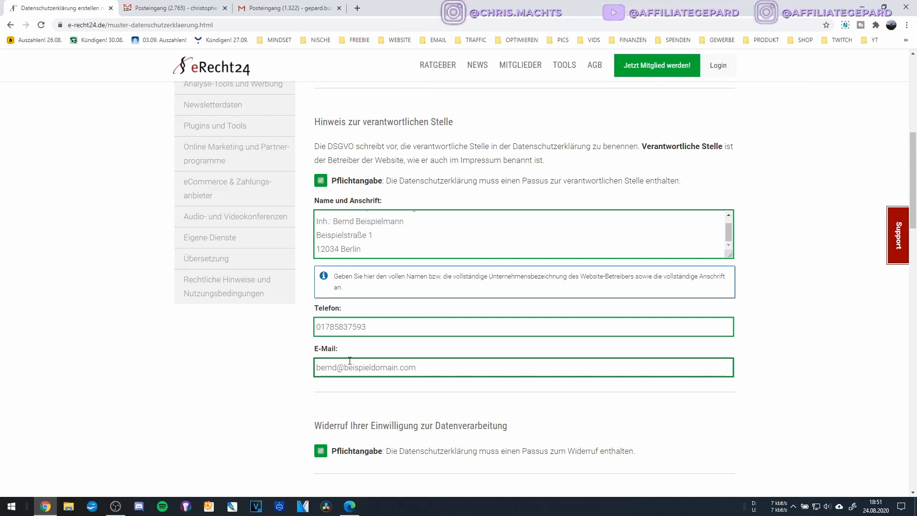
scroll(349, 360, "down", 3)
scroll(355, 285, "down", 2)
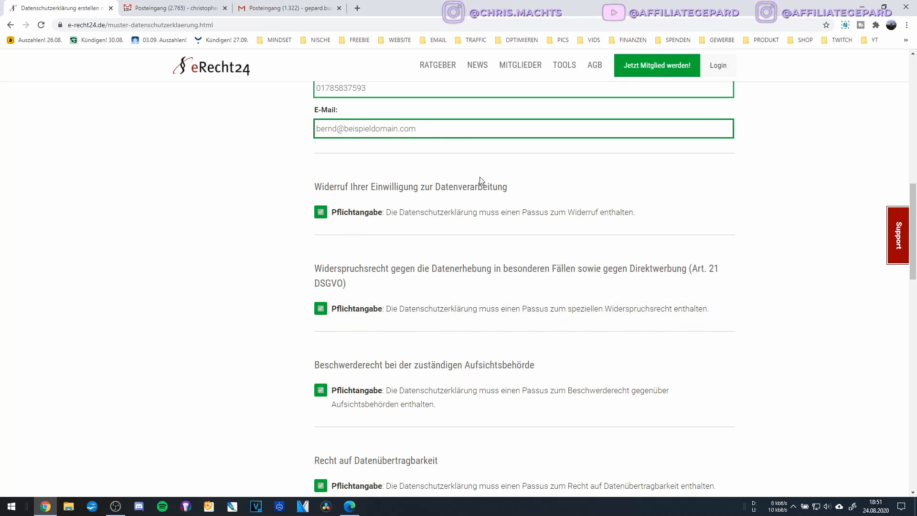
scroll(421, 253, "down", 2)
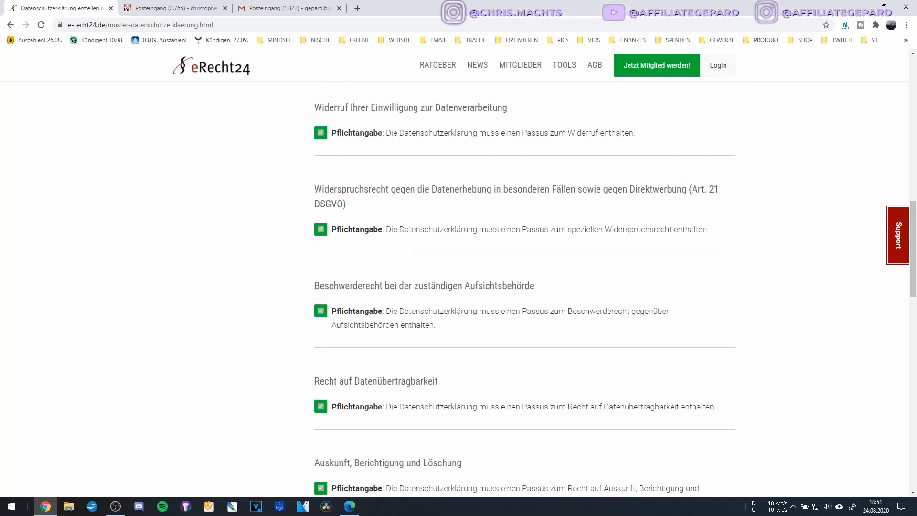
scroll(477, 218, "down", 2)
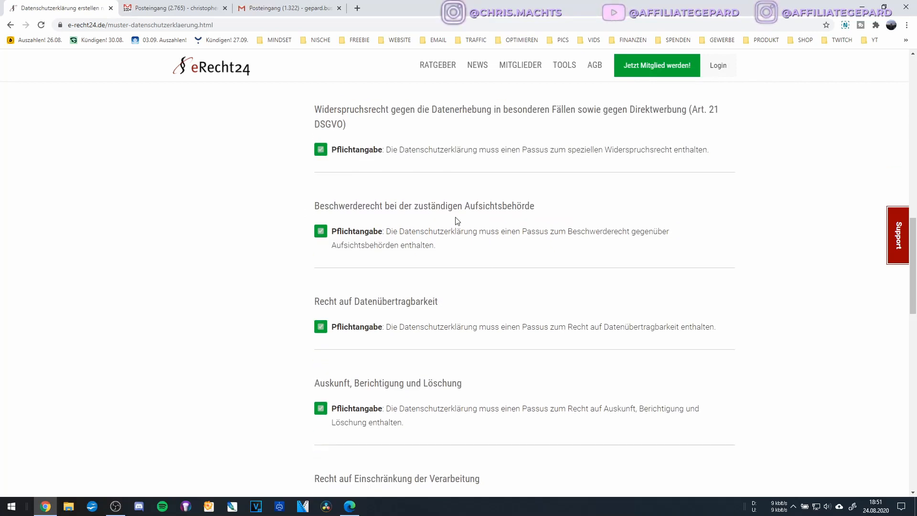
scroll(451, 222, "down", 2)
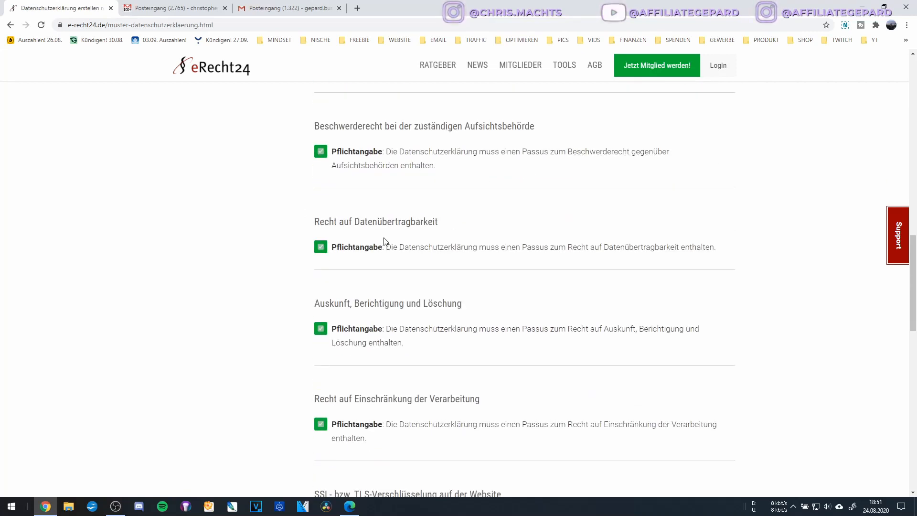
scroll(384, 240, "down", 2)
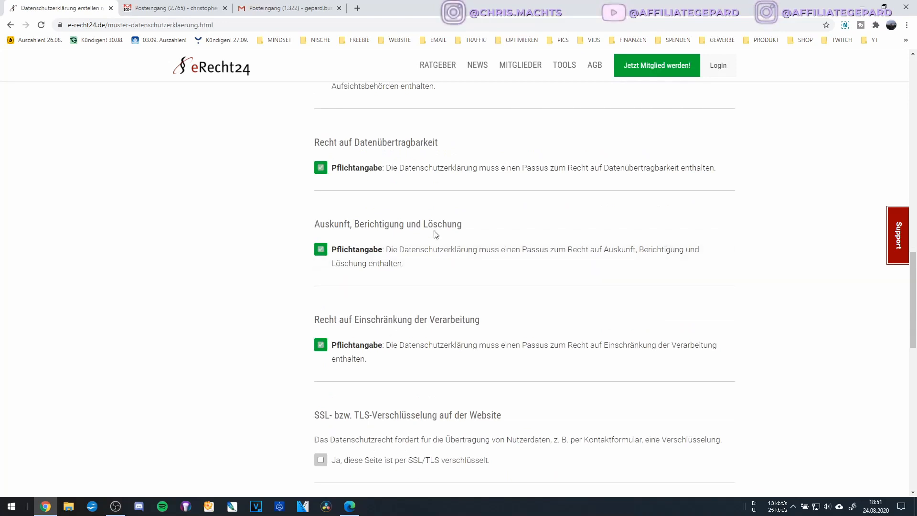
scroll(435, 224, "down", 2)
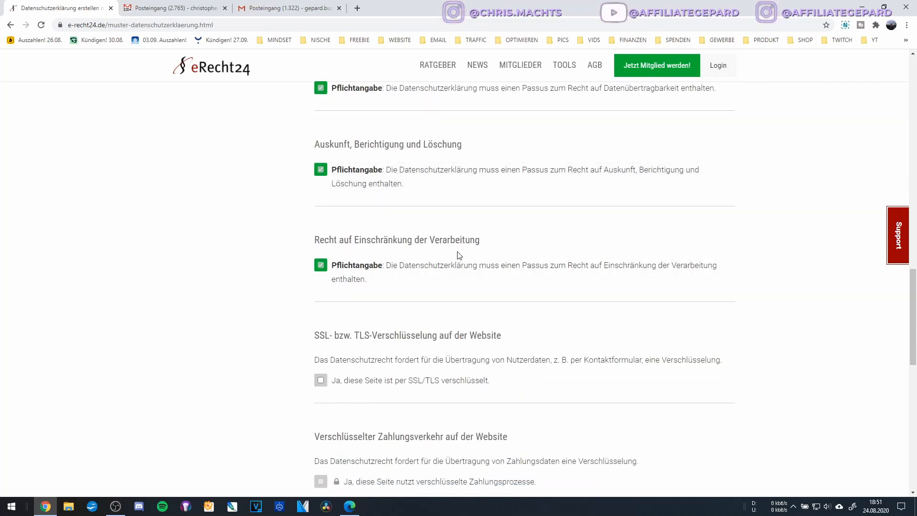
scroll(460, 242, "down", 4)
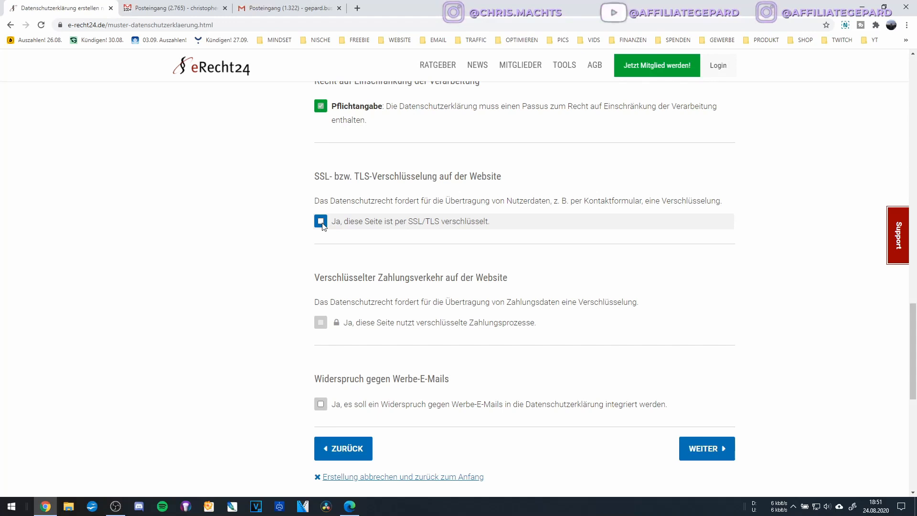
Verify via the lock icon and address bar that the page uses HTTPS.
left_click(59, 26)
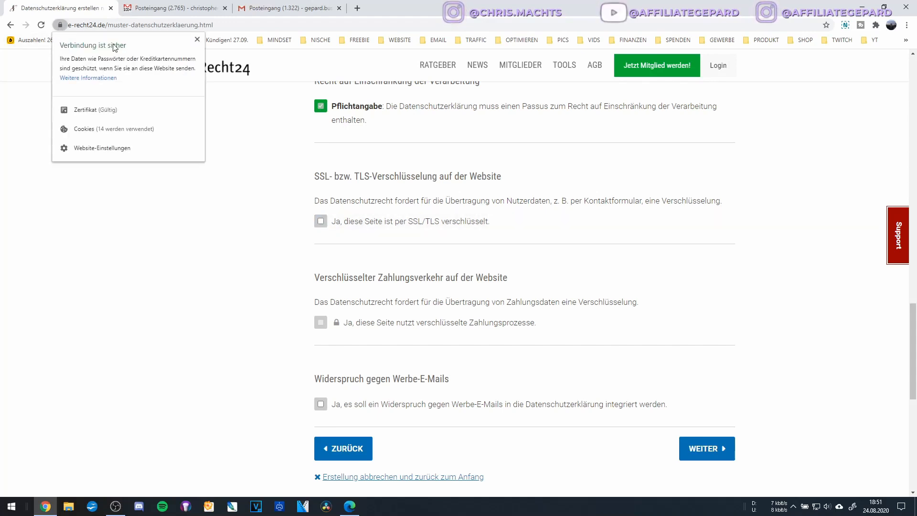
left_click(141, 169)
double_click(109, 25)
left_click(89, 24)
left_click(178, 200)
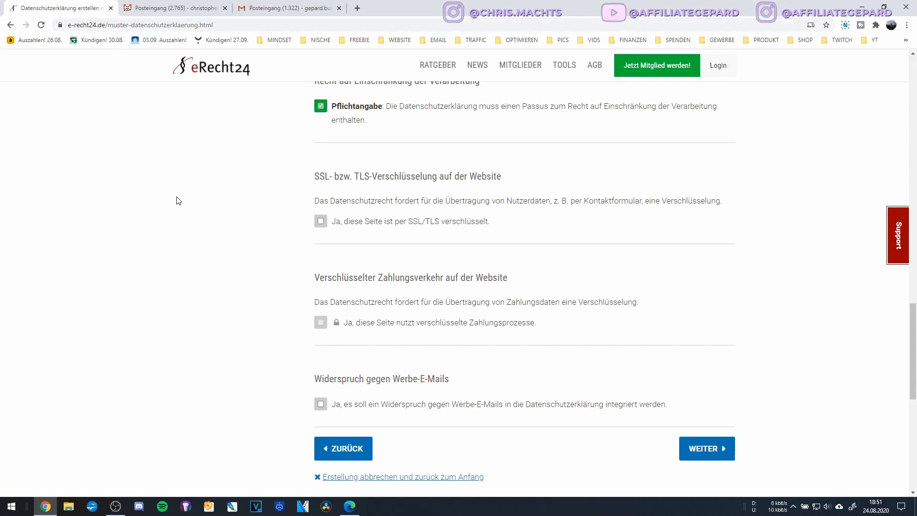
Tick SSL/TLS encryption and Widerspruch gegen Werbe-E-Mails, leaving encrypted payments unticked.
left_click(328, 224)
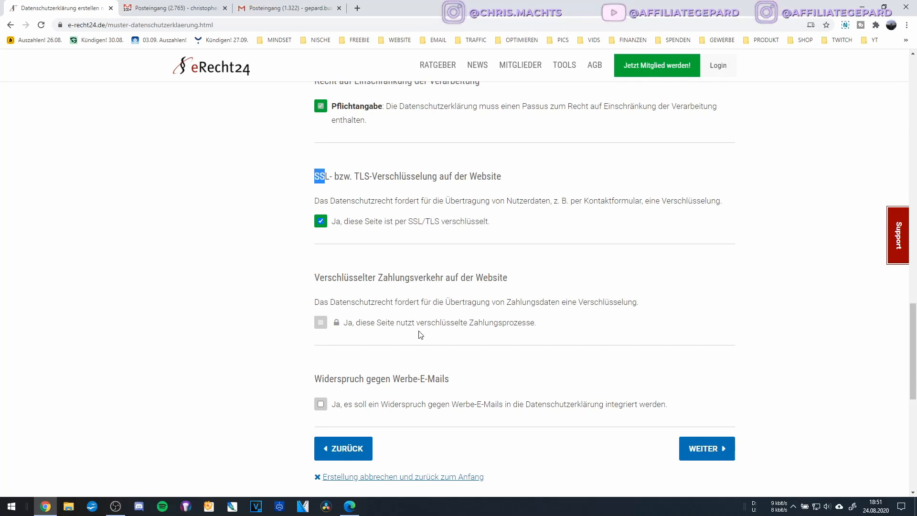
scroll(398, 263, "down", 3)
scroll(398, 262, "up", 2)
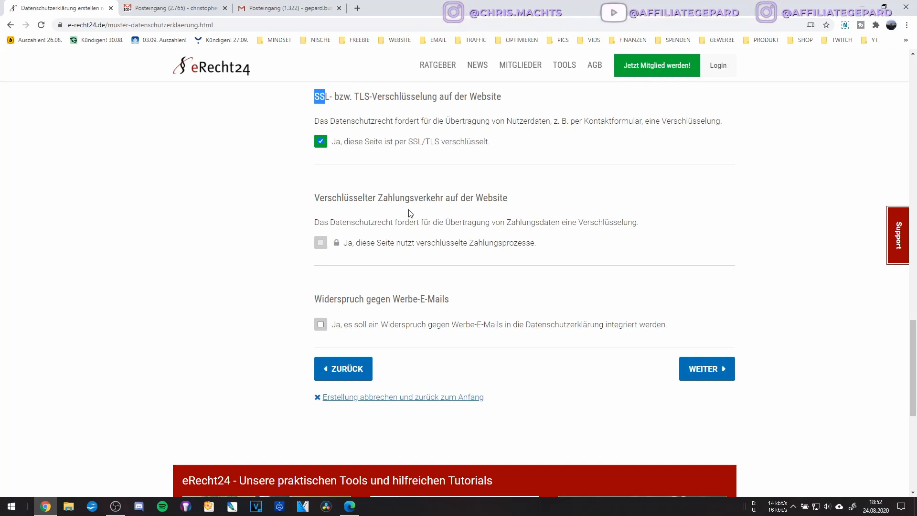
left_click(382, 122)
left_click_drag(378, 198, 446, 196)
left_click(393, 232)
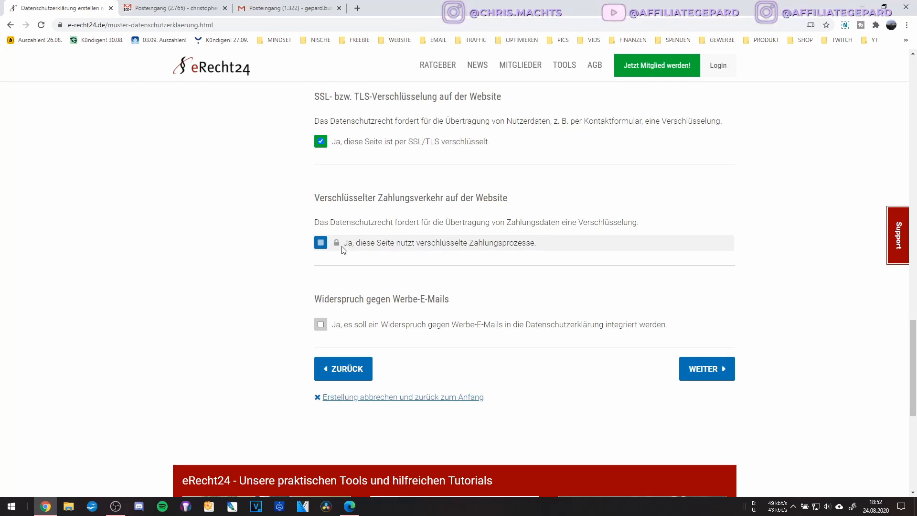
scroll(380, 317, "down", 2)
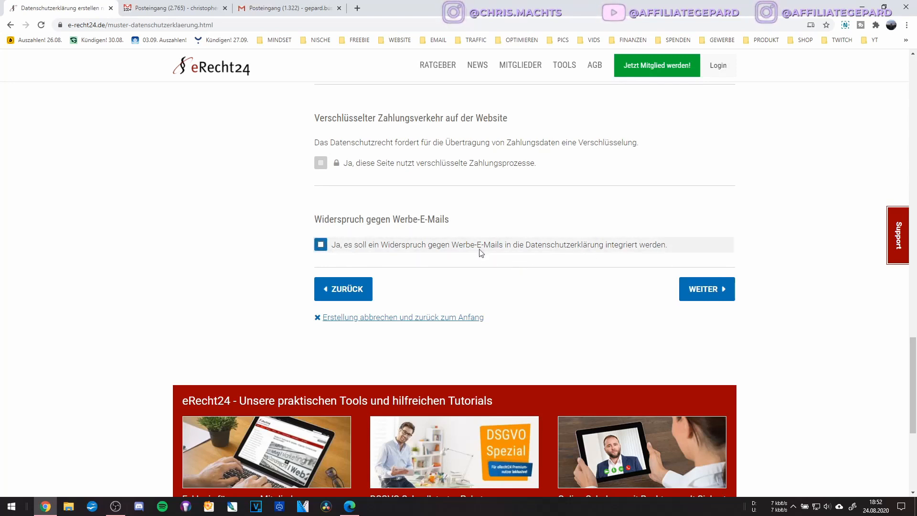
left_click(319, 244)
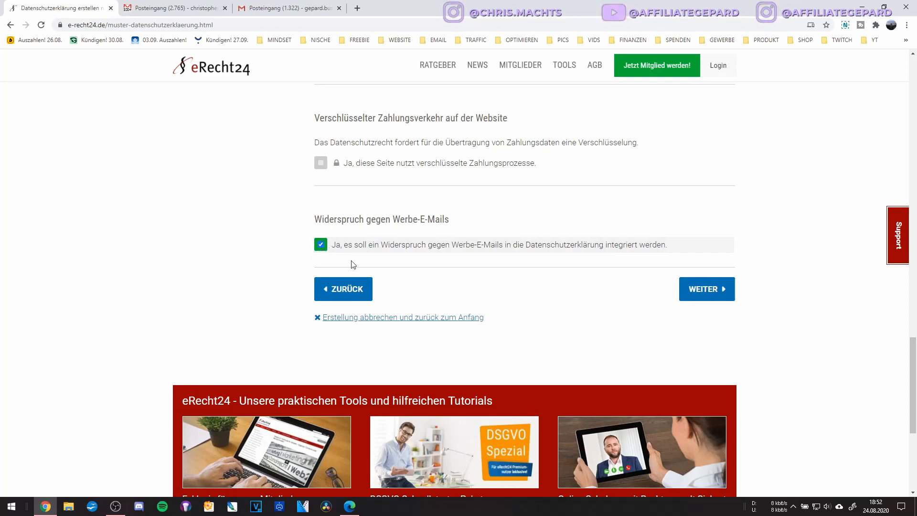
Skip past the data protection officer step and tick Cookies.
left_click(712, 290)
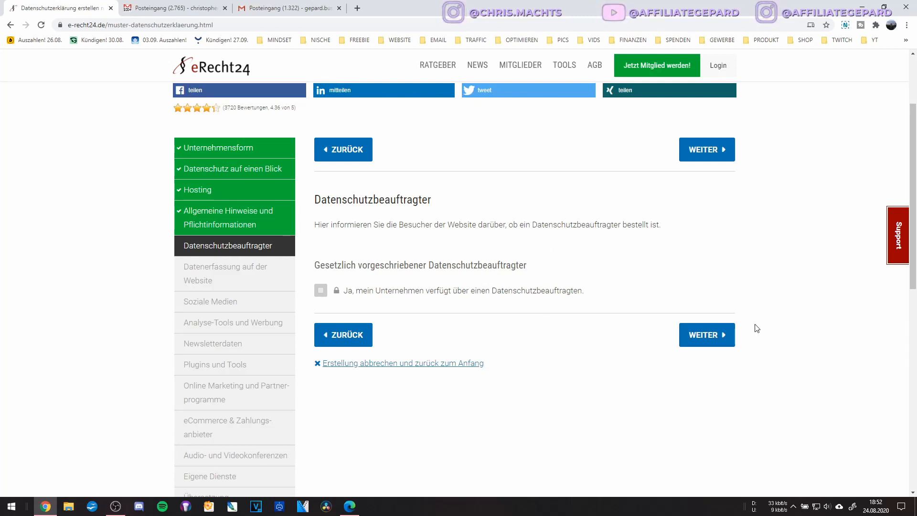
left_click(720, 340)
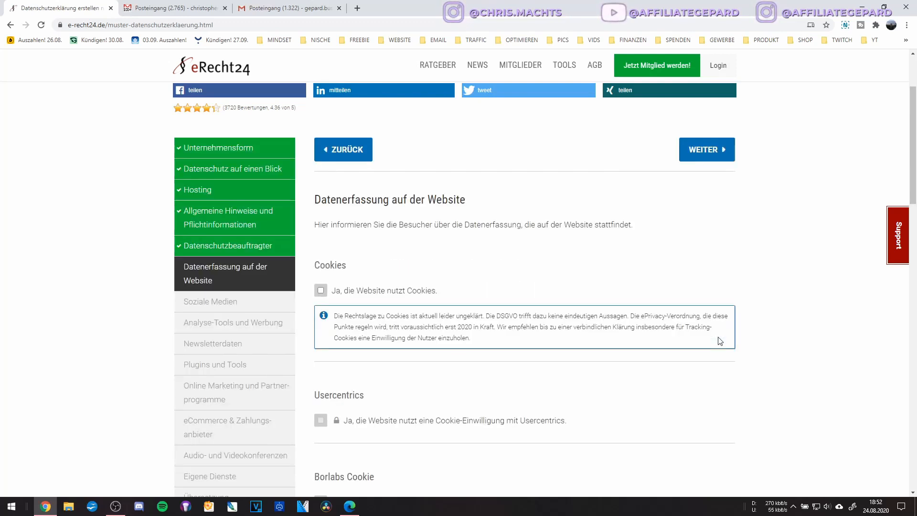
left_click(338, 213)
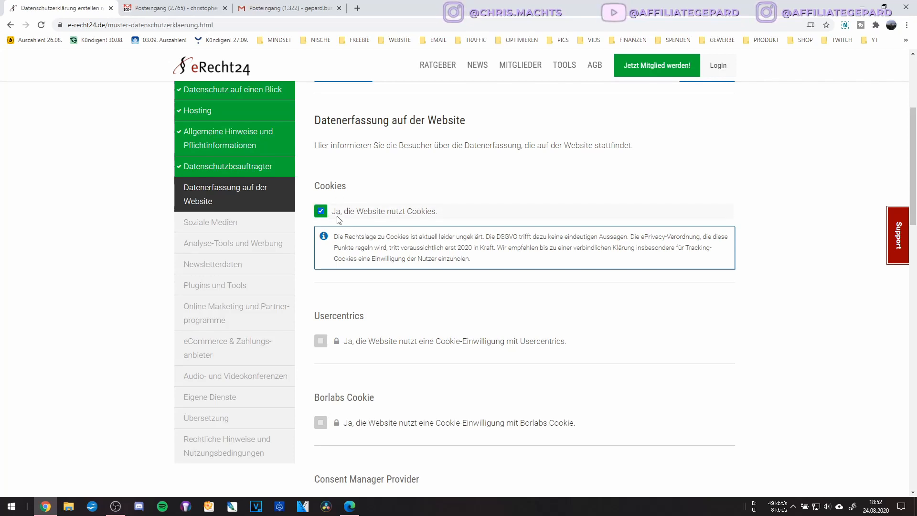
scroll(366, 199, "down", 3)
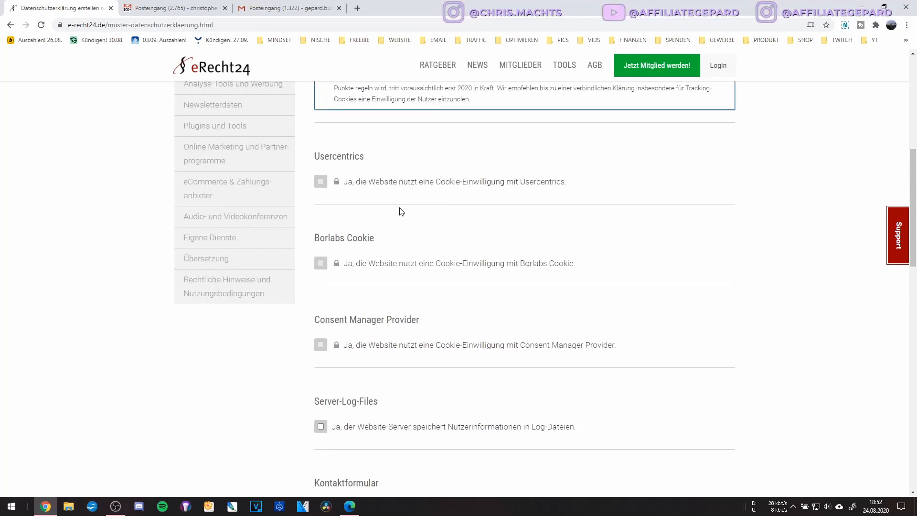
scroll(365, 239, "down", 2)
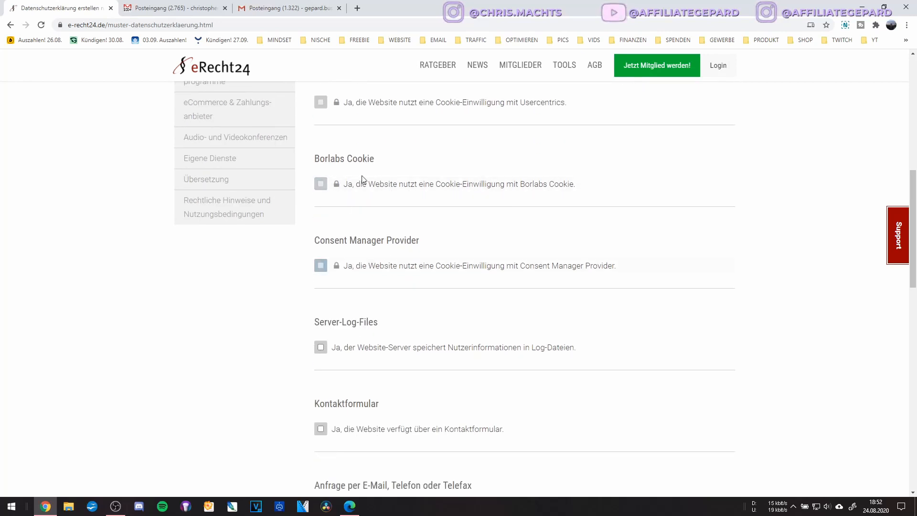
scroll(360, 180, "up", 1)
scroll(383, 273, "up", 1)
scroll(384, 273, "down", 3)
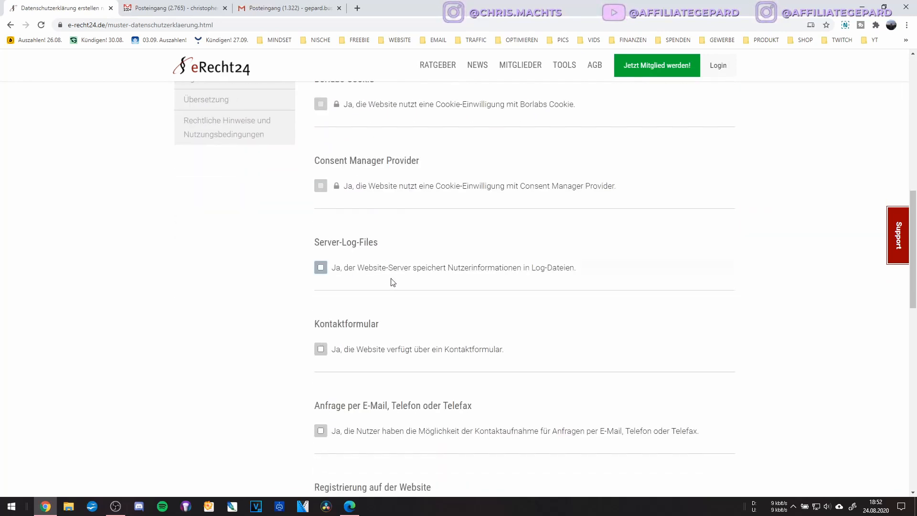
Tick Server-Log-Files, Kontaktformular and Anfrage per E-Mail, Telefon oder Telefax.
left_click(321, 267)
scroll(487, 305, "down", 2)
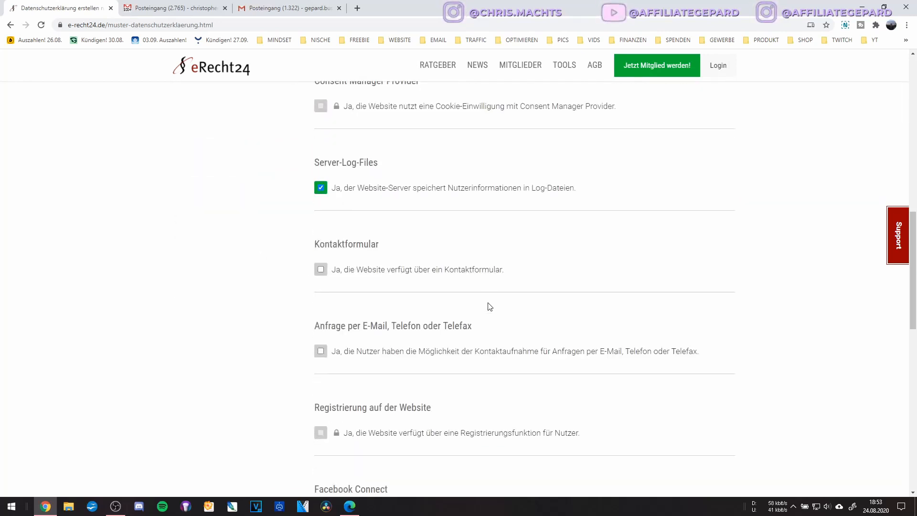
left_click(347, 271)
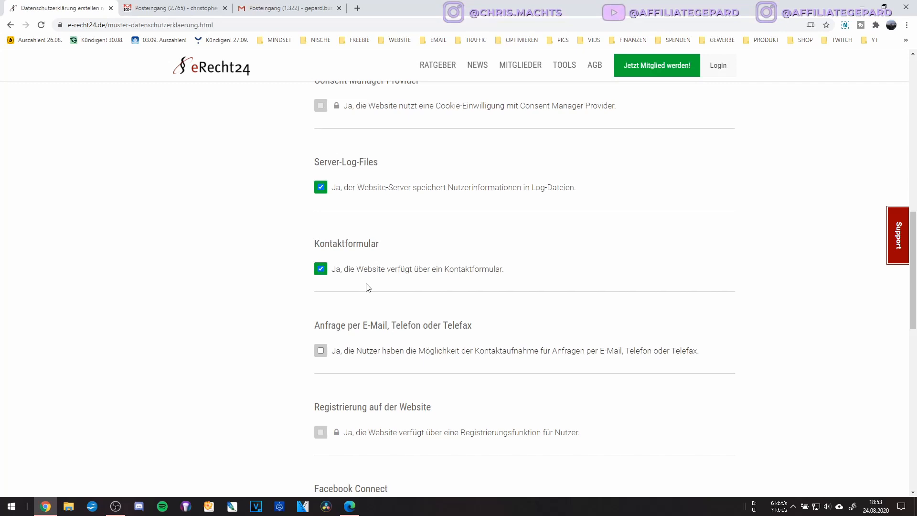
scroll(368, 287, "down", 2)
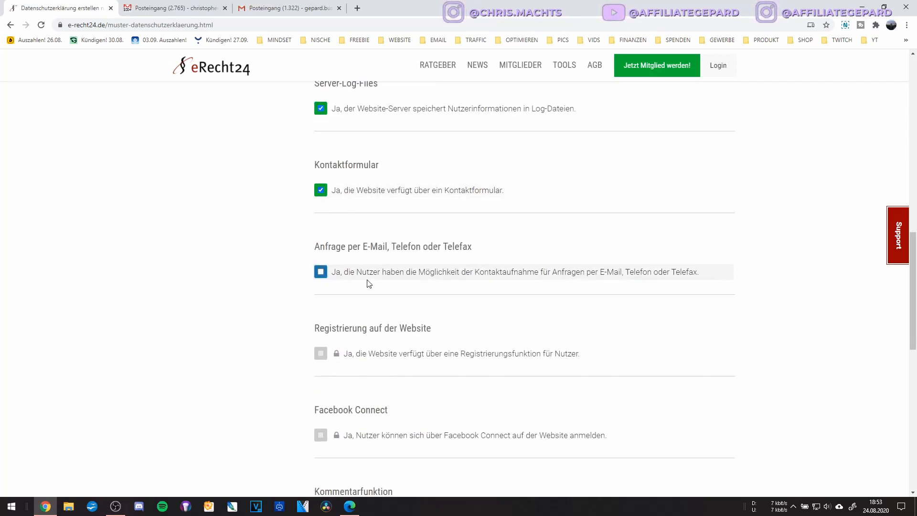
scroll(369, 283, "down", 2)
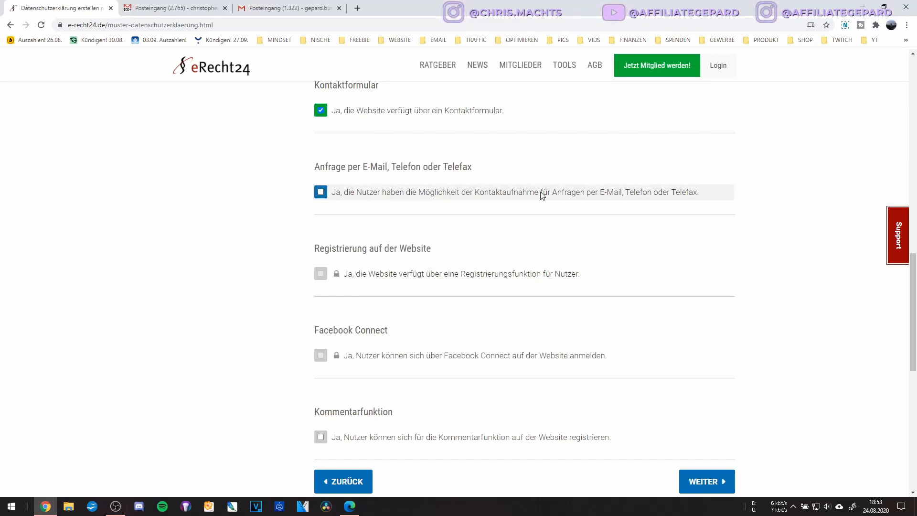
left_click(330, 192)
scroll(452, 336, "down", 3)
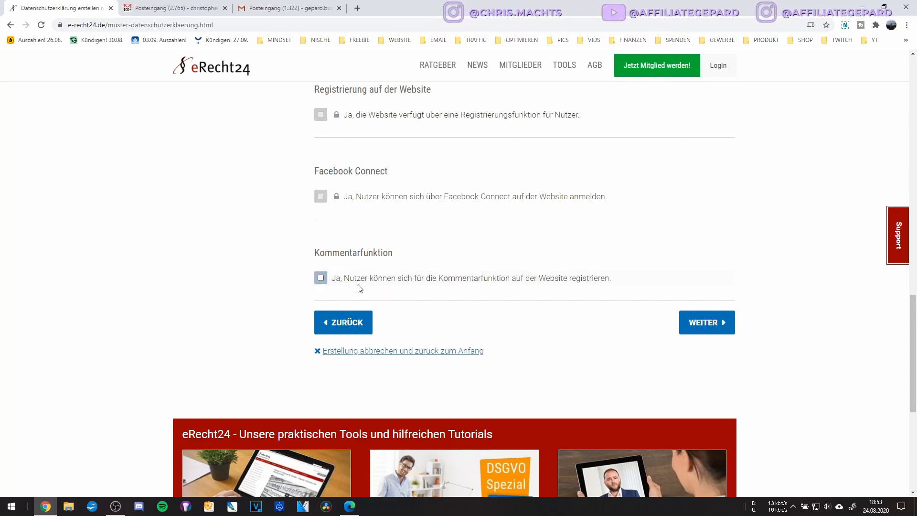
Tick Kommentarfunktion with E-Mail-Adresse and Abonnementfunktion options, then continue to Soziale Medien.
left_click(346, 280)
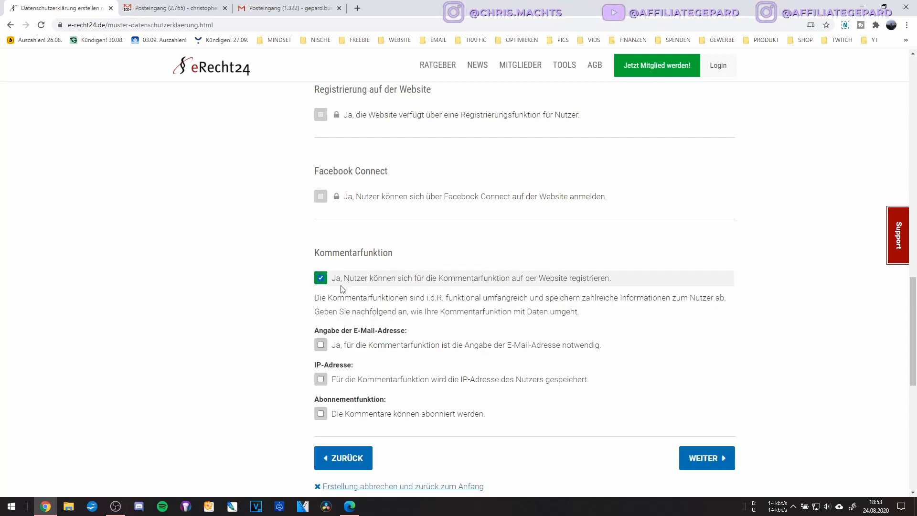
scroll(342, 353, "down", 2)
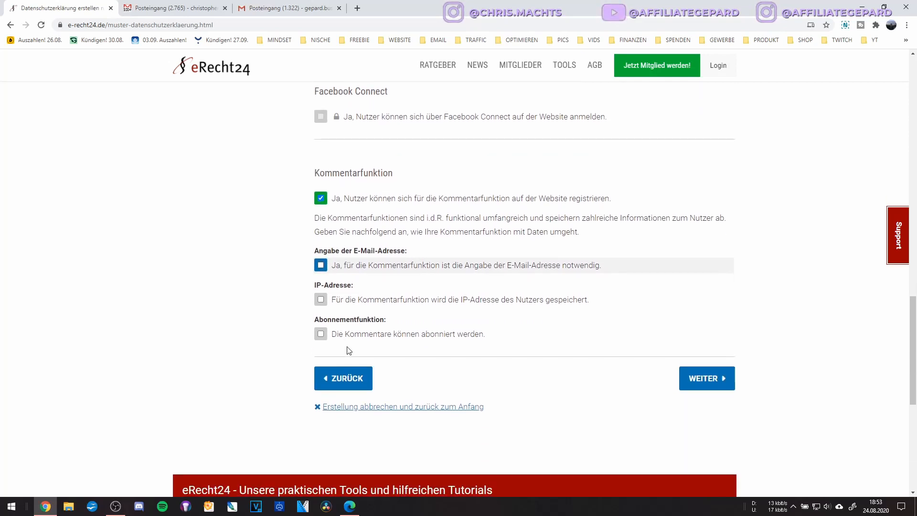
left_click(360, 269)
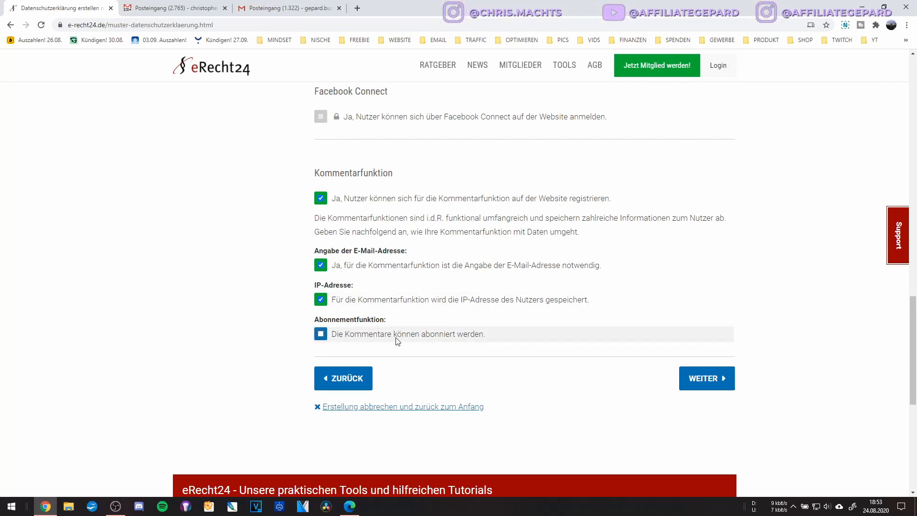
left_click(371, 337)
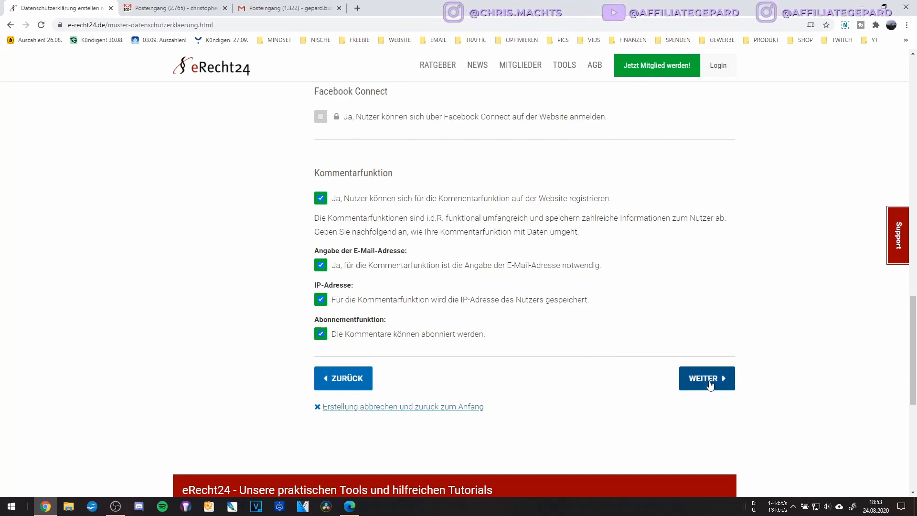
left_click(709, 382)
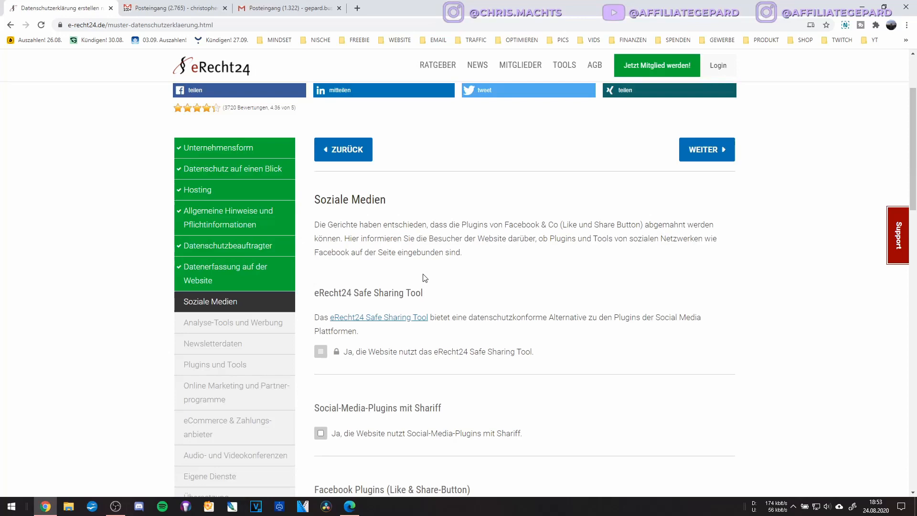
Tick the Facebook (Shariff) social media plugin and the Twitter plugin.
scroll(400, 262, "down", 4)
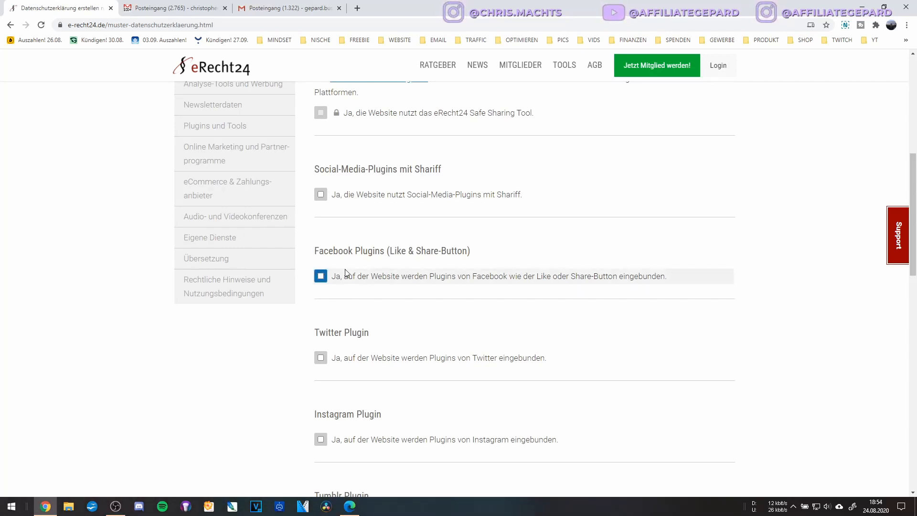
scroll(353, 262, "down", 2)
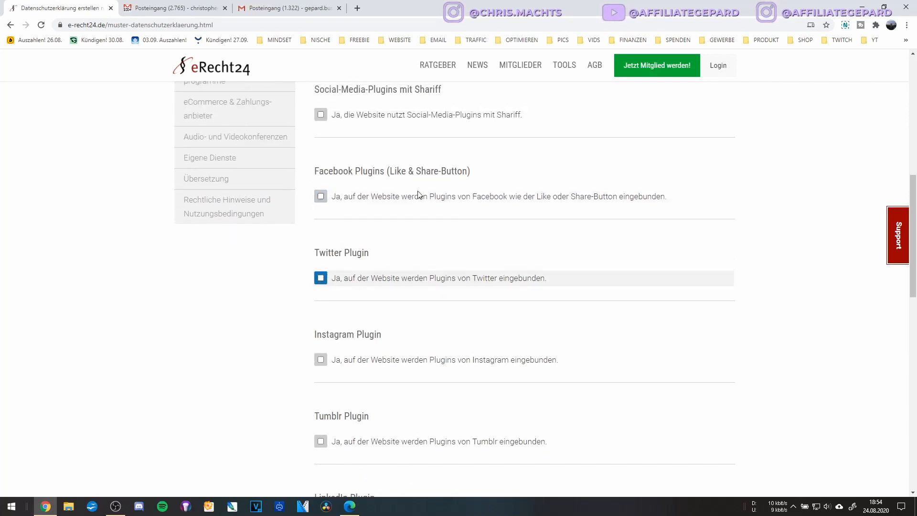
scroll(420, 191, "up", 2)
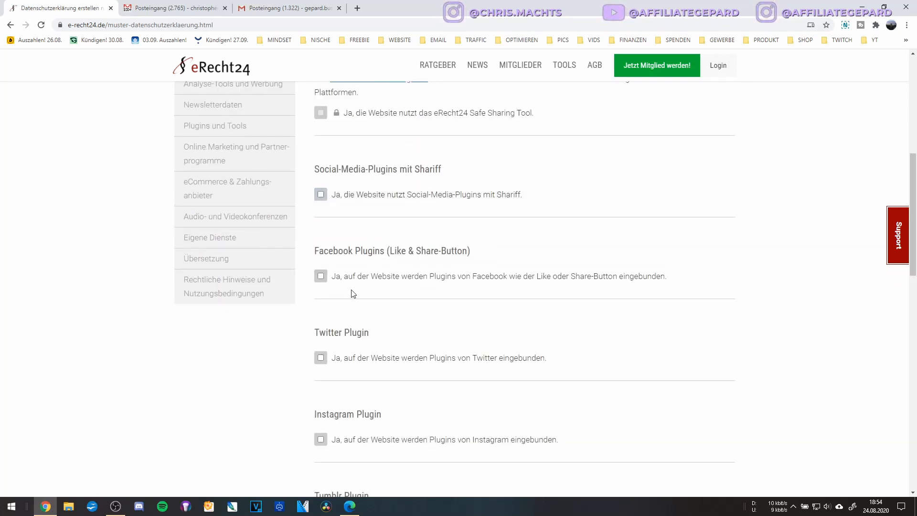
left_click(355, 196)
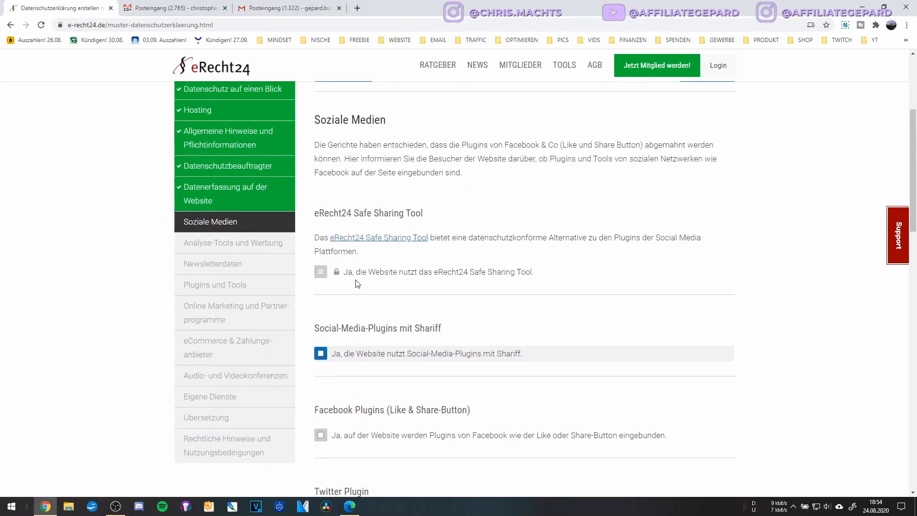
scroll(356, 283, "down", 3)
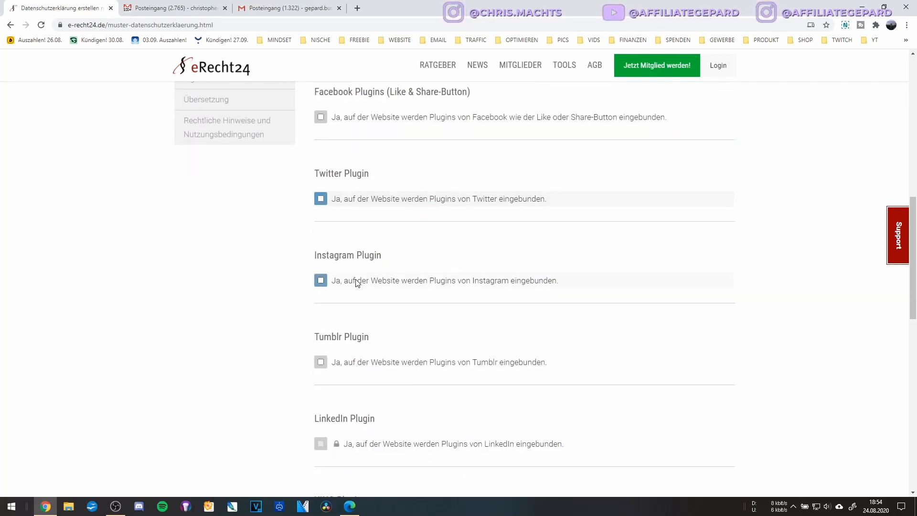
scroll(355, 283, "down", 2)
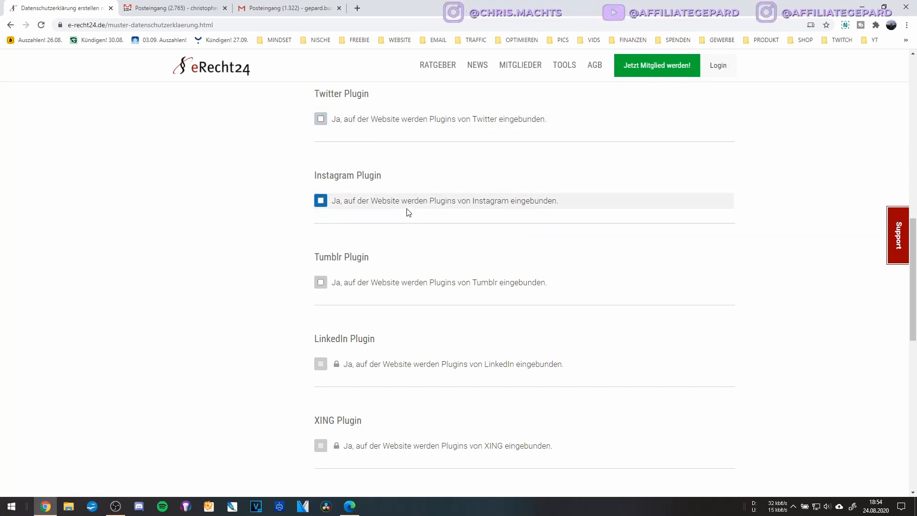
scroll(408, 212, "up", 5)
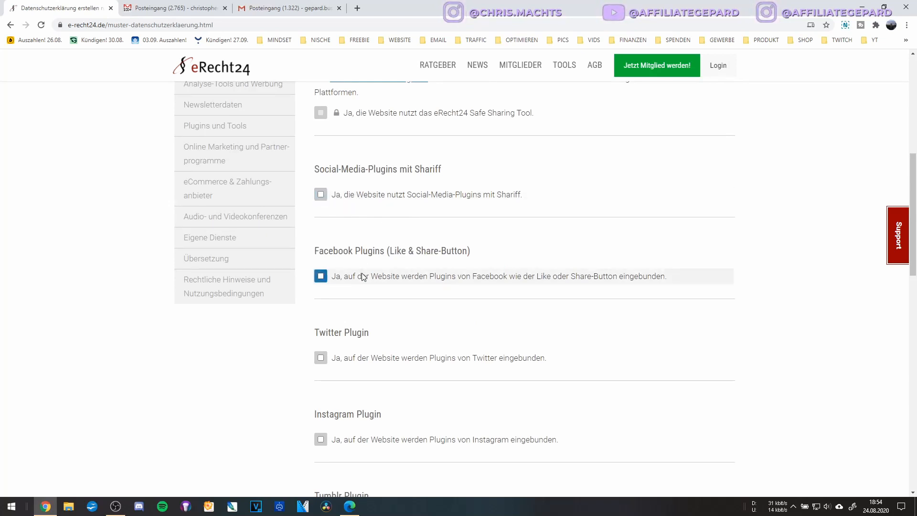
scroll(360, 276, "down", 2)
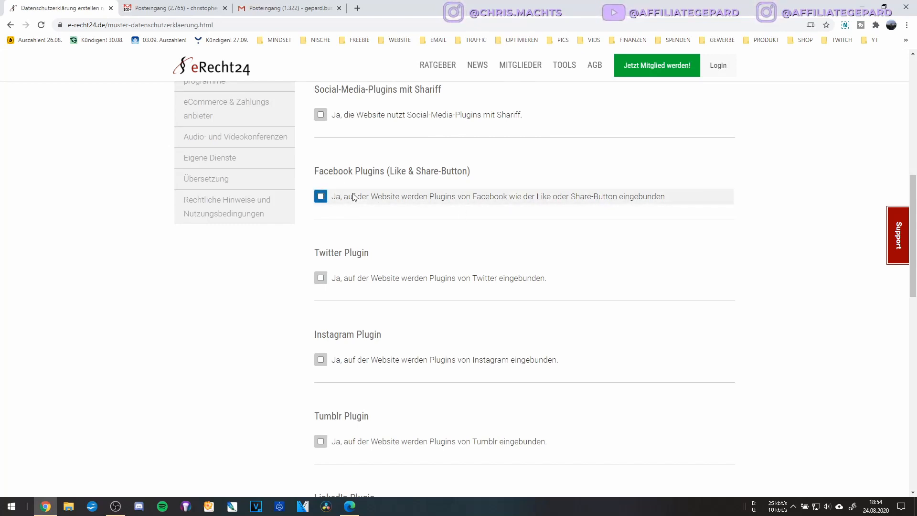
left_click(347, 281)
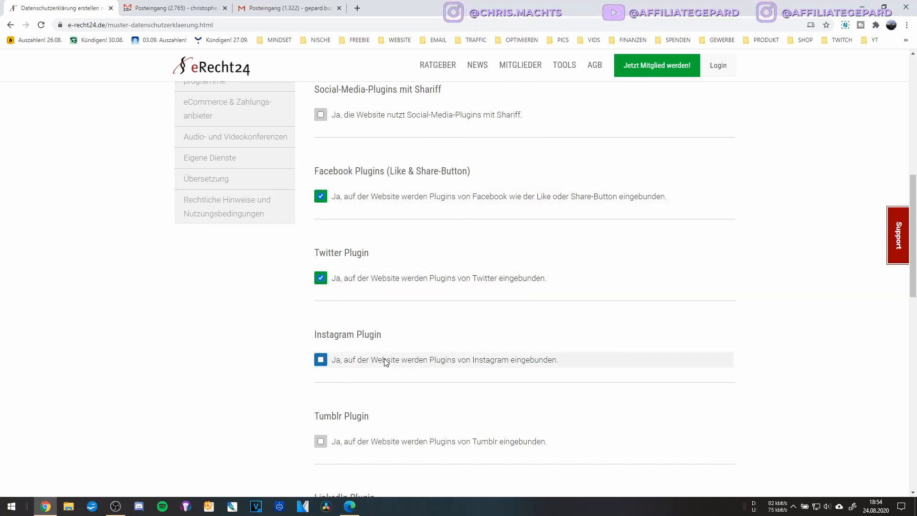
Tick the Instagram and Pinterest plugins and continue to Analyse-Tools und Werbung.
scroll(378, 324, "down", 2)
left_click(368, 285)
scroll(385, 323, "down", 4)
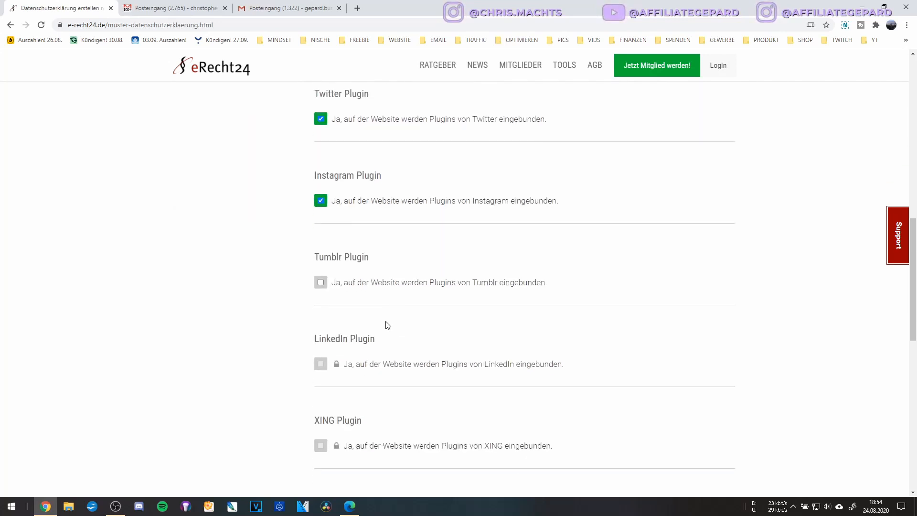
scroll(387, 325, "down", 3)
scroll(387, 325, "up", 3)
scroll(387, 325, "down", 2)
scroll(388, 325, "down", 2)
left_click(353, 289)
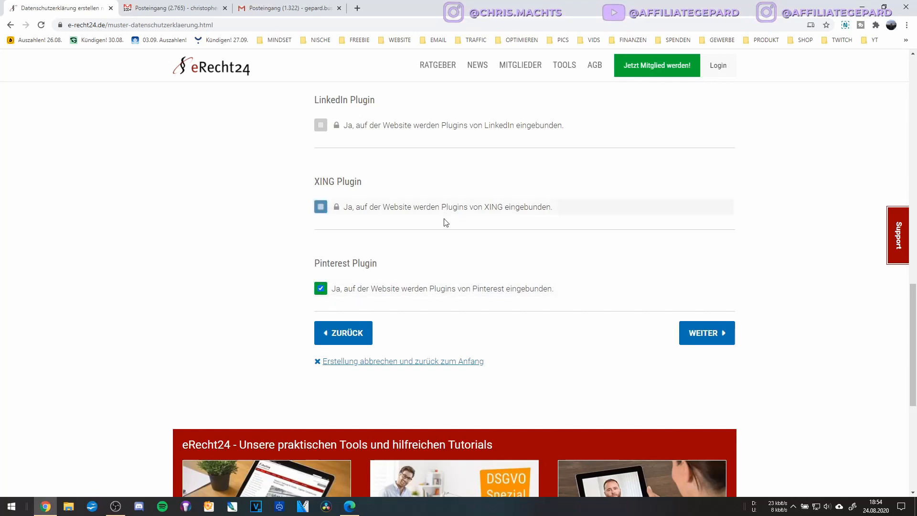
left_click(692, 332)
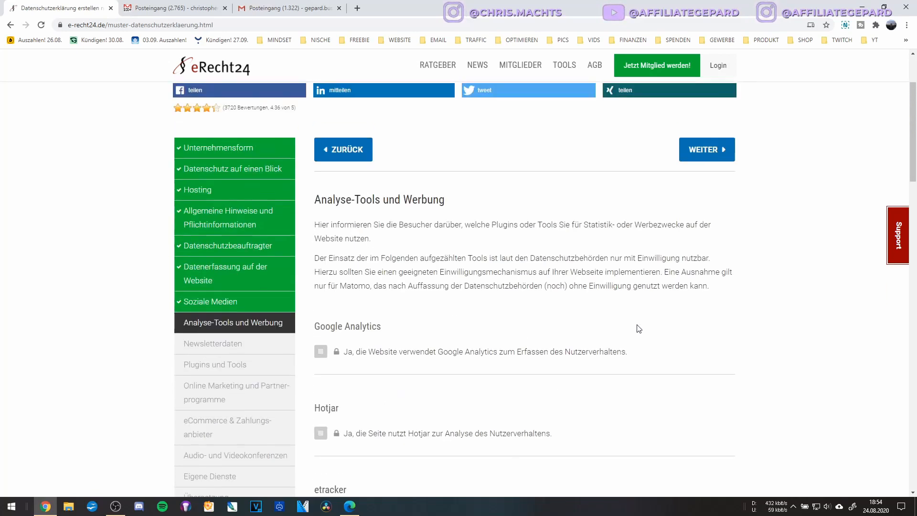
Toggle the Google Analytics option on and off, leaving it unselected.
scroll(638, 329, "down", 2)
left_click(417, 273)
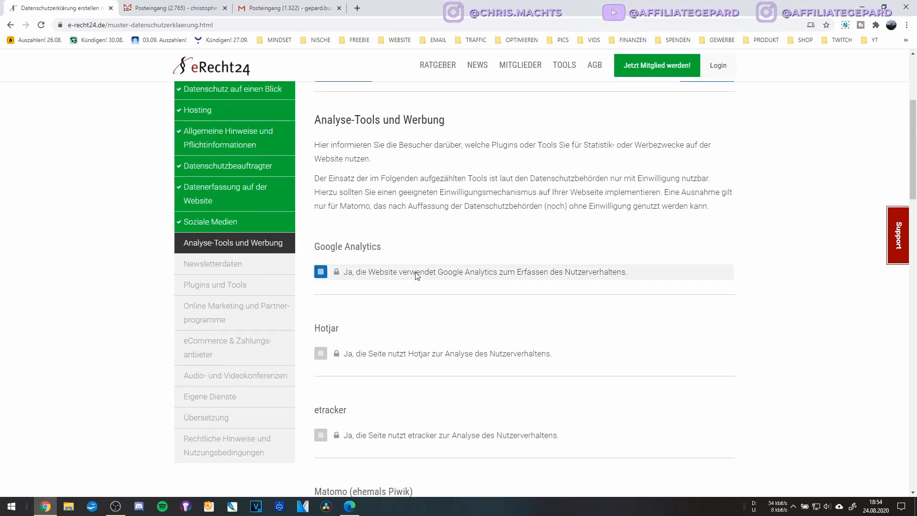
left_click(416, 275)
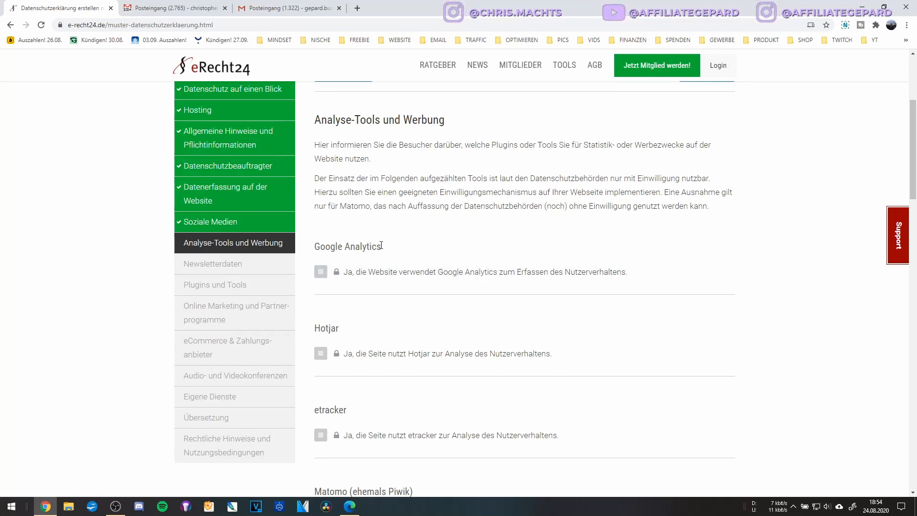
left_click(338, 270)
left_click(338, 269)
left_click_drag(316, 246, 405, 248)
triple_click(376, 246)
triple_click(374, 246)
left_click(377, 250)
triple_click(377, 251)
triple_click(371, 252)
triple_click(378, 247)
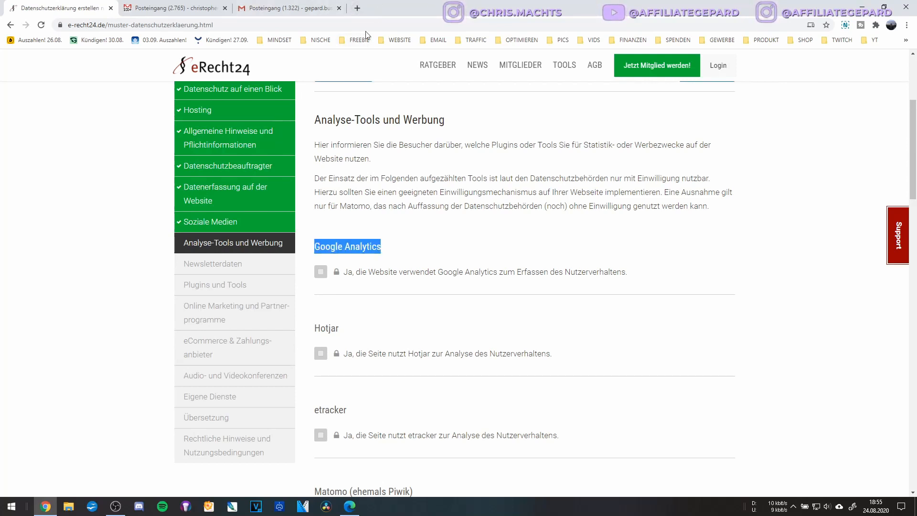
Browse the saved bookmarks for privacy tools and return without opening any.
left_click(521, 40)
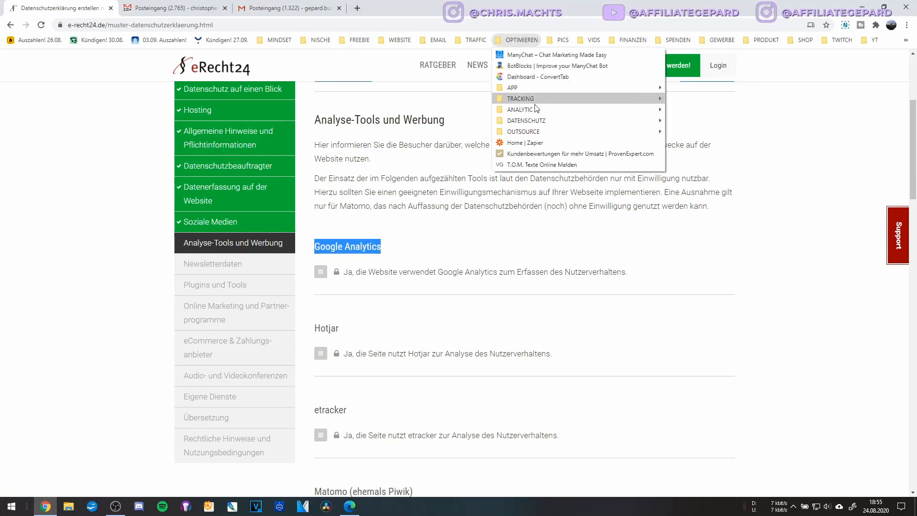
mouse_move(549, 120)
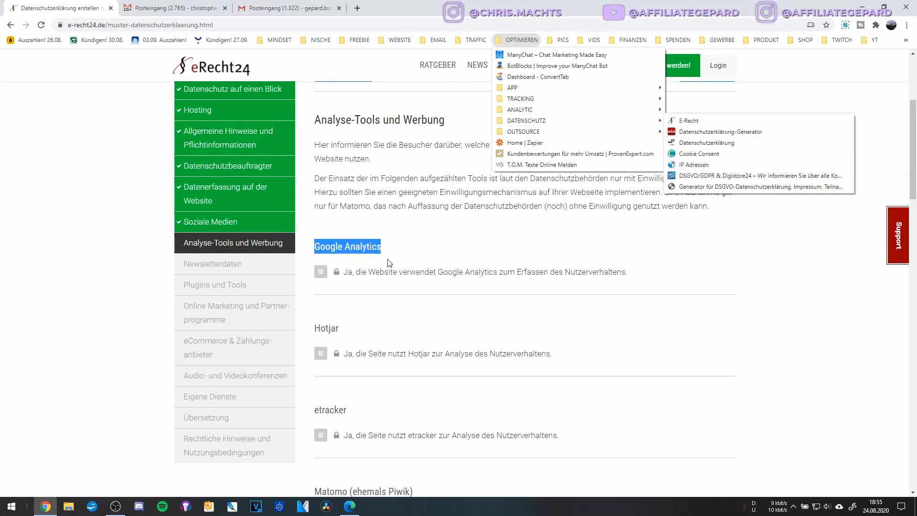
left_click(350, 240)
triple_click(377, 242)
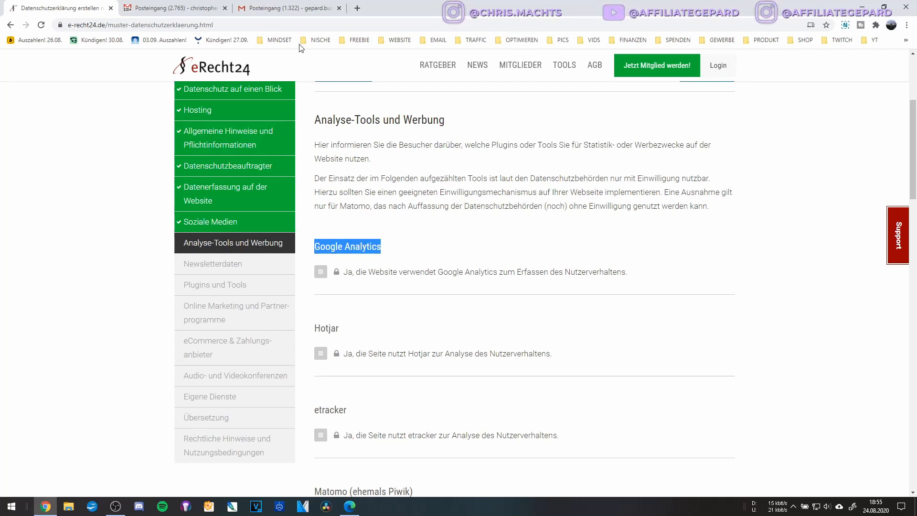
scroll(392, 242, "down", 2)
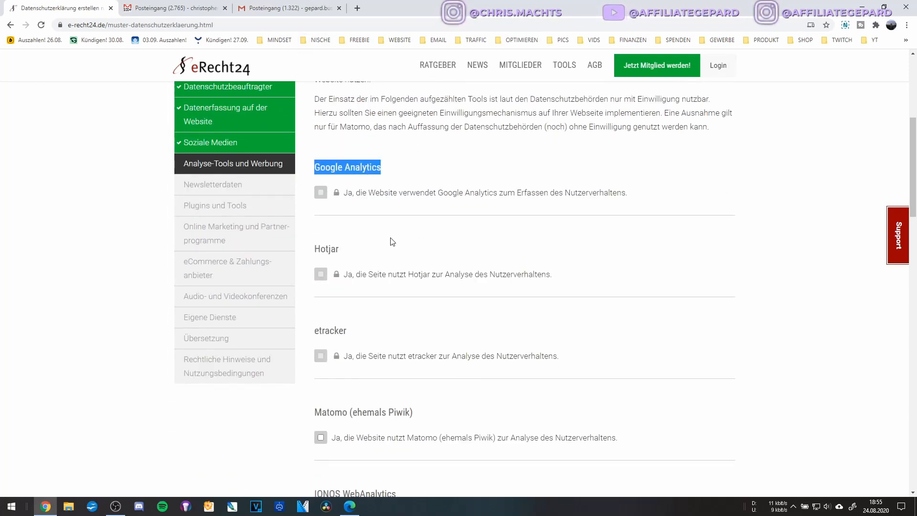
scroll(392, 242, "down", 2)
scroll(392, 242, "down", 2)
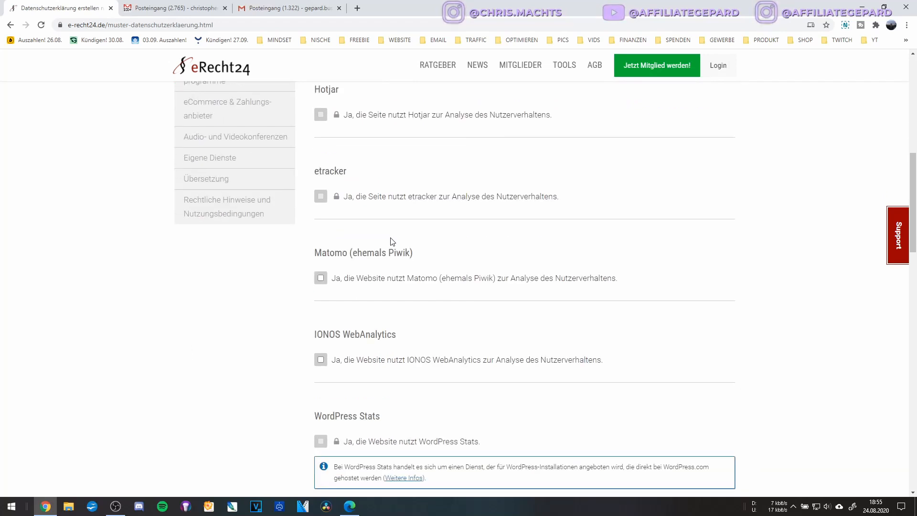
scroll(377, 122, "up", 6)
left_click(404, 244)
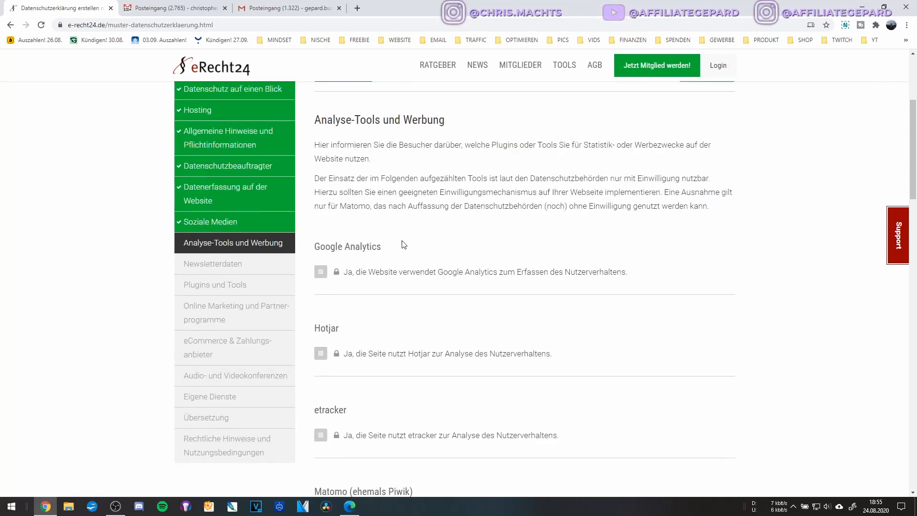
scroll(404, 245, "down", 2)
scroll(403, 245, "down", 6)
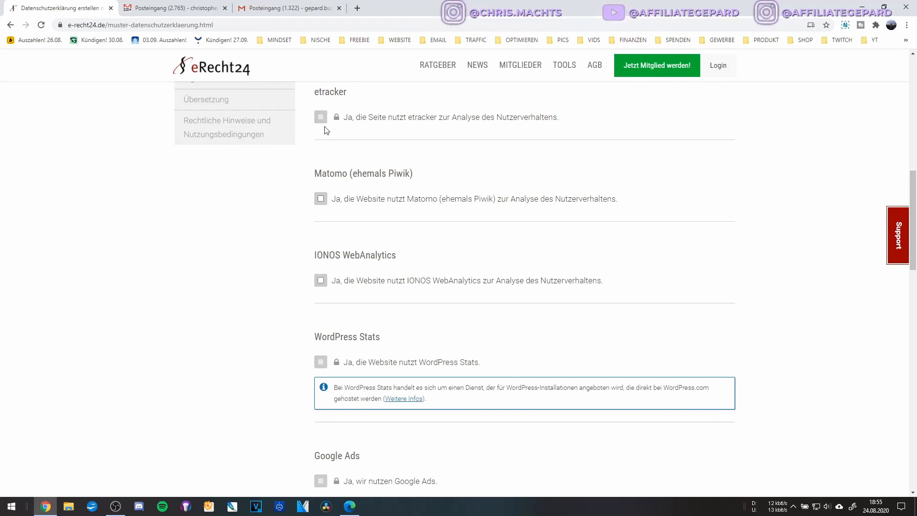
Try the Matomo, Google AdSense and Google Remarketing options, then dismiss the premium upgrade popup.
left_click(321, 199)
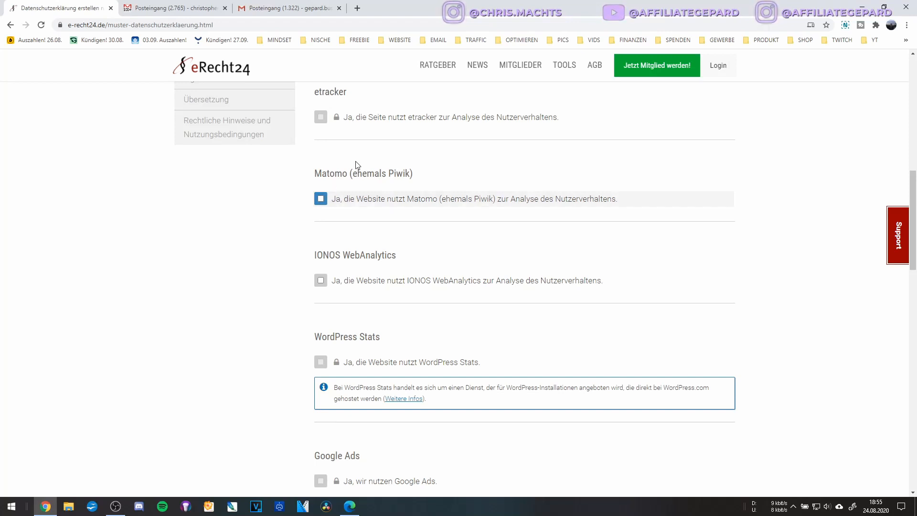
scroll(336, 203, "up", 2)
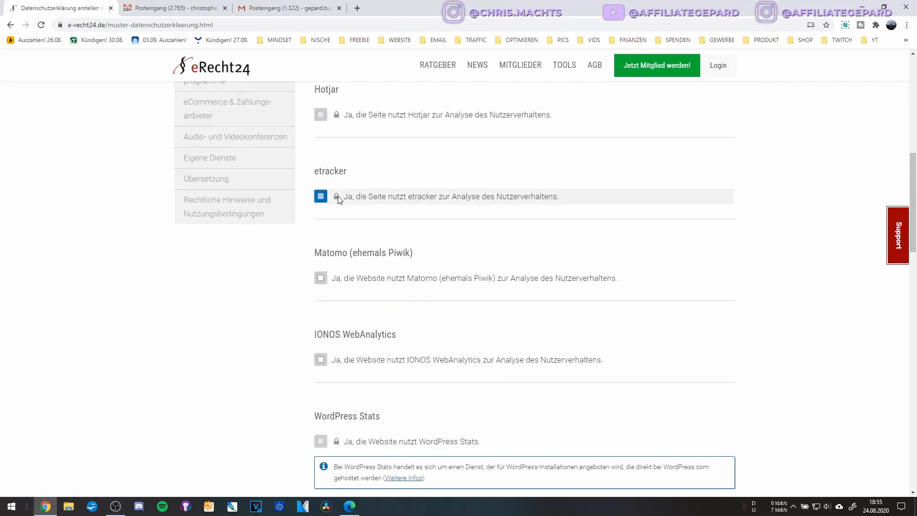
scroll(338, 196, "down", 6)
scroll(339, 196, "up", 2)
scroll(362, 191, "up", 2)
scroll(370, 228, "down", 2)
scroll(370, 228, "down", 6)
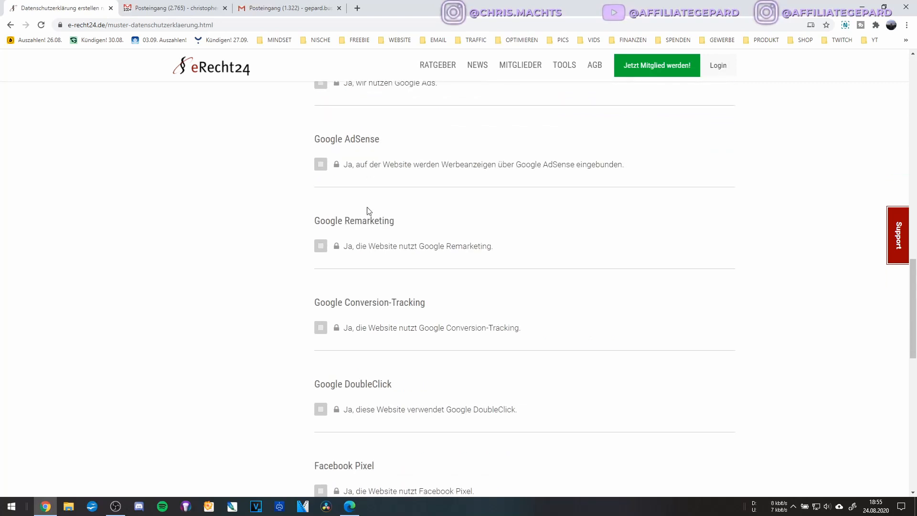
scroll(334, 177, "up", 2)
scroll(354, 191, "down", 2)
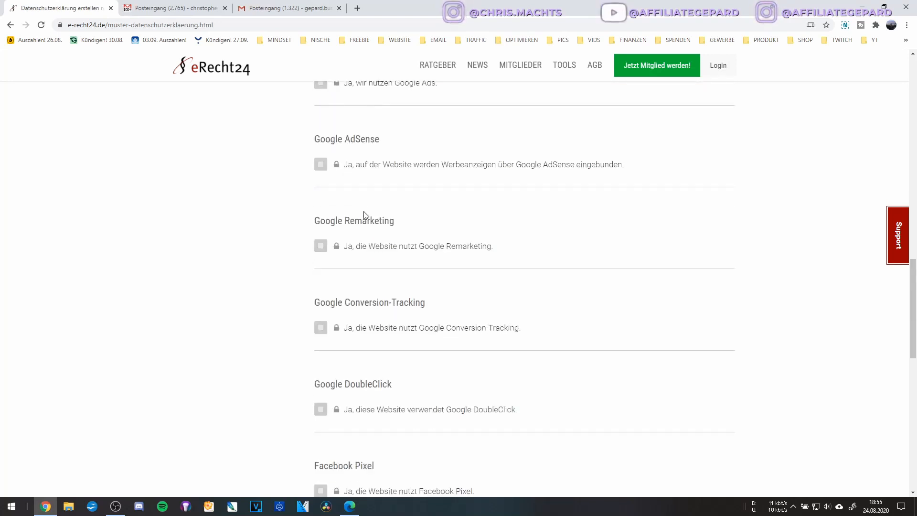
left_click(381, 165)
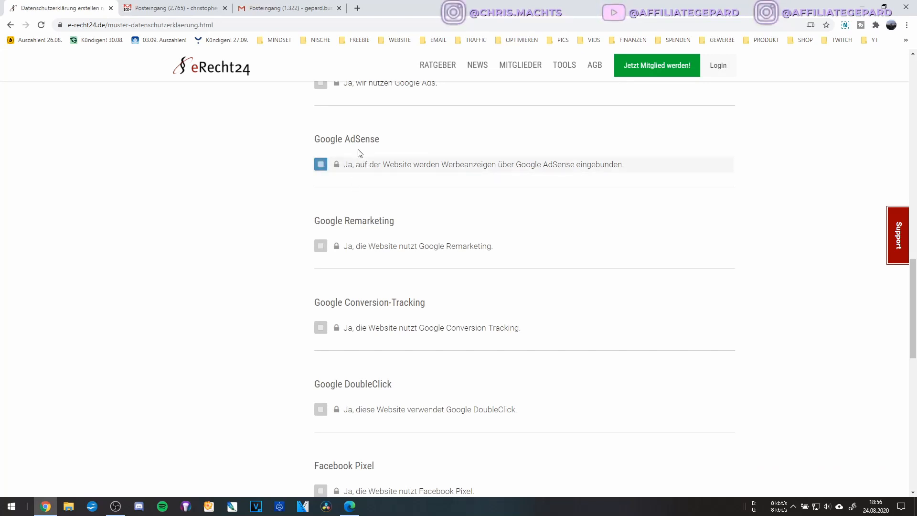
scroll(335, 143, "down", 3)
left_click(320, 88)
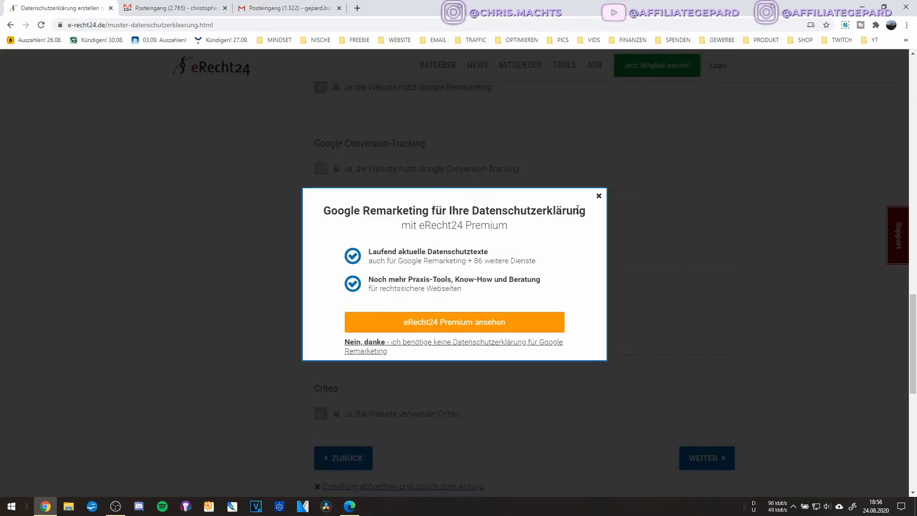
left_click(599, 196)
Try Google DoubleClick, review Facebook Pixel, and continue to Newsletterdaten with everything unticked.
left_click(469, 251)
scroll(469, 253, "down", 3)
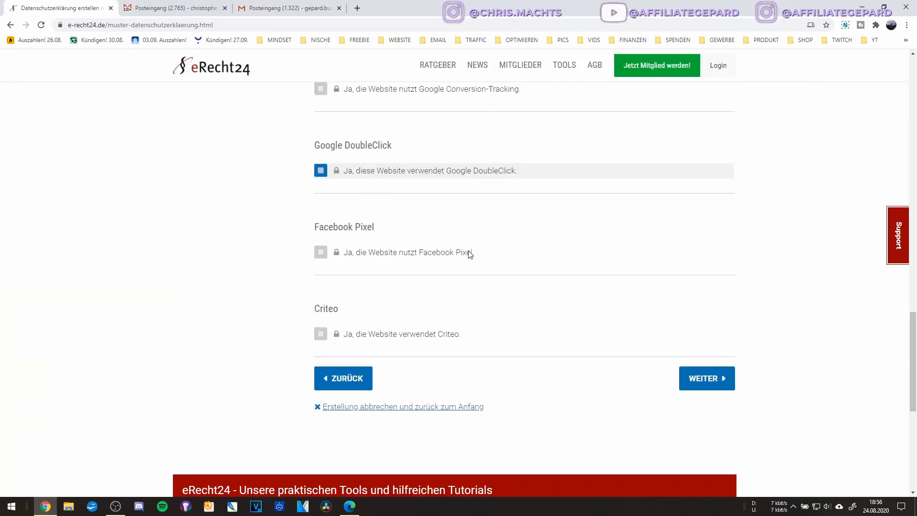
scroll(372, 203, "up", 2)
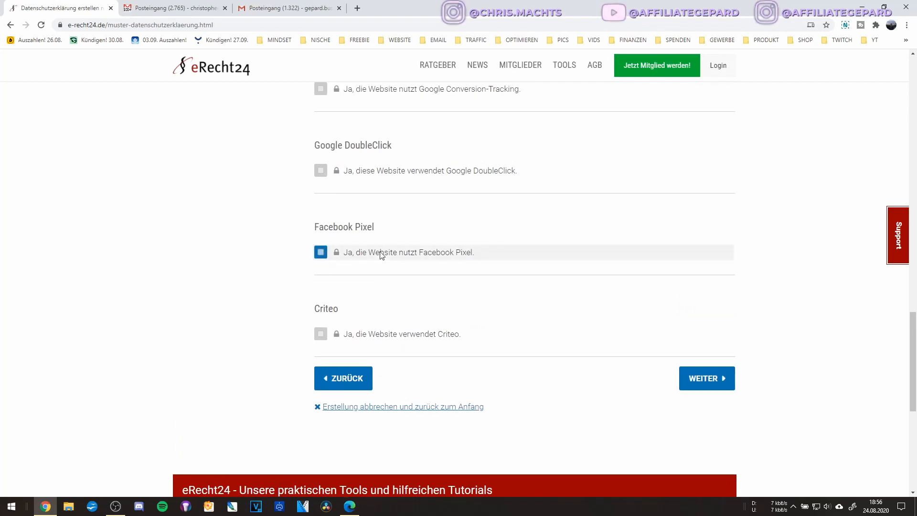
triple_click(336, 232)
triple_click(336, 231)
triple_click(336, 228)
triple_click(341, 227)
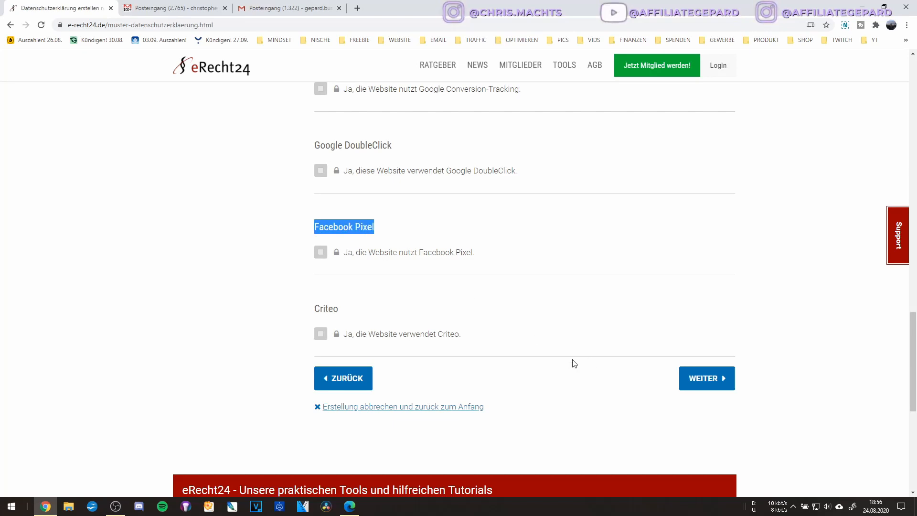
left_click(574, 364)
left_click(709, 381)
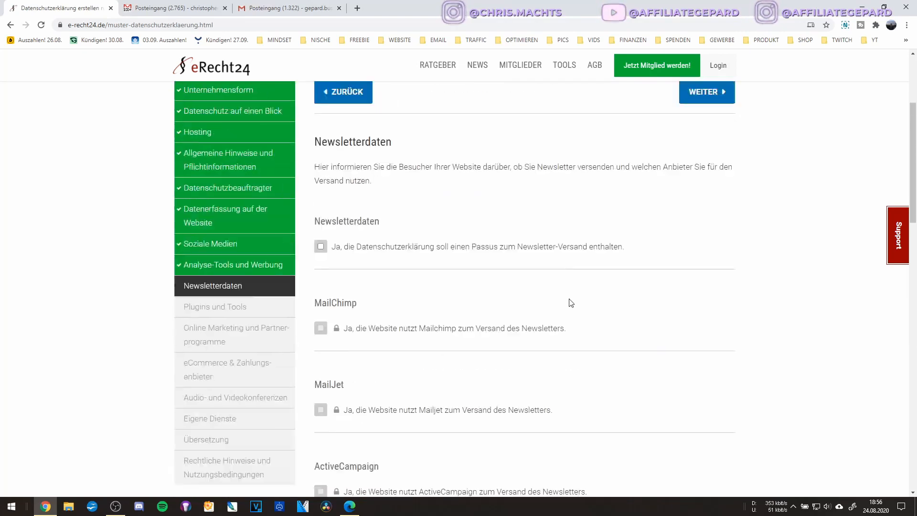
left_click(357, 225)
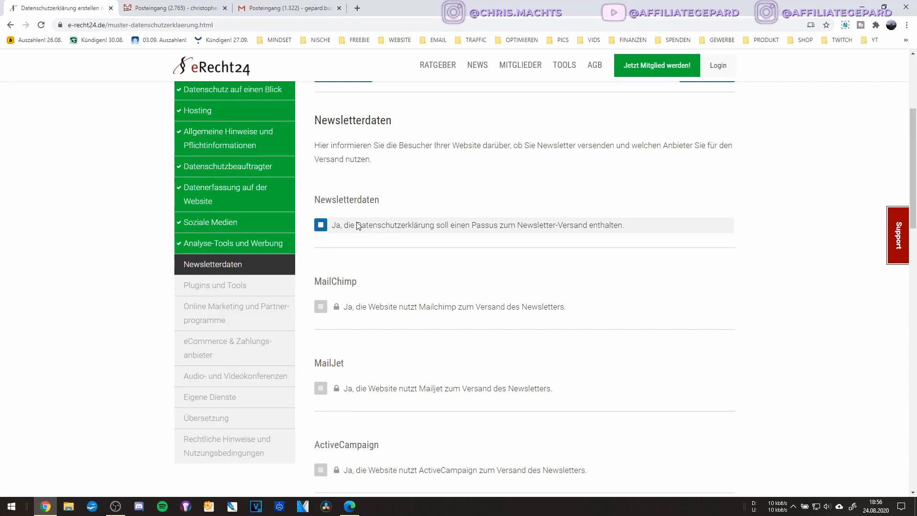
scroll(365, 209, "down", 2)
scroll(334, 220, "up", 2)
scroll(354, 198, "down", 1)
scroll(354, 199, "down", 13)
scroll(354, 201, "down", 2)
scroll(353, 198, "up", 9)
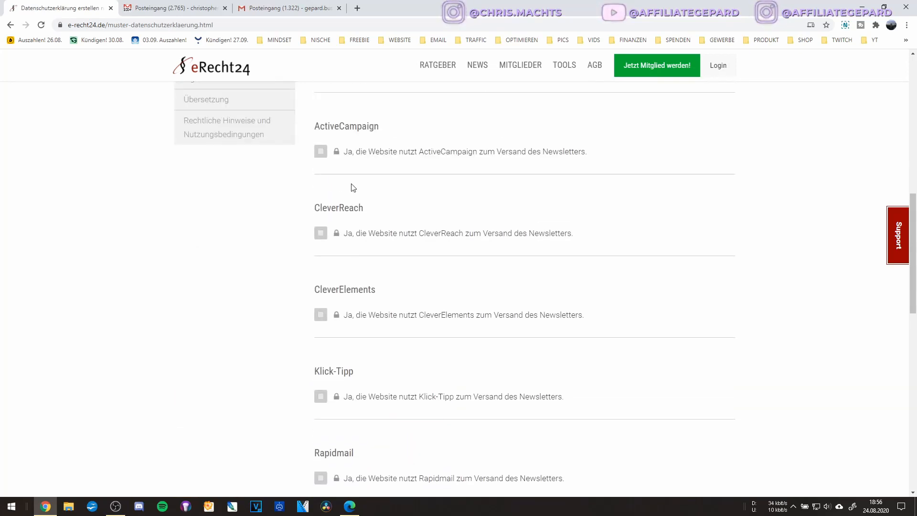
scroll(353, 188, "up", 3)
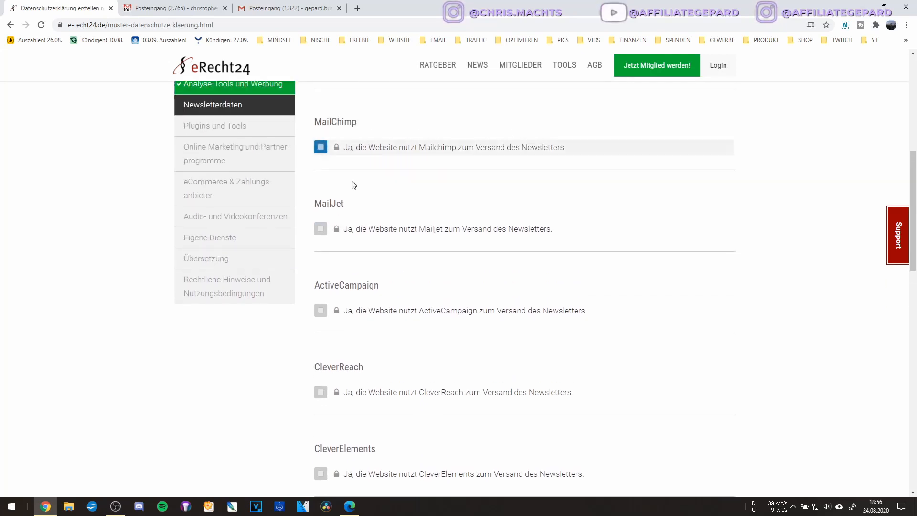
scroll(361, 224, "down", 3)
scroll(361, 224, "up", 3)
scroll(361, 224, "down", 5)
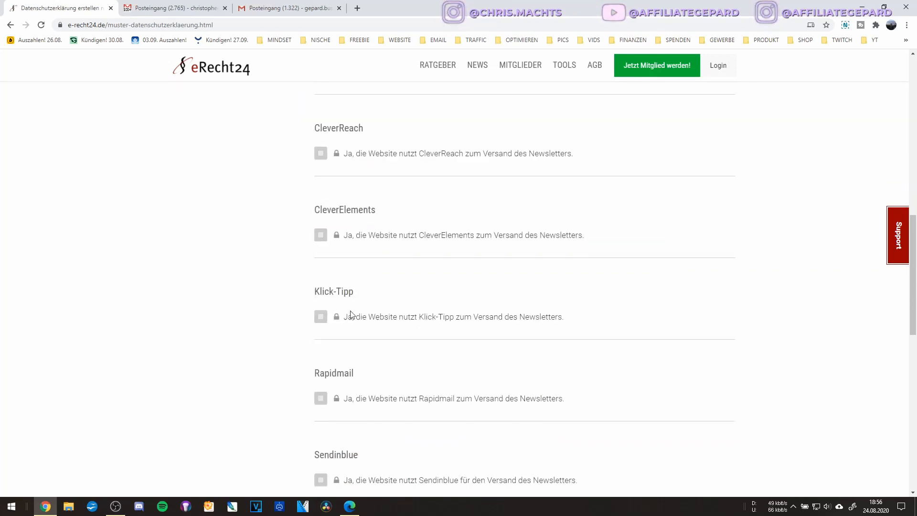
triple_click(332, 291)
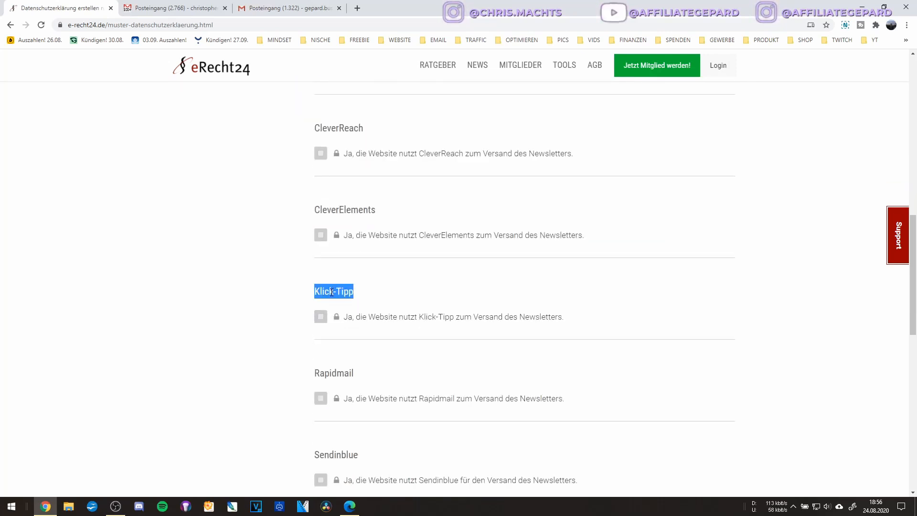
double_click(331, 290)
double_click(348, 291)
triple_click(335, 291)
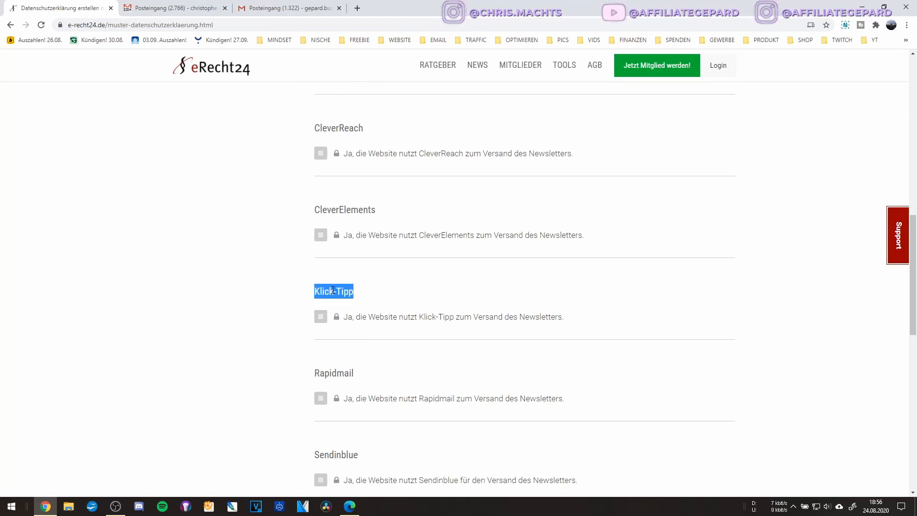
left_click(340, 317)
scroll(323, 321, "down", 2)
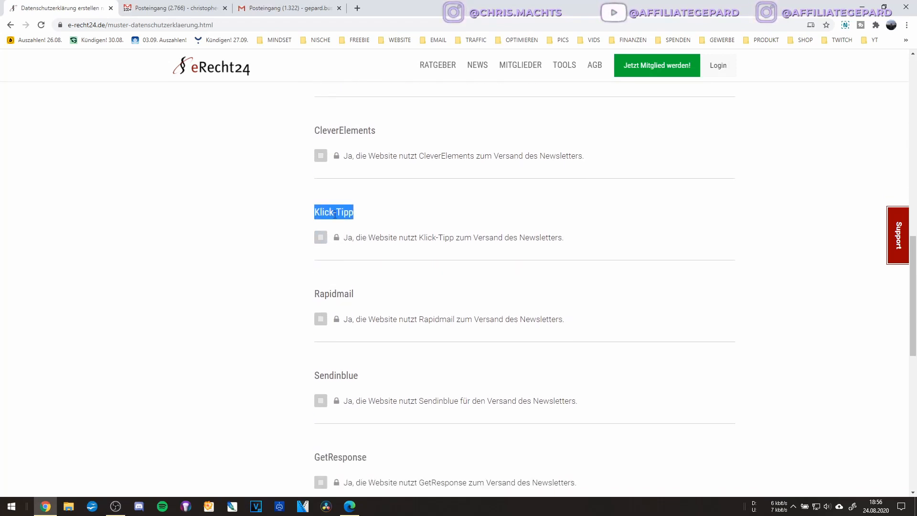
scroll(368, 226, "down", 5)
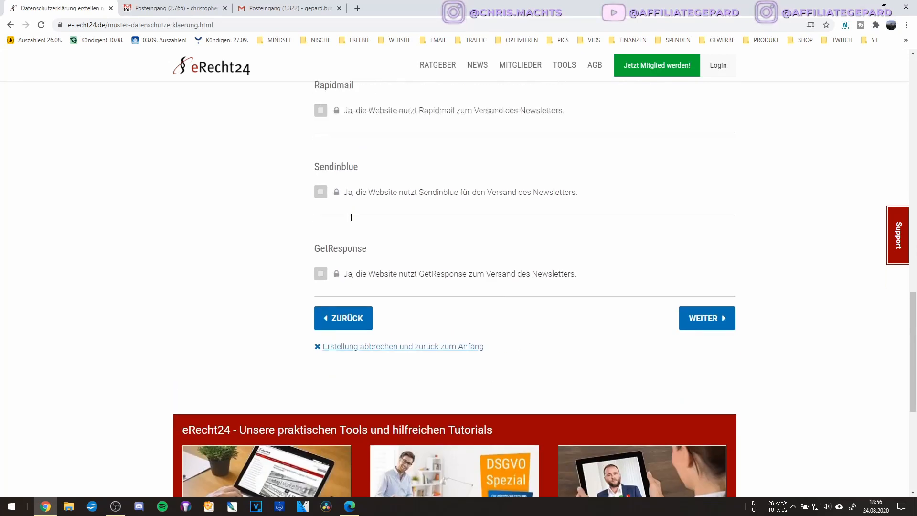
scroll(615, 370, "up", 3)
Advance to Plugins und Tools, tick YouTube embedding and read the extended-privacy note.
left_click(703, 447)
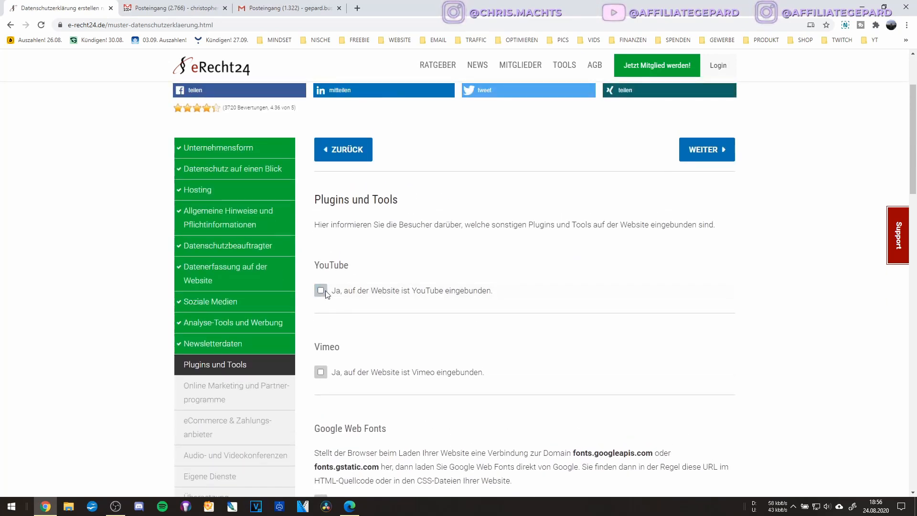
left_click(386, 293)
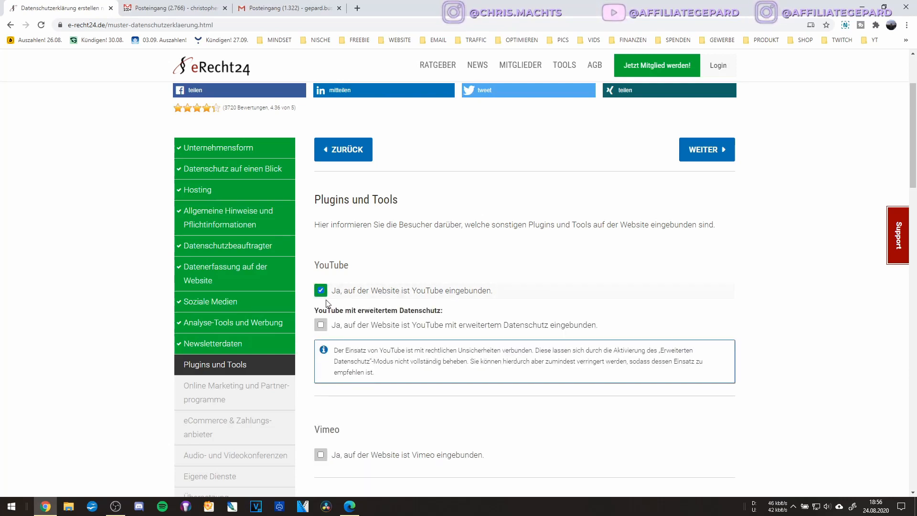
scroll(387, 293, "down", 2)
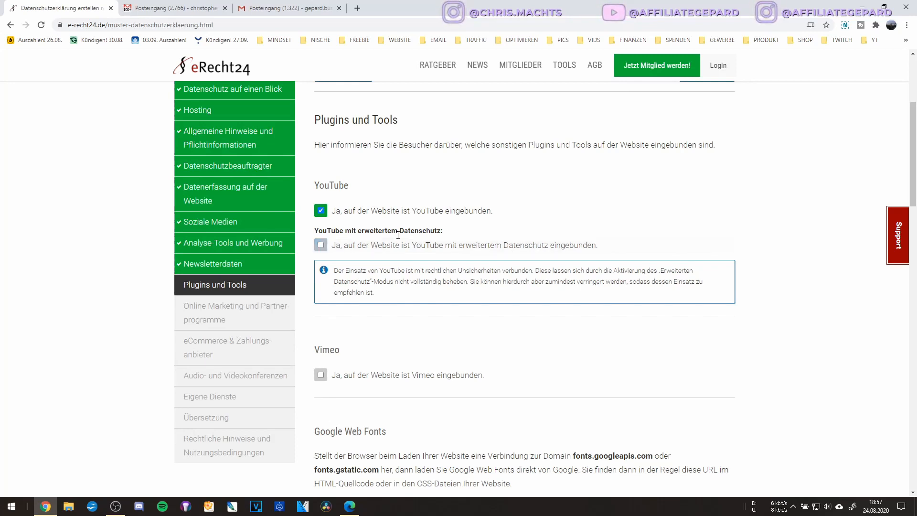
left_click_drag(359, 232, 452, 235)
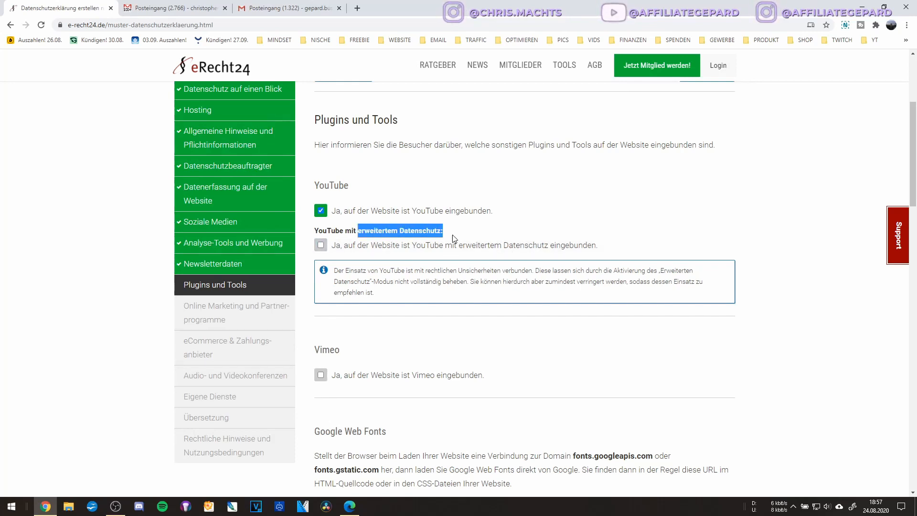
left_click(396, 294)
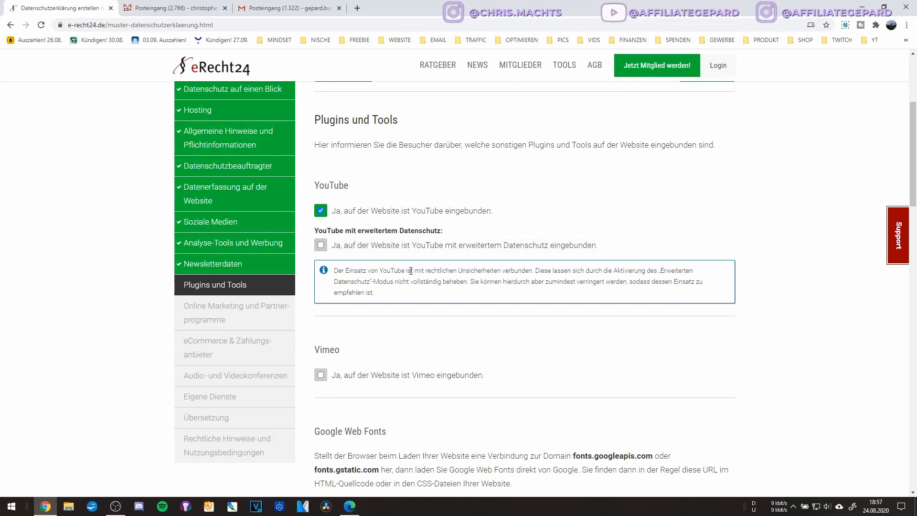
left_click_drag(428, 271, 508, 275)
left_click(508, 275)
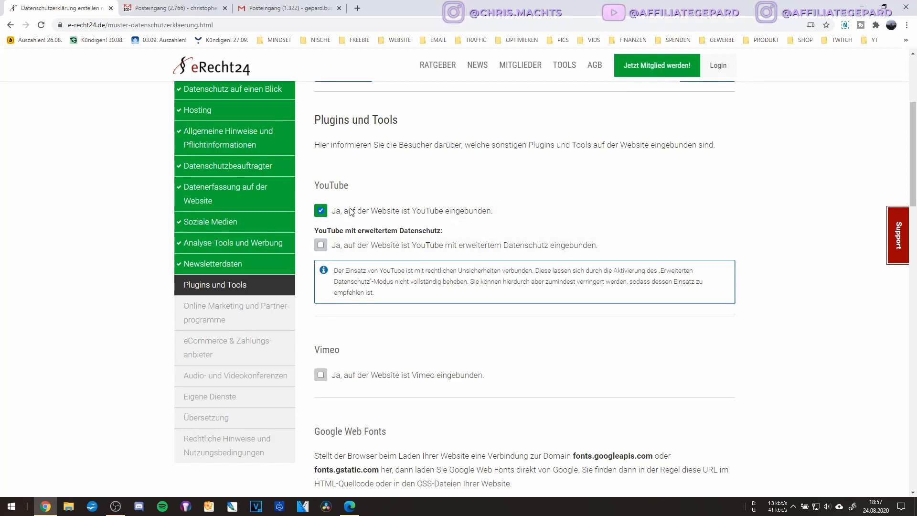
Leave 'YouTube mit erweitertem Datenschutz' and Vimeo unticked.
scroll(358, 253, "down", 2)
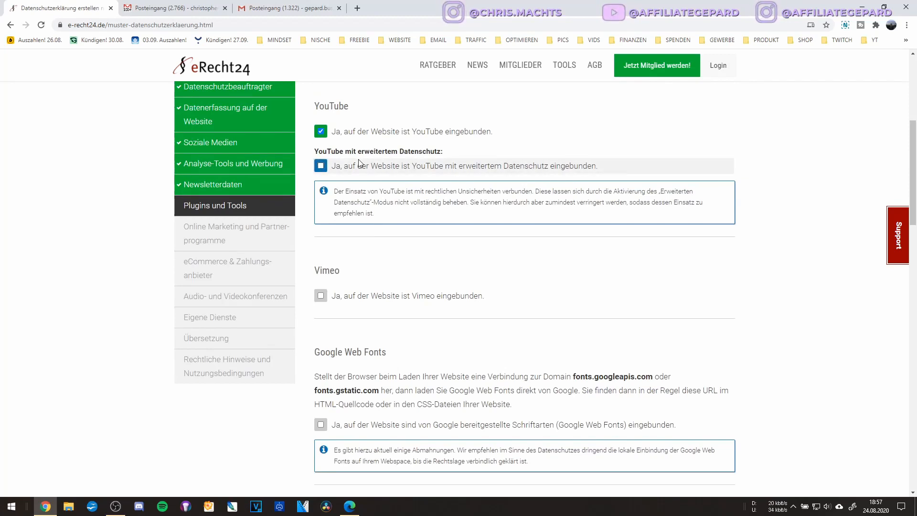
left_click(321, 166)
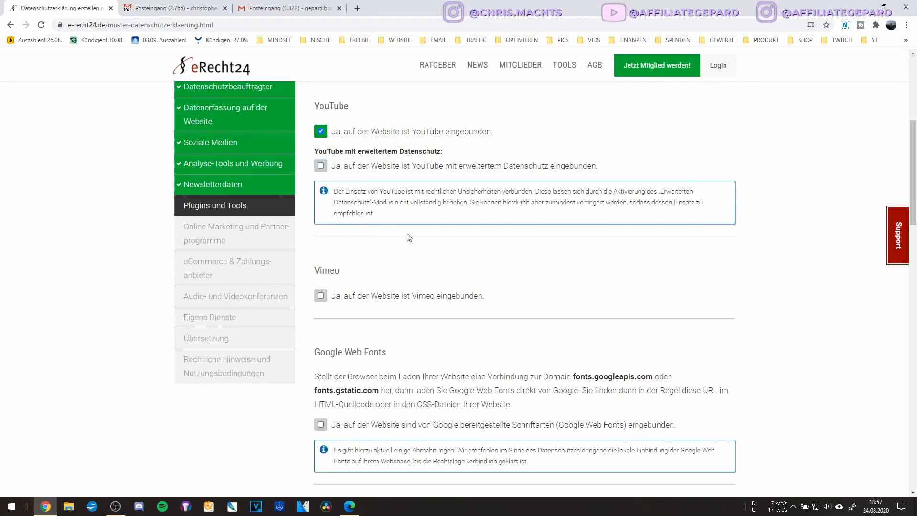
scroll(406, 236, "down", 2)
scroll(406, 237, "up", 2)
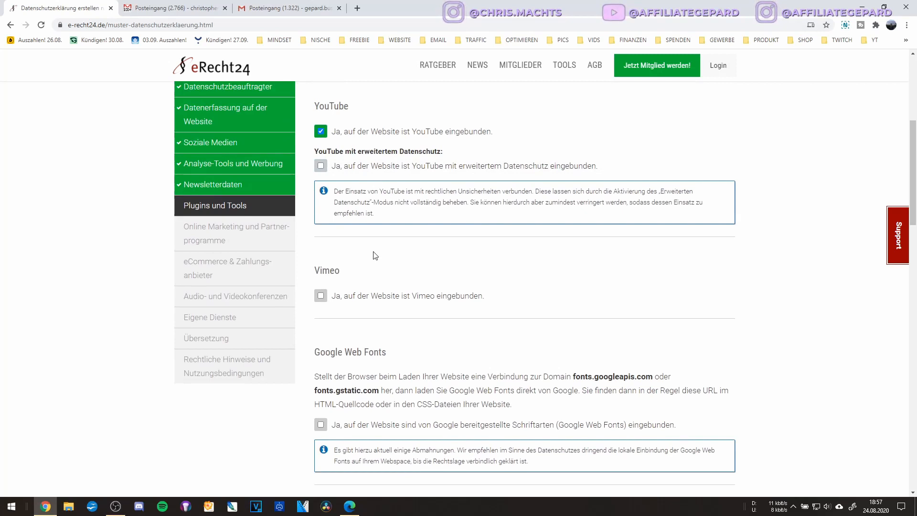
scroll(375, 255, "down", 2)
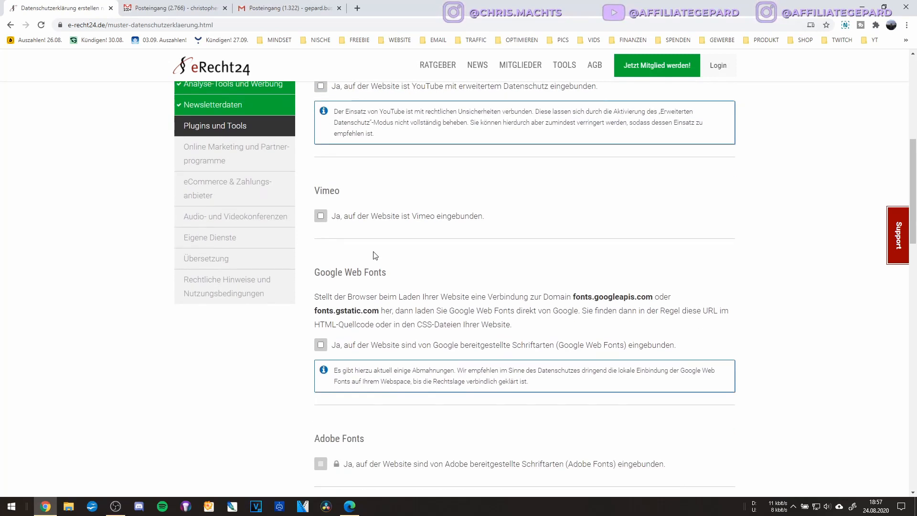
left_click(350, 221)
scroll(388, 258, "down", 2)
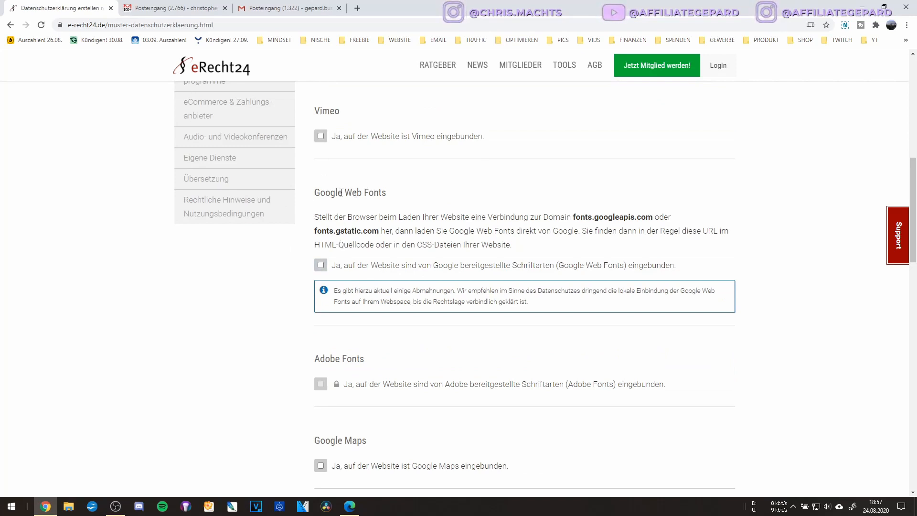
left_click_drag(364, 195, 389, 197)
left_click(382, 253)
left_click_drag(579, 216, 650, 215)
triple_click(357, 227)
double_click(369, 231)
double_click(348, 230)
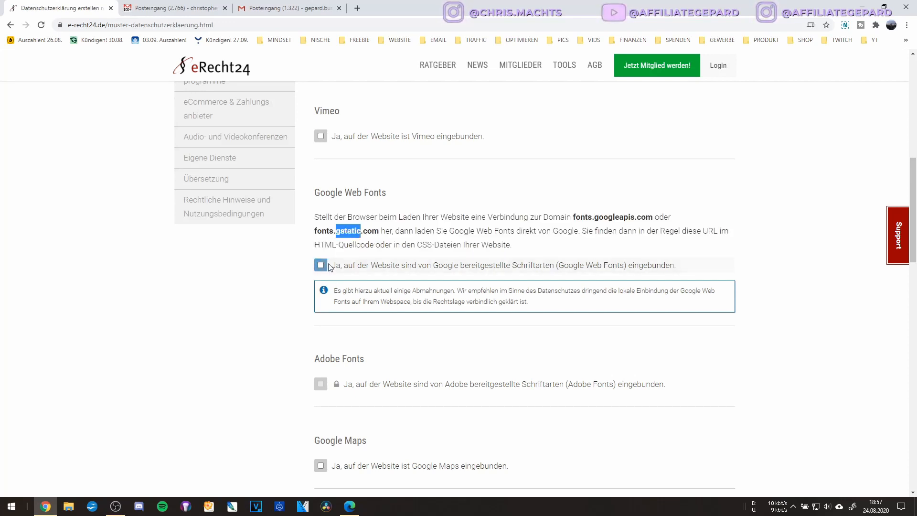
scroll(329, 268, "down", 3)
scroll(334, 266, "down", 3)
scroll(333, 266, "up", 3)
scroll(329, 253, "down", 1)
left_click(321, 227)
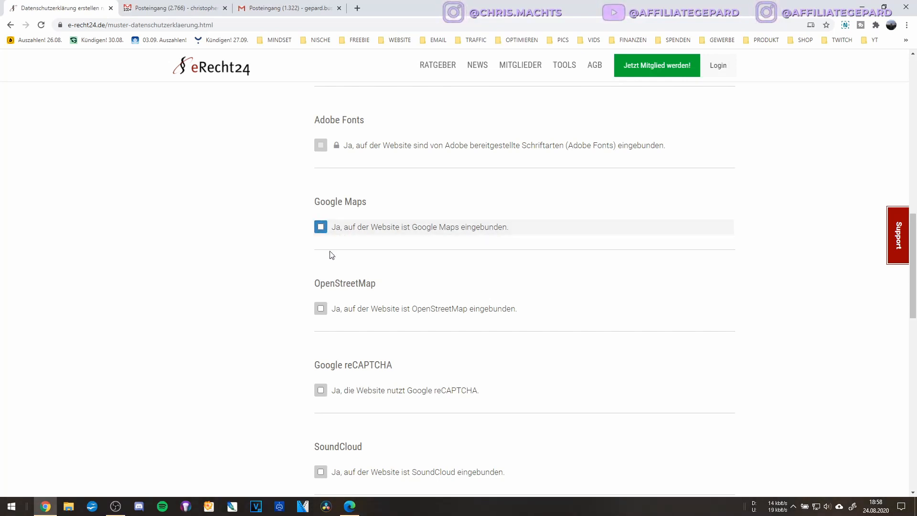
left_click(331, 229)
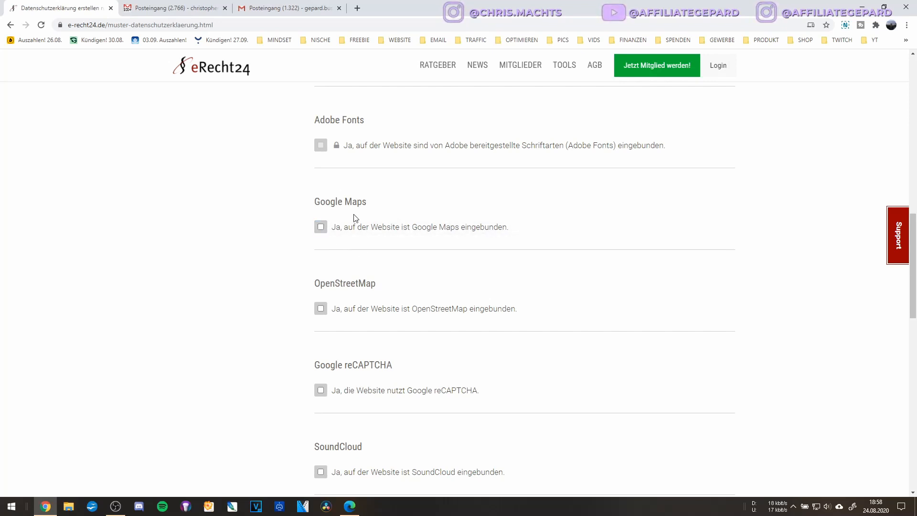
scroll(354, 219, "down", 2)
left_click(320, 230)
scroll(377, 234, "up", 1)
scroll(356, 233, "down", 2)
left_click(323, 231)
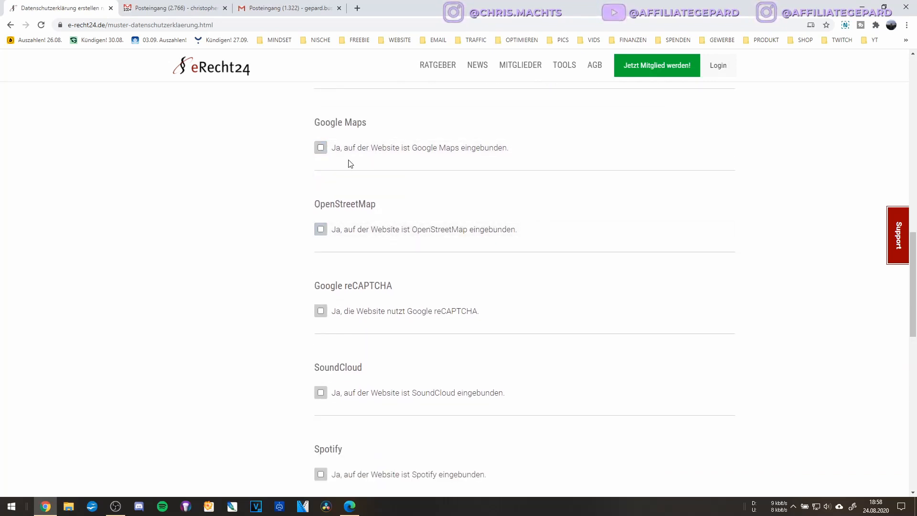
scroll(358, 191, "down", 1)
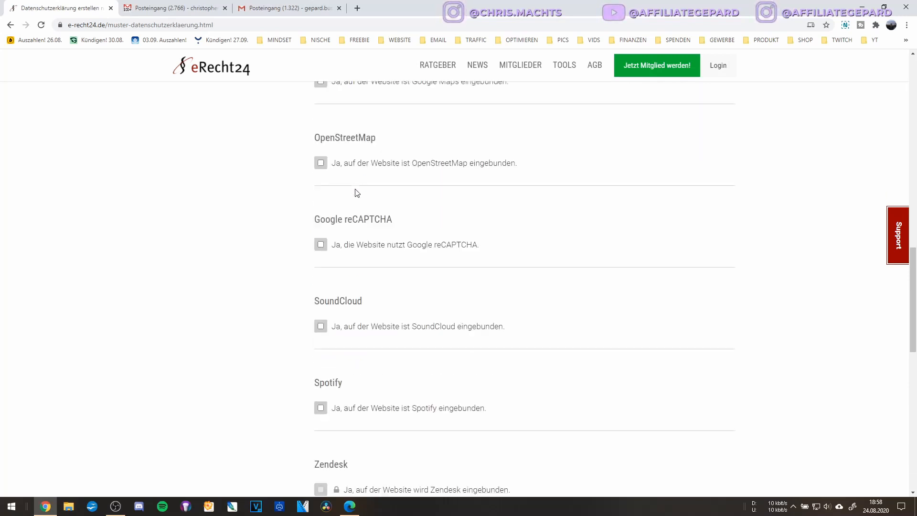
scroll(355, 192, "down", 1)
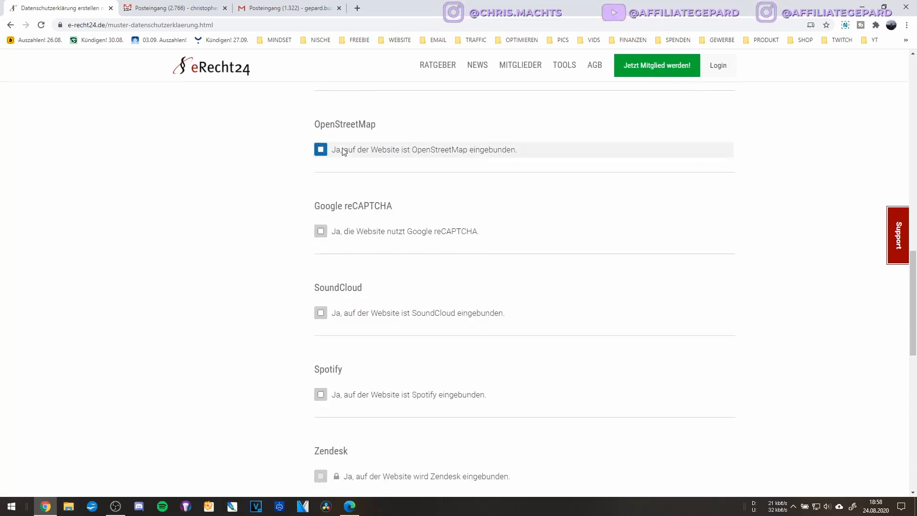
scroll(343, 167, "down", 2)
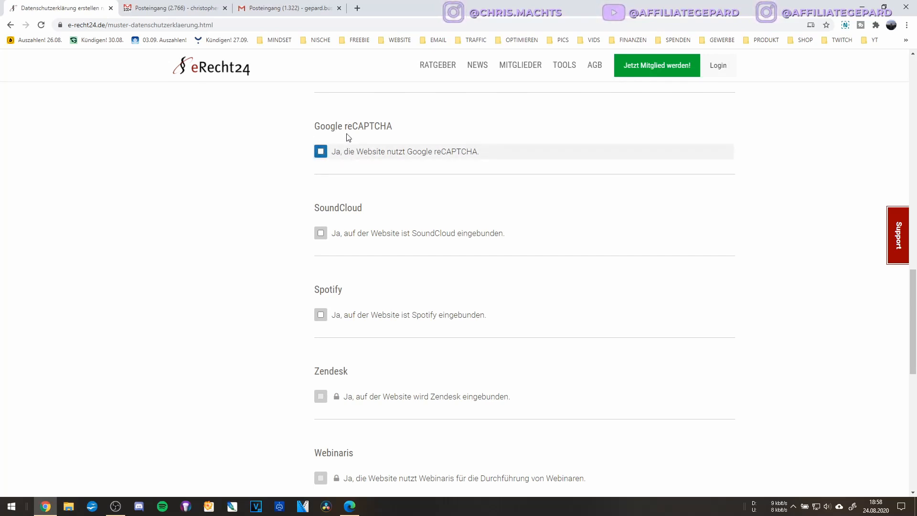
scroll(340, 165, "down", 2)
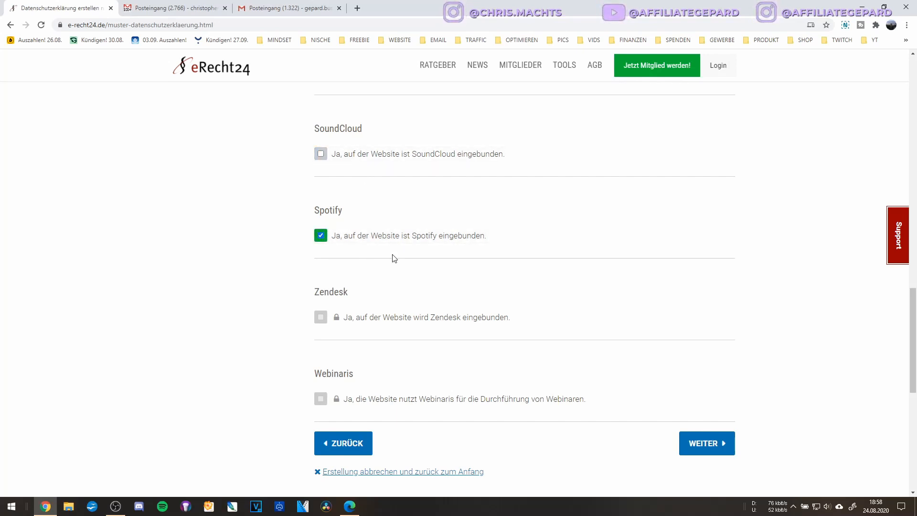
Tick Google reCAPTCHA in the plugins list and continue to Online Marketing und Partnerprogramme.
scroll(387, 216, "down", 2)
scroll(387, 215, "up", 2)
scroll(389, 219, "up", 2)
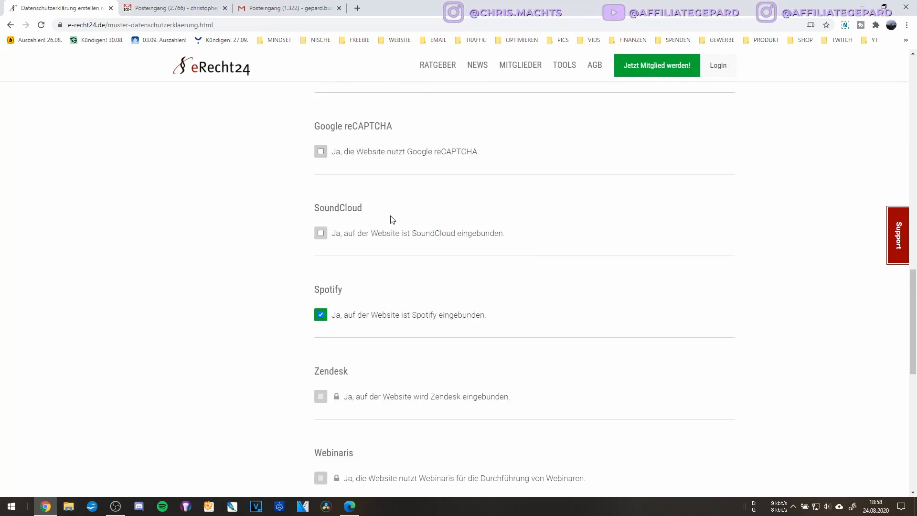
scroll(390, 219, "up", 2)
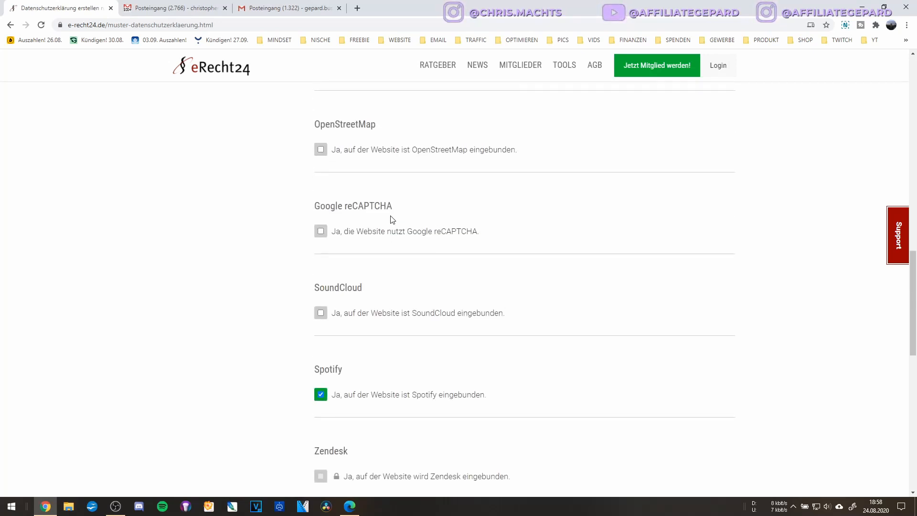
left_click(359, 234)
scroll(368, 280, "up", 4)
scroll(367, 279, "down", 4)
scroll(367, 280, "up", 2)
scroll(367, 279, "down", 8)
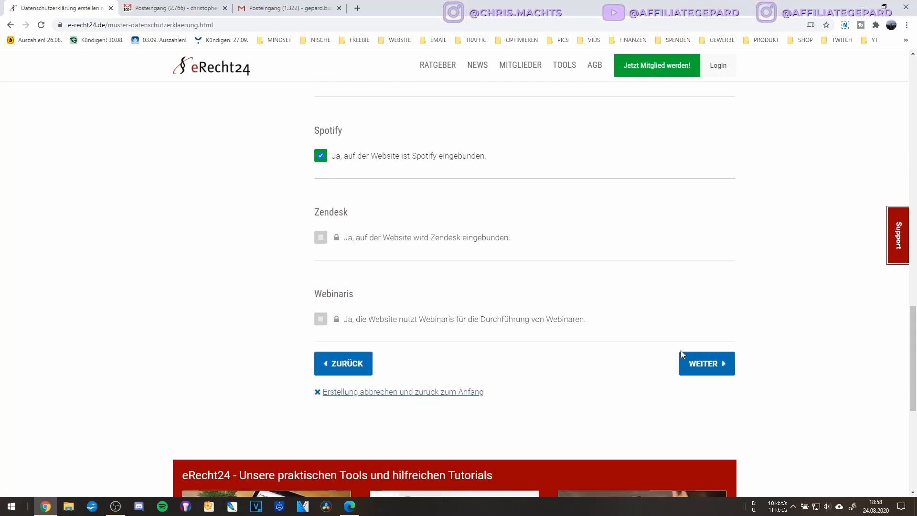
left_click(700, 365)
Leave Amazon Partnerprogramm unticked and continue to the eCommerce & Zahlungsanbieter step.
left_click(406, 292)
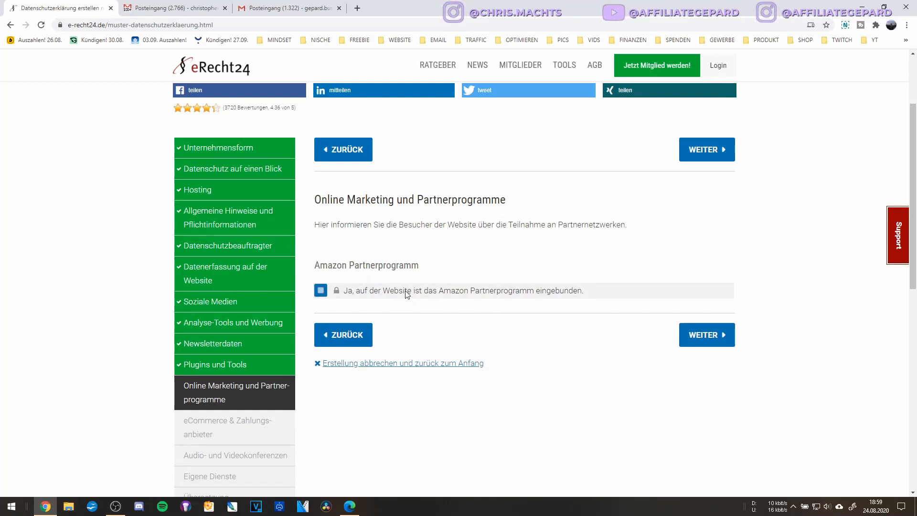
left_click(406, 292)
left_click(548, 294)
left_click(548, 294)
triple_click(492, 225)
double_click(513, 226)
triple_click(513, 225)
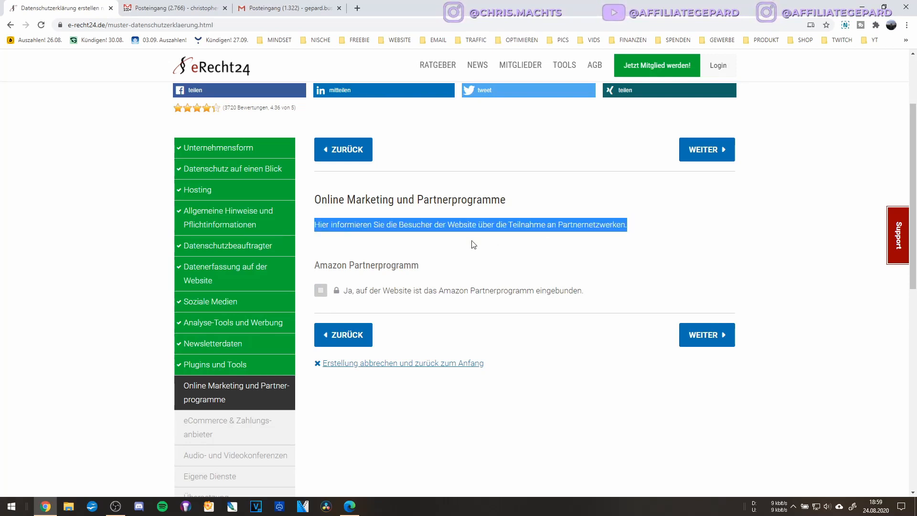
left_click(454, 235)
double_click(457, 233)
left_click(321, 290)
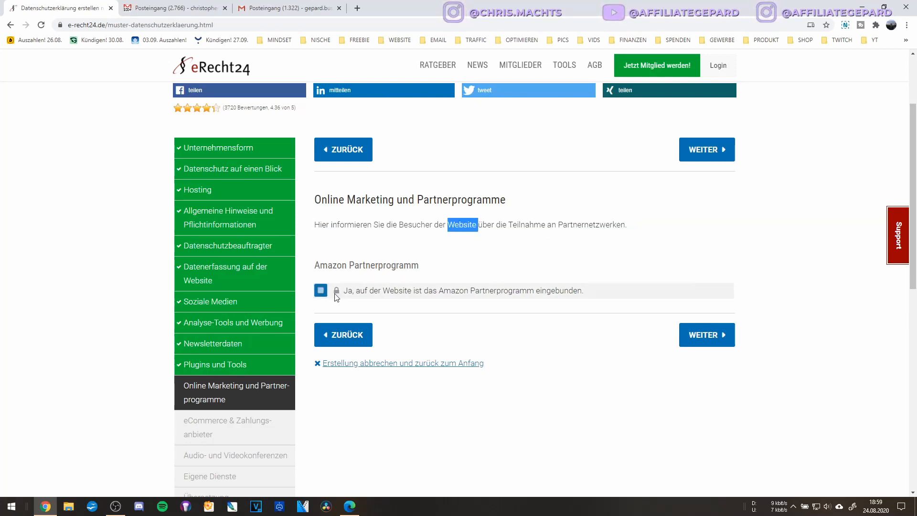
scroll(373, 291, "down", 2)
left_click(709, 254)
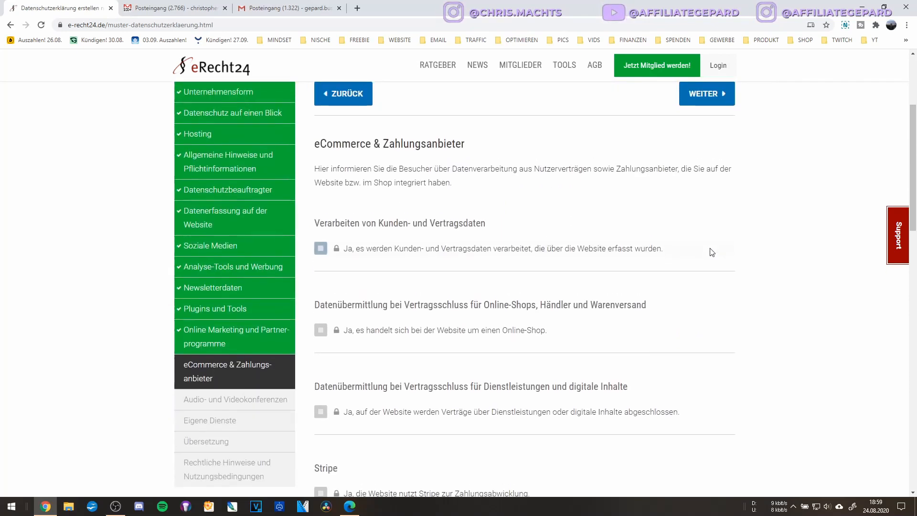
Review the eCommerce & Zahlungsanbieter options and continue to Audio- und Videokonferenzen.
scroll(229, 197, "down", 2)
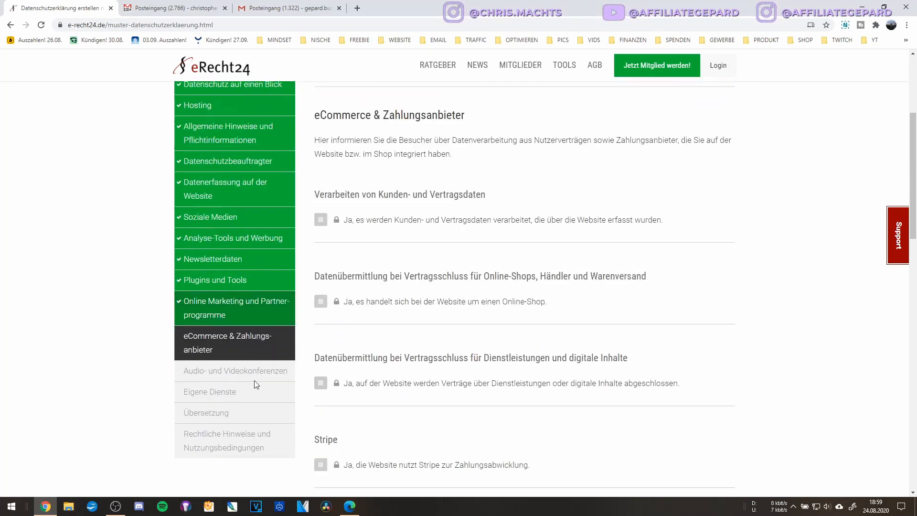
scroll(509, 319, "up", 1)
scroll(510, 320, "down", 1)
scroll(510, 320, "up", 1)
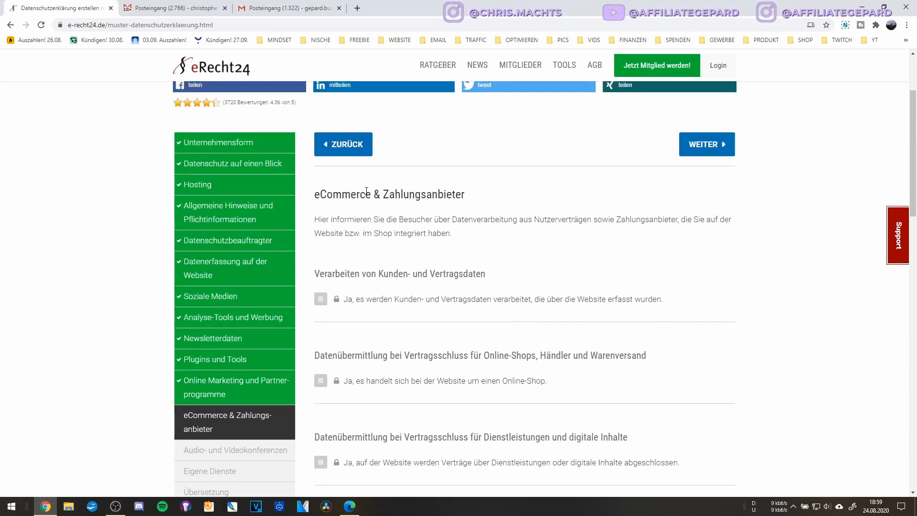
scroll(422, 263, "down", 13)
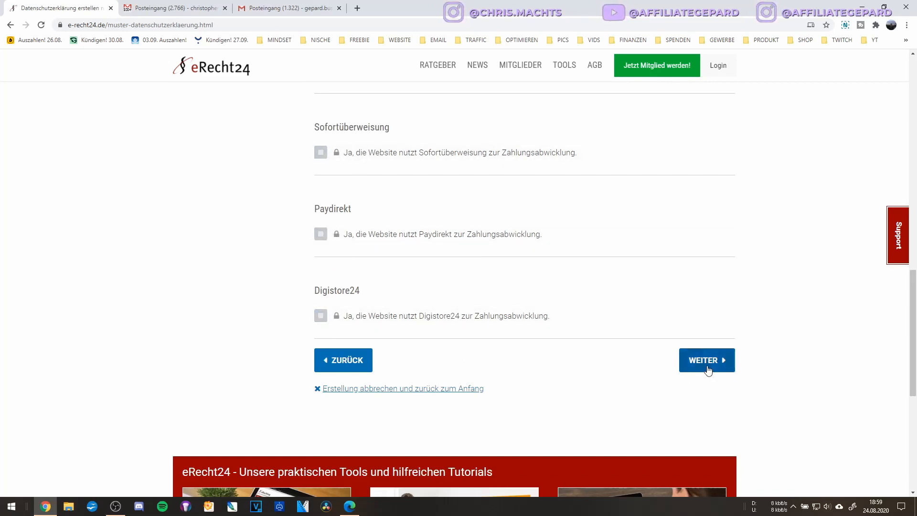
left_click(707, 365)
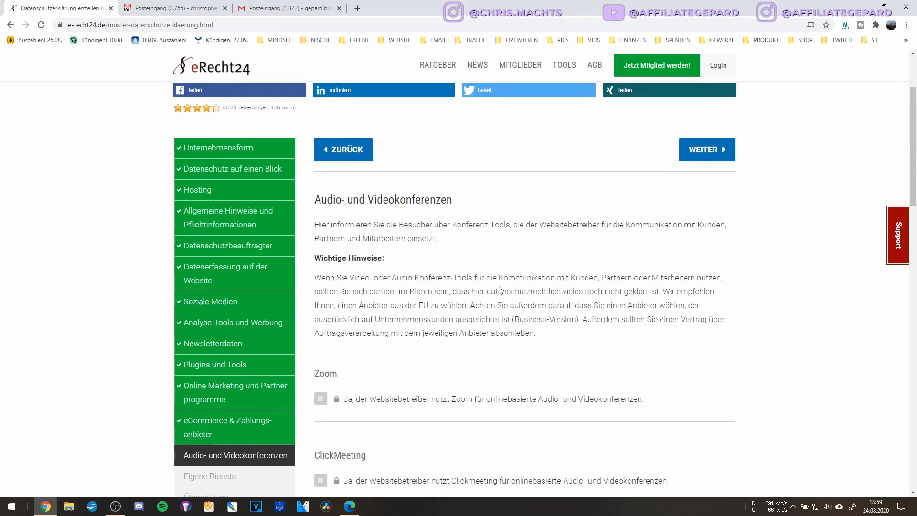
Mark Zoom and Google Meet as conferencing tools and continue to Eigene Dienste.
scroll(401, 223, "down", 2)
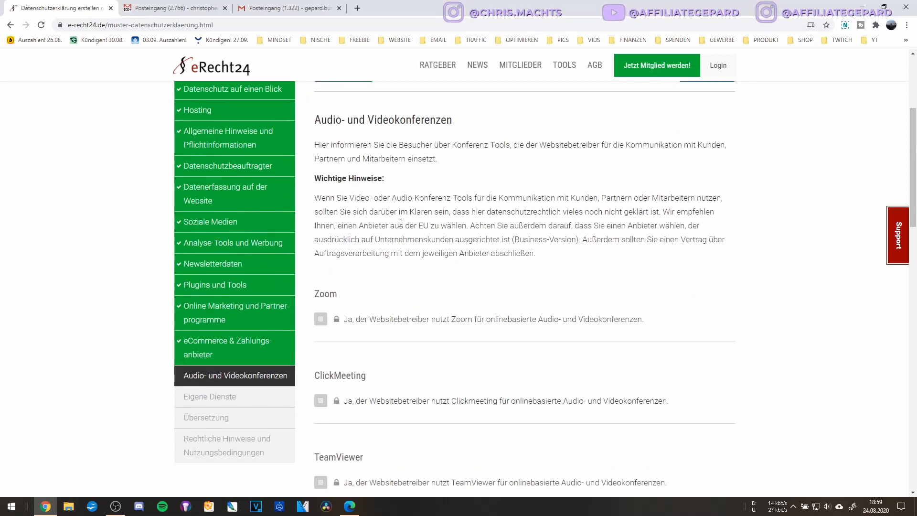
scroll(399, 223, "down", 2)
left_click(381, 243)
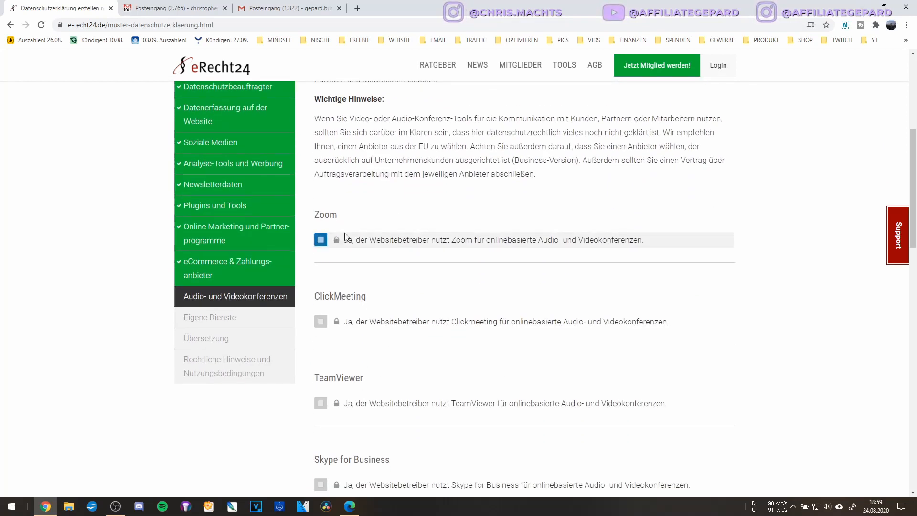
scroll(353, 248, "down", 4)
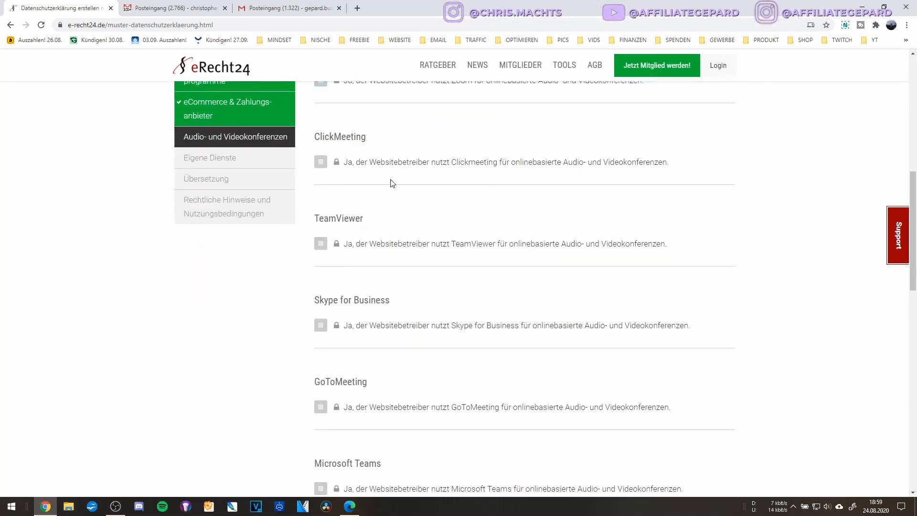
scroll(391, 182, "down", 14)
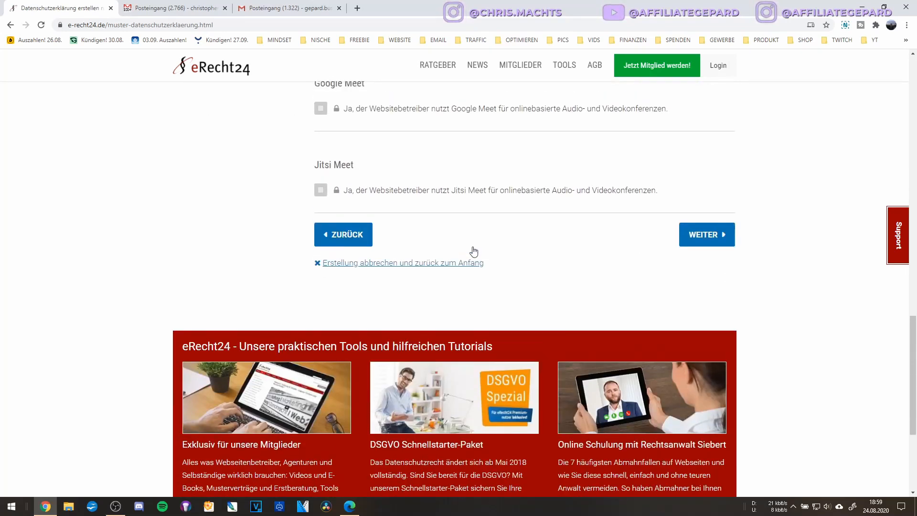
scroll(525, 286, "up", 5)
left_click(651, 344)
scroll(692, 378, "down", 2)
left_click(712, 384)
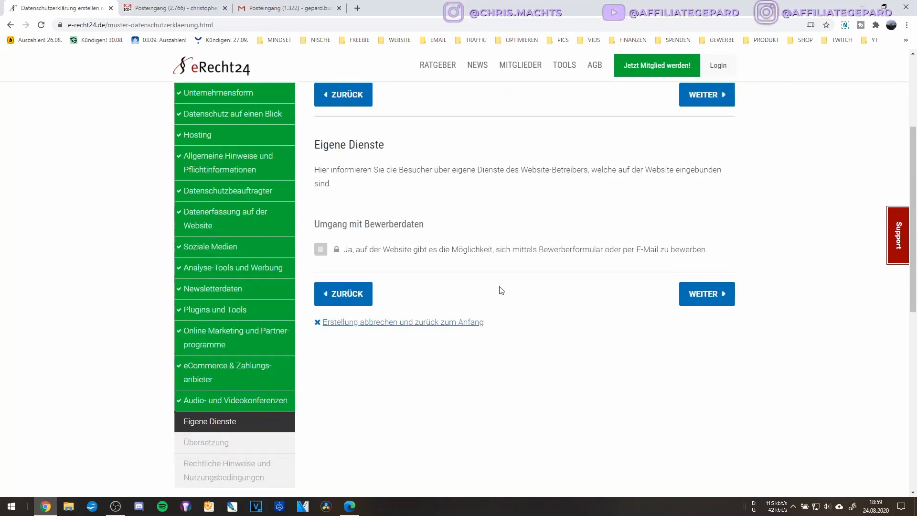
Move past Eigene Dienste and select text in the 'Englische Übersetzung' heading.
scroll(501, 290, "up", 1)
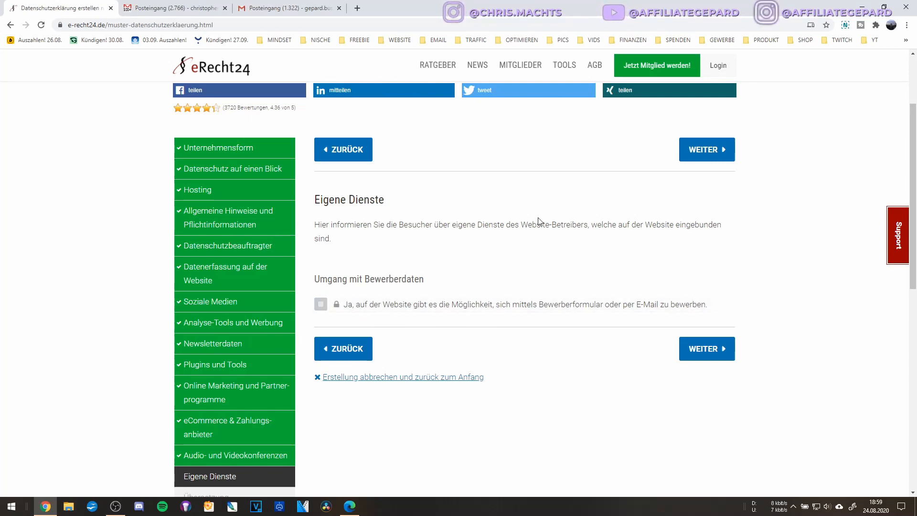
left_click(694, 362)
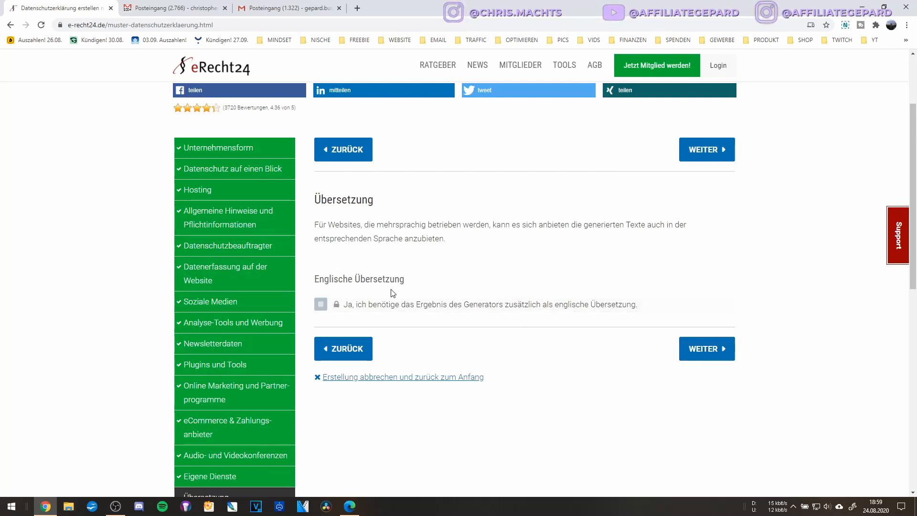
triple_click(356, 280)
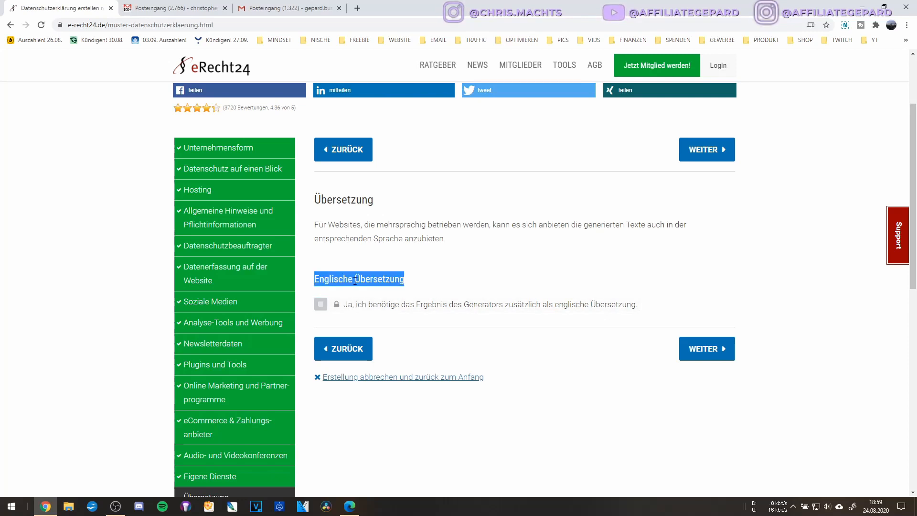
triple_click(345, 280)
double_click(385, 279)
triple_click(385, 279)
double_click(339, 280)
triple_click(389, 279)
Finish on the Übersetzung step and continue to Rechtliche Hinweise und Nutzungsbedingungen.
left_click(431, 283)
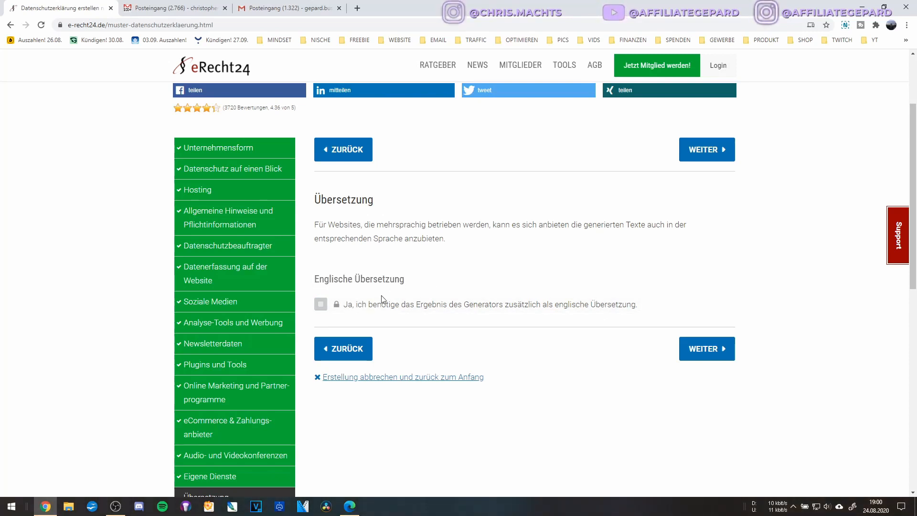
triple_click(364, 276)
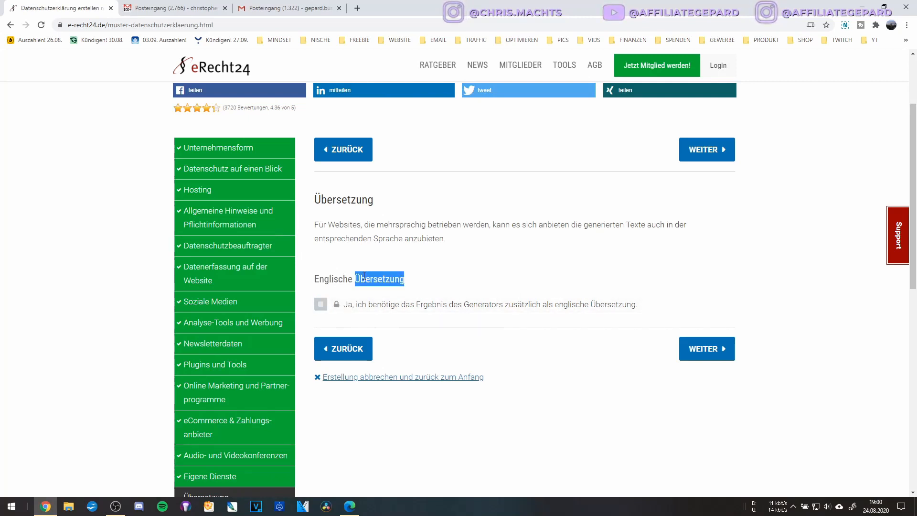
double_click(372, 276)
triple_click(373, 276)
left_click(435, 282)
triple_click(391, 281)
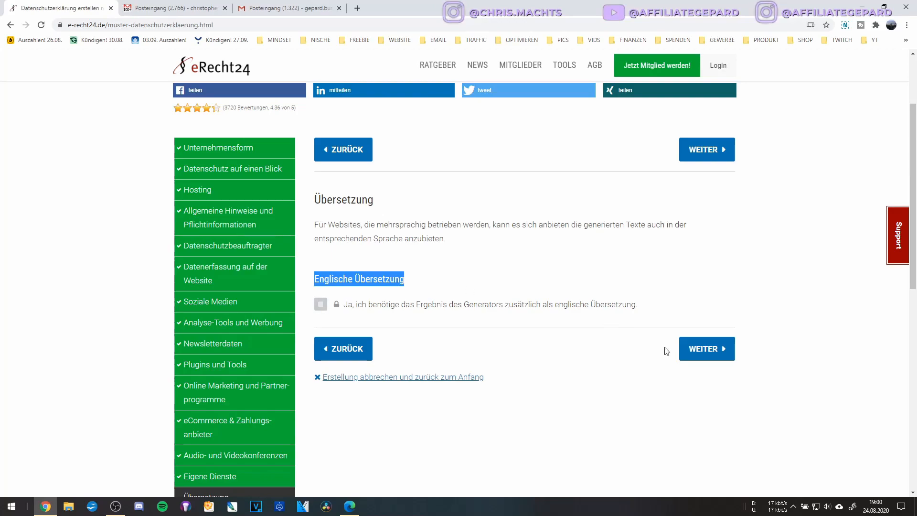
left_click(706, 348)
scroll(538, 311, "down", 3)
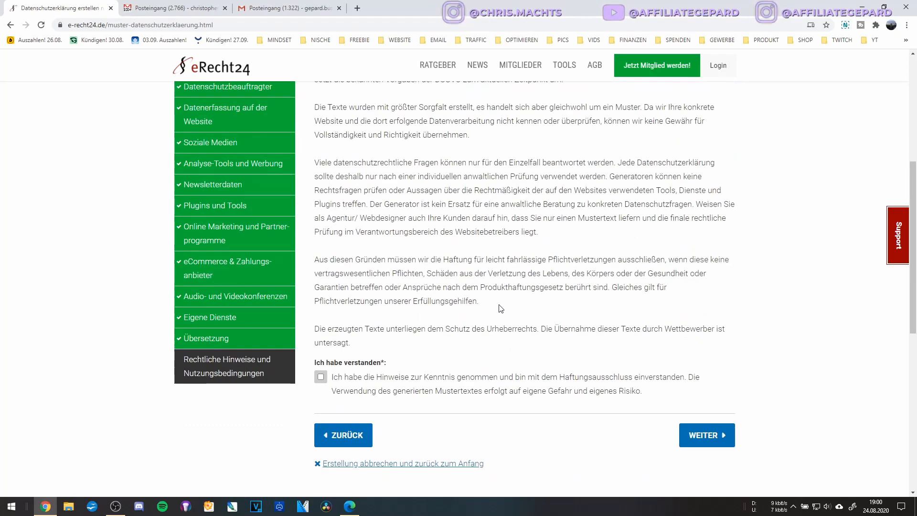
Confirm 'Ich habe verstanden' for the legal notes and finish the questionnaire.
scroll(498, 308, "down", 7)
scroll(499, 308, "up", 2)
left_click(319, 329)
scroll(350, 329, "up", 3)
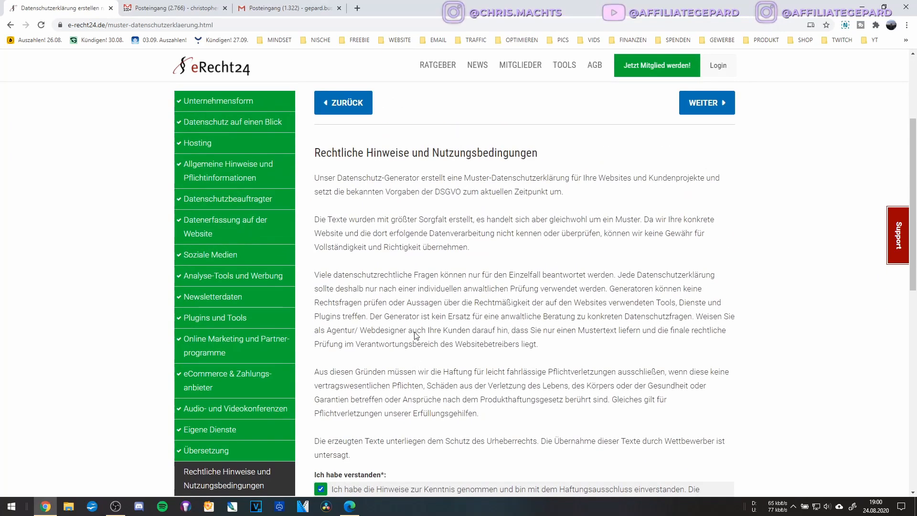
scroll(411, 230, "down", 2)
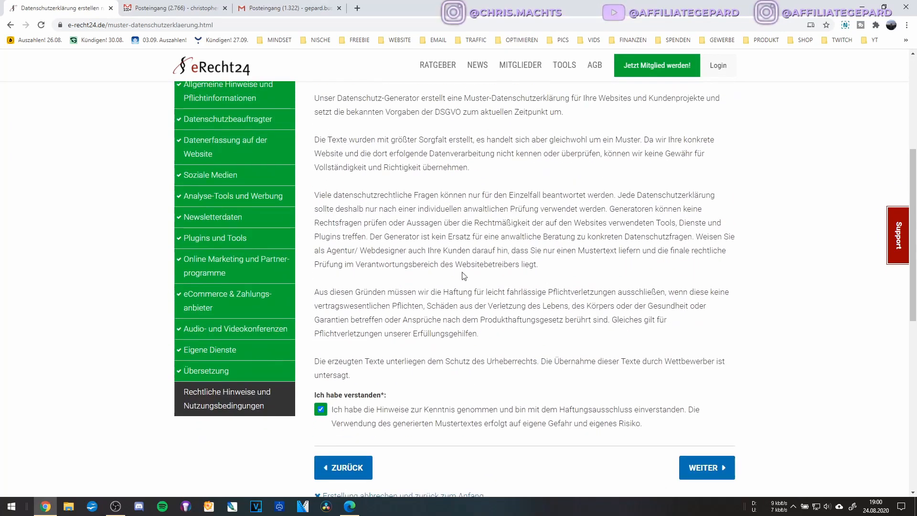
scroll(373, 250, "down", 4)
left_click(698, 309)
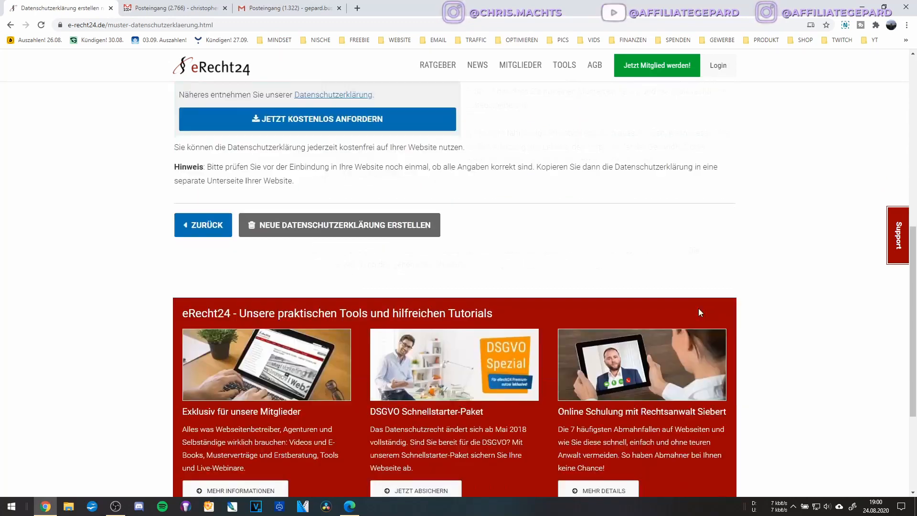
Enter the e-mail address and request the free privacy policy with JETZT KOSTENLOS ANFORDERN.
left_click(329, 278)
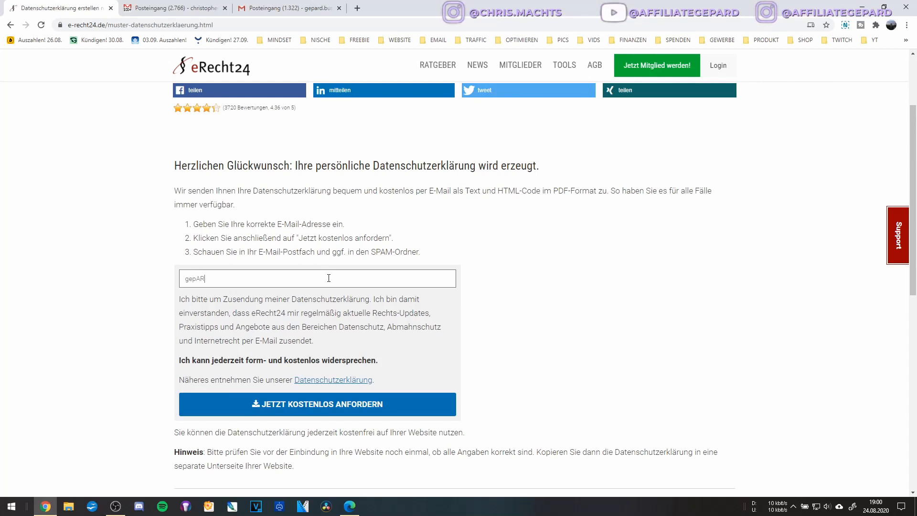
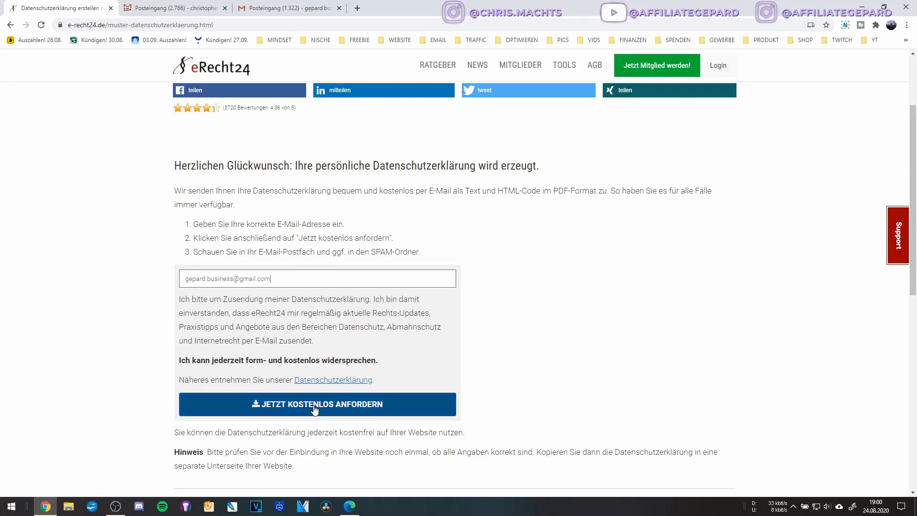
scroll(312, 405, "down", 3)
scroll(304, 266, "up", 2)
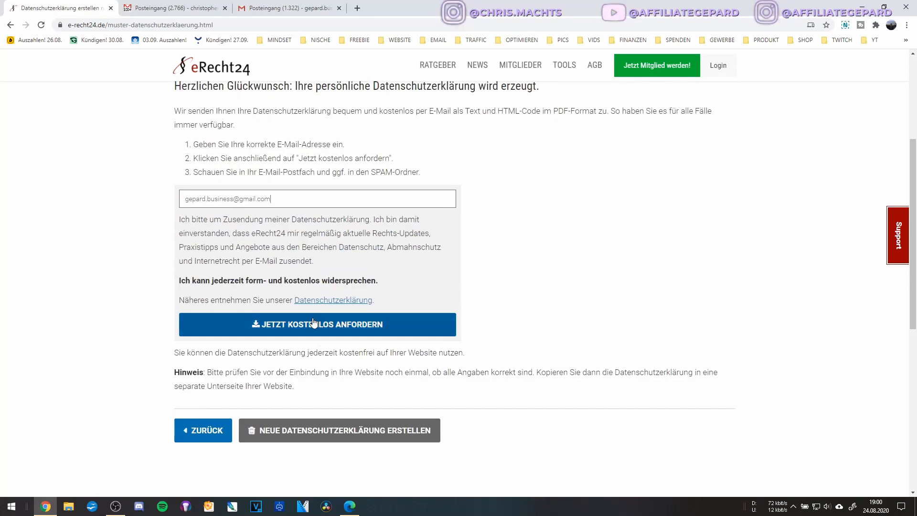
left_click(297, 327)
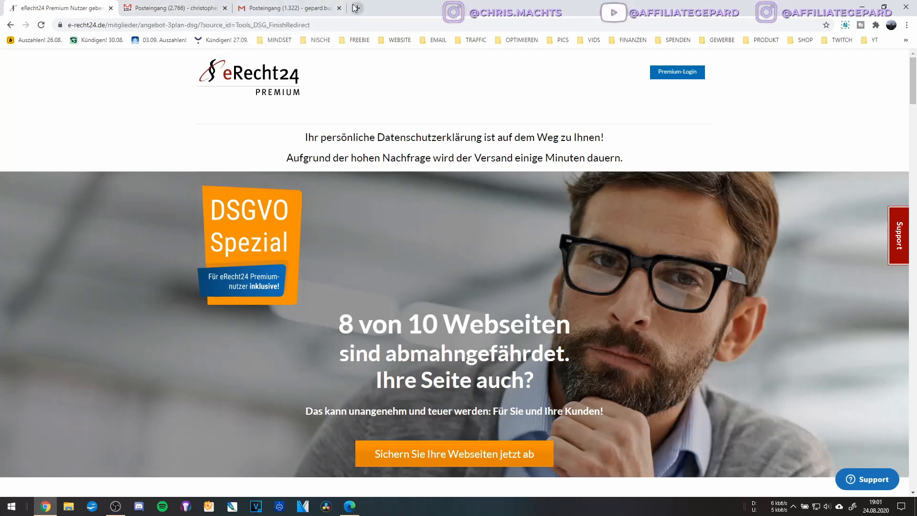
Leave the eRecht24 confirmation page and switch to the first Gmail inbox tab.
scroll(454, 272, "down", 3)
scroll(454, 272, "up", 3)
left_click(163, 7)
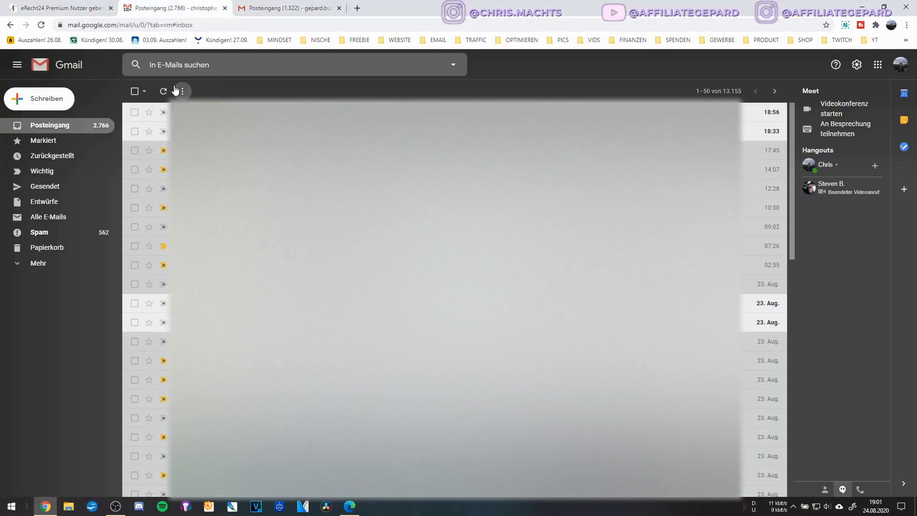
In the second Gmail mailbox, view the eRecht24 Impressum e-mail and check the Spam folder.
left_click(330, 6)
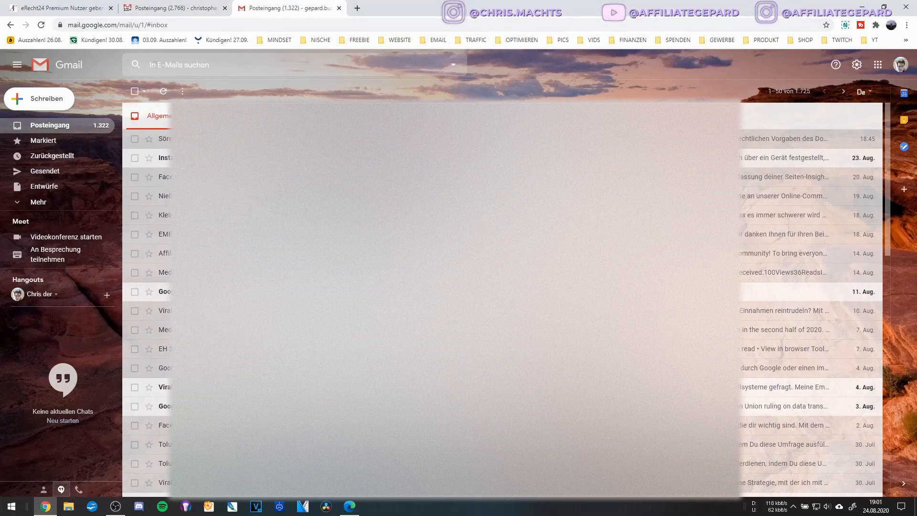
left_click(816, 139)
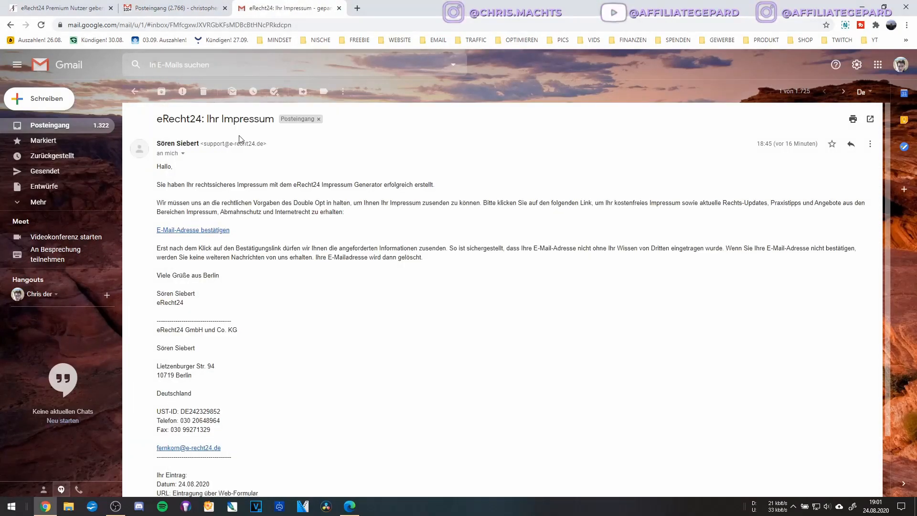
left_click(135, 91)
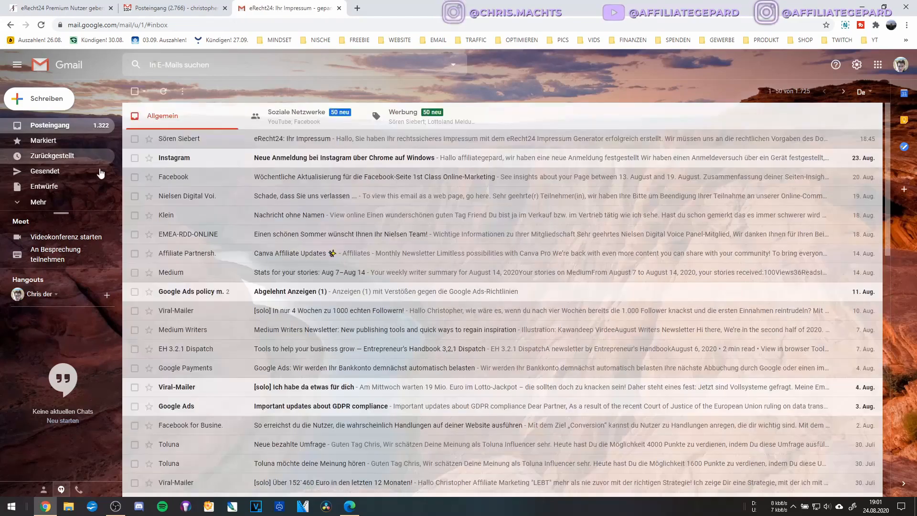
left_click(36, 202)
scroll(56, 249, "down", 3)
left_click(57, 213)
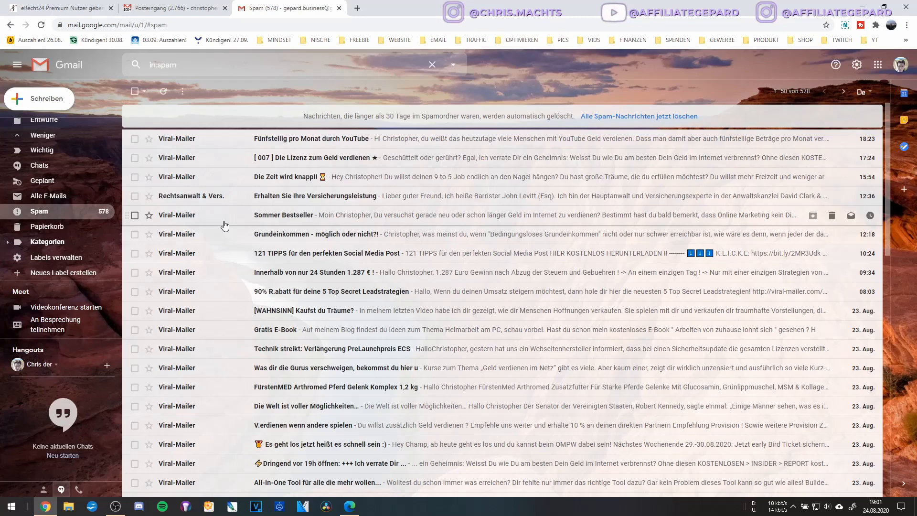
scroll(76, 162, "up", 2)
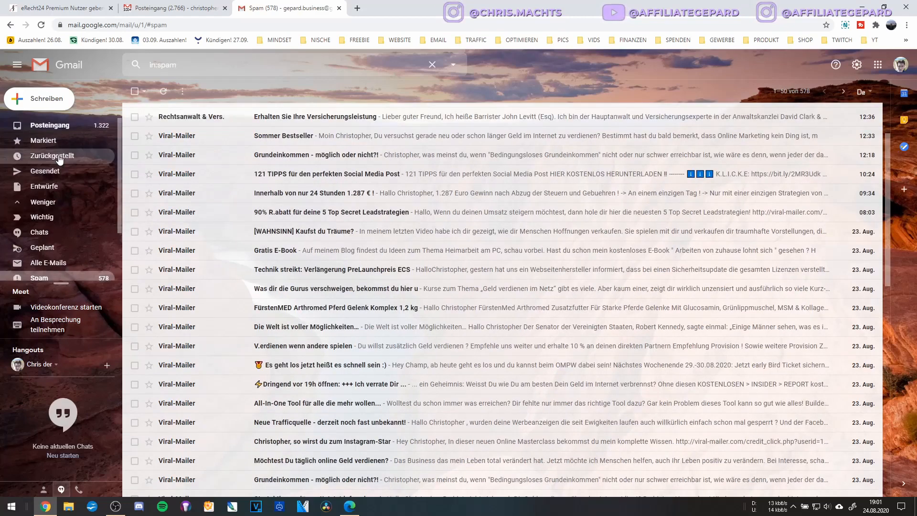
left_click(59, 128)
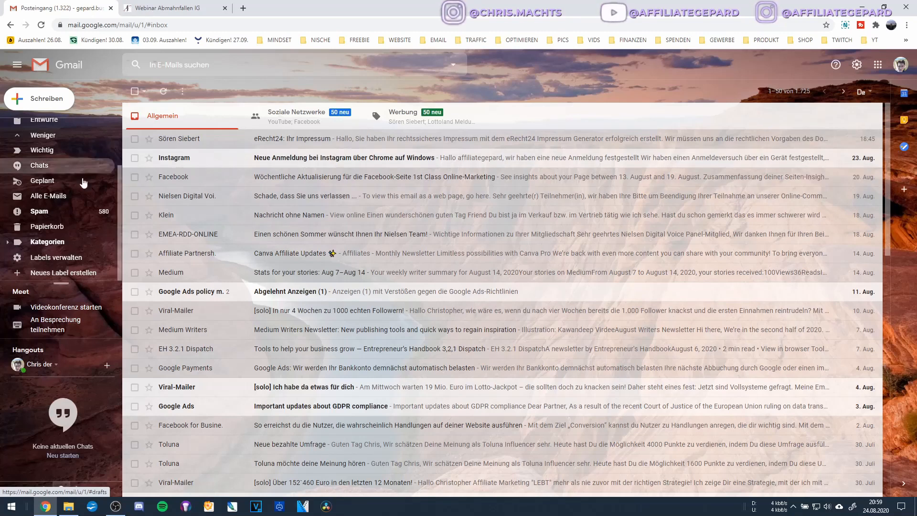
Search the mailbox for the eRecht24 e-mails.
scroll(84, 222, "up", 2)
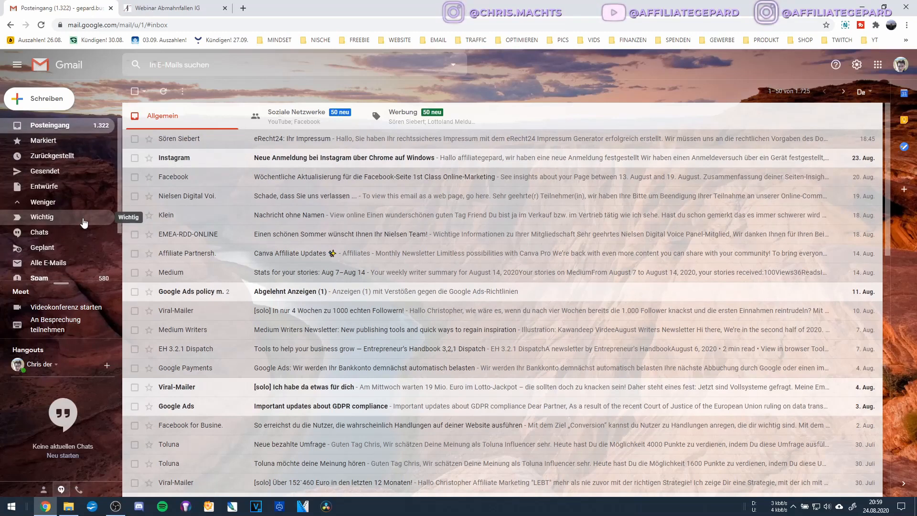
scroll(76, 220, "down", 1)
scroll(77, 220, "up", 1)
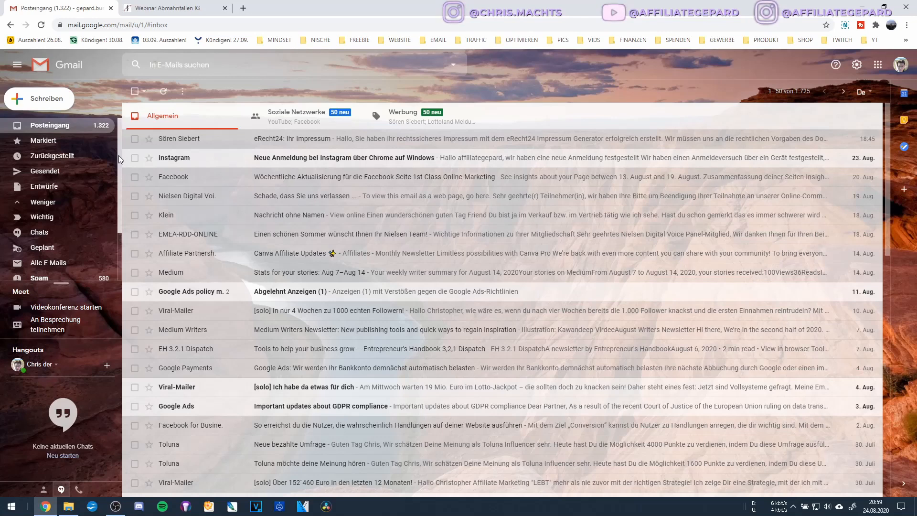
left_click(229, 65)
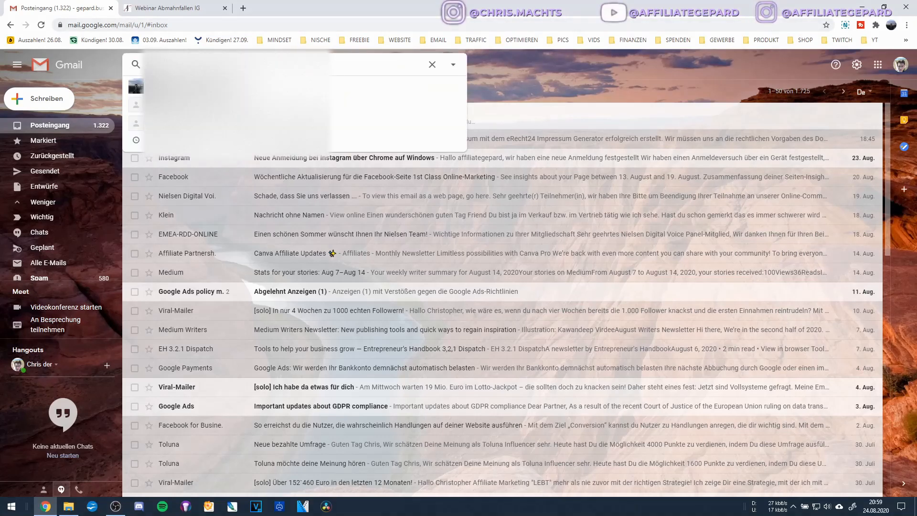
type("e")
key("Return")
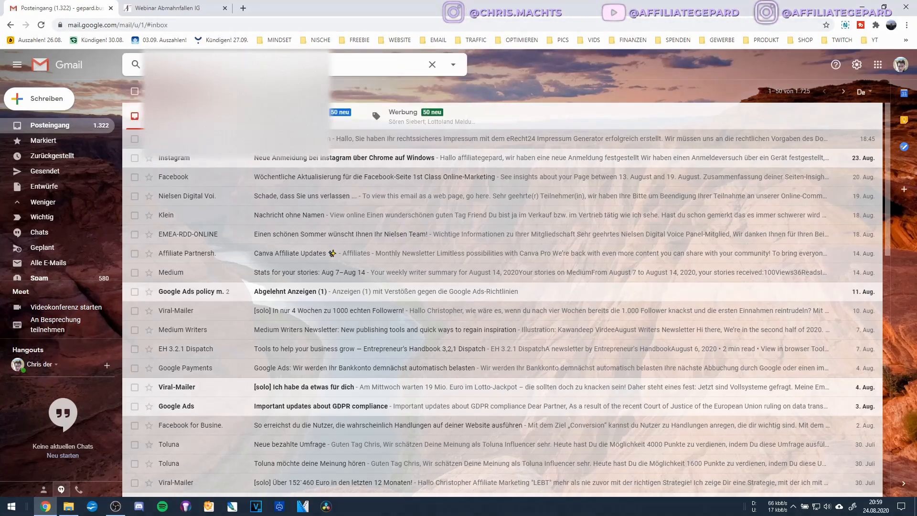
type("recht")
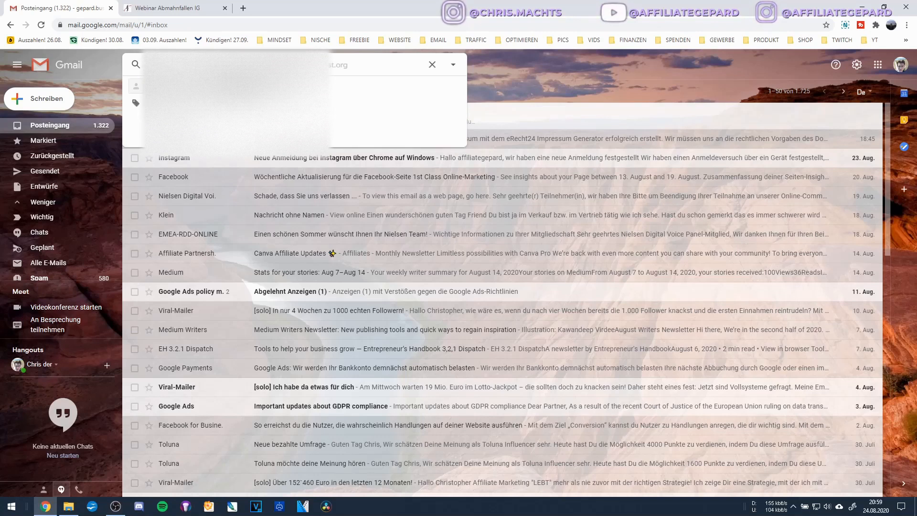
key("Return")
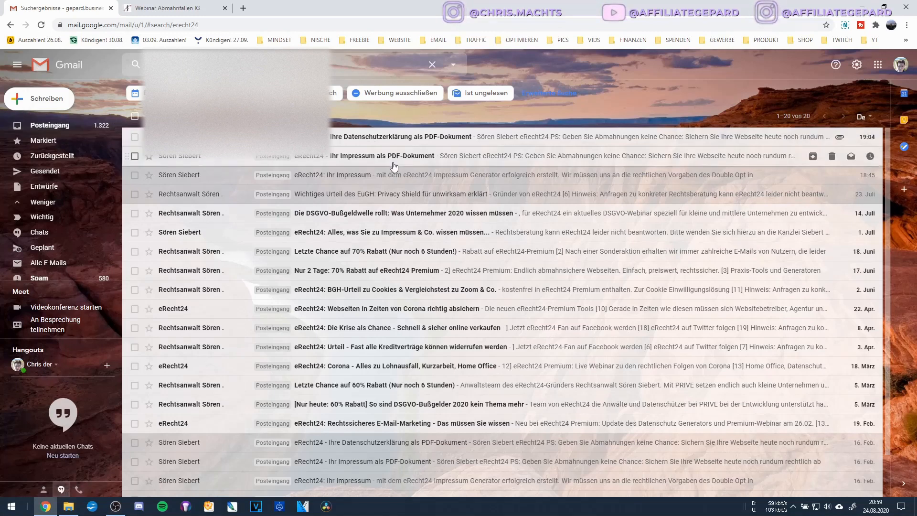
Recheck the inbox and Spam folder for the new eRecht24 messages.
left_click(56, 127)
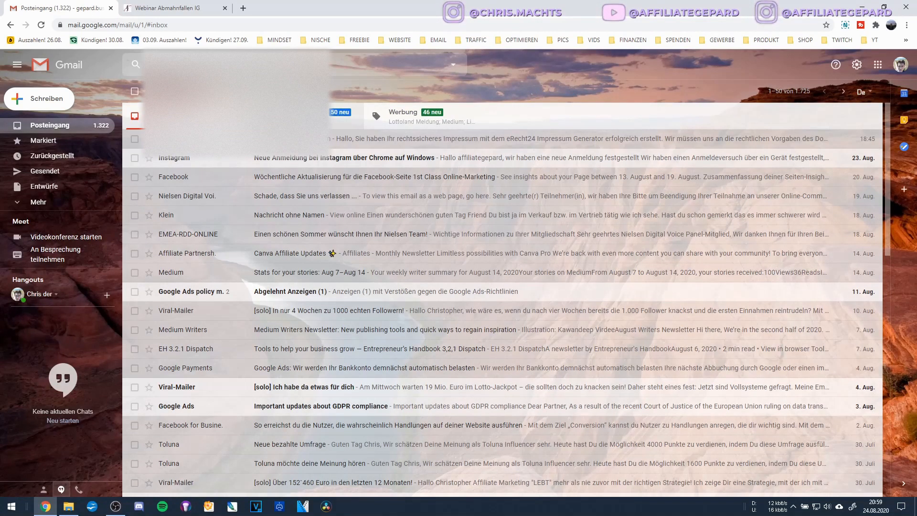
left_click(47, 203)
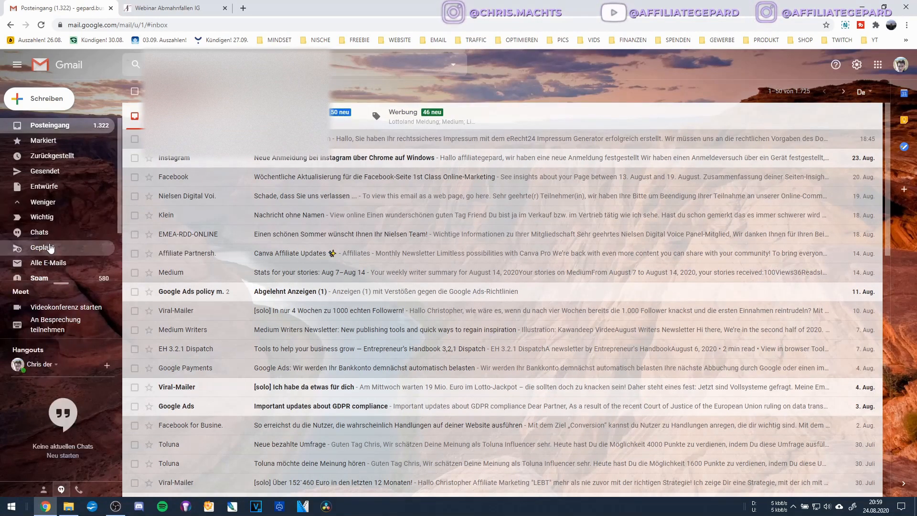
scroll(50, 229, "down", 2)
left_click(50, 211)
scroll(47, 158, "up", 3)
left_click(46, 128)
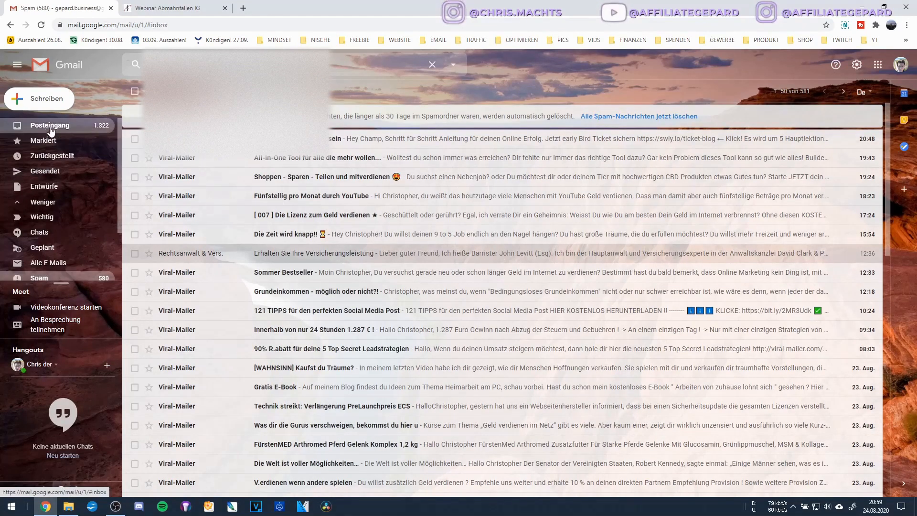
Search for 'erecht24' to list all eRecht24 e-mails, including the privacy-policy PDF.
left_click(223, 64)
type("erecht24")
key("Return")
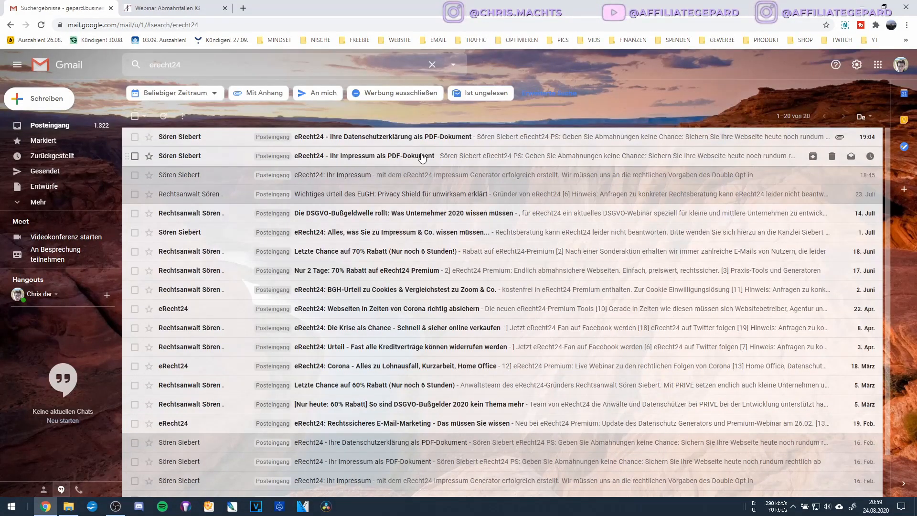
left_click(193, 63)
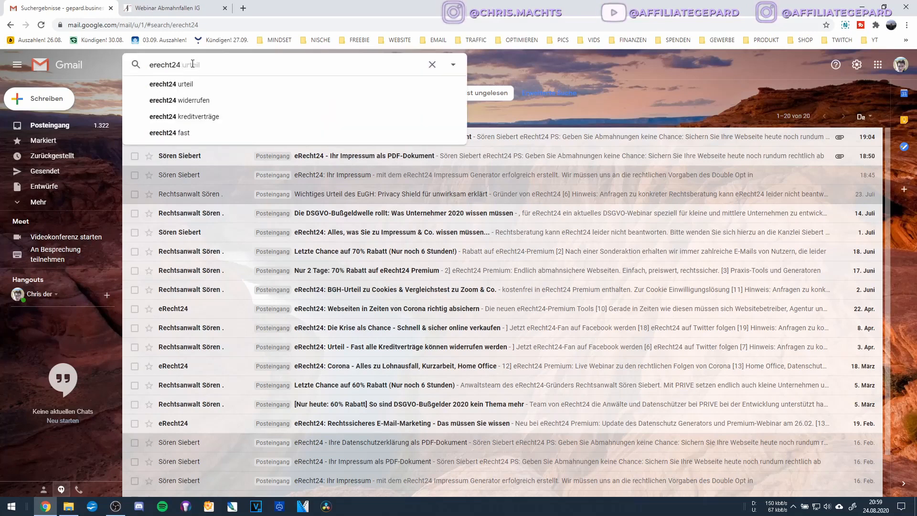
double_click(162, 66)
left_click(195, 65)
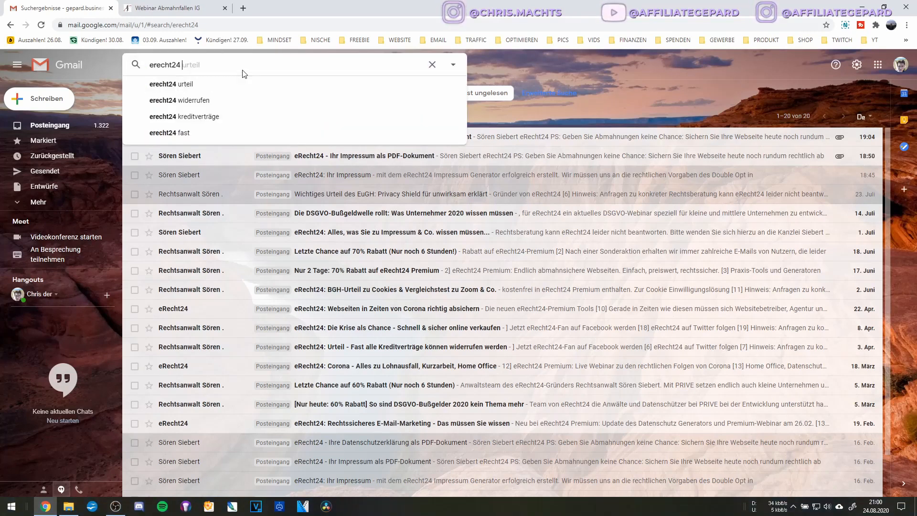
key("Escape")
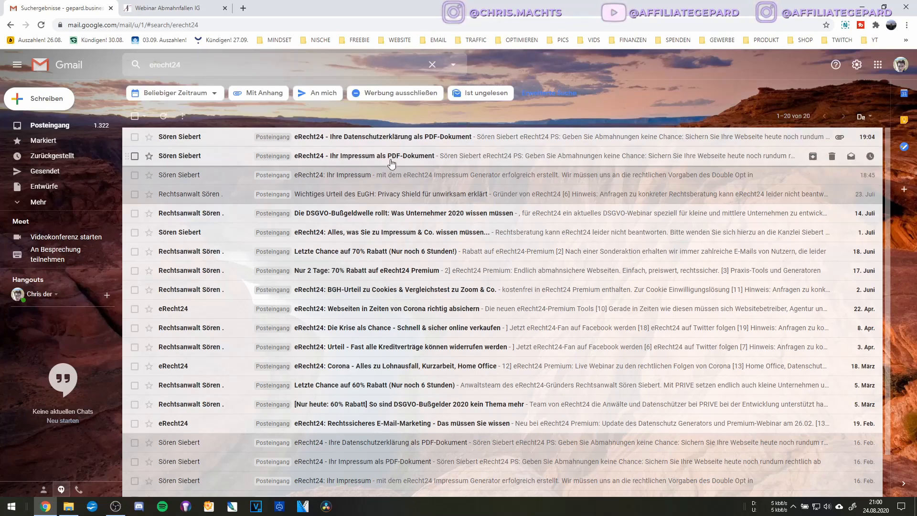
Save impressum.pdf from the 'Ihr Impressum als PDF-Dokument' e-mail to the Desktop.
left_click(367, 160)
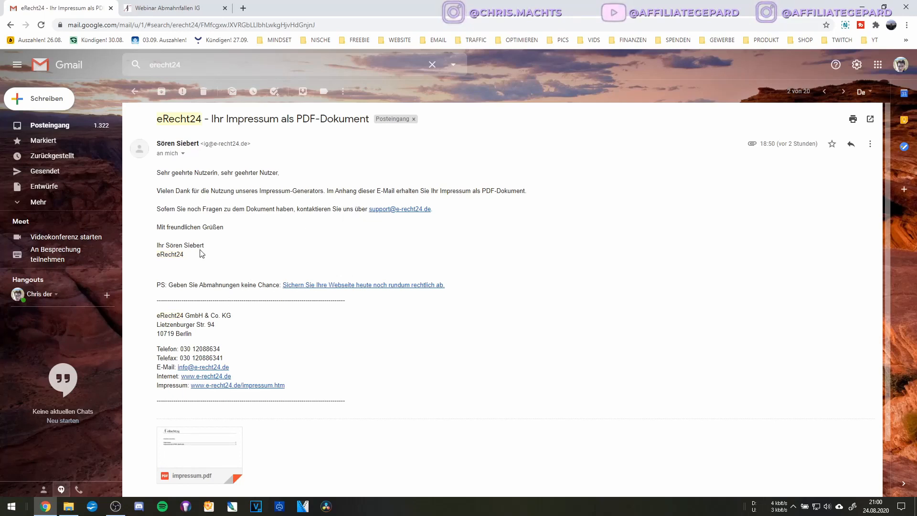
scroll(291, 347, "down", 2)
mouse_move(180, 406)
left_click(179, 405)
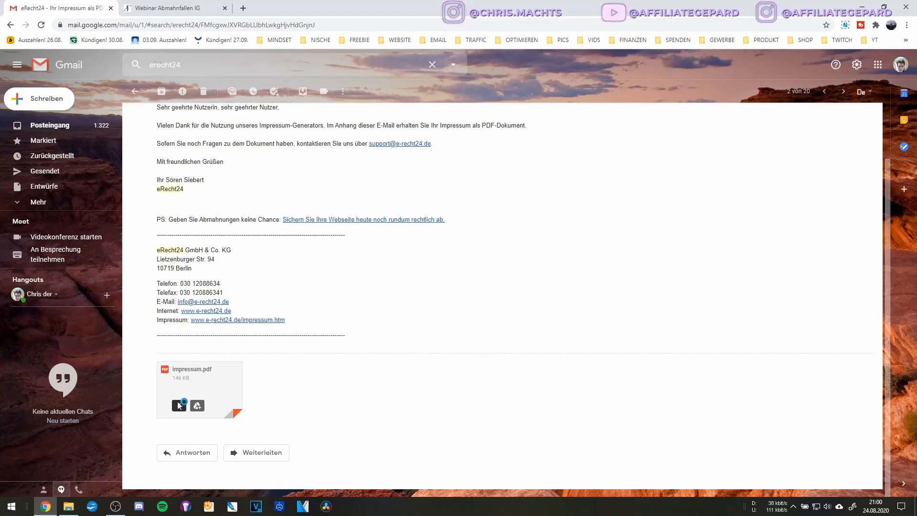
left_click(40, 55)
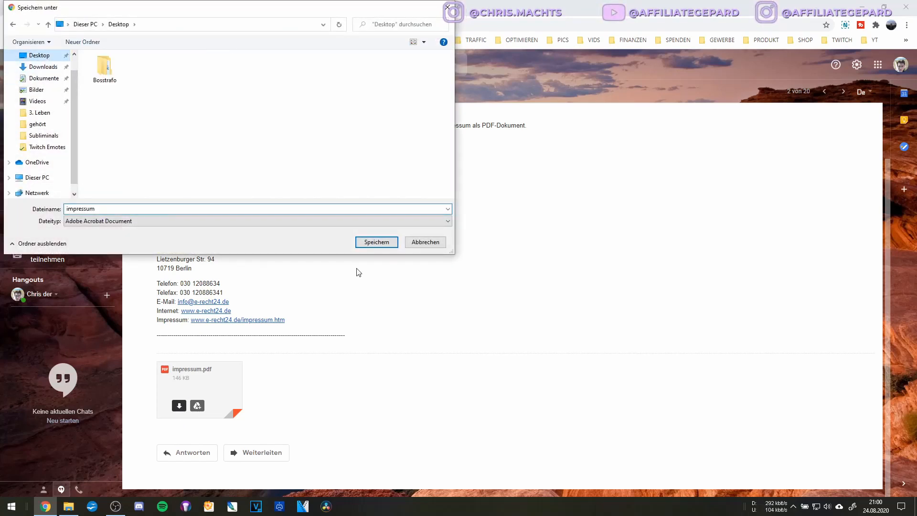
left_click(369, 246)
Save datenschutzerklaerung.pdf from the privacy-policy e-mail to the Desktop.
left_click(138, 90)
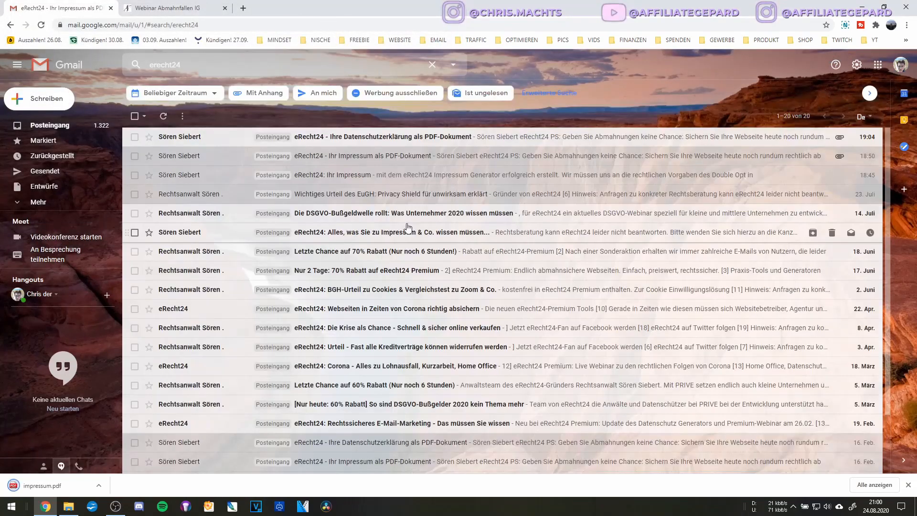
left_click(367, 140)
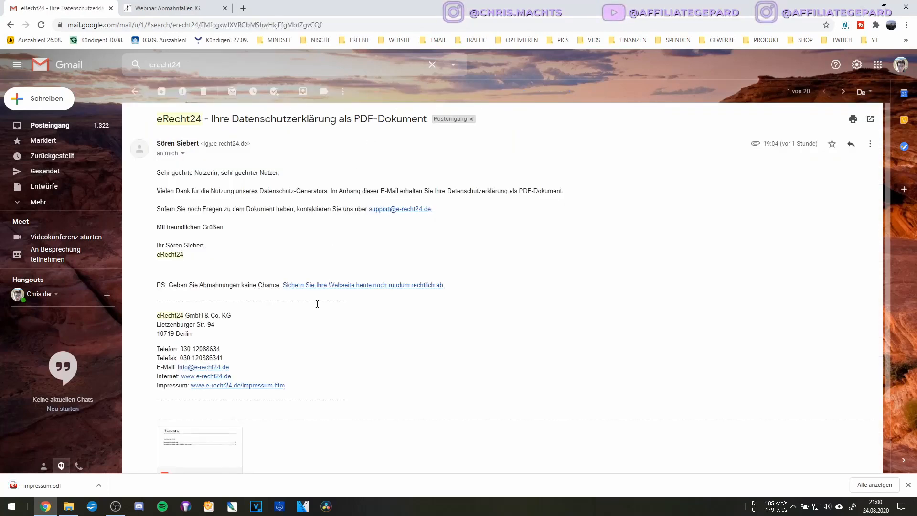
scroll(195, 383, "down", 2)
left_click(179, 382)
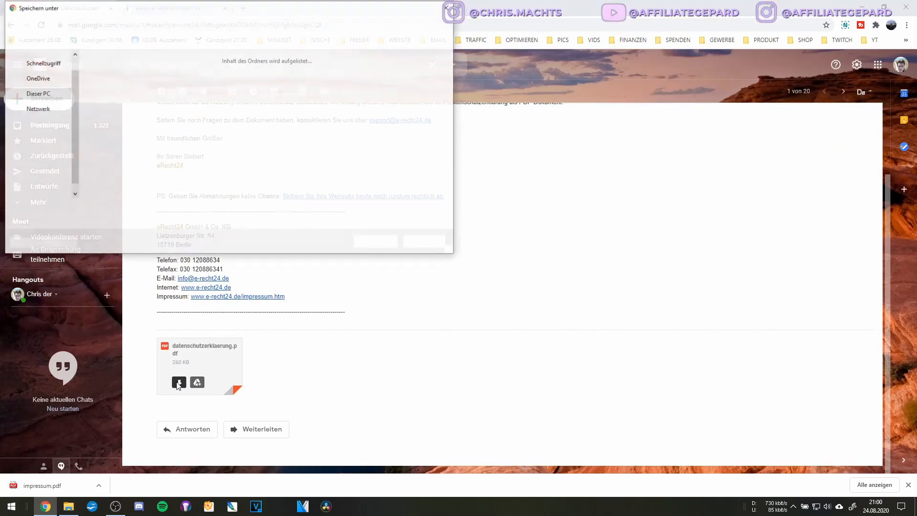
left_click(374, 243)
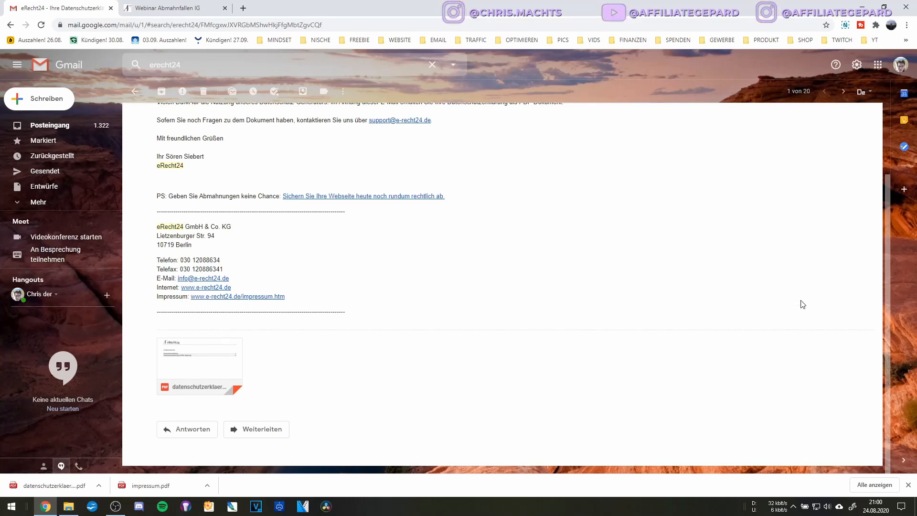
Open impressum.pdf from the Desktop in Microsoft Edge.
left_click(901, 6)
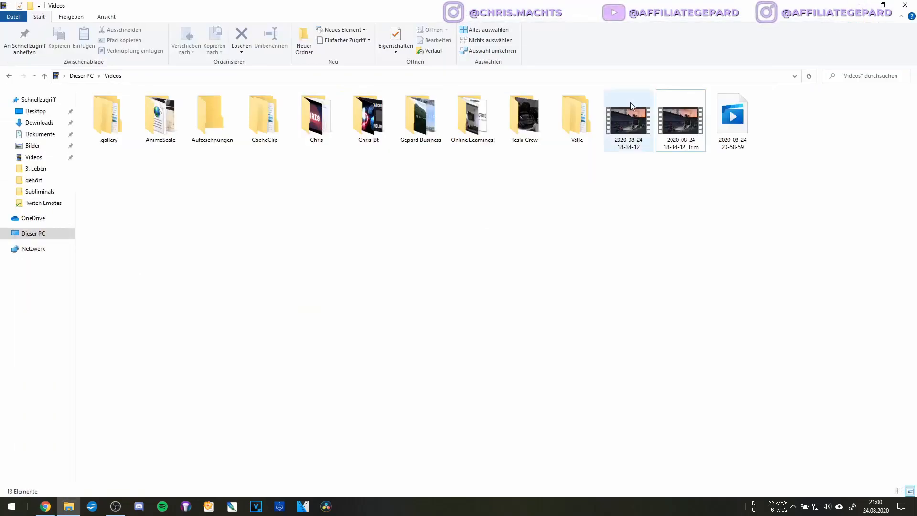
left_click(895, 6)
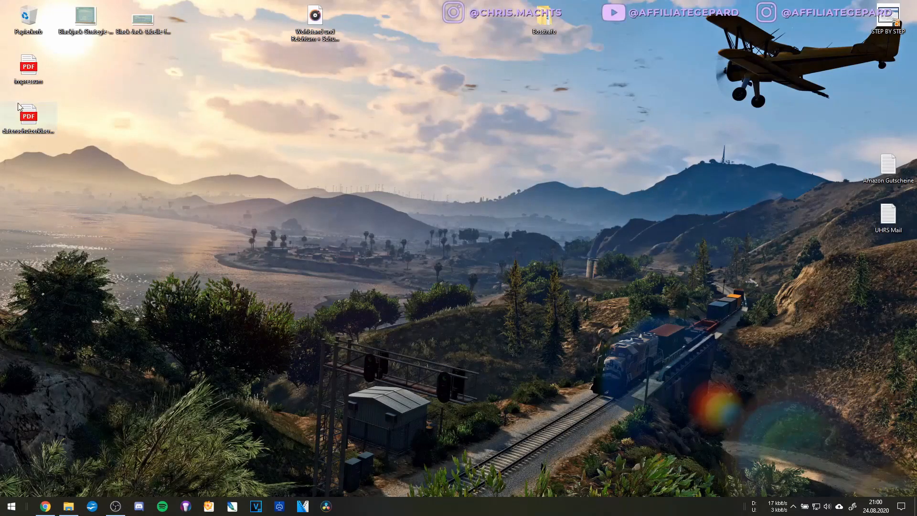
double_click(29, 78)
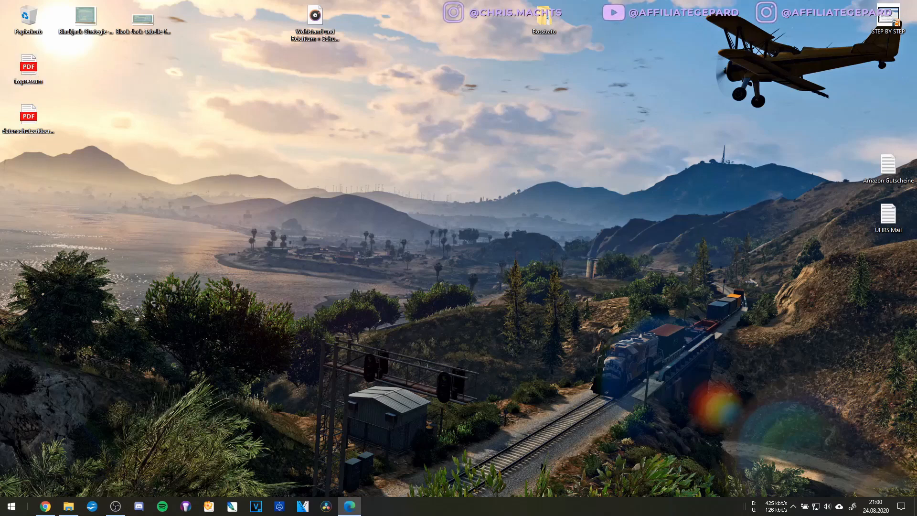
Scroll through impressum.pdf to the HTML-Quellcode section on page 4.
scroll(480, 105, "down", 10)
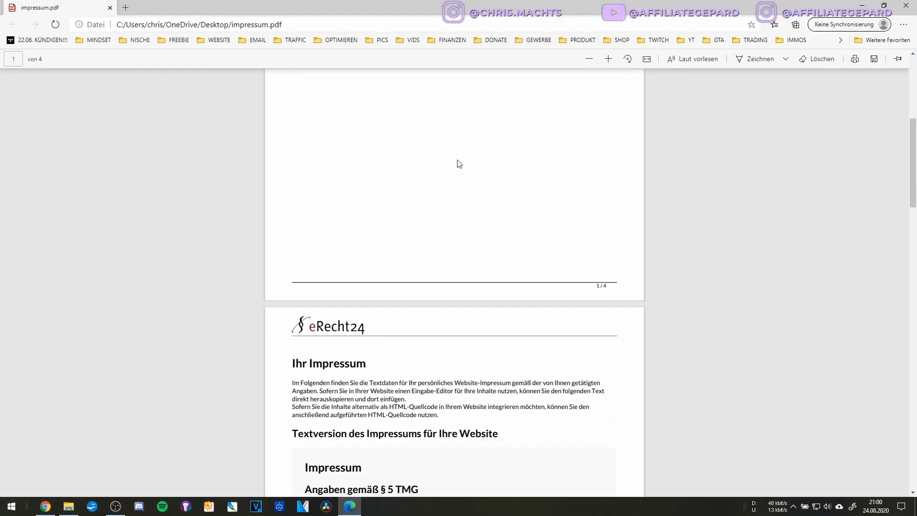
scroll(458, 163, "up", 2)
scroll(294, 102, "down", 2)
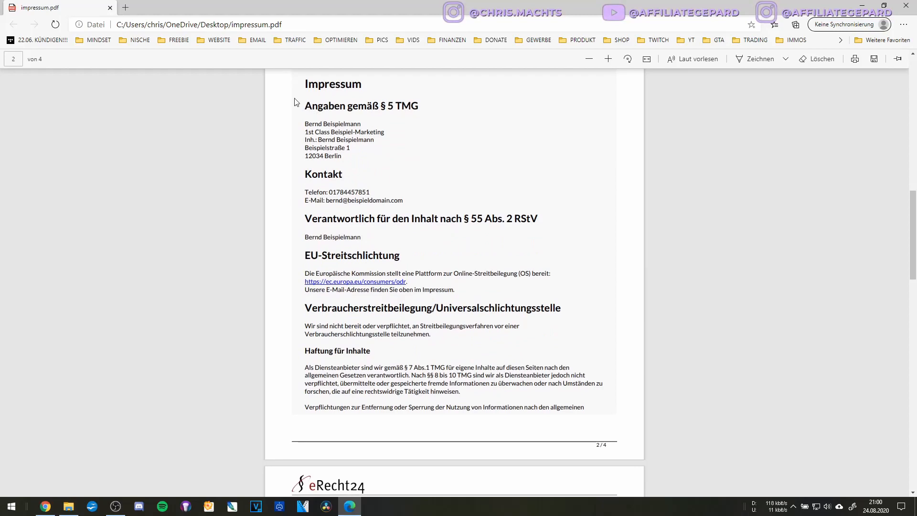
scroll(403, 226, "down", 4)
scroll(403, 226, "up", 7)
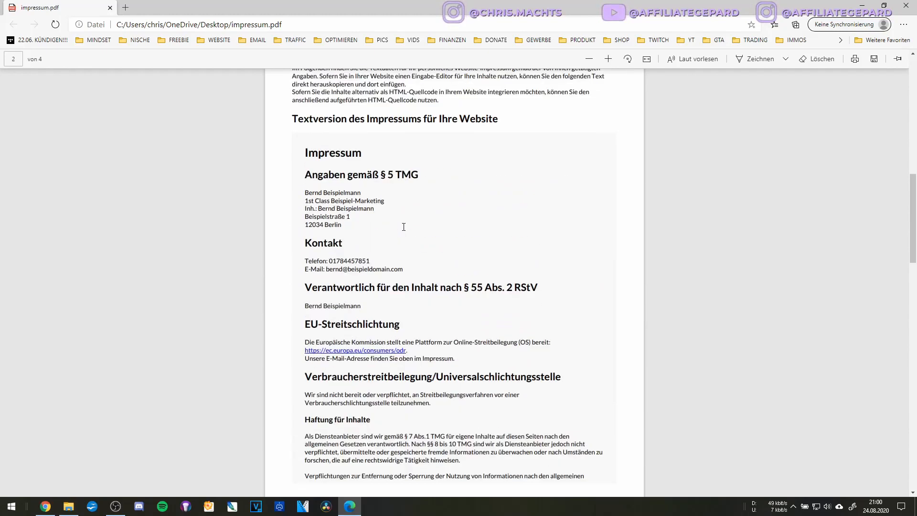
scroll(404, 226, "down", 4)
scroll(363, 210, "up", 3)
scroll(338, 203, "down", 3)
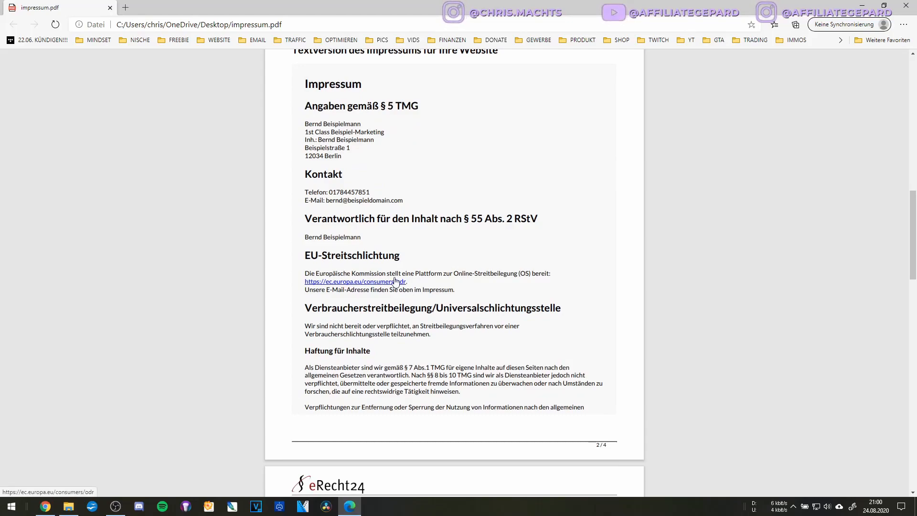
scroll(382, 285, "down", 7)
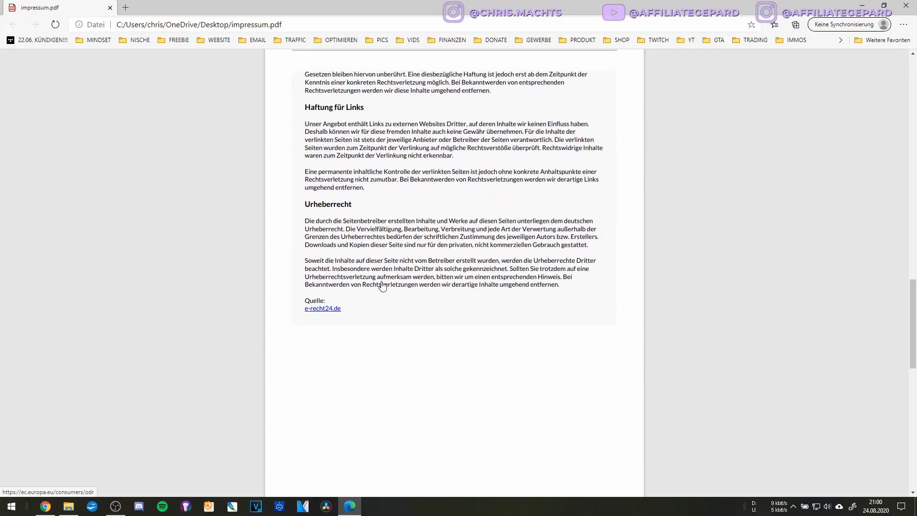
scroll(382, 285, "down", 13)
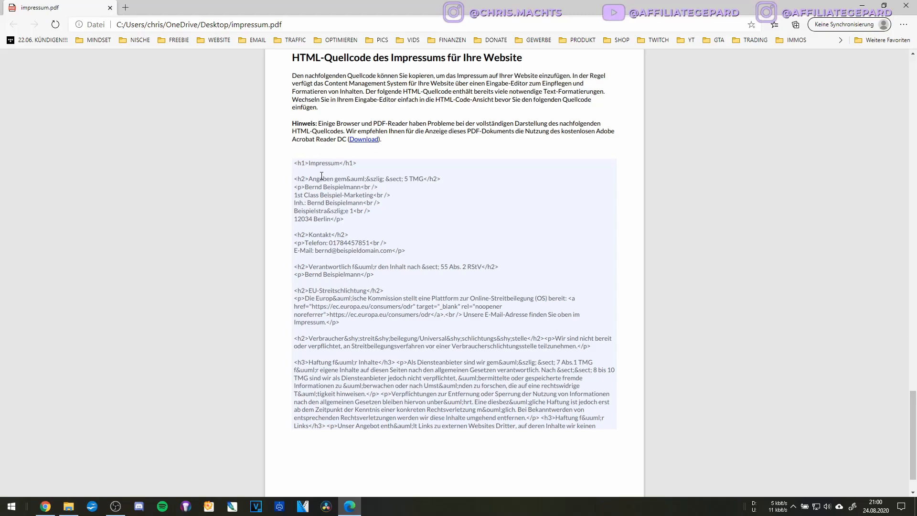
scroll(321, 175, "up", 20)
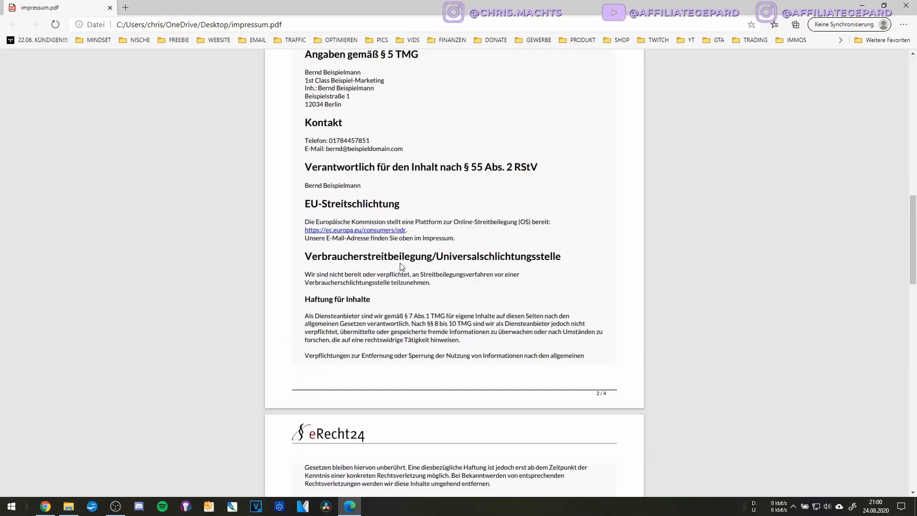
scroll(330, 228, "up", 2)
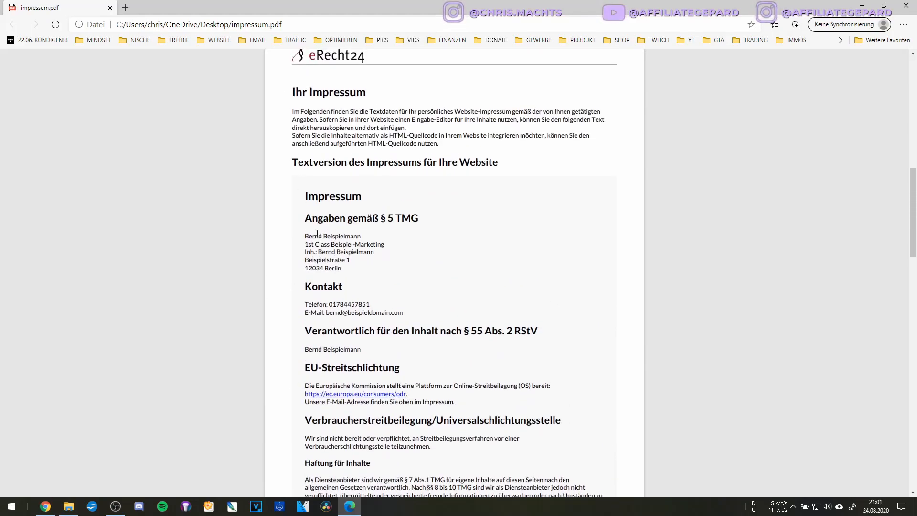
scroll(331, 312, "down", 15)
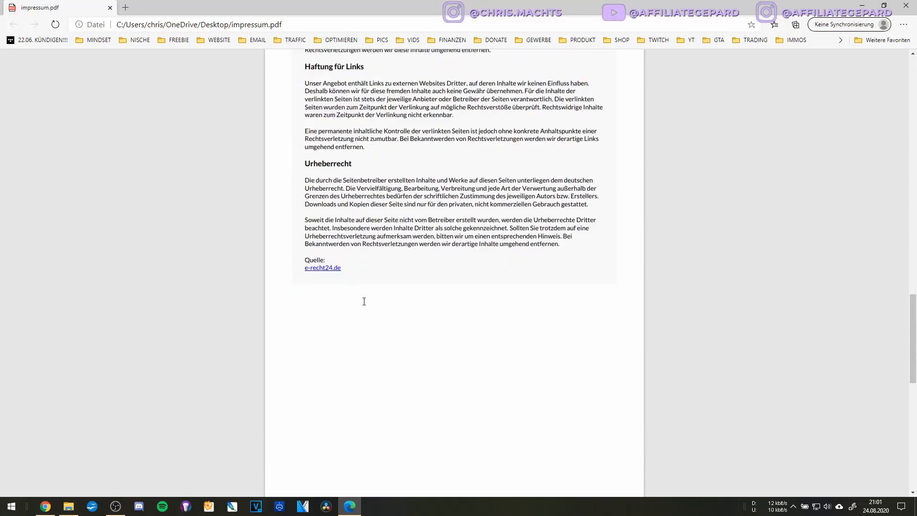
scroll(364, 301, "down", 8)
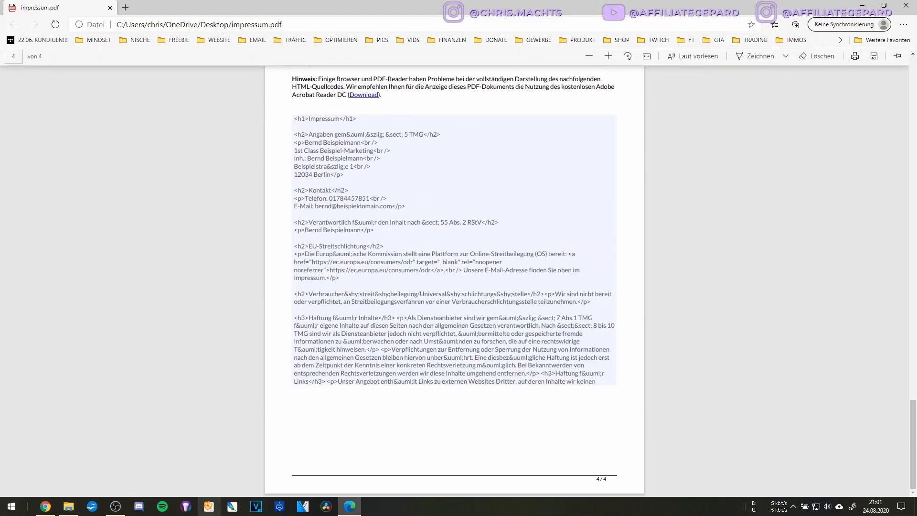
Open funnelcockpit.com in a new Chrome tab and log in to the app.
left_click(46, 506)
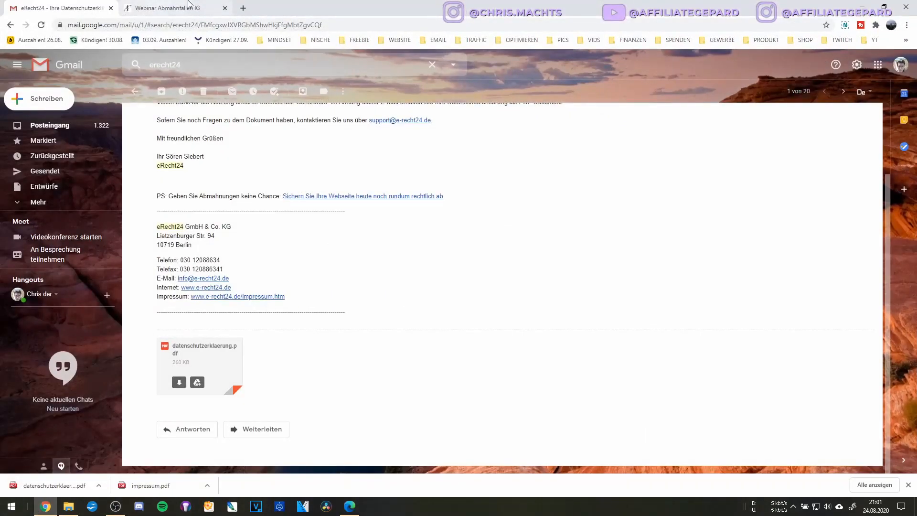
left_click(242, 10)
left_click(241, 23)
type("funnel")
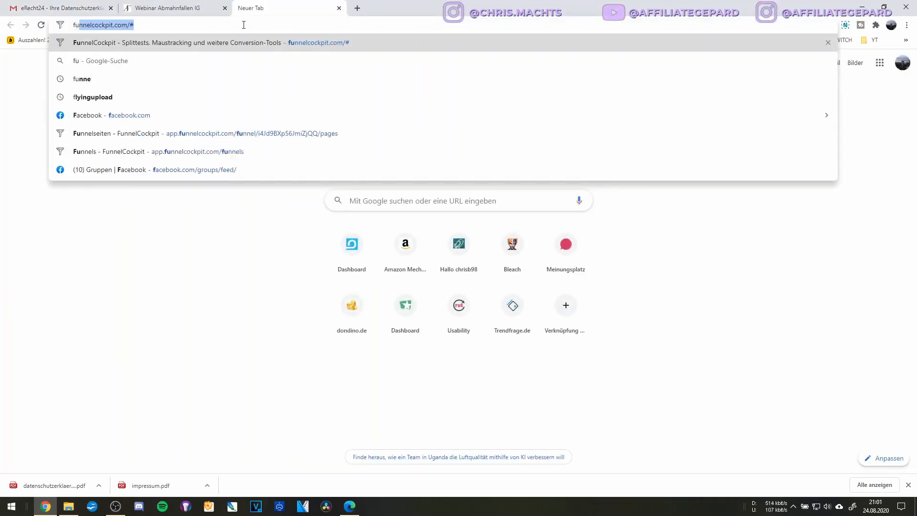
key("Return")
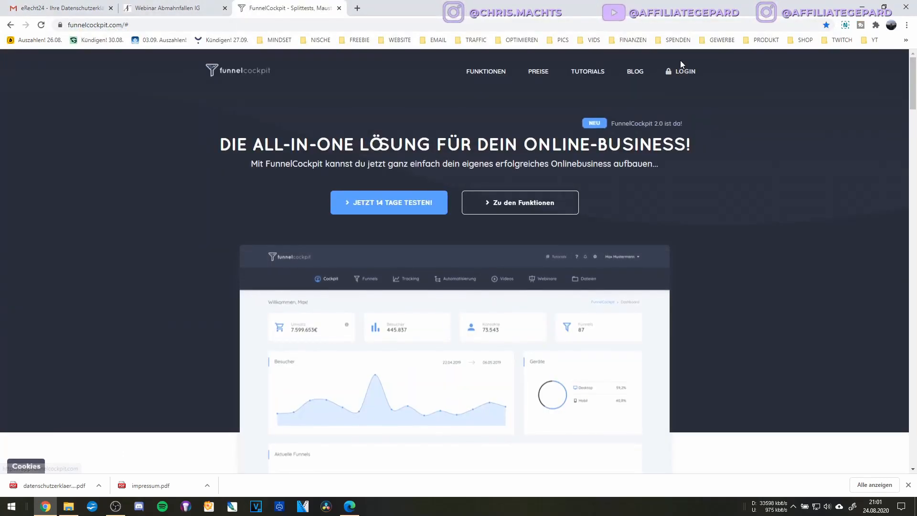
left_click(683, 68)
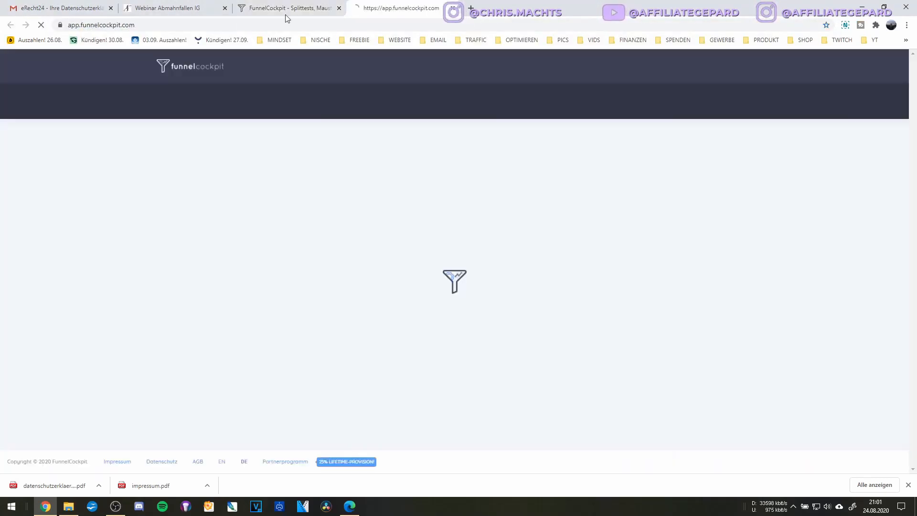
left_click(339, 8)
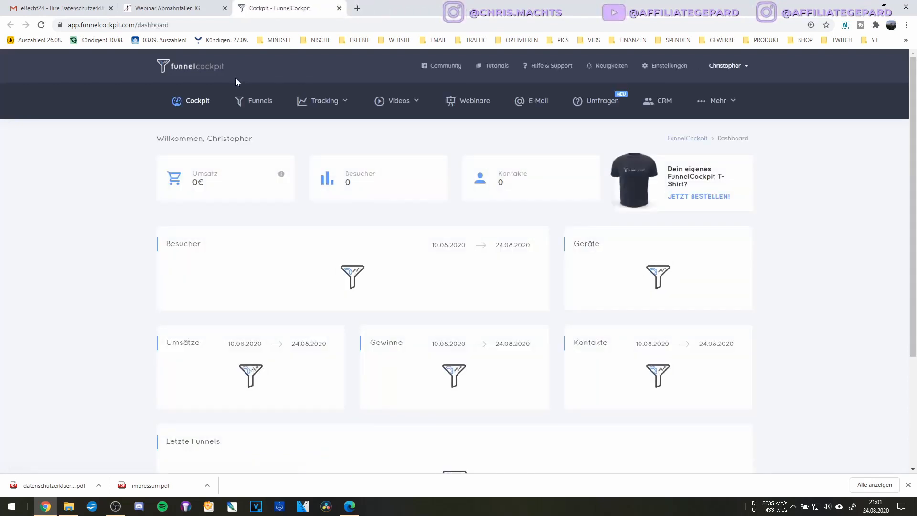
From Funnels, pick the test funnel's Impressum page and open it with SEITE BEARBEITEN.
left_click(258, 101)
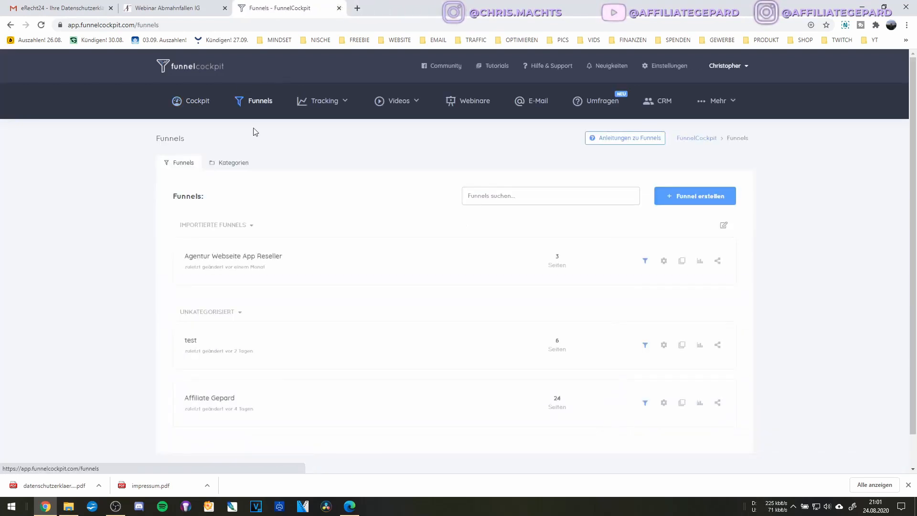
left_click(199, 353)
scroll(205, 313, "down", 2)
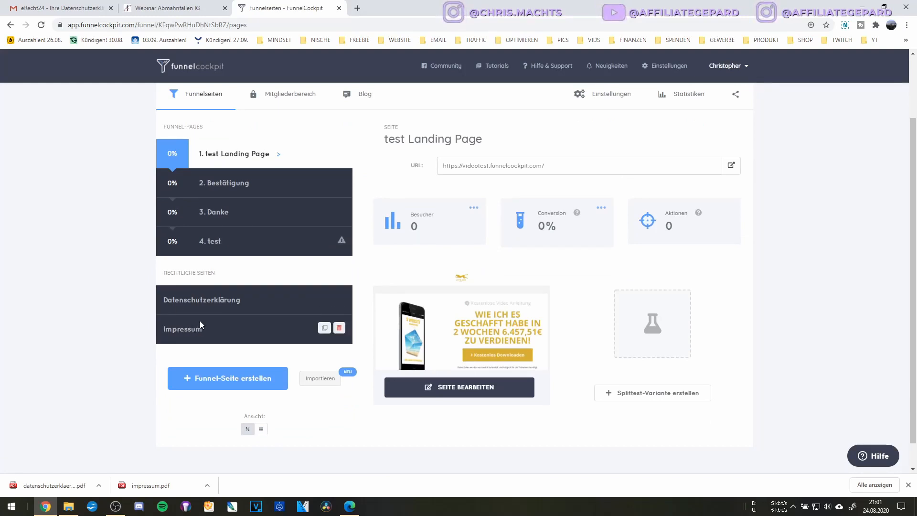
left_click(190, 338)
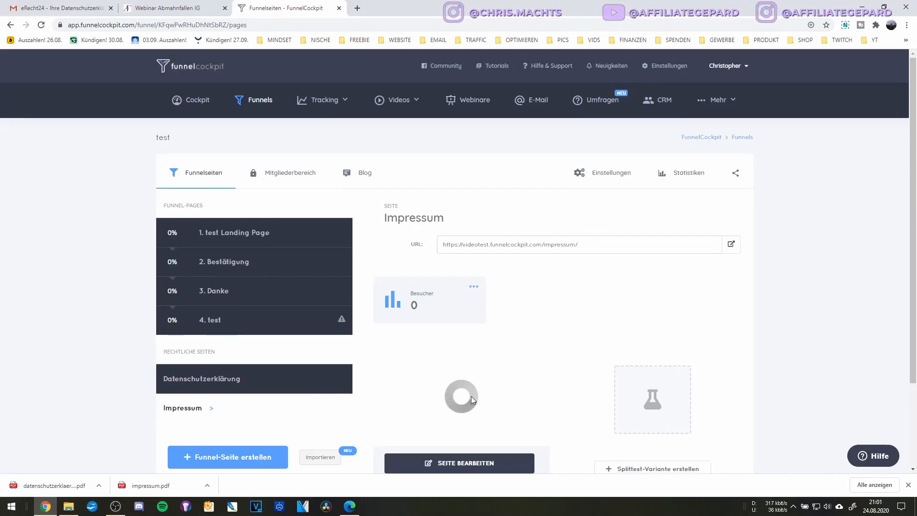
left_click(451, 390)
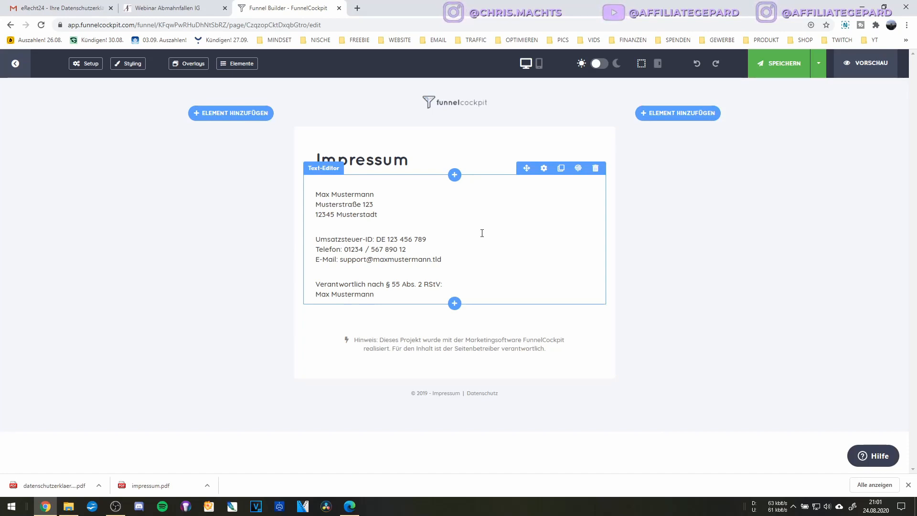
Swap the Impressum address text block for an empty HTML-Code element, with impressum.pdf brought up.
left_click(596, 171)
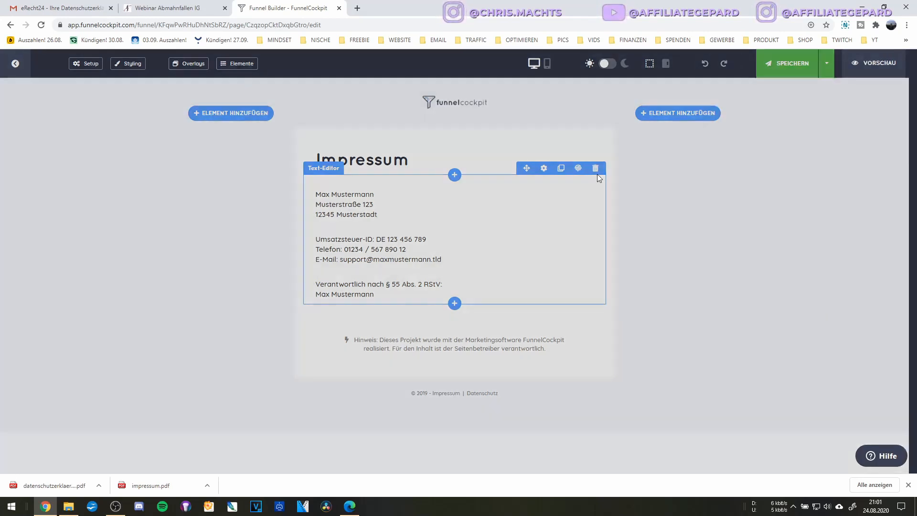
left_click(534, 316)
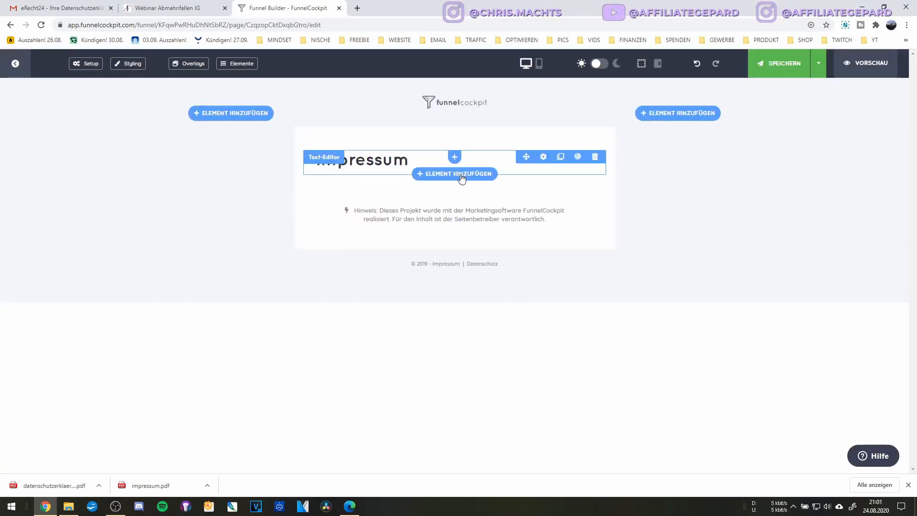
left_click(461, 175)
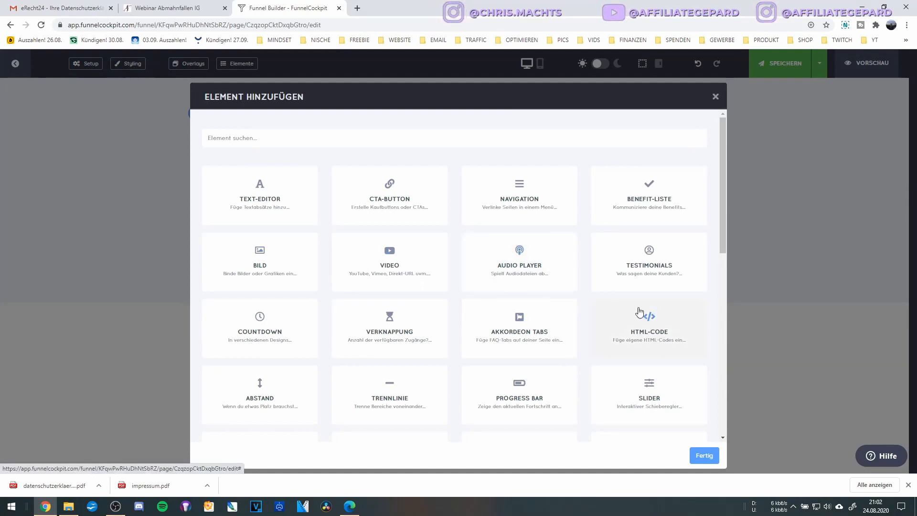
left_click(641, 322)
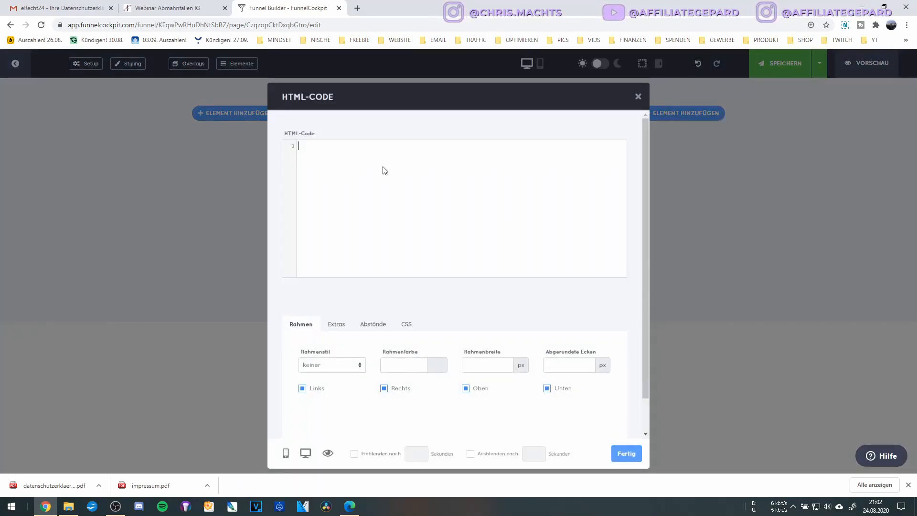
left_click(351, 509)
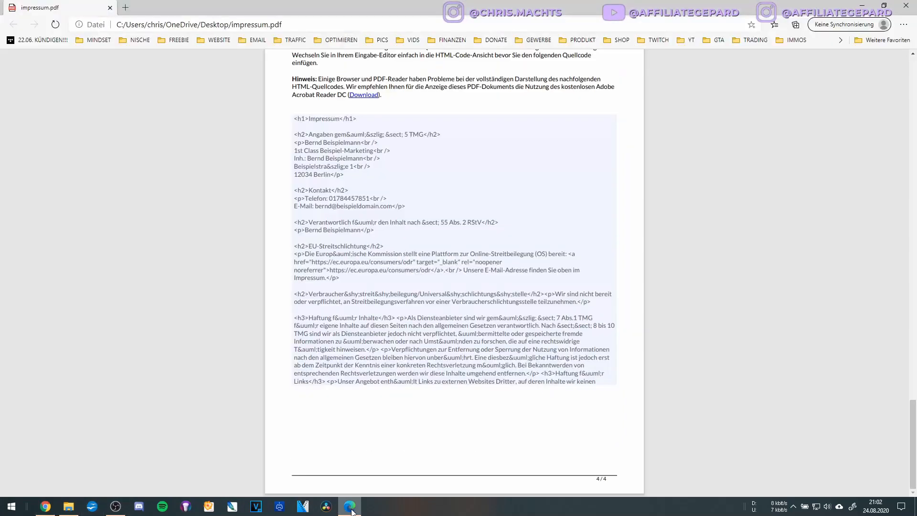
Copy the complete imprint HTML code from page 4 of impressum.pdf.
left_click(315, 151)
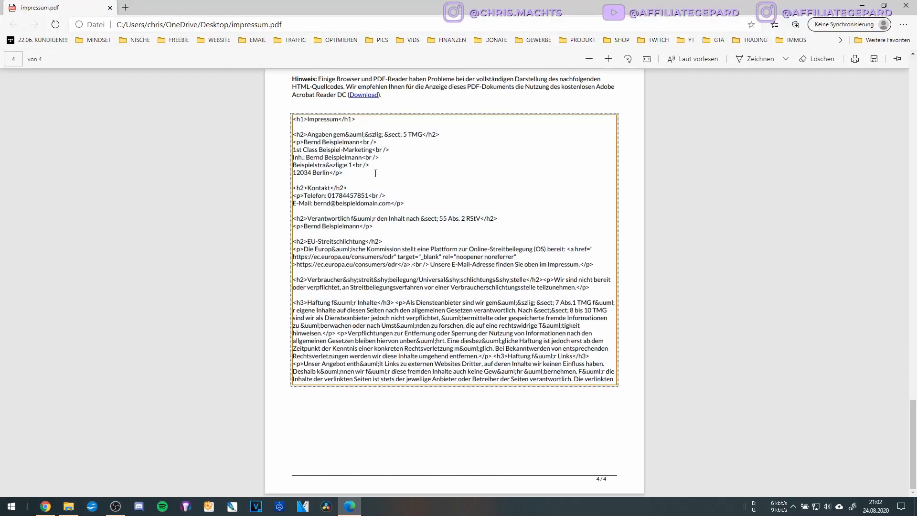
key("ctrl+a")
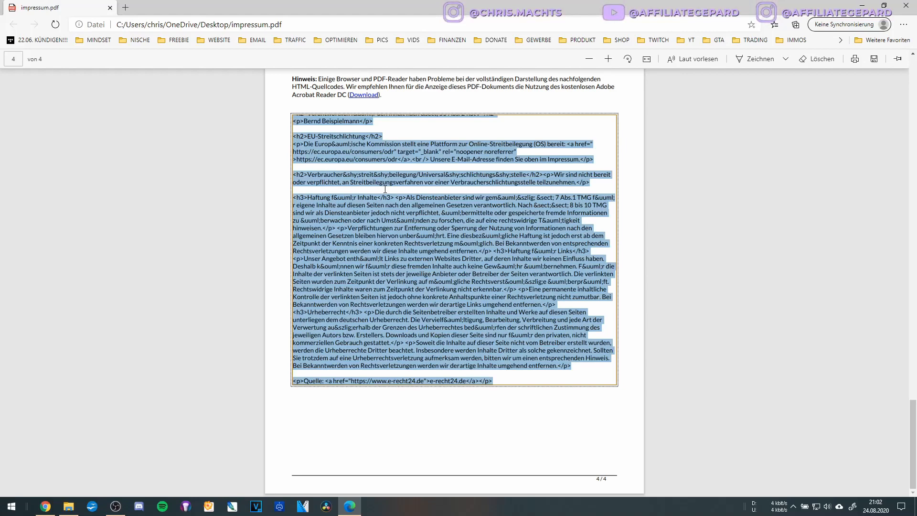
left_click(45, 506)
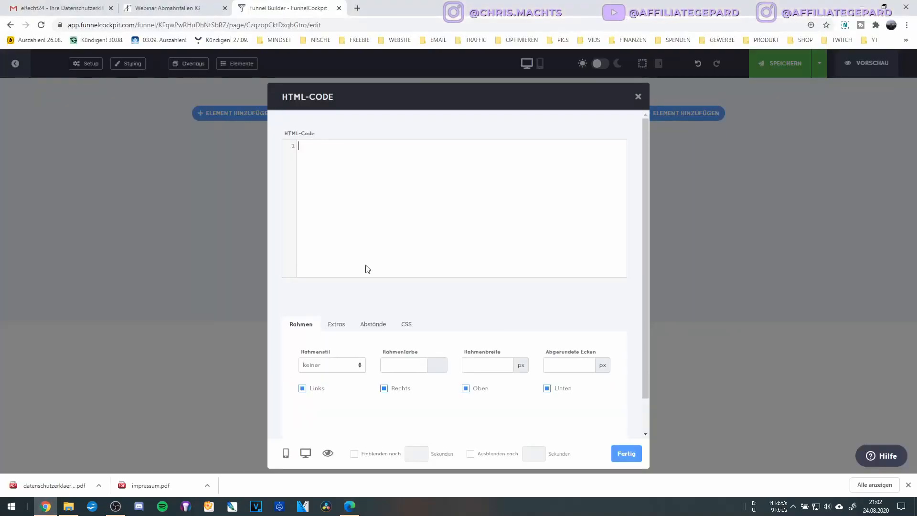
Paste the copied imprint HTML into the HTML-Code element and confirm it.
key("ctrl+v")
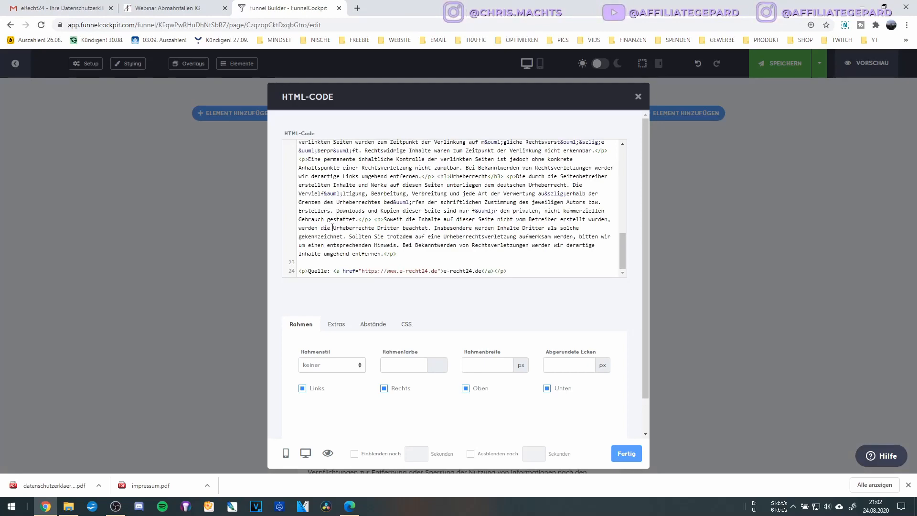
scroll(402, 249, "up", 8)
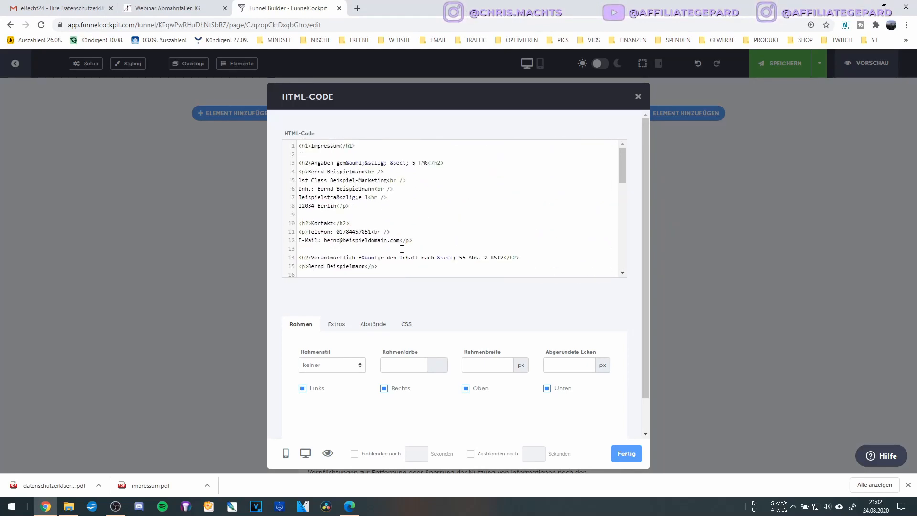
scroll(401, 249, "down", 8)
left_click(627, 454)
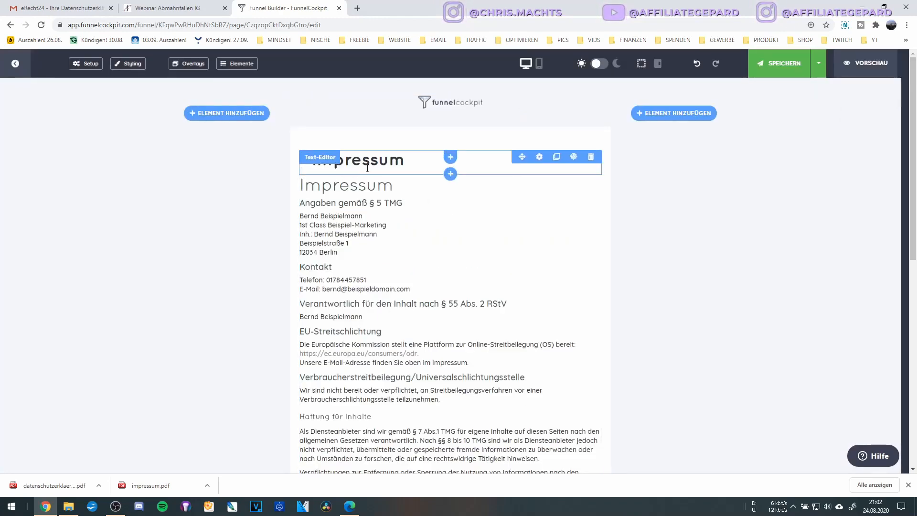
Delete the duplicate Impressum heading element and save the page.
left_click(591, 160)
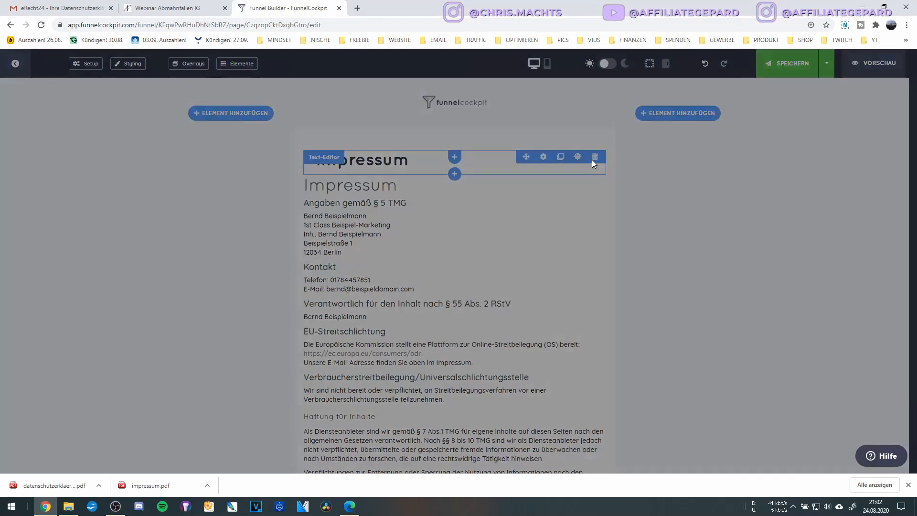
left_click(558, 314)
left_click(776, 64)
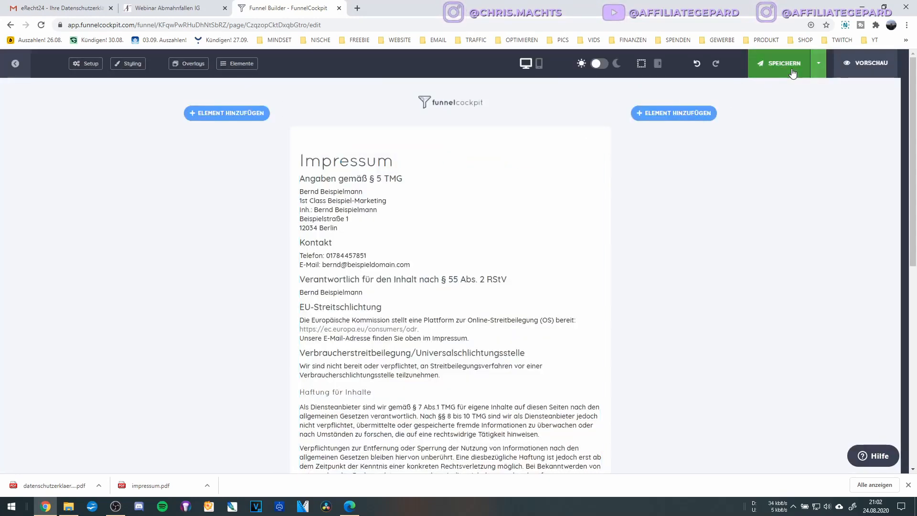
left_click(862, 66)
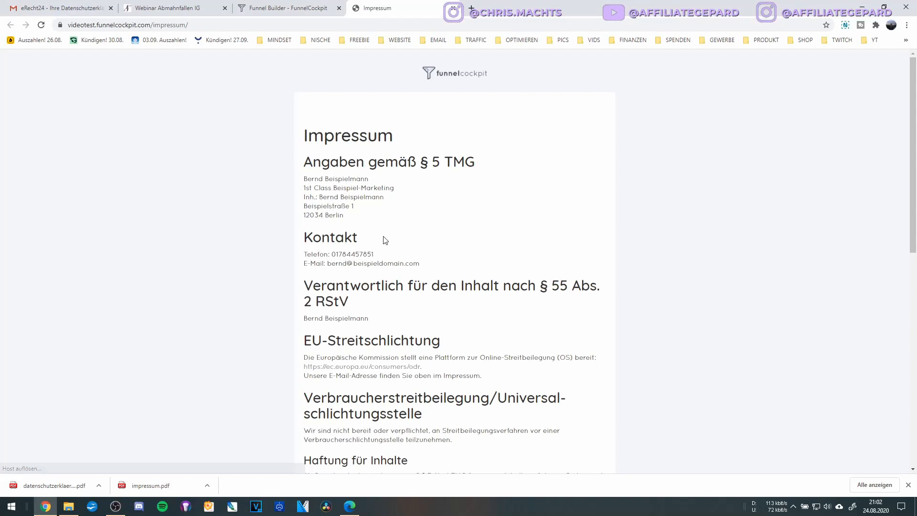
Scroll through the live /impressum/ page to check the imprint, then return to the editor.
scroll(376, 194, "down", 3)
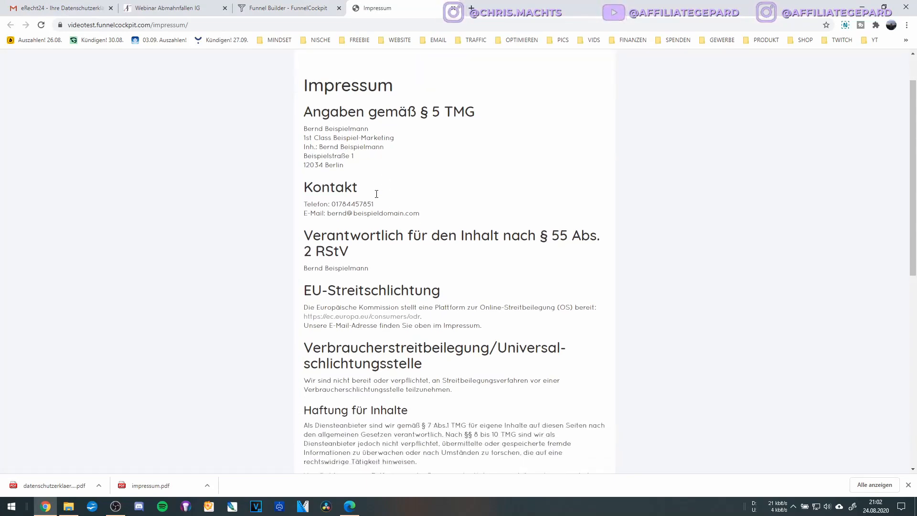
scroll(376, 196, "down", 6)
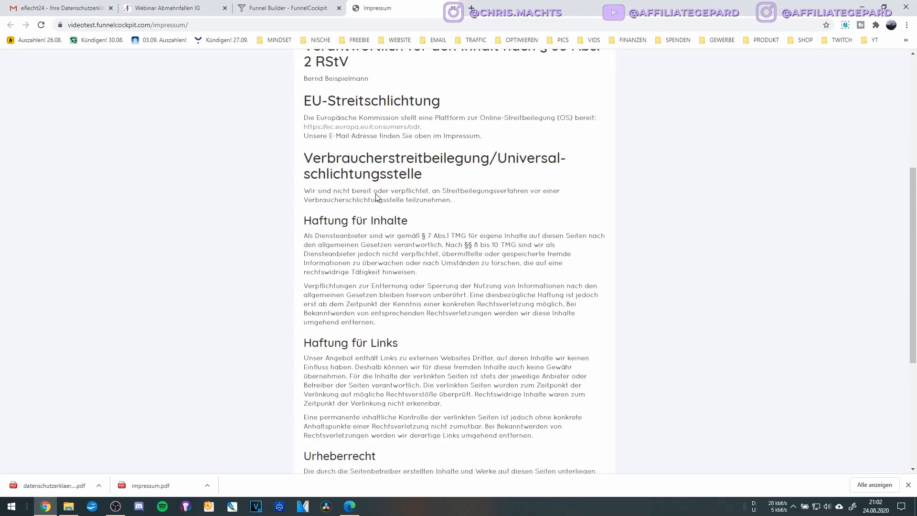
scroll(376, 196, "up", 3)
scroll(376, 195, "up", 5)
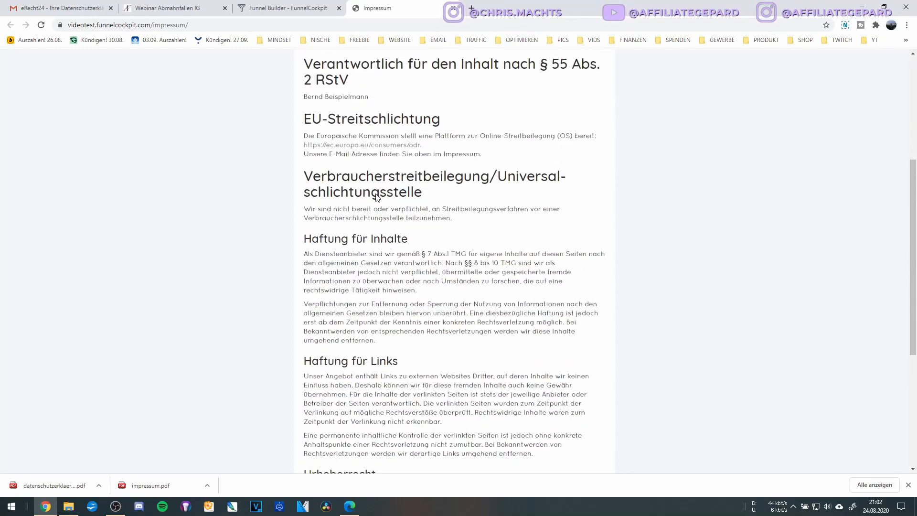
scroll(376, 196, "down", 8)
scroll(377, 197, "up", 10)
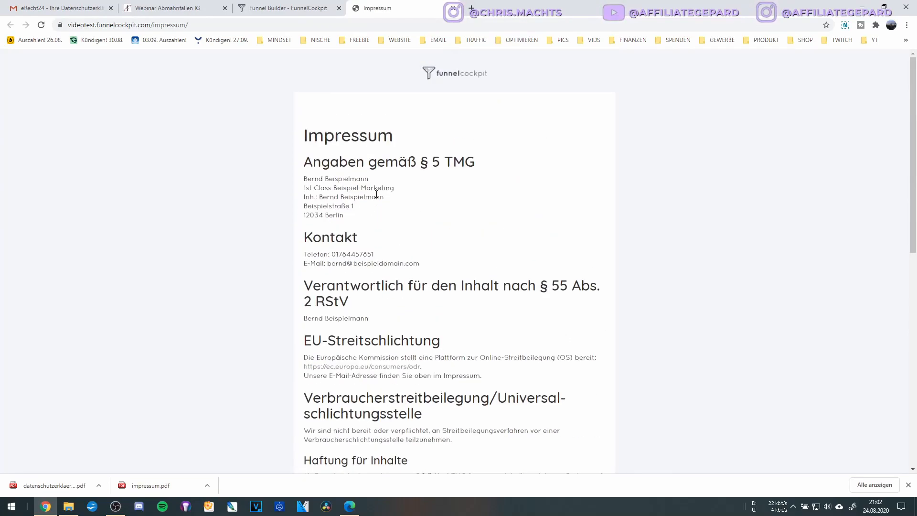
left_click(270, 7)
left_click(384, 4)
Open the Datenschutzerklärung page for editing and delete its red notice paragraph.
left_click(453, 9)
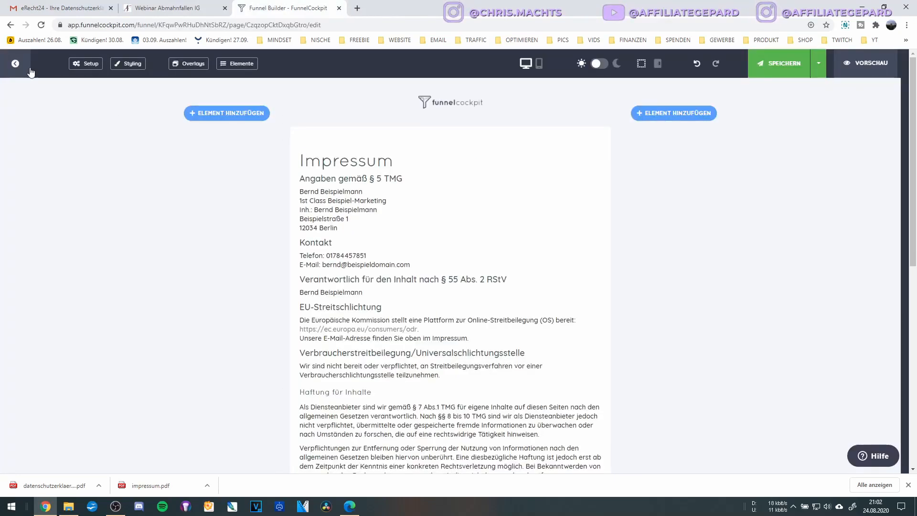
left_click(14, 66)
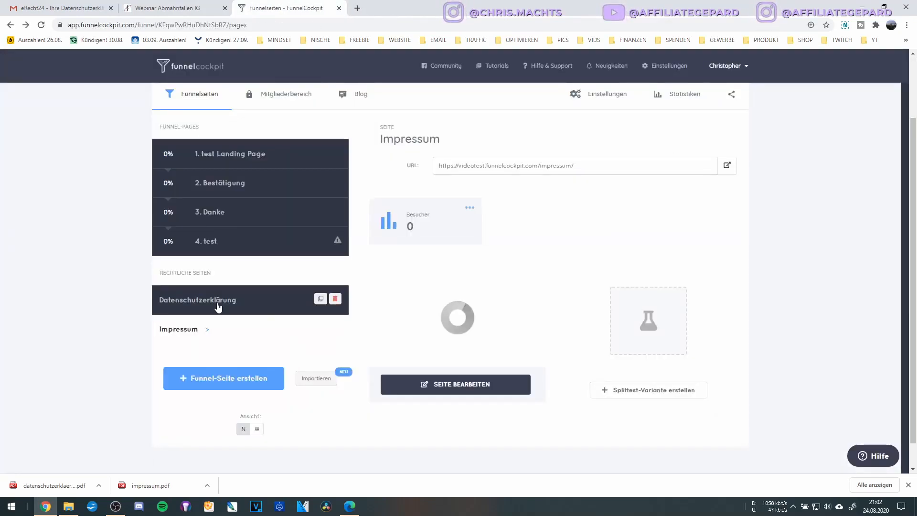
left_click(217, 307)
scroll(454, 377, "down", 2)
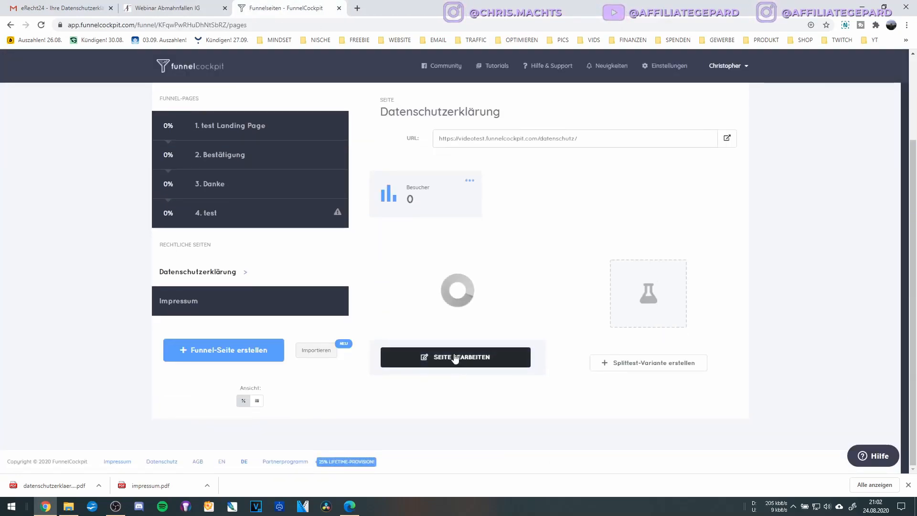
left_click(454, 357)
scroll(522, 179, "down", 2)
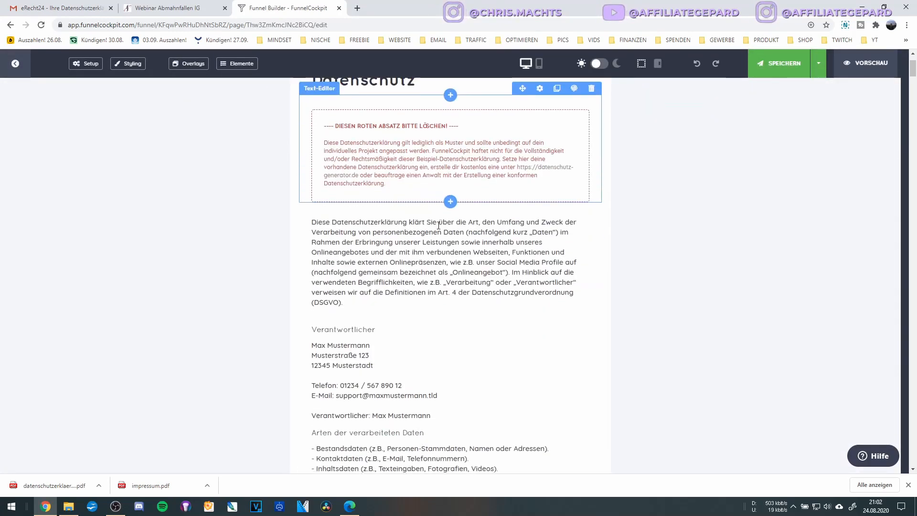
scroll(397, 235, "up", 2)
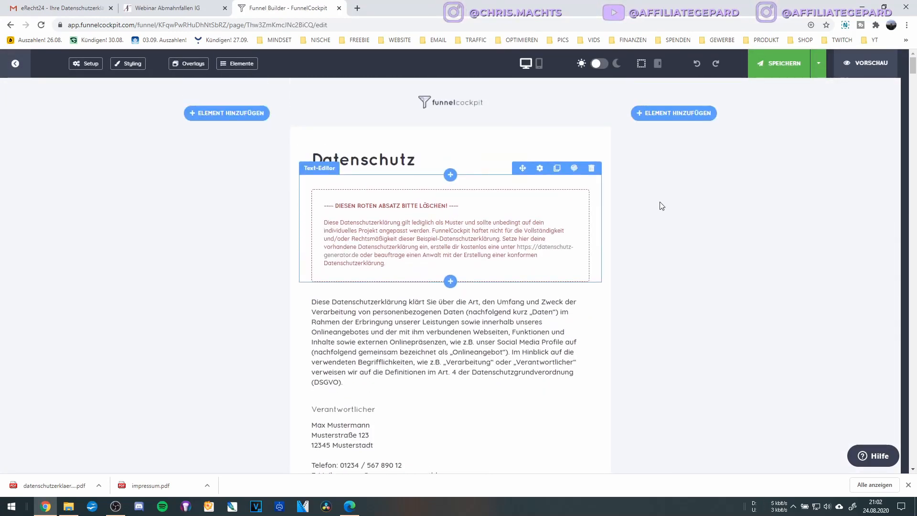
left_click(591, 172)
left_click(427, 313)
Review the old sample privacy text, then request deletion of its Text-Editor block.
scroll(389, 262, "down", 20)
scroll(383, 261, "up", 2)
scroll(386, 261, "up", 20)
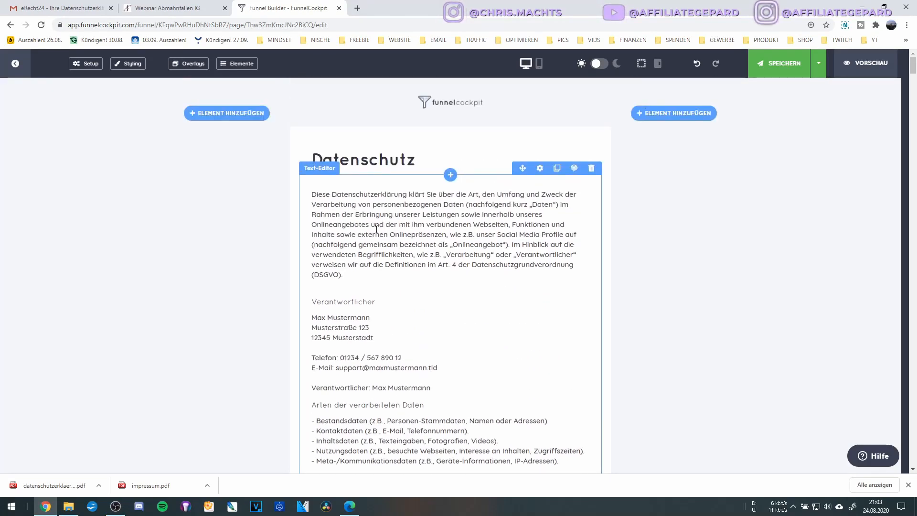
scroll(376, 229, "down", 5)
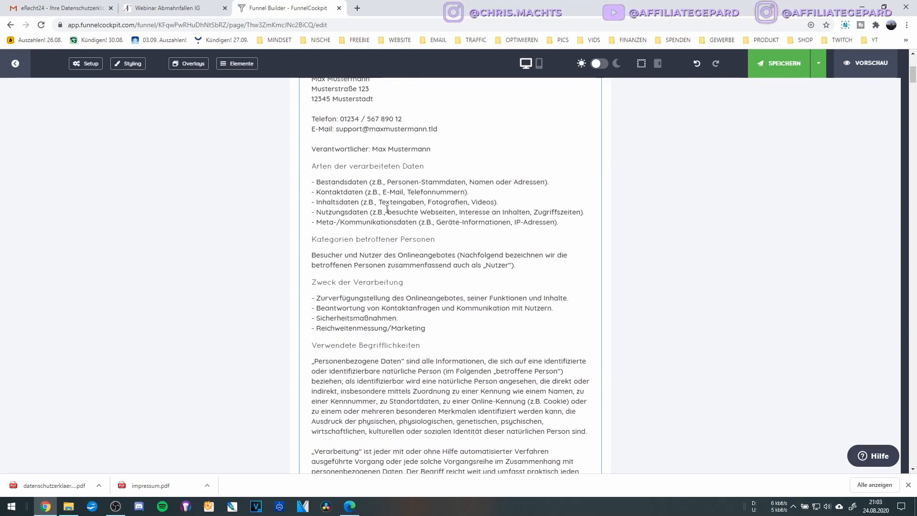
scroll(319, 183, "down", 10)
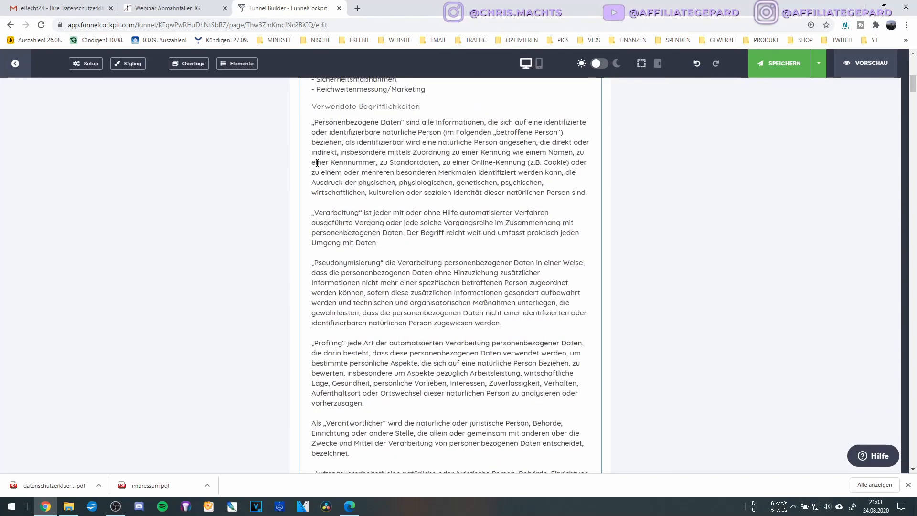
scroll(394, 221, "down", 2)
scroll(394, 221, "down", 2)
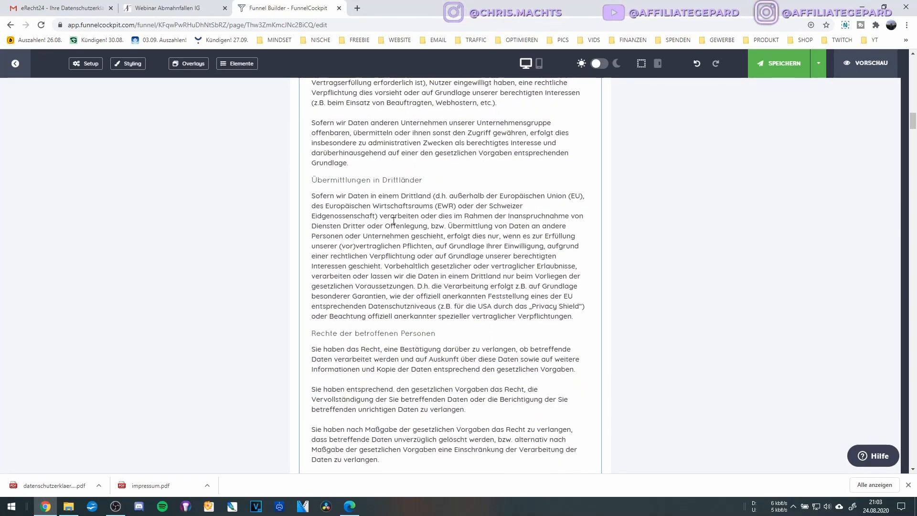
scroll(394, 221, "down", 3)
scroll(402, 267, "down", 2)
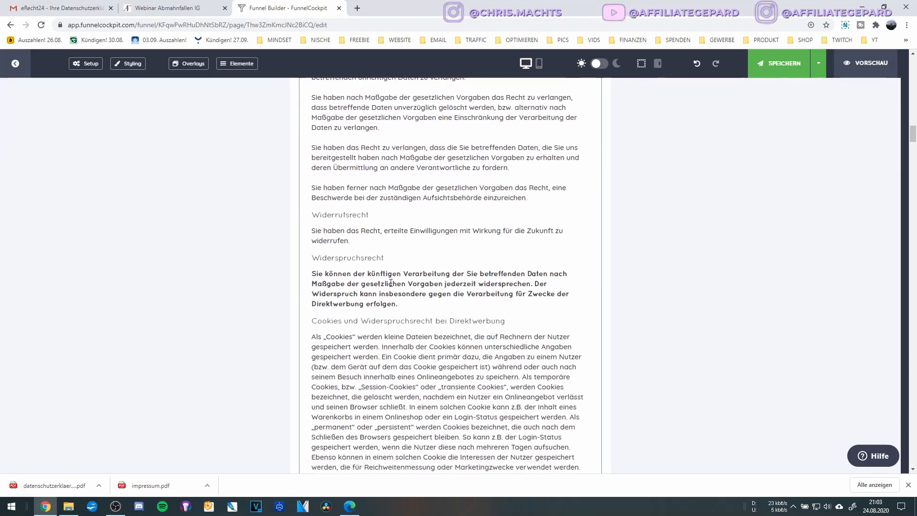
scroll(321, 243, "down", 4)
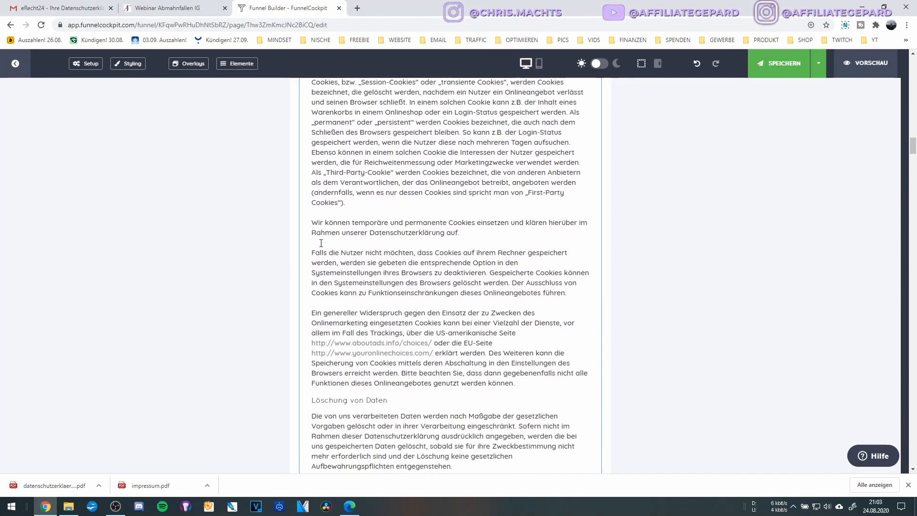
scroll(321, 243, "down", 3)
scroll(321, 243, "down", 10)
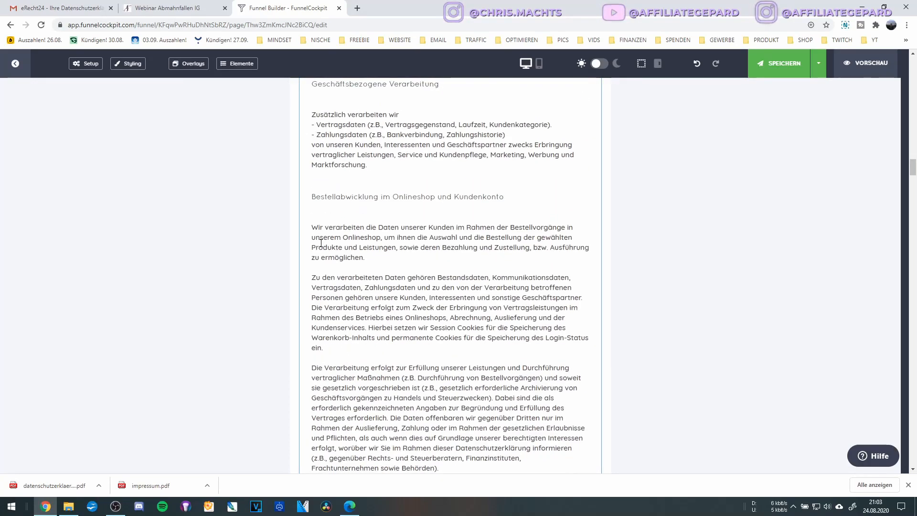
scroll(321, 243, "down", 4)
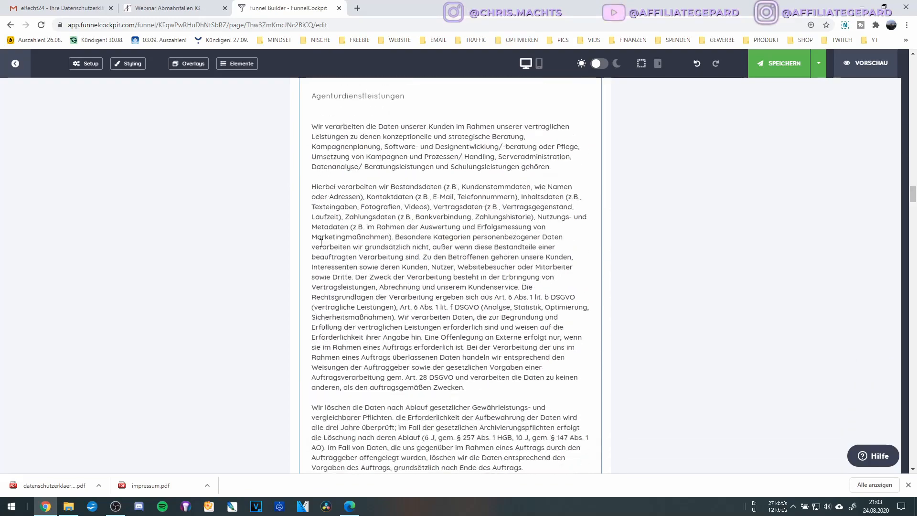
scroll(321, 243, "down", 14)
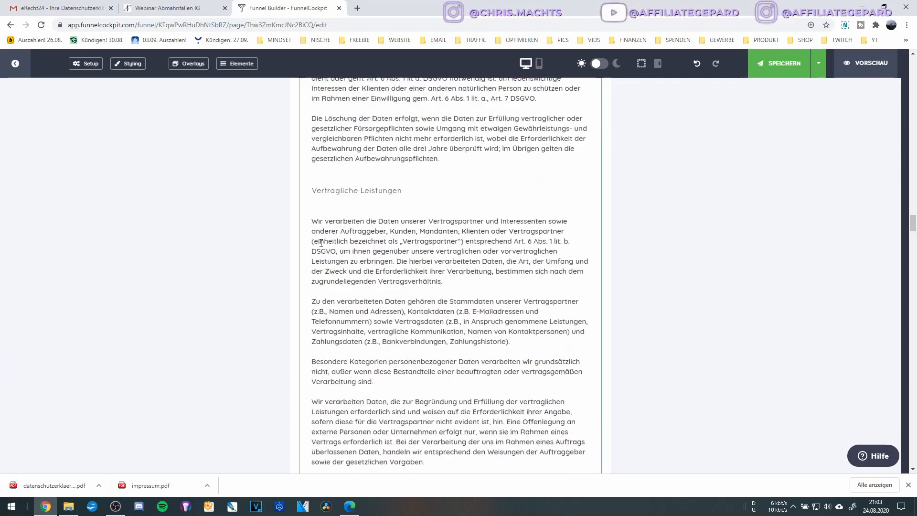
scroll(321, 243, "down", 5)
scroll(321, 243, "down", 10)
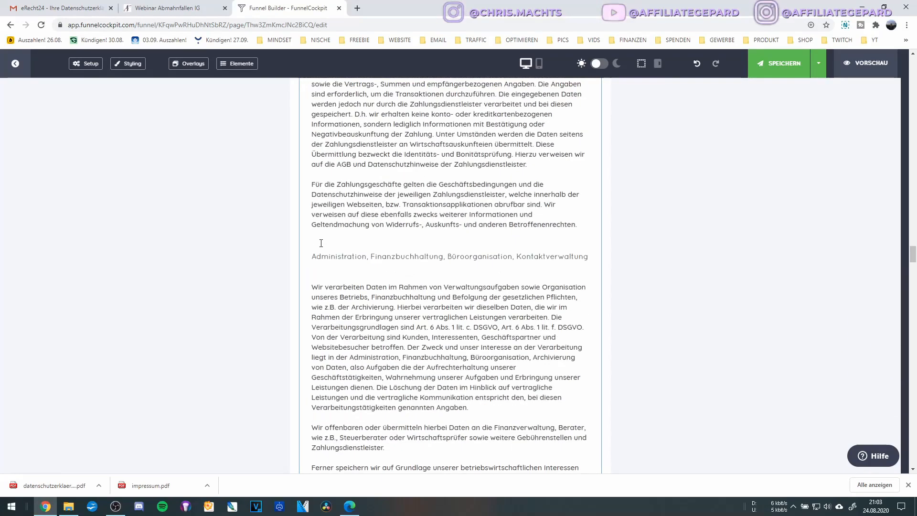
scroll(321, 243, "down", 18)
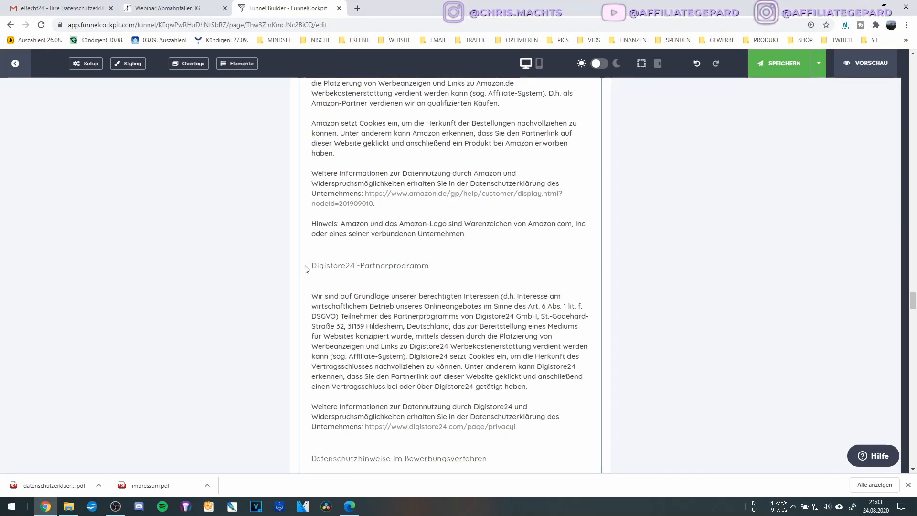
scroll(399, 274, "down", 9)
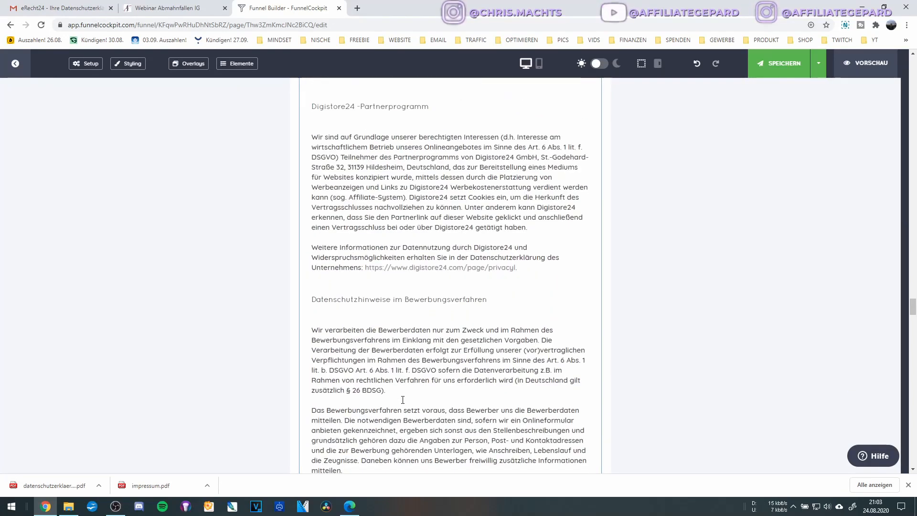
scroll(490, 391, "down", 15)
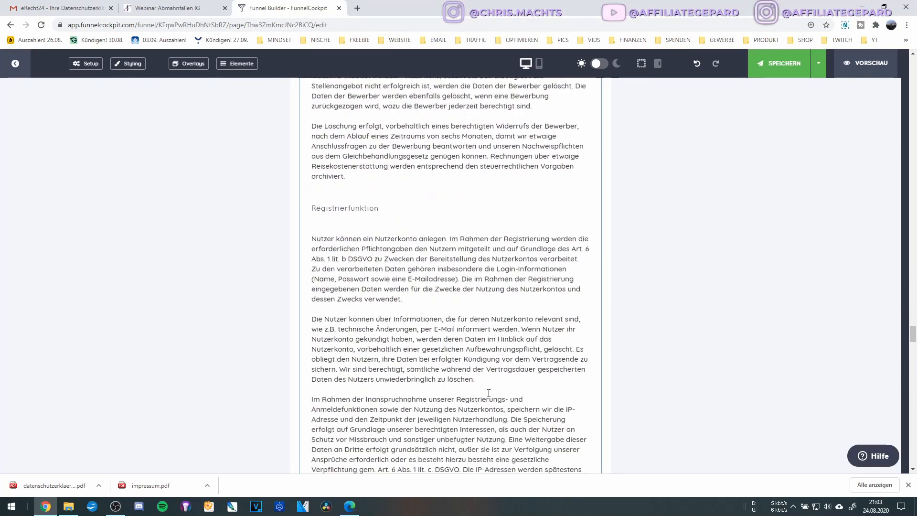
scroll(487, 390, "up", 2)
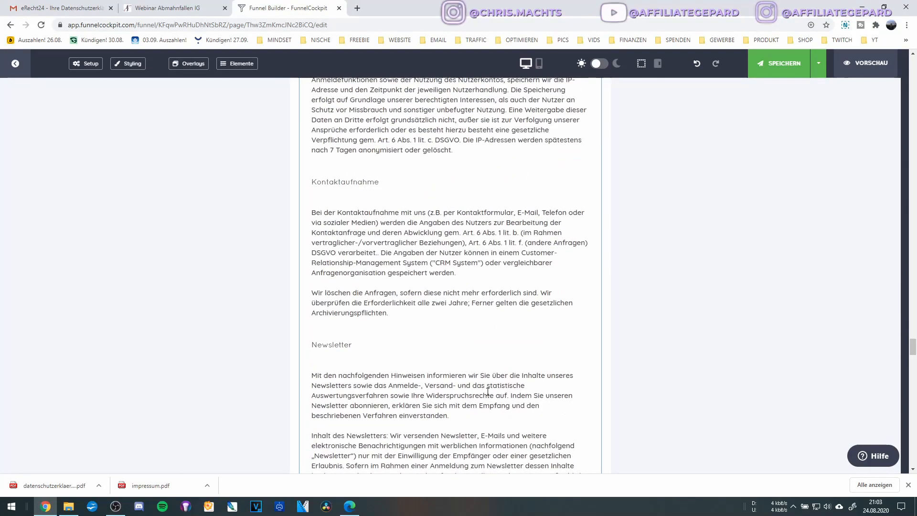
scroll(488, 390, "down", 20)
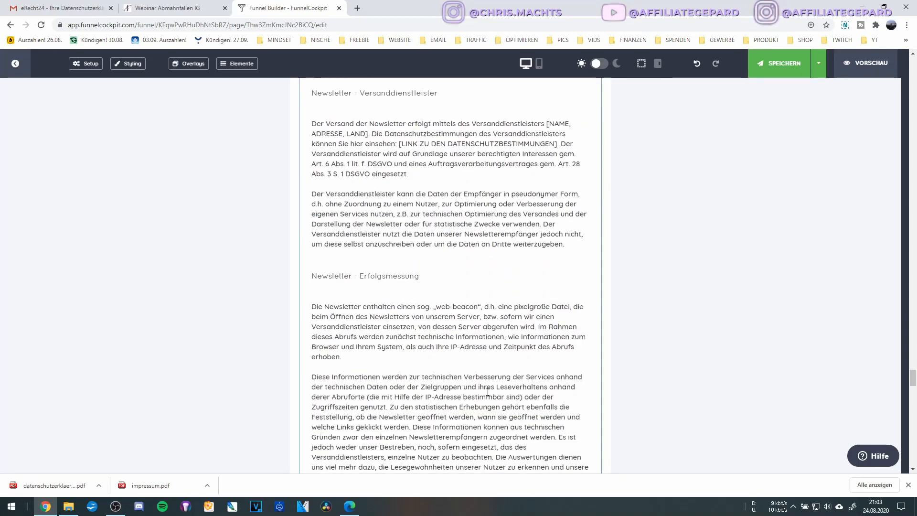
scroll(487, 390, "down", 6)
scroll(321, 204, "up", 2)
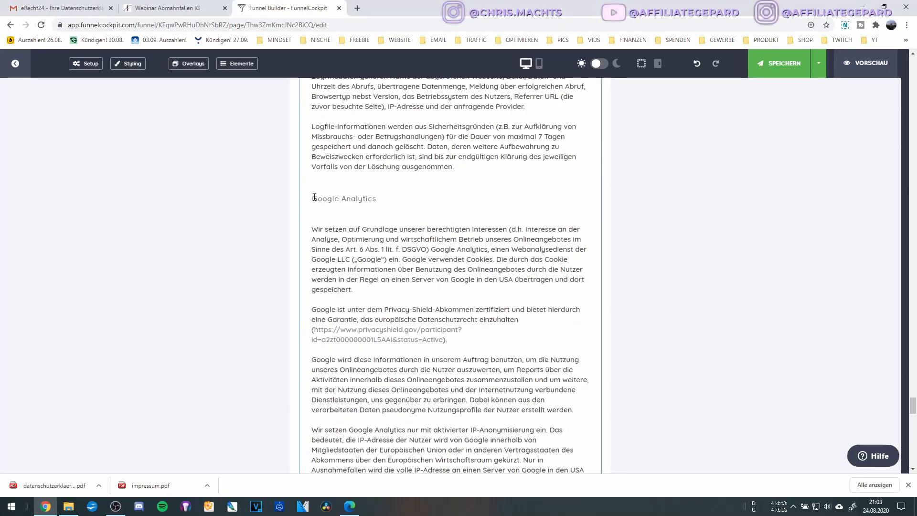
scroll(394, 241, "down", 8)
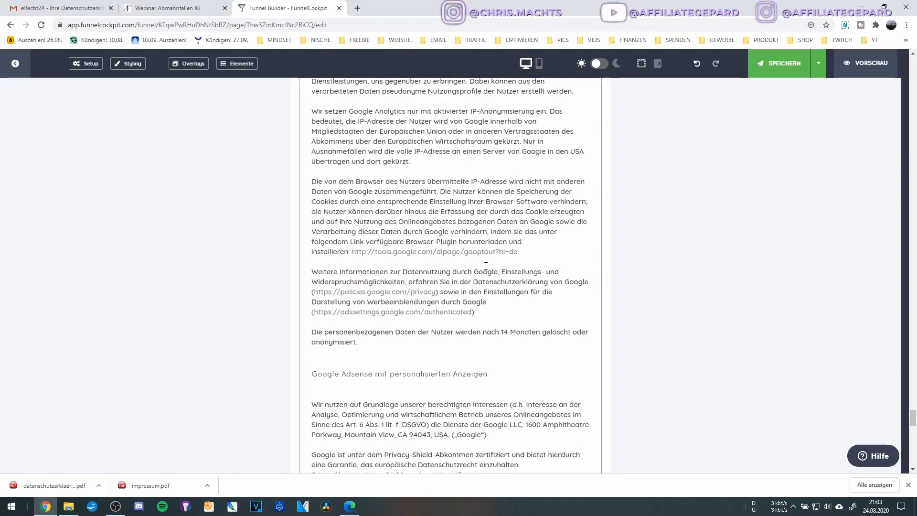
scroll(353, 140, "up", 8)
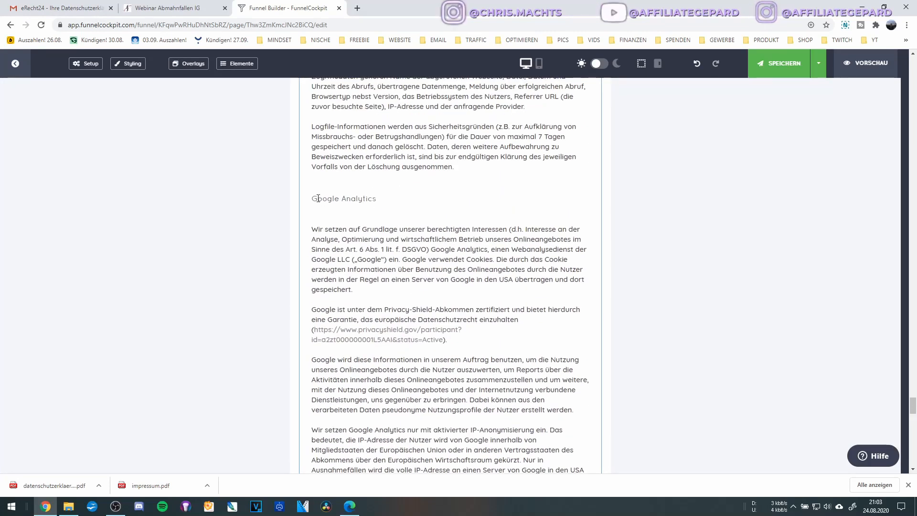
scroll(363, 239, "down", 2)
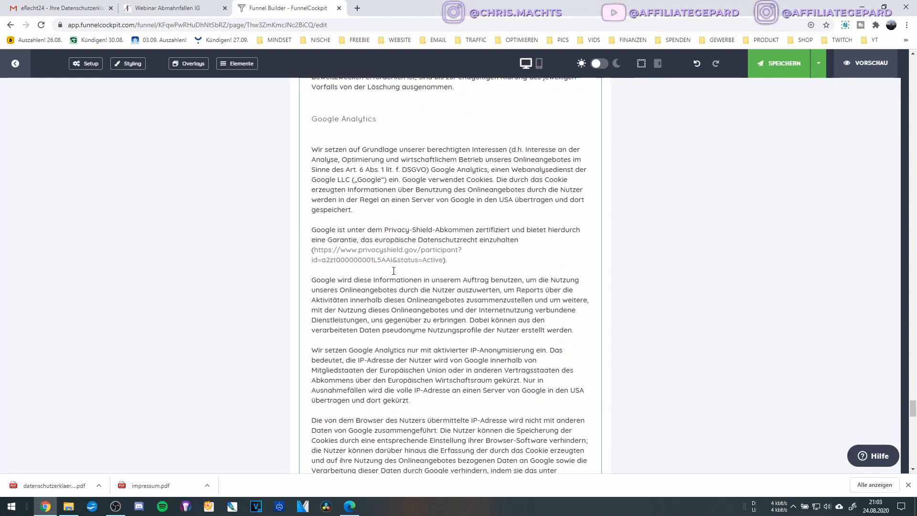
scroll(410, 291, "up", 4)
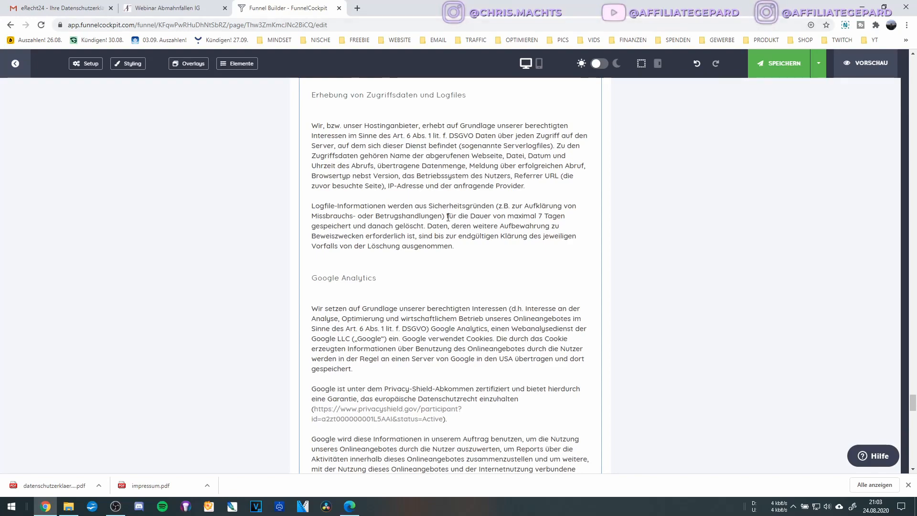
scroll(429, 282, "up", 5)
scroll(503, 286, "down", 4)
scroll(503, 287, "down", 15)
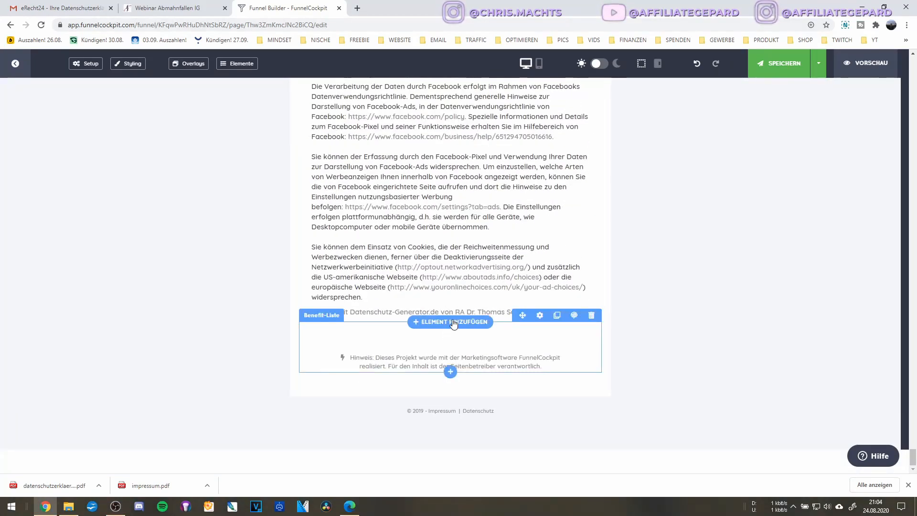
scroll(454, 324, "up", 15)
scroll(453, 308, "up", 15)
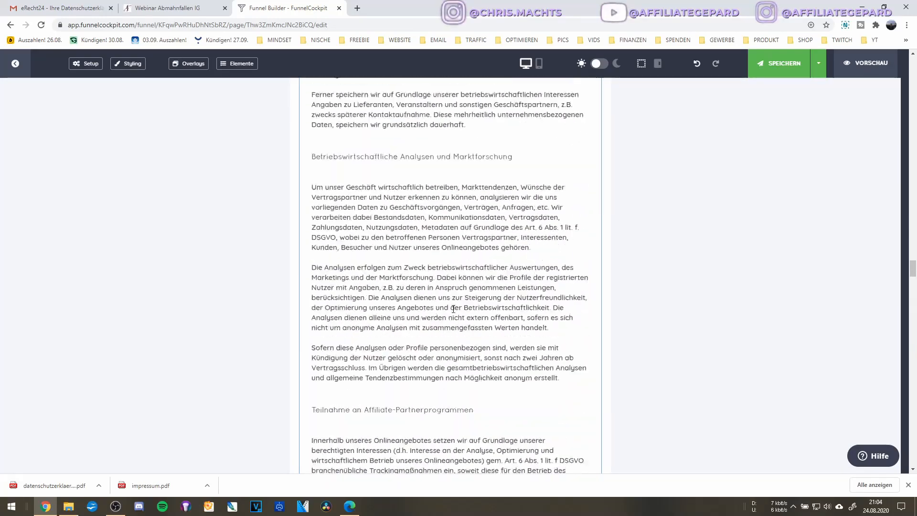
scroll(453, 309, "up", 15)
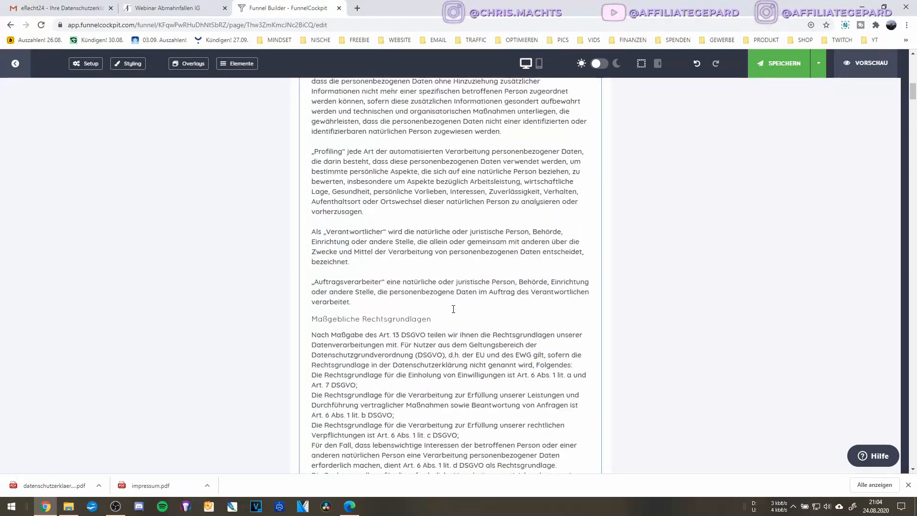
left_click(591, 168)
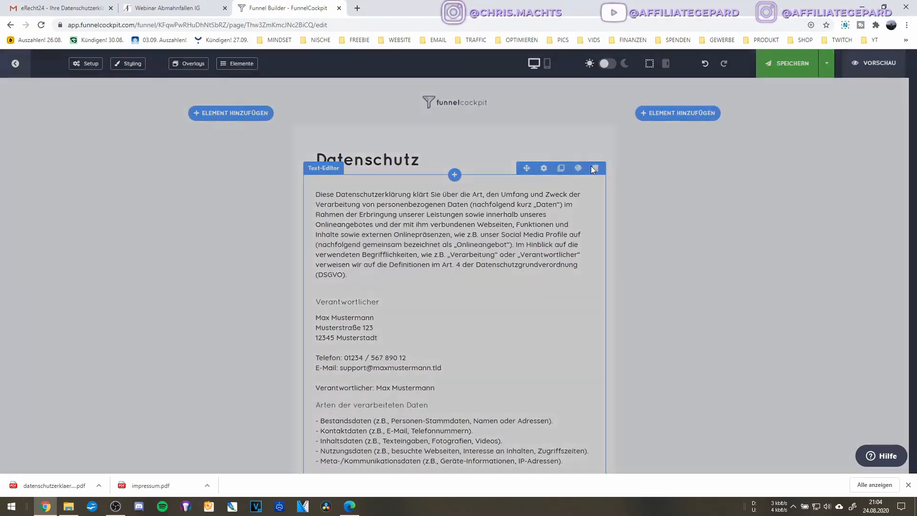
Delete the old privacy text, add an HTML-Code element, and open datenschutzerklaerung.pdf.
left_click(528, 314)
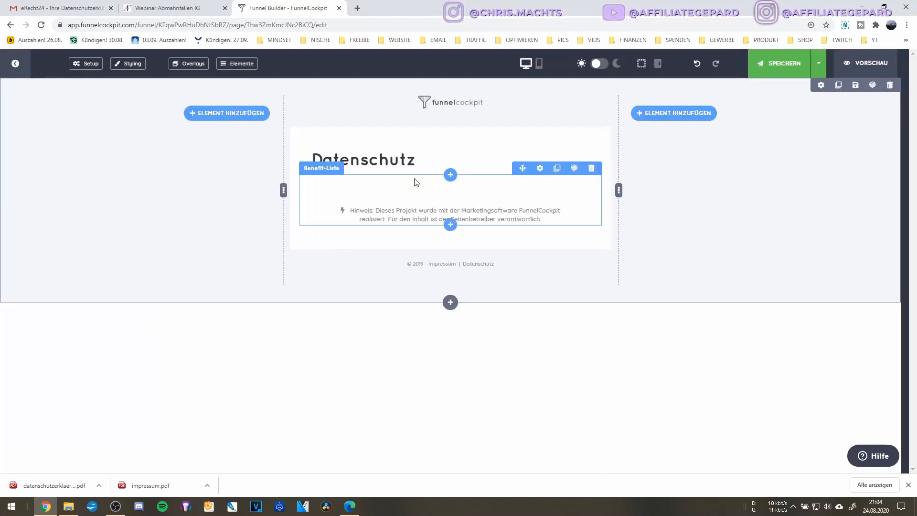
left_click(450, 177)
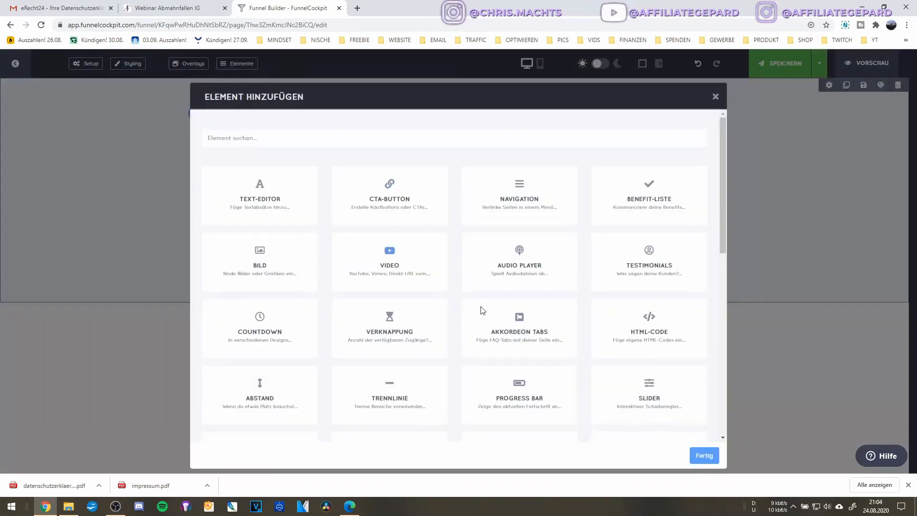
left_click(650, 319)
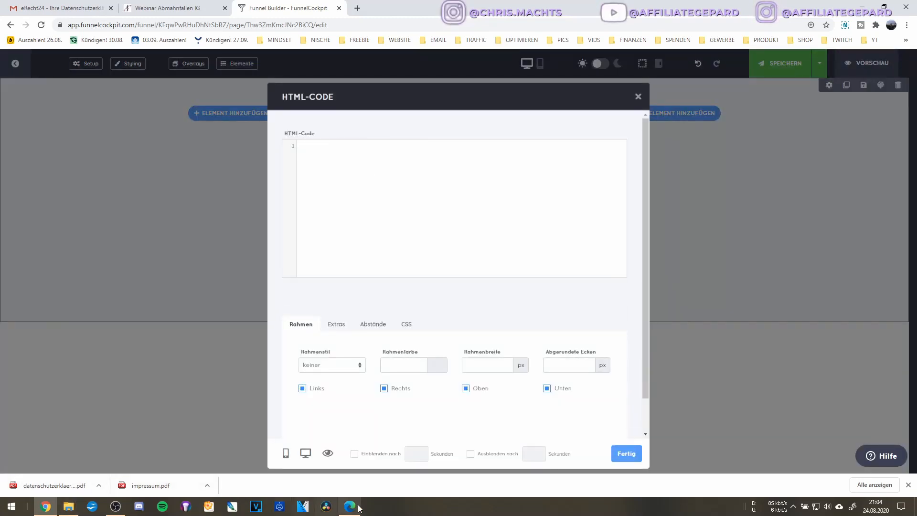
left_click(57, 486)
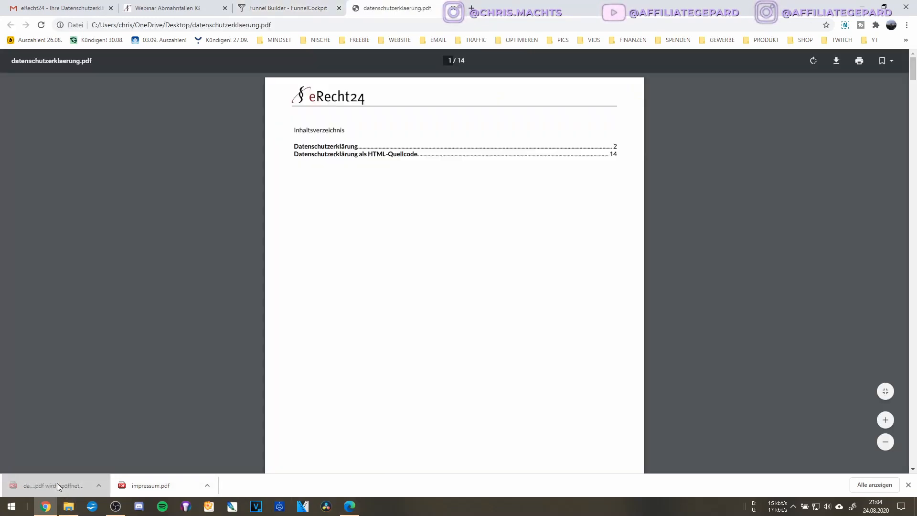
Copy the entire HTML source from page 14 of datenschutzerklaerung.pdf.
scroll(409, 246, "down", 5)
scroll(412, 247, "down", 20)
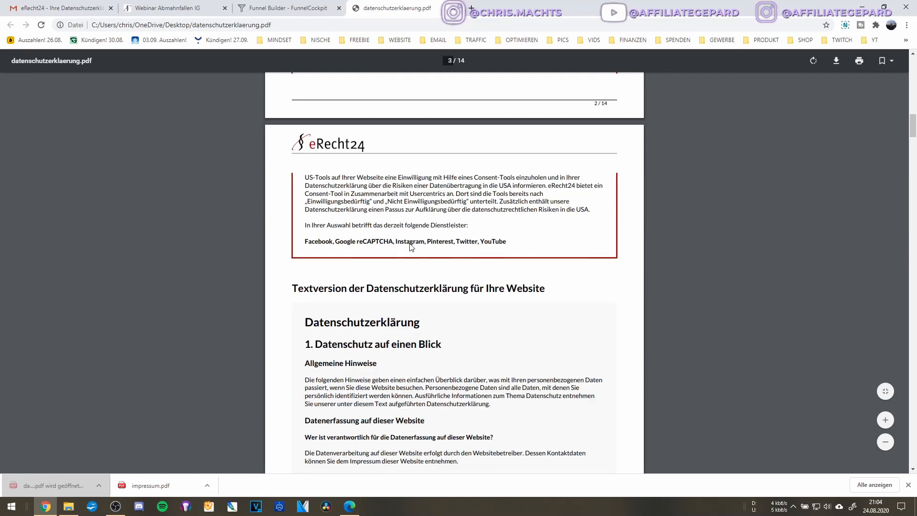
scroll(411, 247, "down", 20)
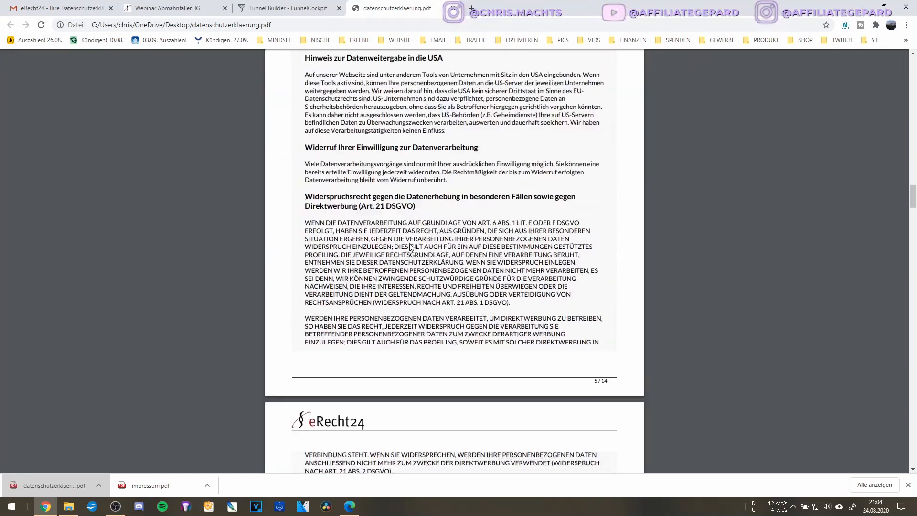
scroll(410, 247, "down", 20)
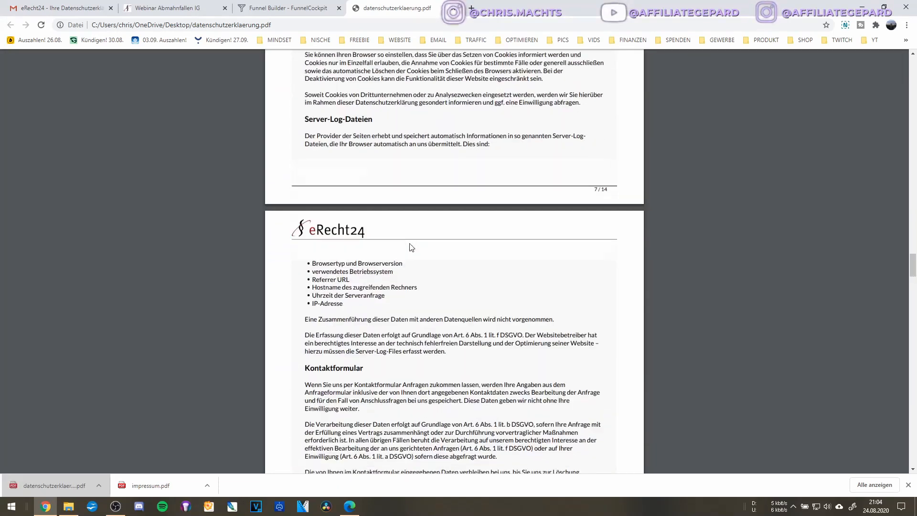
scroll(410, 247, "down", 20)
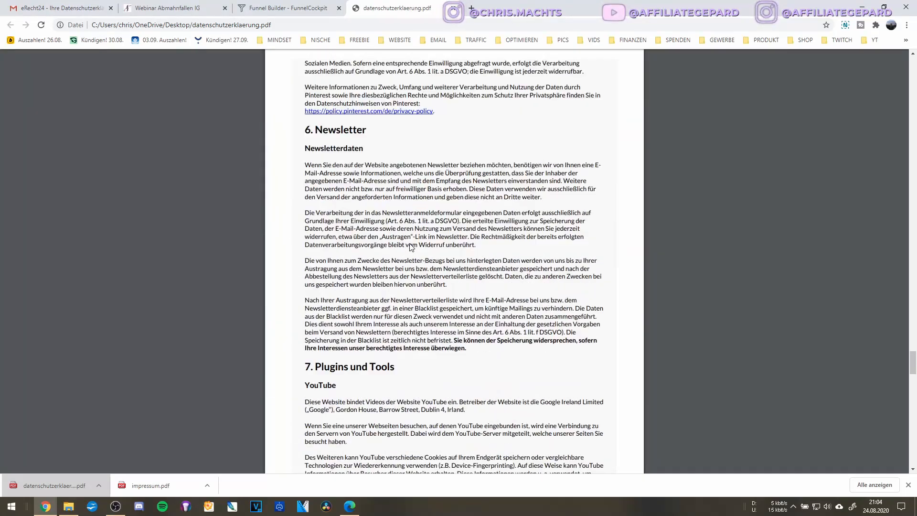
scroll(410, 247, "down", 9)
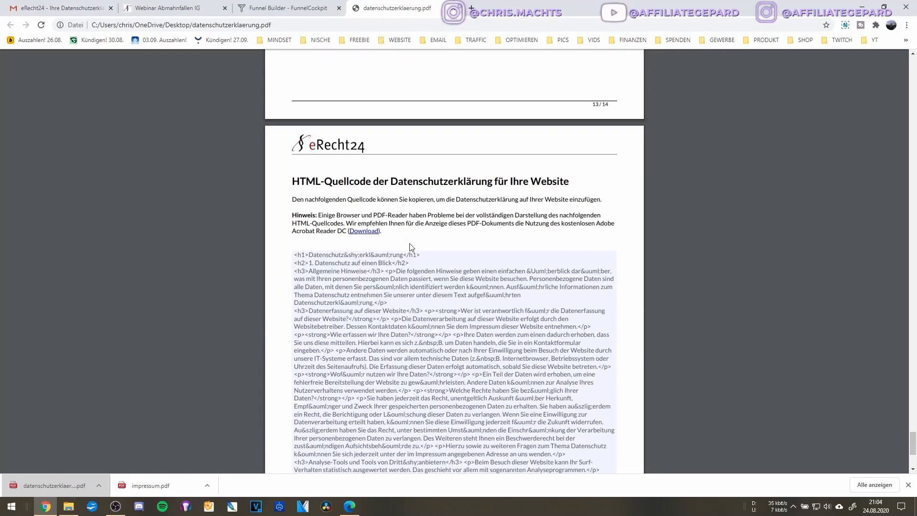
left_click(357, 289)
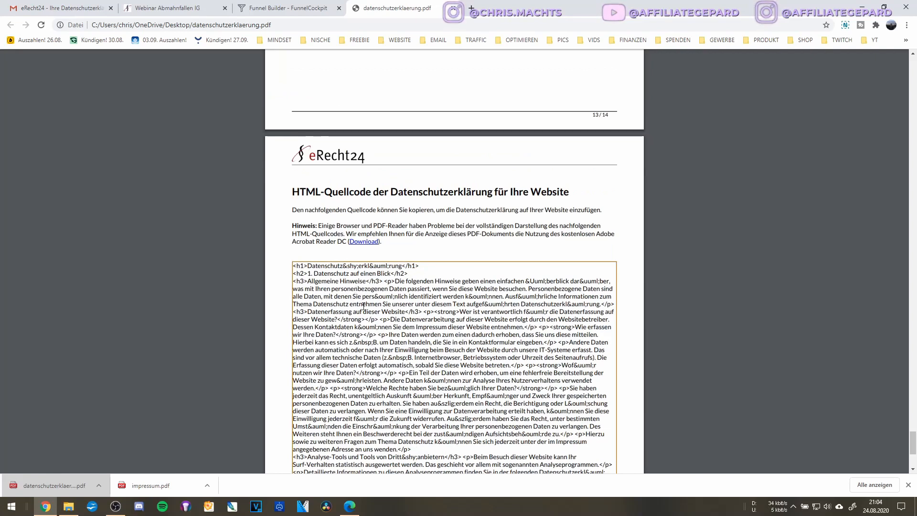
key("ctrl+a")
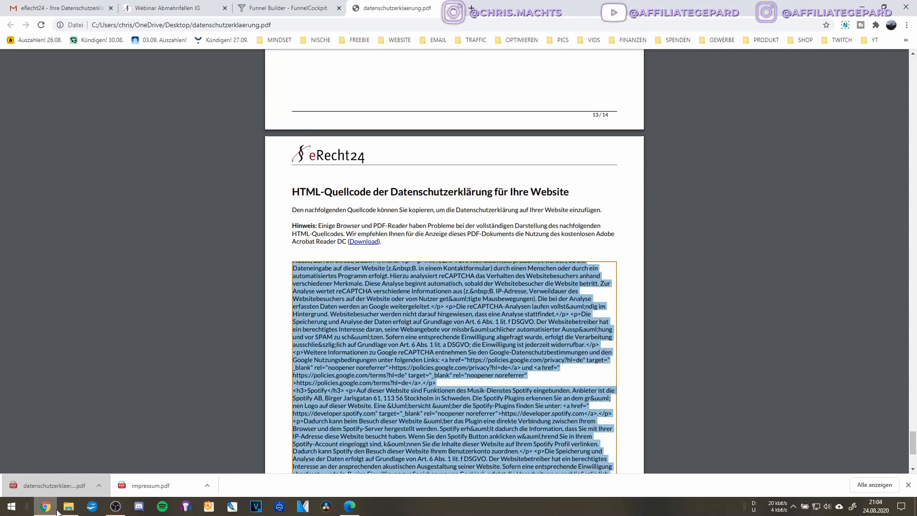
left_click(282, 8)
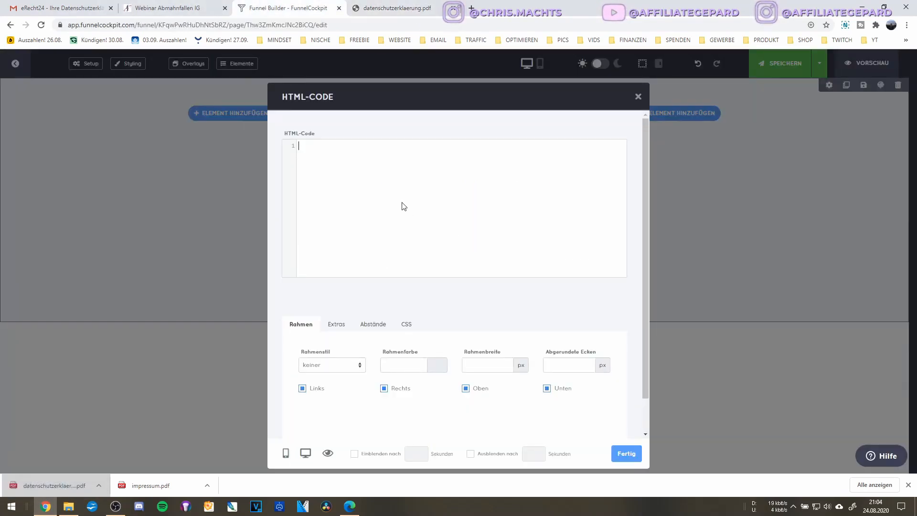
Paste the eRecht24 privacy HTML, delete the Datenschutz heading, then save and preview the page.
key("ctrl+v")
left_click(626, 453)
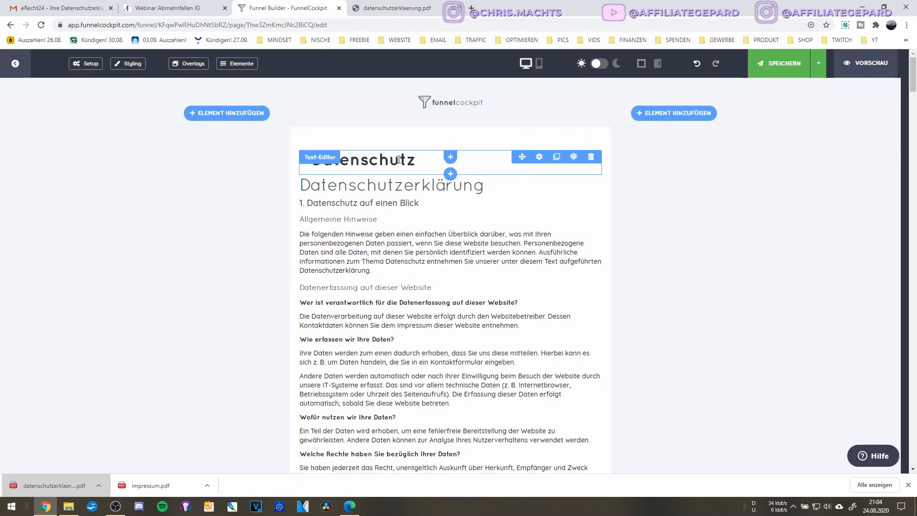
left_click(591, 157)
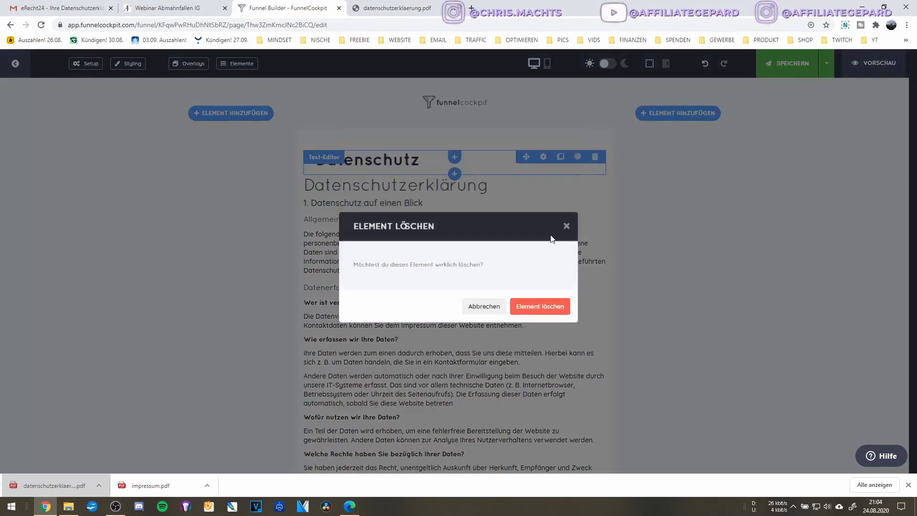
left_click(528, 310)
left_click(783, 63)
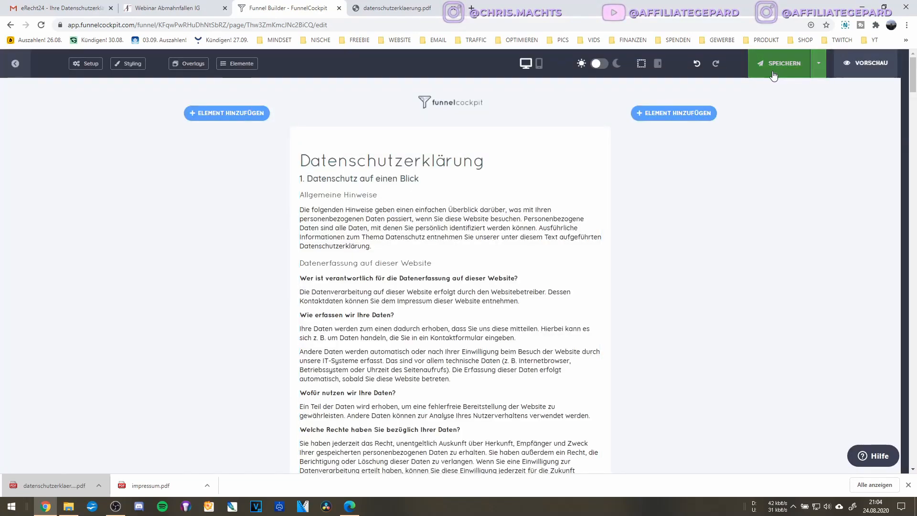
left_click(855, 63)
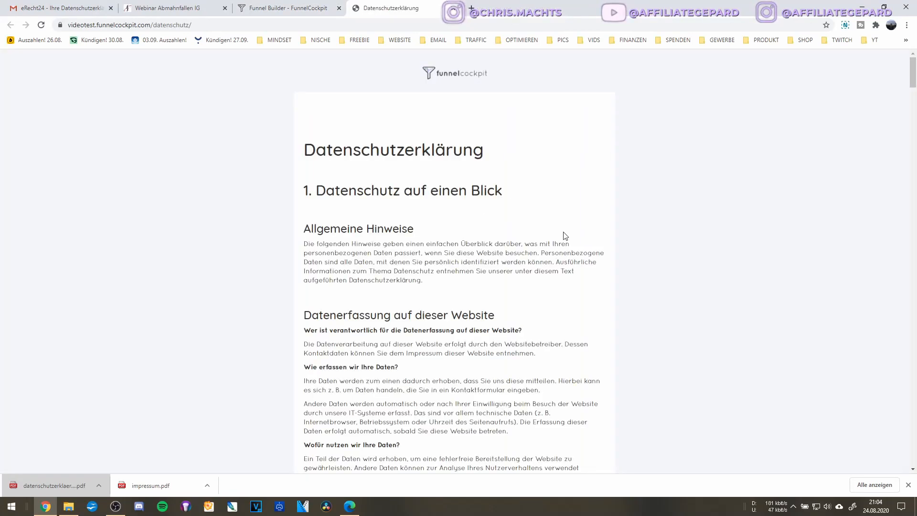
scroll(562, 226, "down", 20)
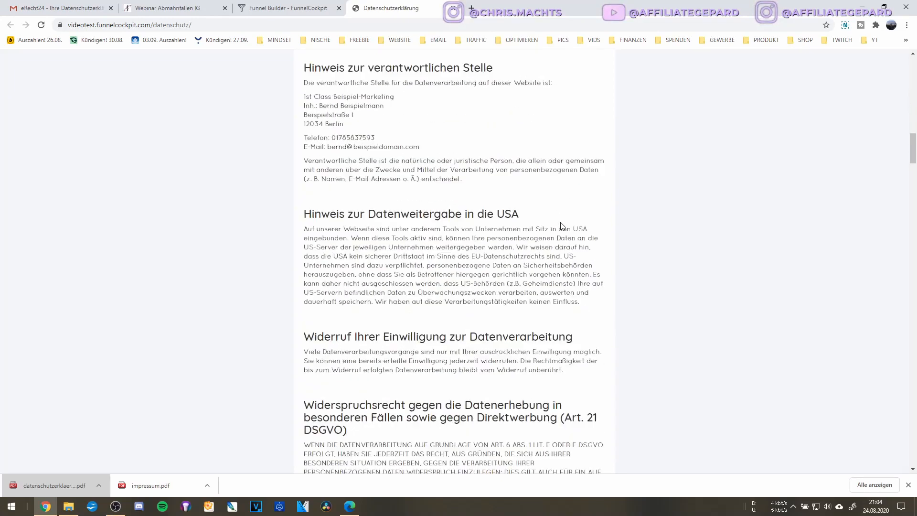
scroll(562, 226, "down", 20)
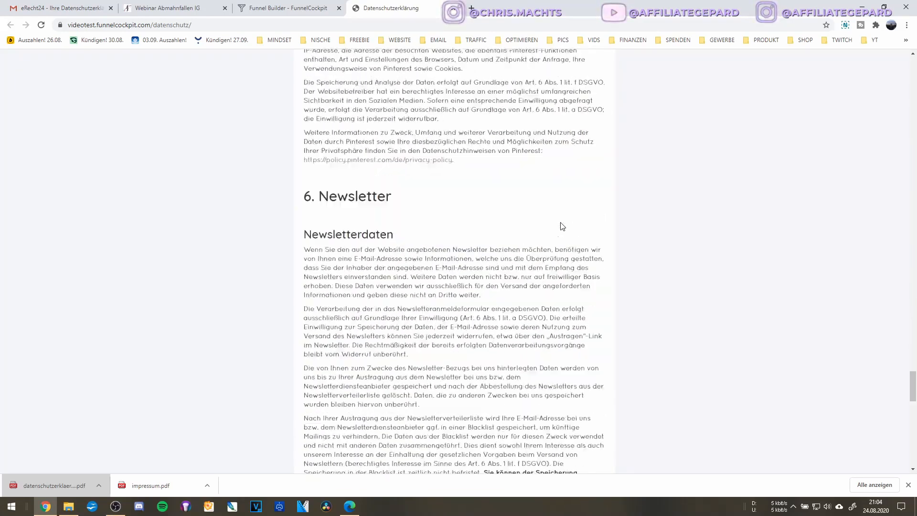
scroll(562, 226, "up", 6)
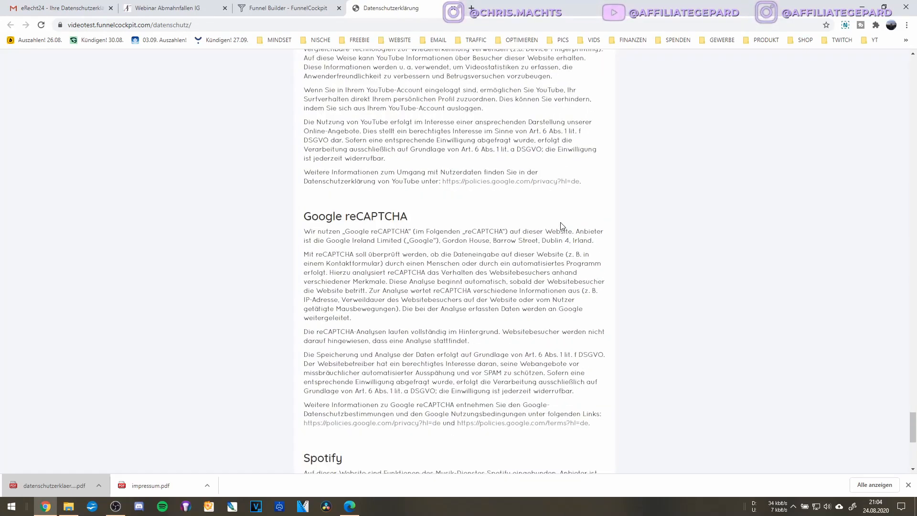
scroll(561, 226, "down", 6)
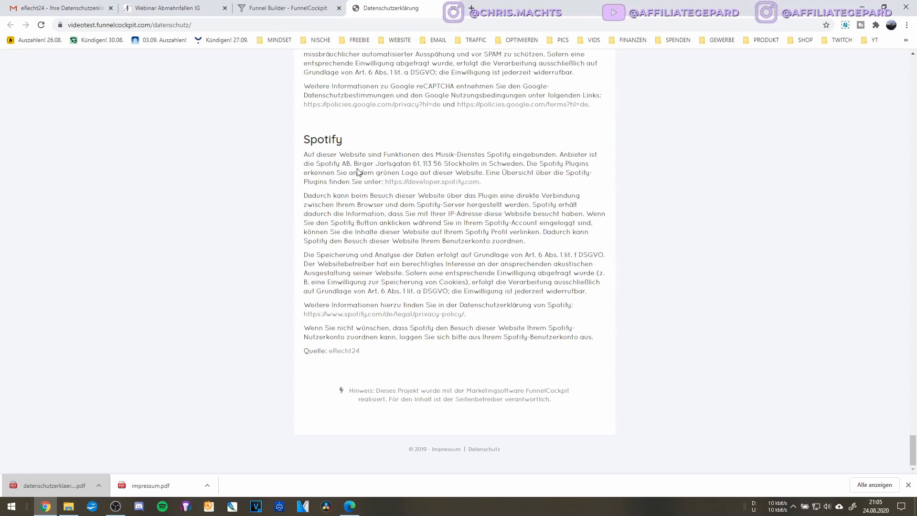
double_click(361, 164)
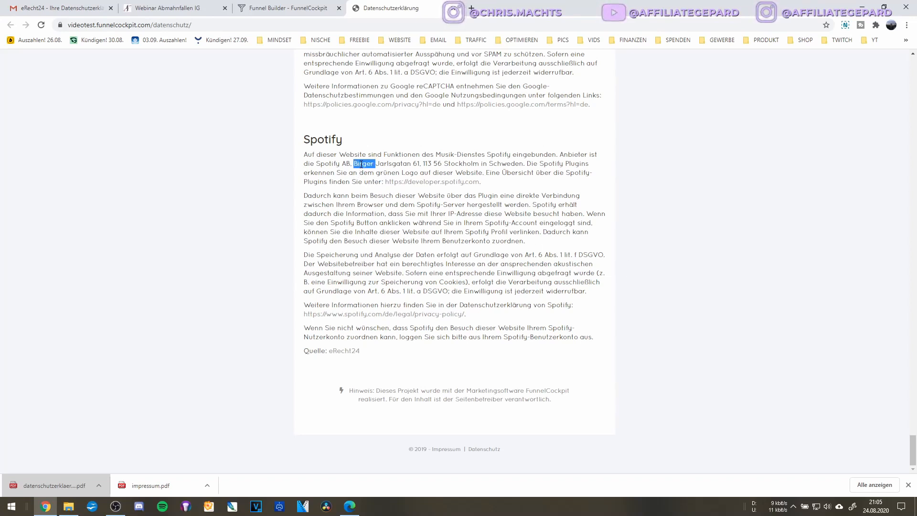
left_click(378, 163)
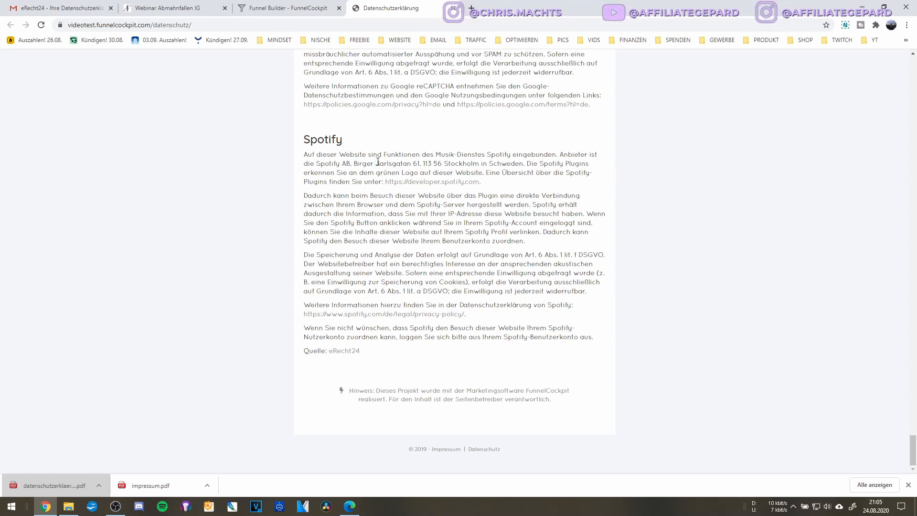